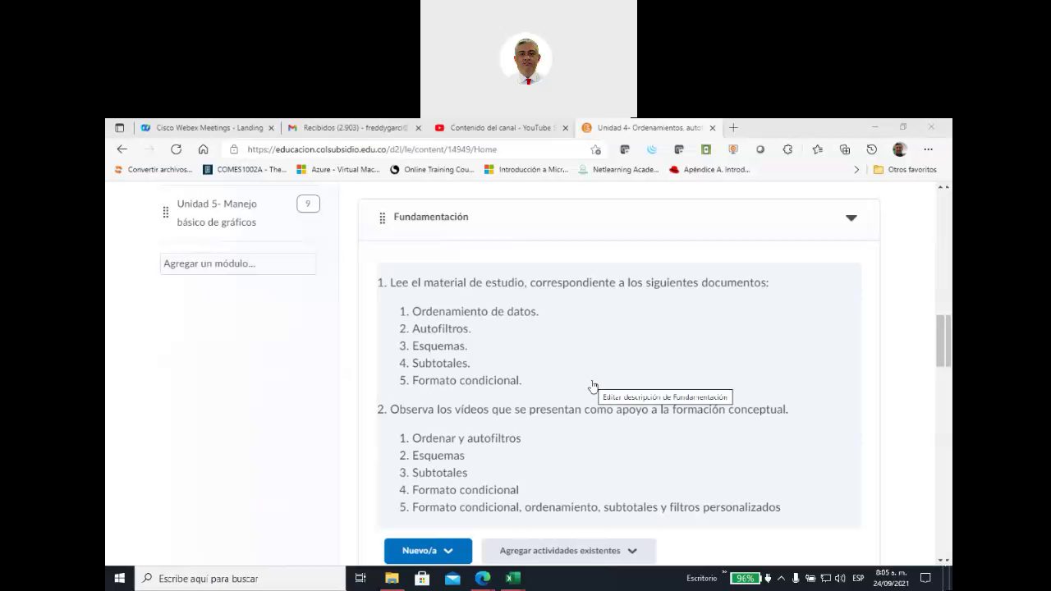
# - Bring the 'Actividad de Entrega' workbook forward and switch to its Insumos sheet
pyautogui.scroll(1, 547, 347)
pyautogui.scroll(1, 549, 427)
pyautogui.scroll(1, 548, 427)
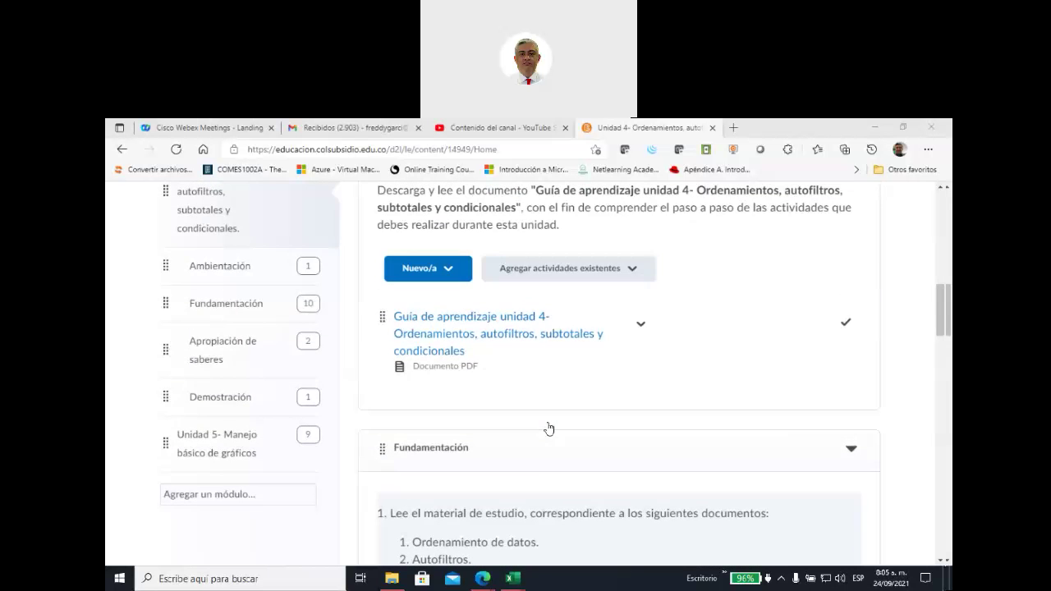
pyautogui.scroll(3, 549, 427)
pyautogui.scroll(3, 548, 430)
pyautogui.scroll(2, 570, 445)
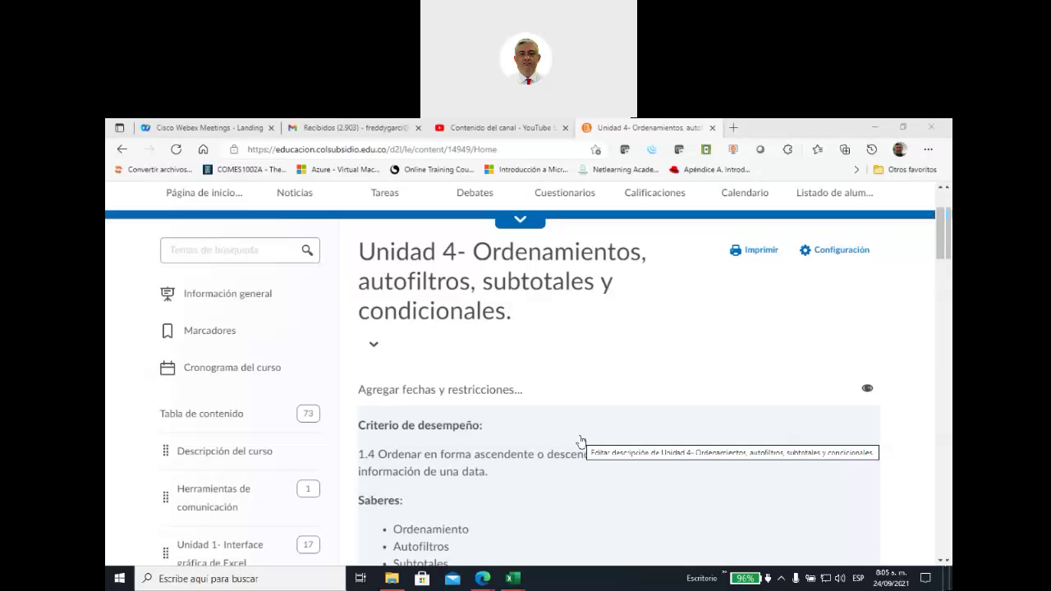
pyautogui.scroll(-3, 529, 401)
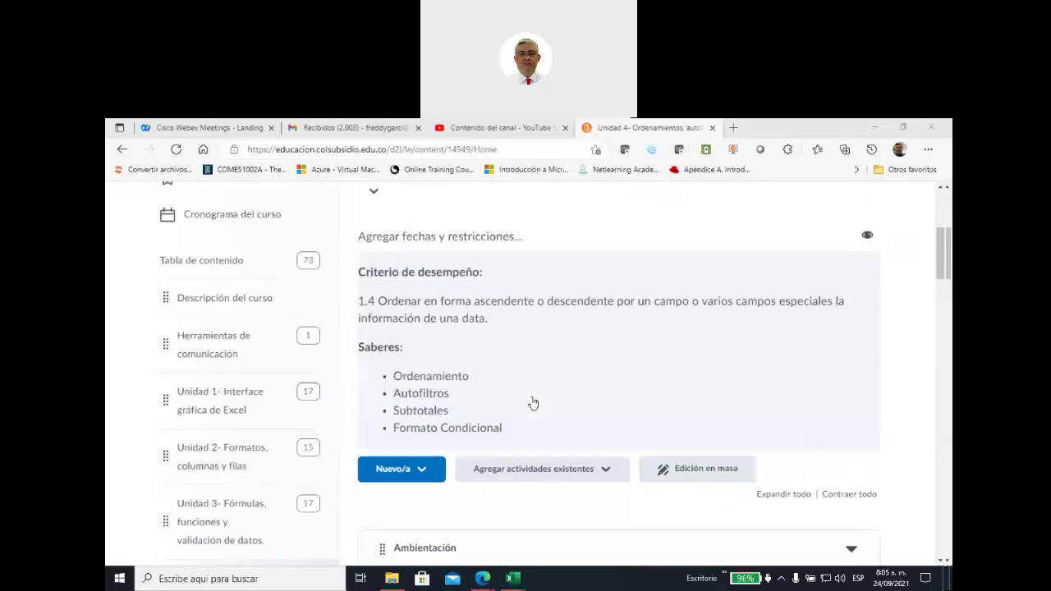
pyautogui.scroll(1, 533, 404)
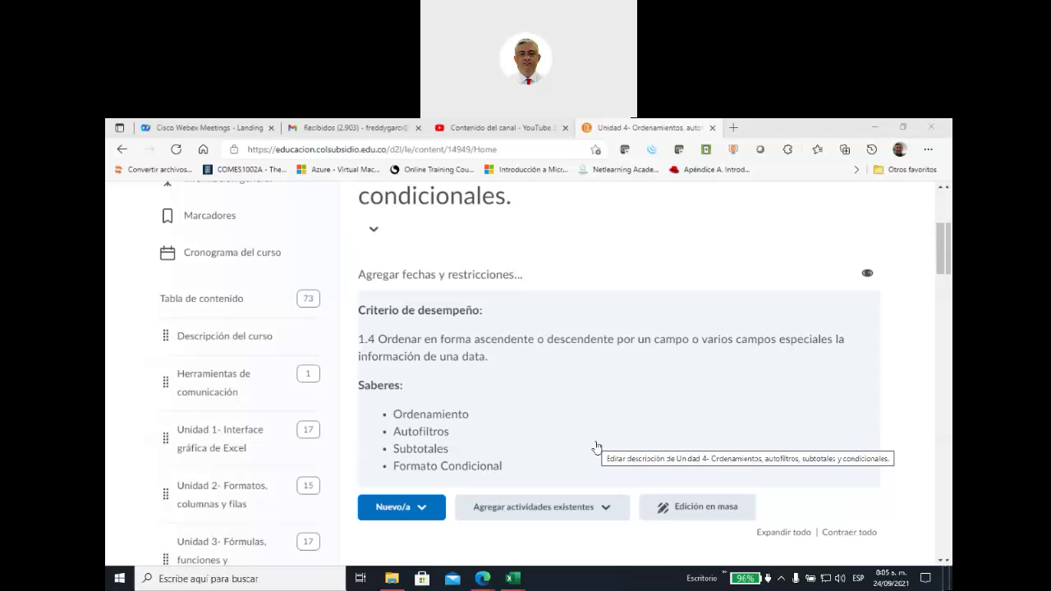
pyautogui.moveTo(513, 583)
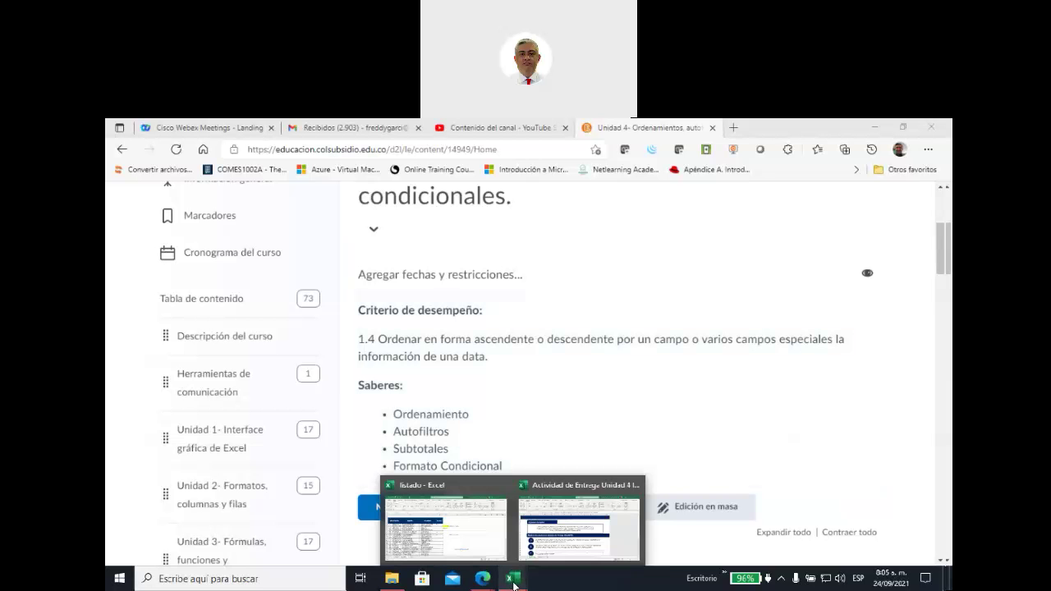
pyautogui.click(539, 556)
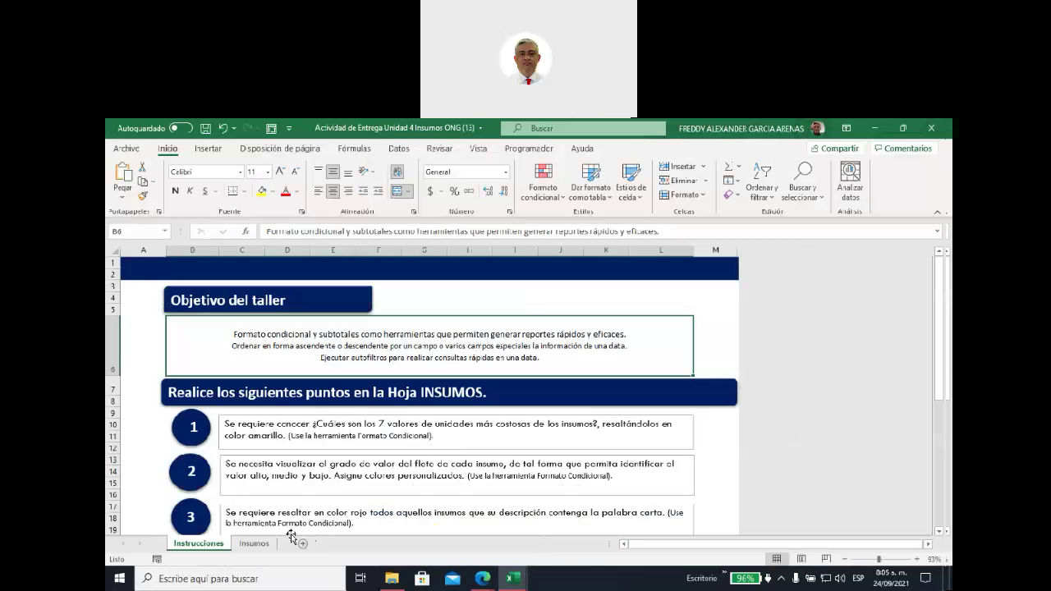
pyautogui.click(254, 544)
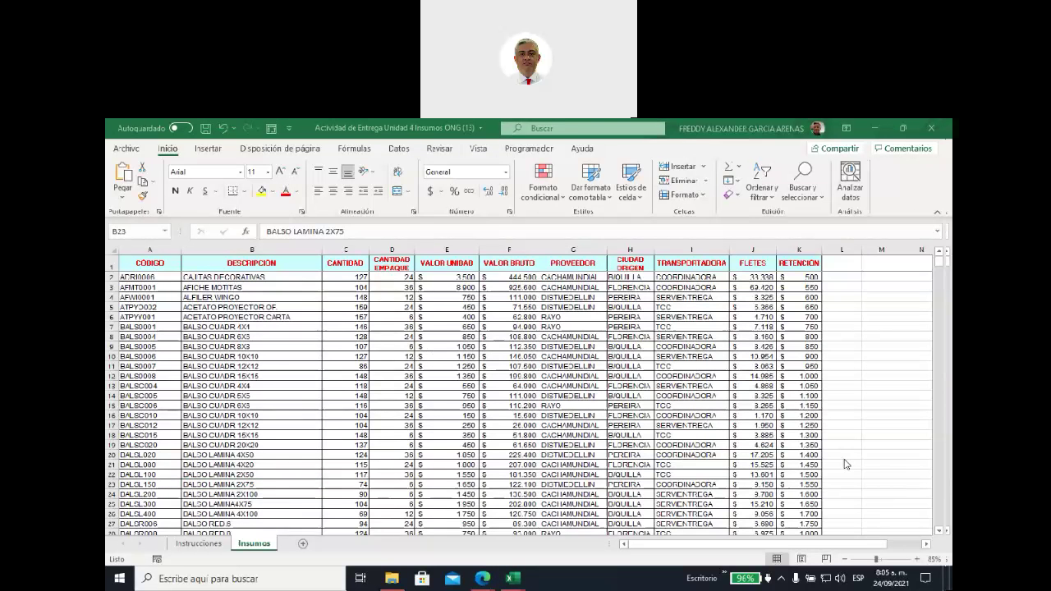
# - Select column F (VALOR BRUTO), check its =C11*E11 formula, and open Formato condicional
pyautogui.click(173, 152)
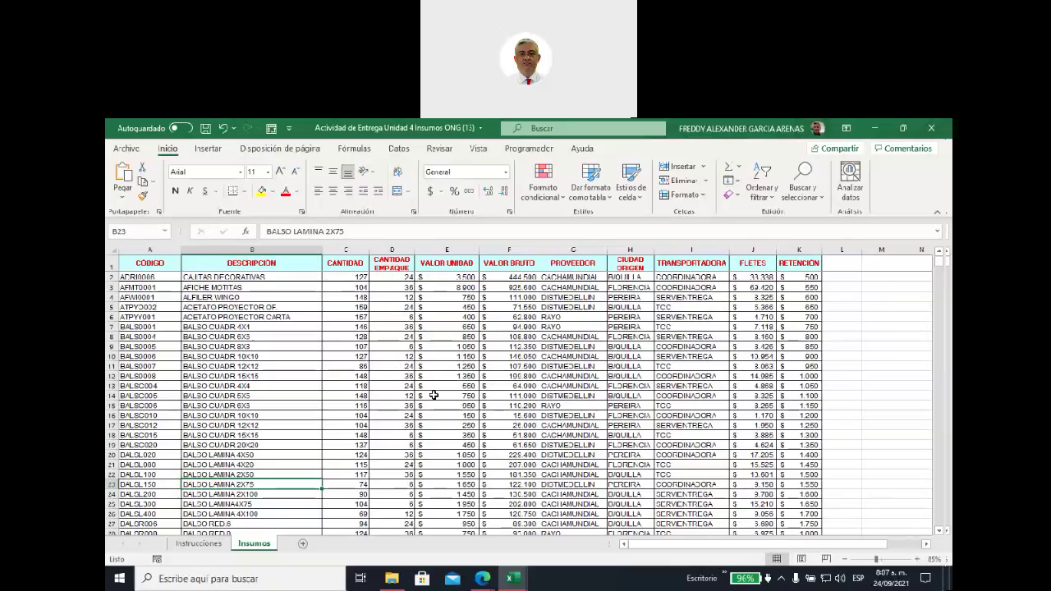
pyautogui.click(441, 249)
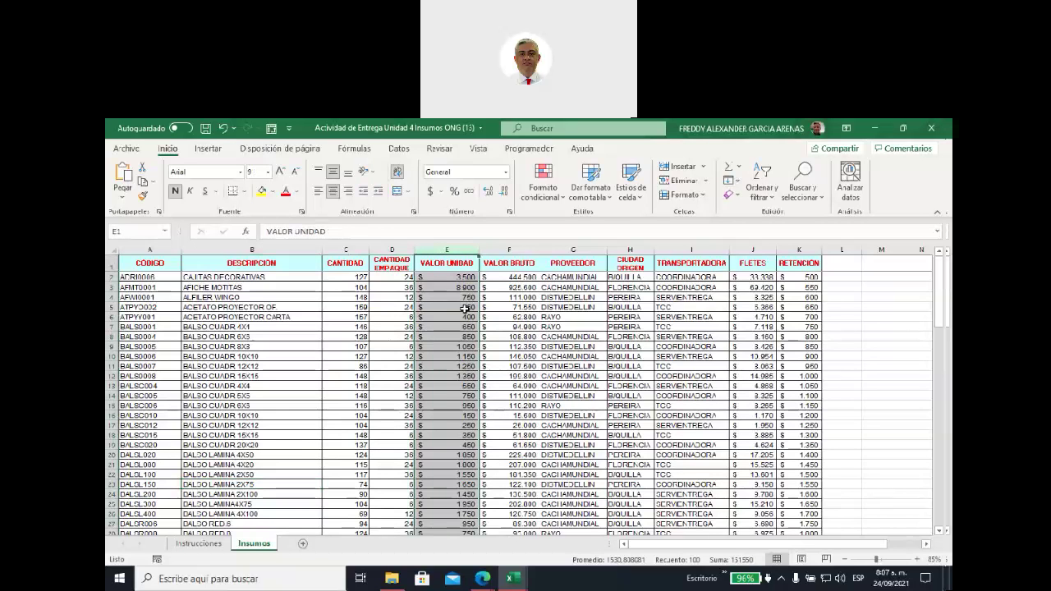
pyautogui.click(497, 250)
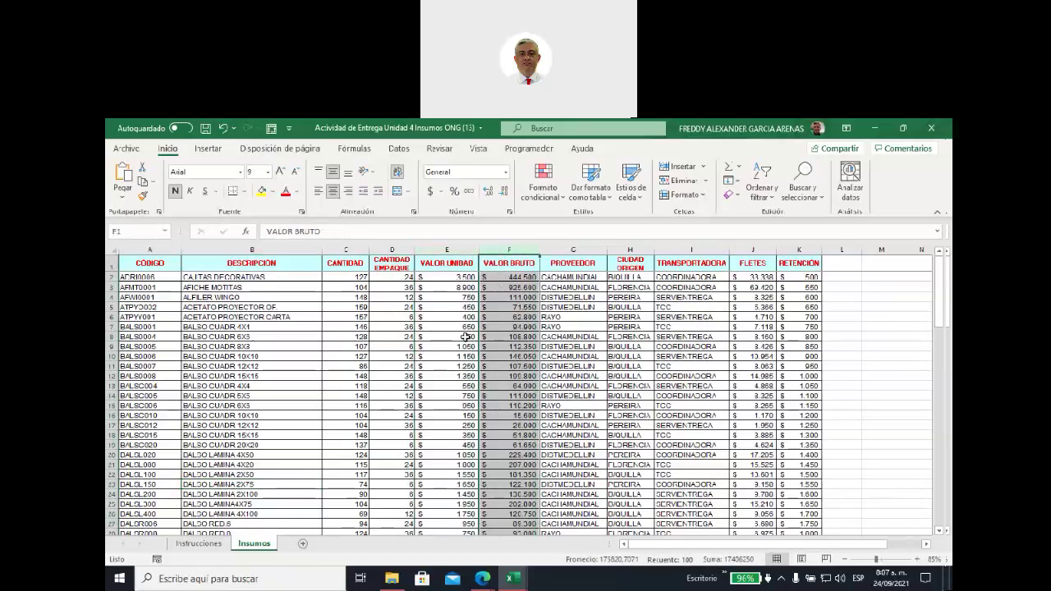
pyautogui.click(499, 363)
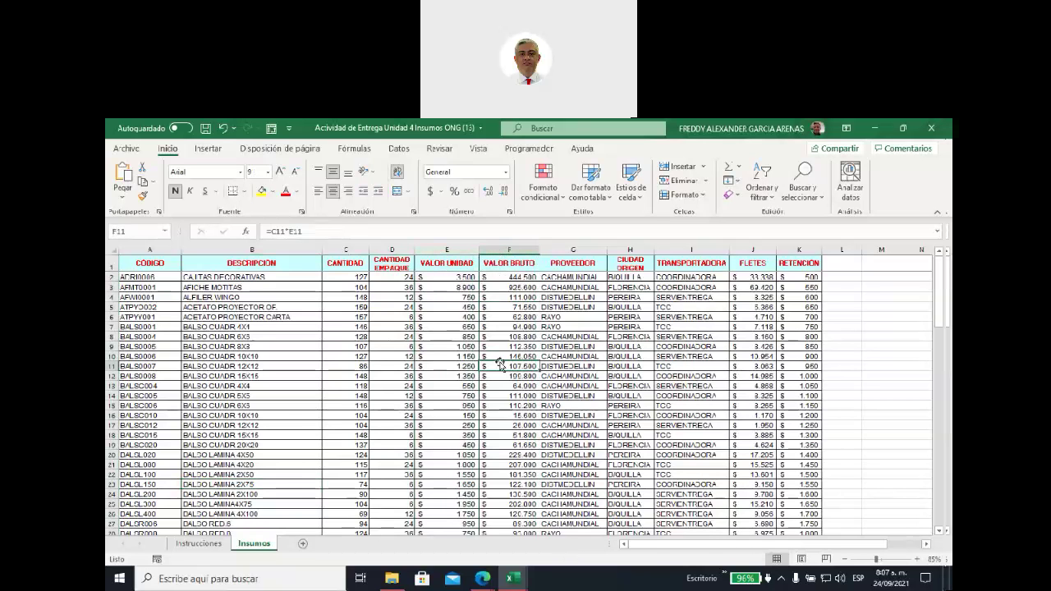
pyautogui.click(495, 249)
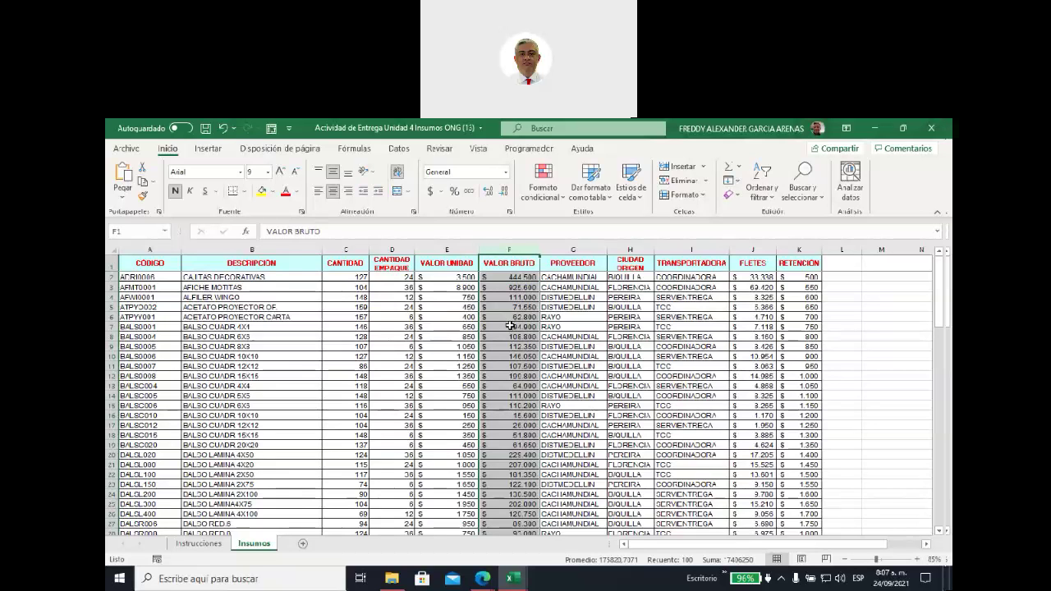
pyautogui.click(564, 201)
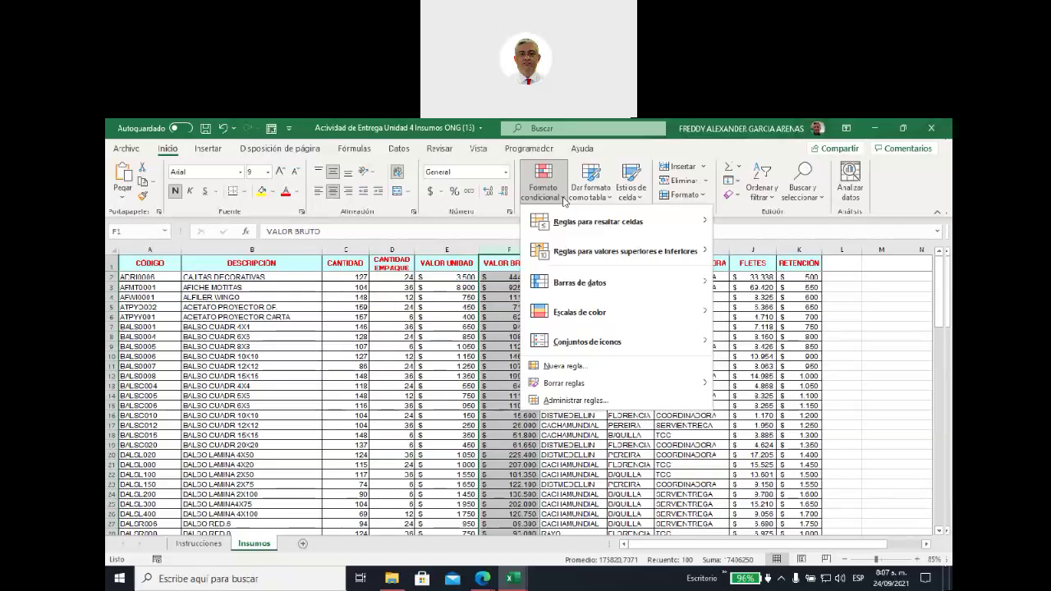
# - Choose Reglas para resaltar celdas > Es mayor que... for the VALOR BRUTO column
pyautogui.moveTo(574, 229)
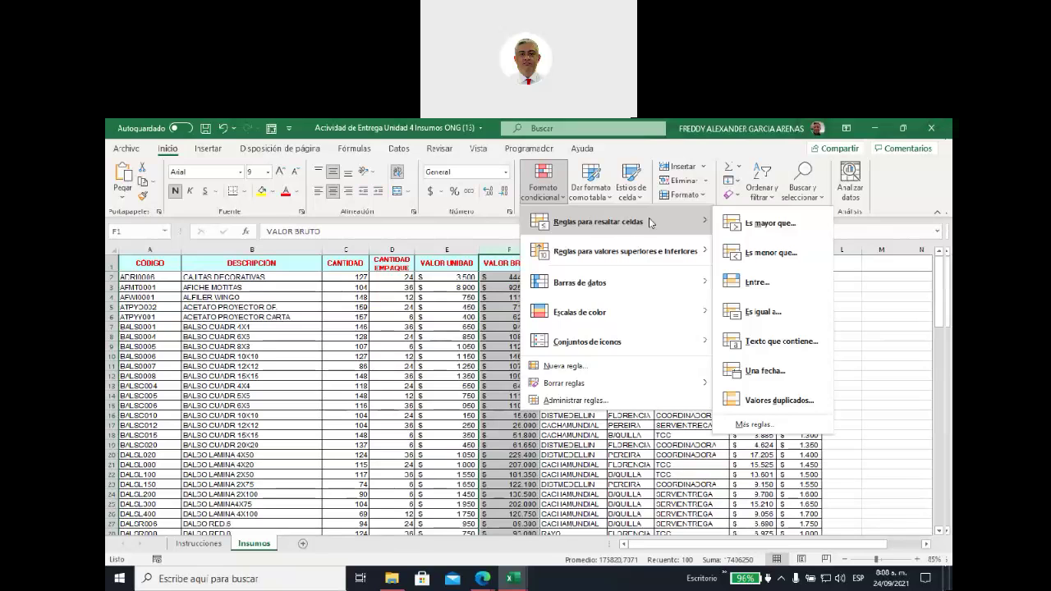
pyautogui.click(772, 223)
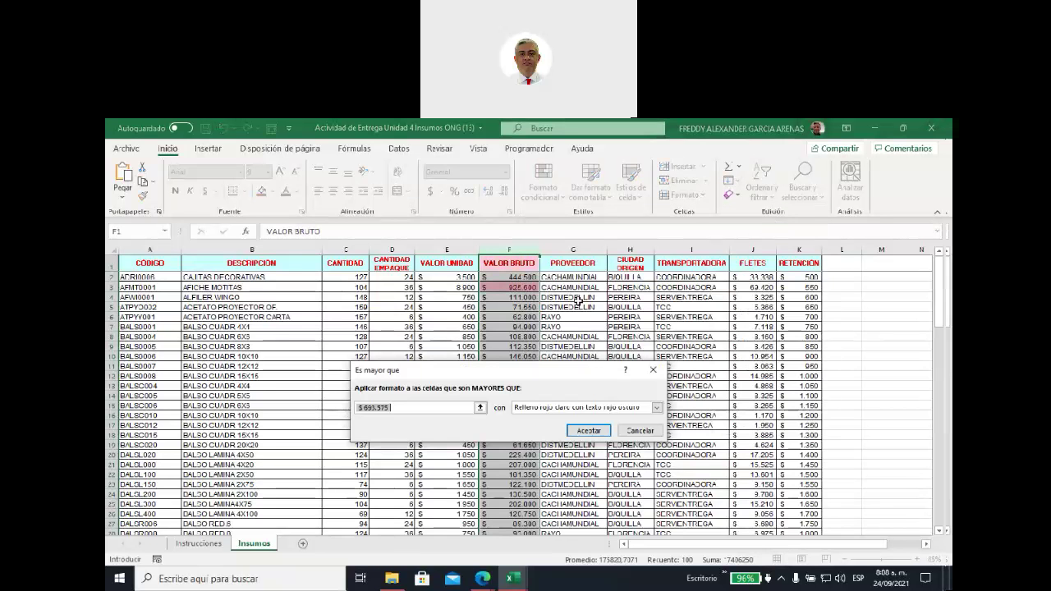
# - Highlight VALOR BRUTO values above 250000 with green fill and dark green text
pyautogui.moveTo(486, 371)
pyautogui.mouseDown()
pyautogui.moveTo(572, 347)
pyautogui.moveTo(683, 249)
pyautogui.mouseUp()
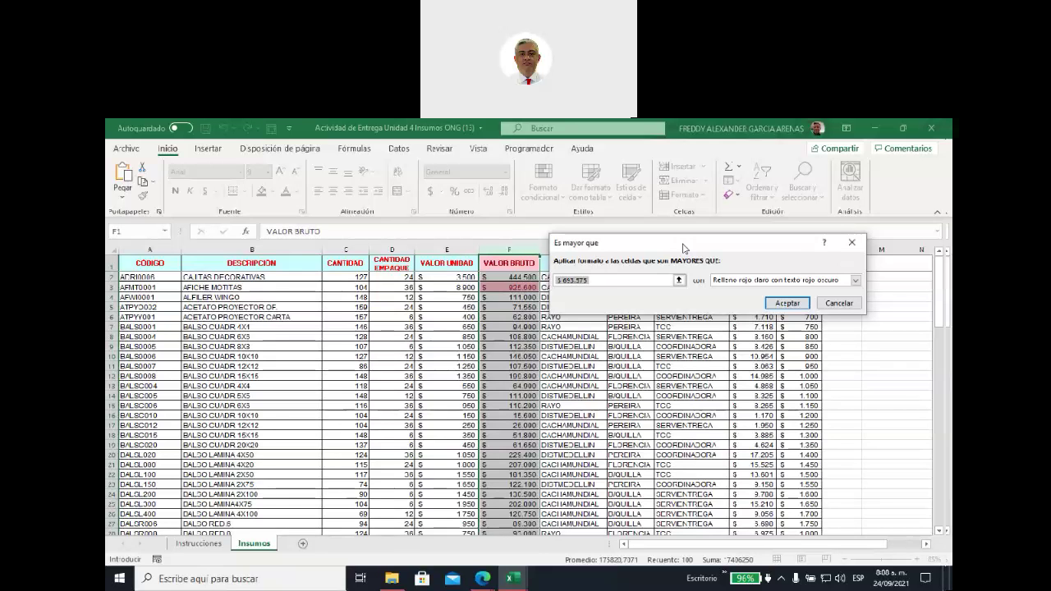
pyautogui.click(604, 278)
pyautogui.press('BackSpace')
pyautogui.press('BackSpace')
pyautogui.press('BackSpace')
pyautogui.press('BackSpace')
pyautogui.press('BackSpace')
pyautogui.press('BackSpace')
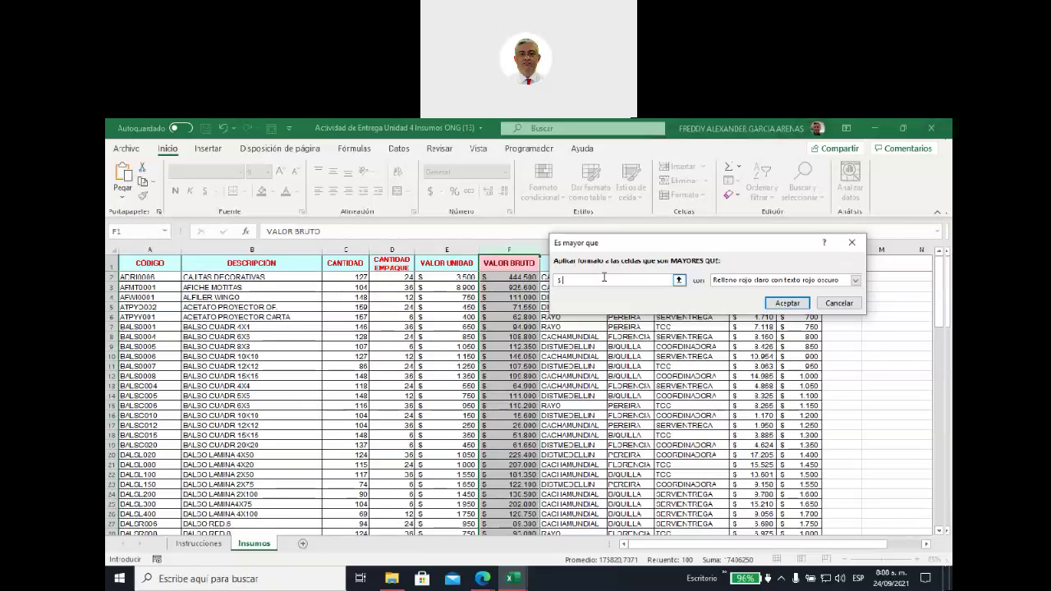
pyautogui.write('25000')
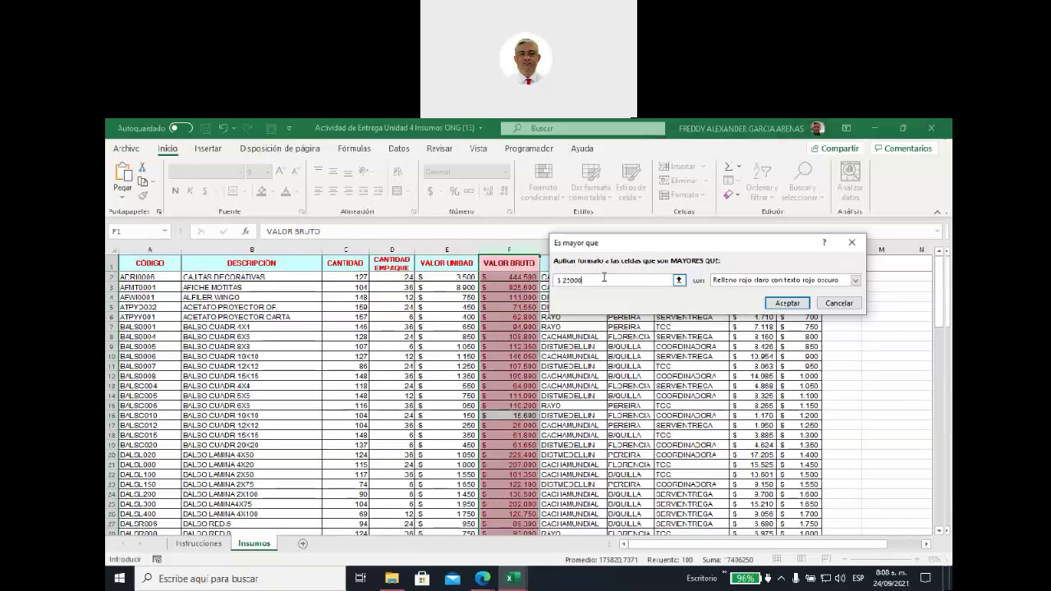
pyautogui.write('0')
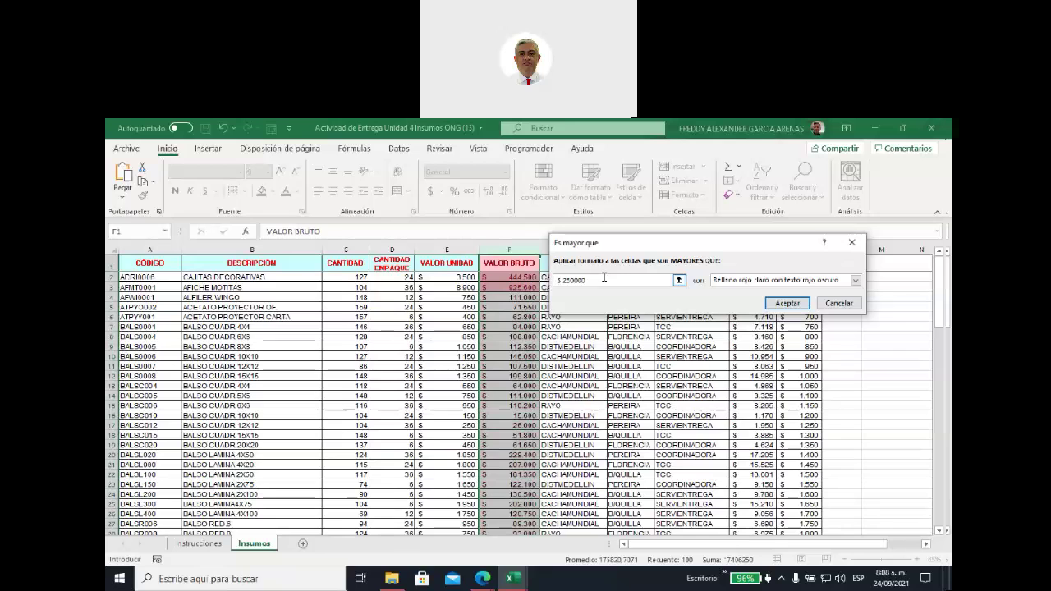
pyautogui.moveTo(718, 244); pyautogui.dragTo(648, 244)
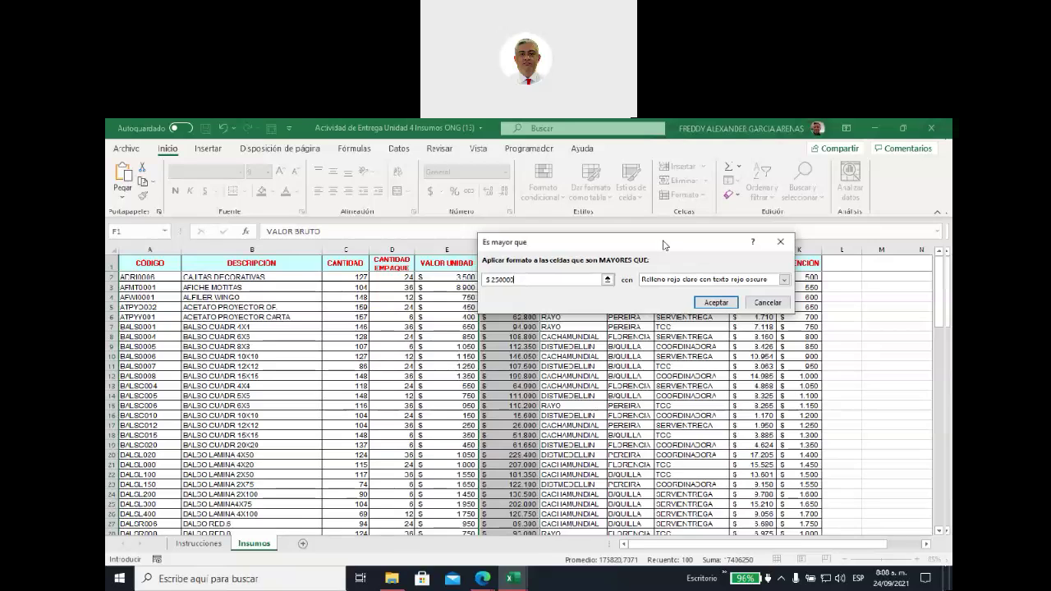
pyautogui.click(785, 281)
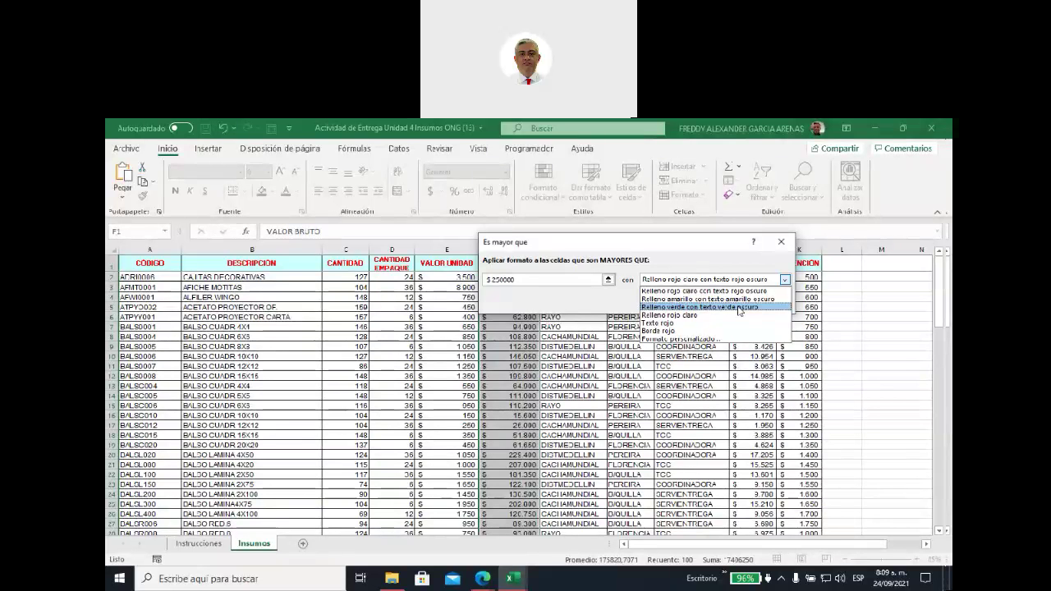
pyautogui.click(738, 309)
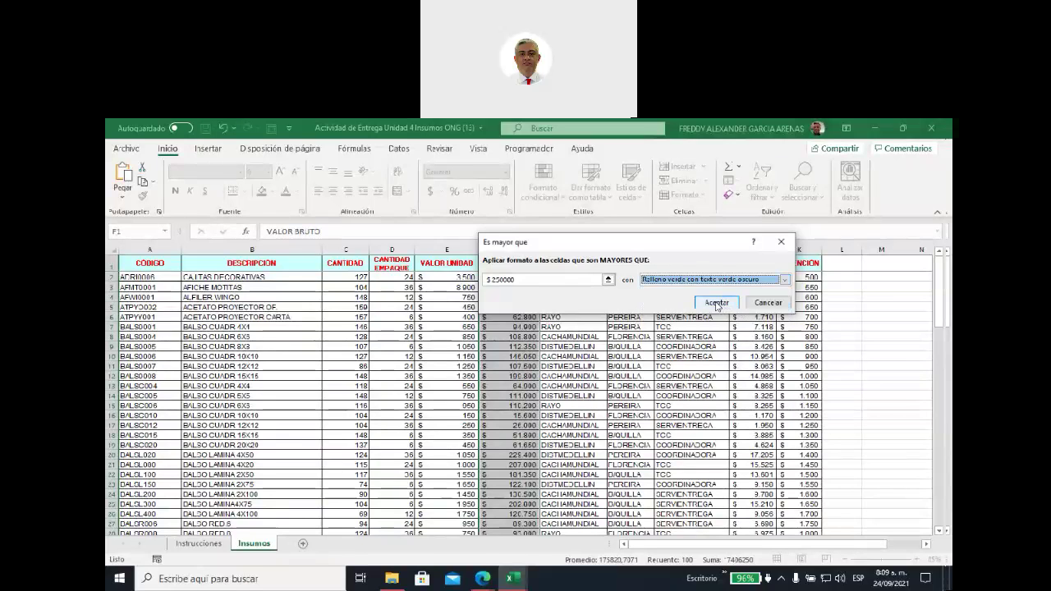
pyautogui.click(717, 303)
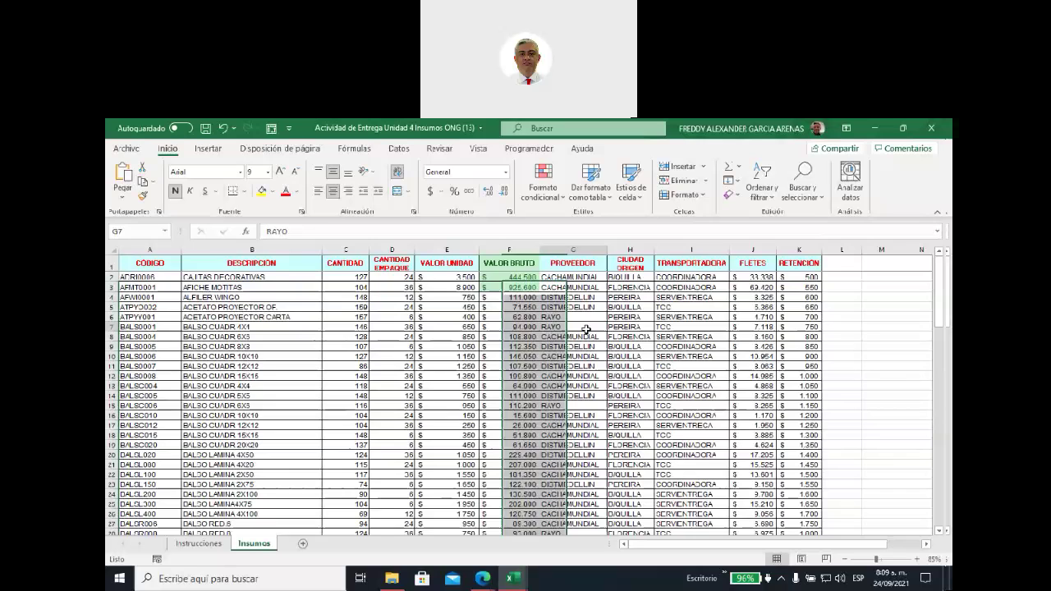
pyautogui.click(497, 280)
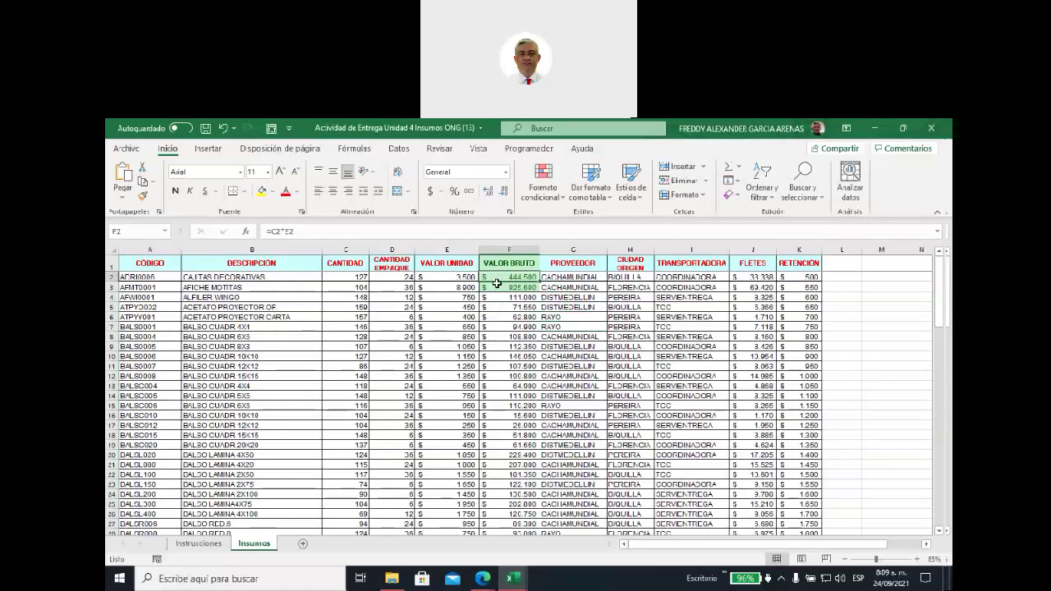
pyautogui.moveTo(497, 282); pyautogui.dragTo(497, 289)
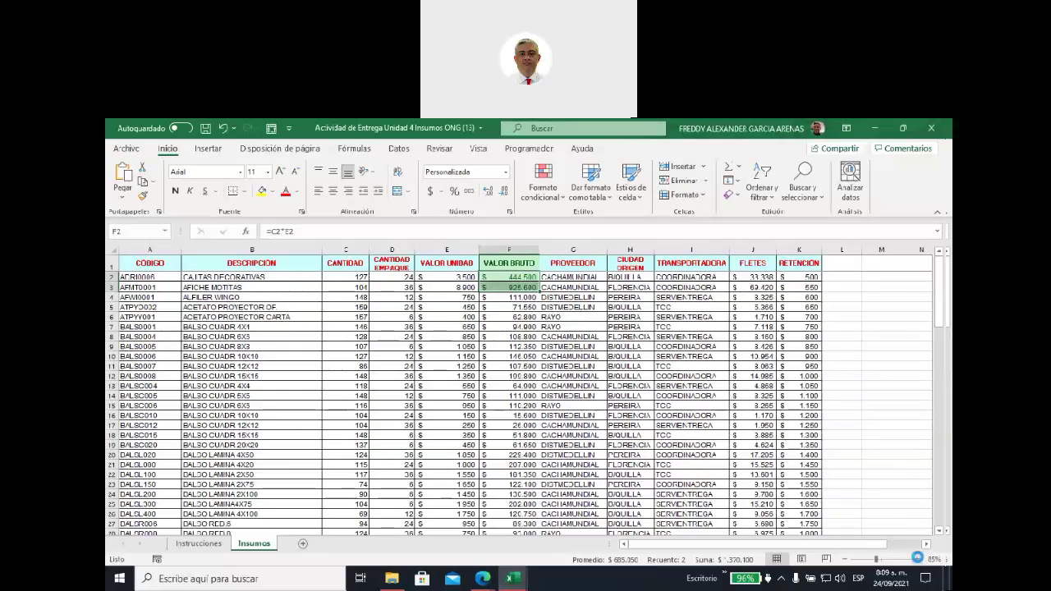
pyautogui.click(917, 560)
pyautogui.click(917, 559)
pyautogui.click(917, 559)
pyautogui.click(917, 560)
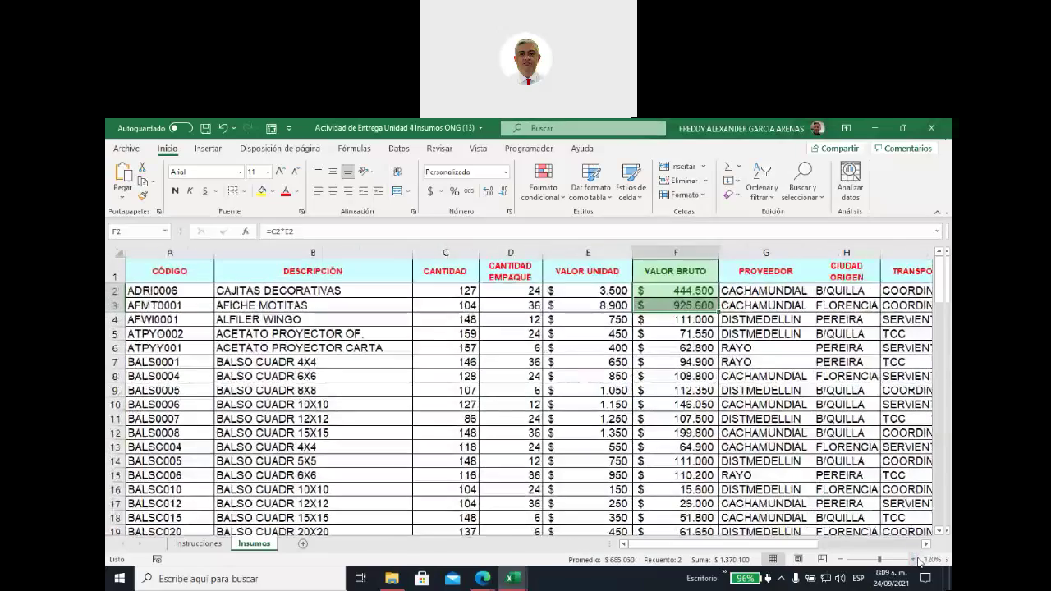
pyautogui.moveTo(664, 544)
pyautogui.mouseDown()
pyautogui.moveTo(745, 543)
pyautogui.moveTo(684, 544)
pyautogui.mouseUp()
pyautogui.scroll(-2, 575, 348)
pyautogui.scroll(-1, 575, 347)
pyautogui.scroll(-1, 575, 348)
pyautogui.scroll(-1, 575, 348)
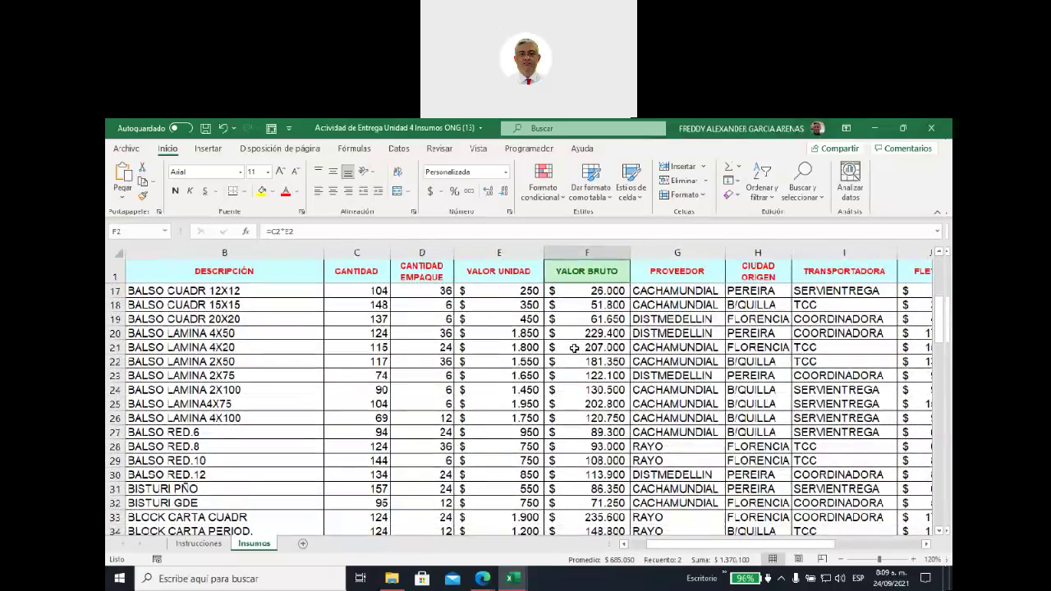
pyautogui.scroll(-1, 575, 347)
pyautogui.scroll(-1, 575, 347)
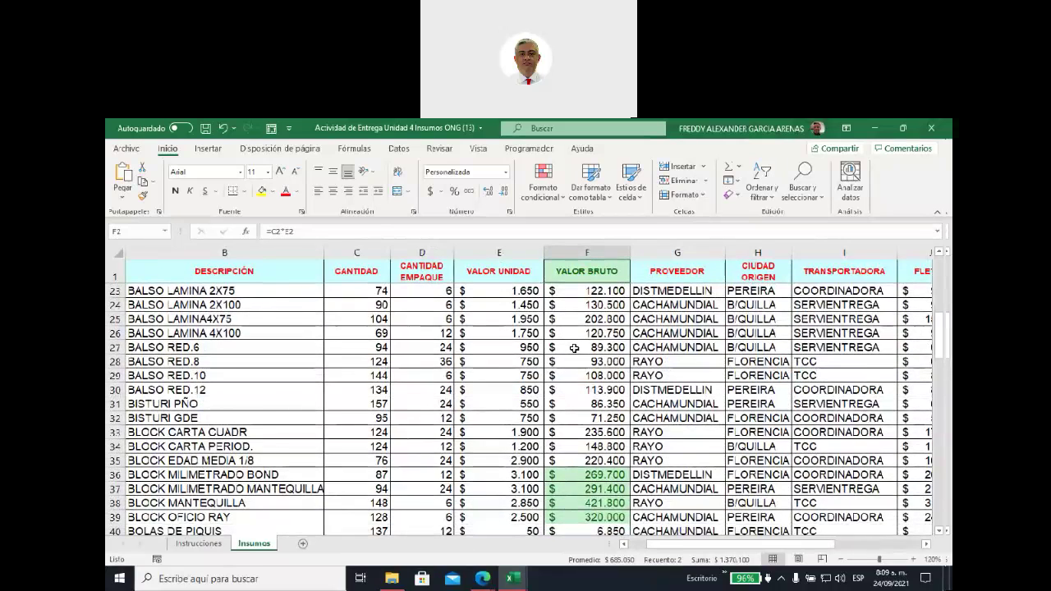
pyautogui.scroll(-2, 575, 348)
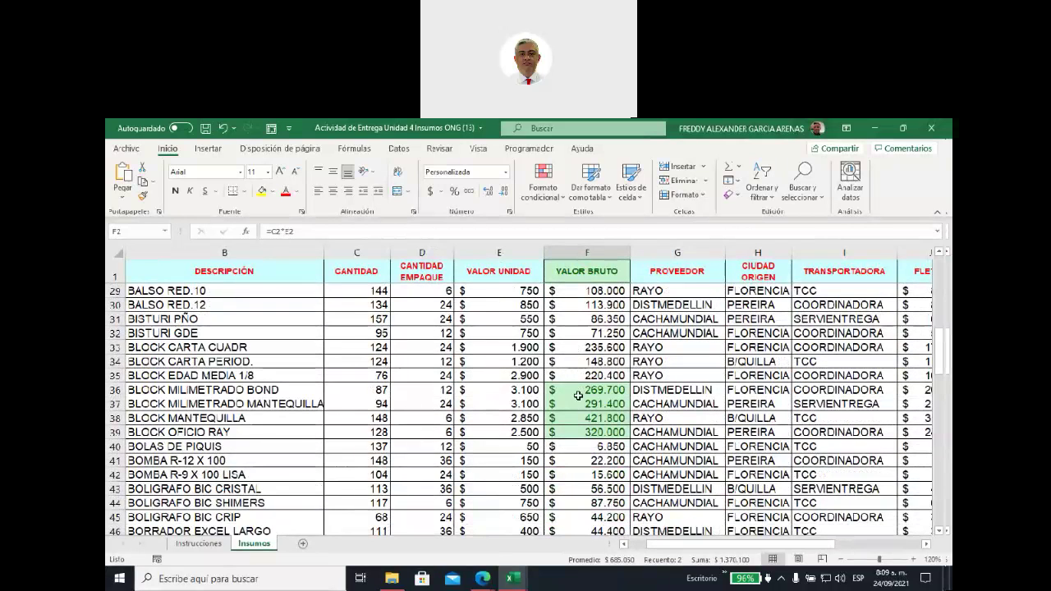
pyautogui.moveTo(578, 389); pyautogui.dragTo(585, 432)
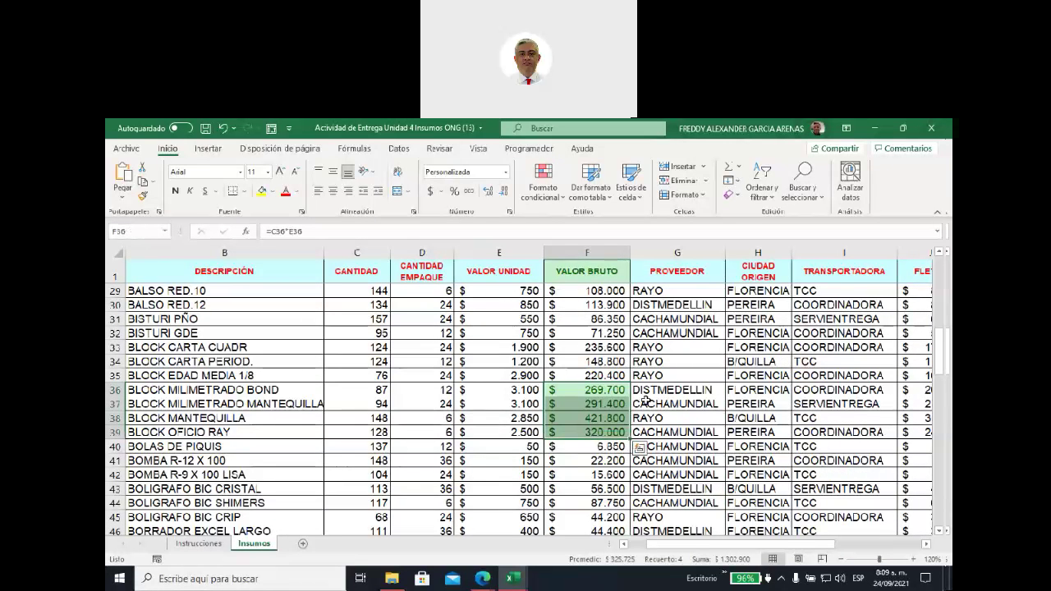
pyautogui.scroll(-1, 647, 401)
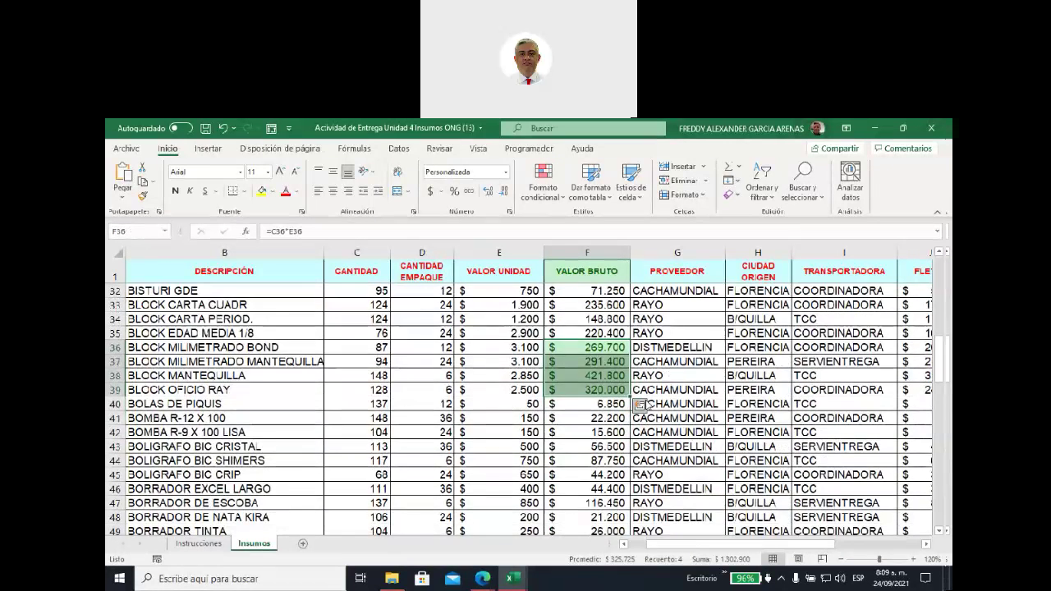
pyautogui.scroll(-1, 644, 438)
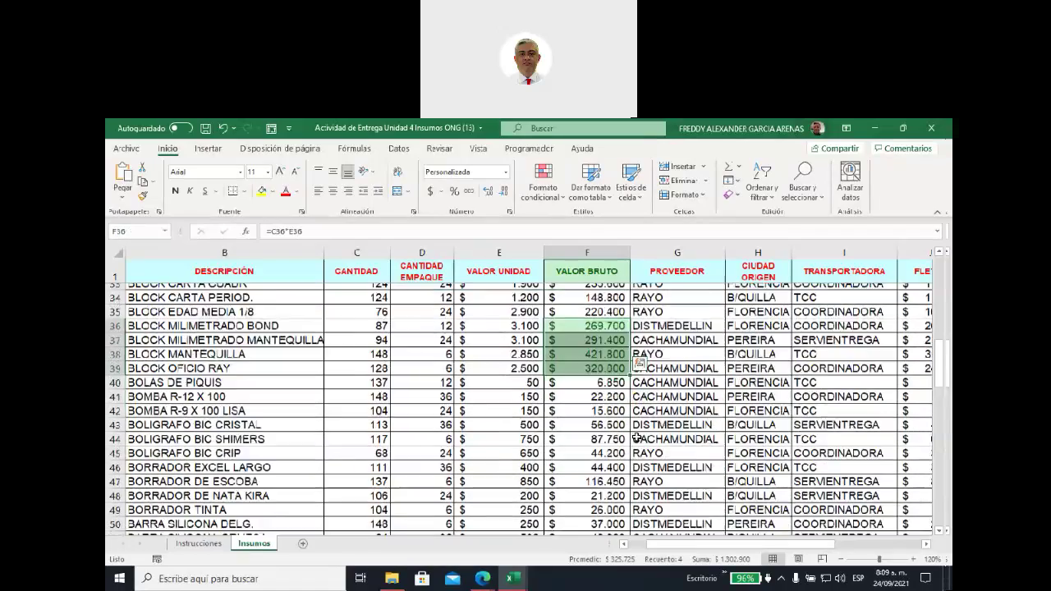
pyautogui.scroll(-3, 624, 434)
pyautogui.scroll(-2, 604, 415)
pyautogui.scroll(-2, 591, 378)
pyautogui.moveTo(581, 345); pyautogui.dragTo(583, 377)
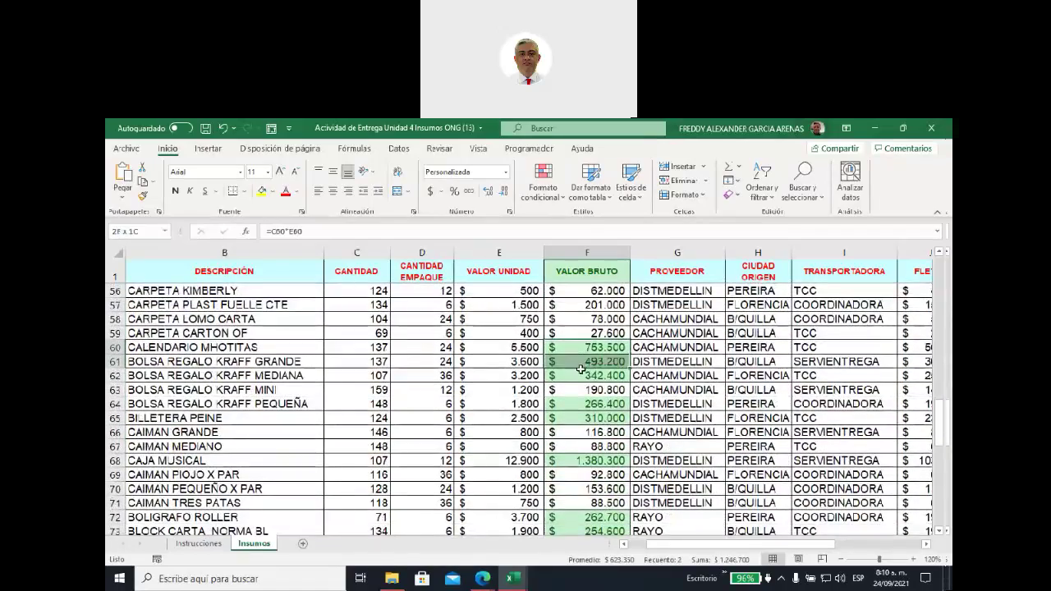
pyautogui.click(588, 460)
pyautogui.scroll(-3, 617, 444)
pyautogui.moveTo(588, 394); pyautogui.dragTo(593, 420)
pyautogui.scroll(-2, 596, 418)
pyautogui.click(588, 432)
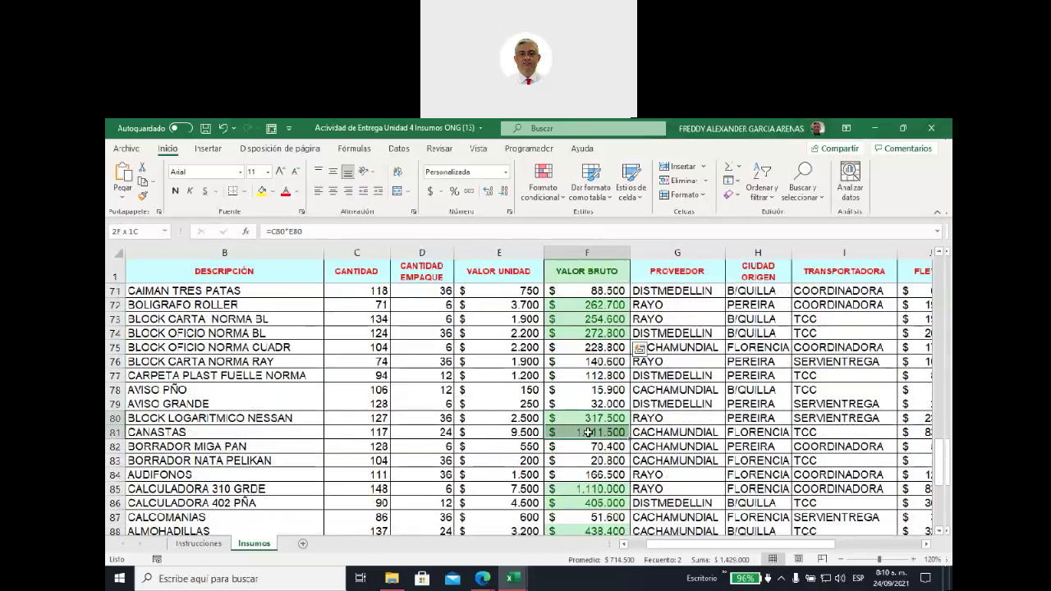
pyautogui.moveTo(588, 489); pyautogui.dragTo(588, 502)
pyautogui.scroll(-6, 588, 502)
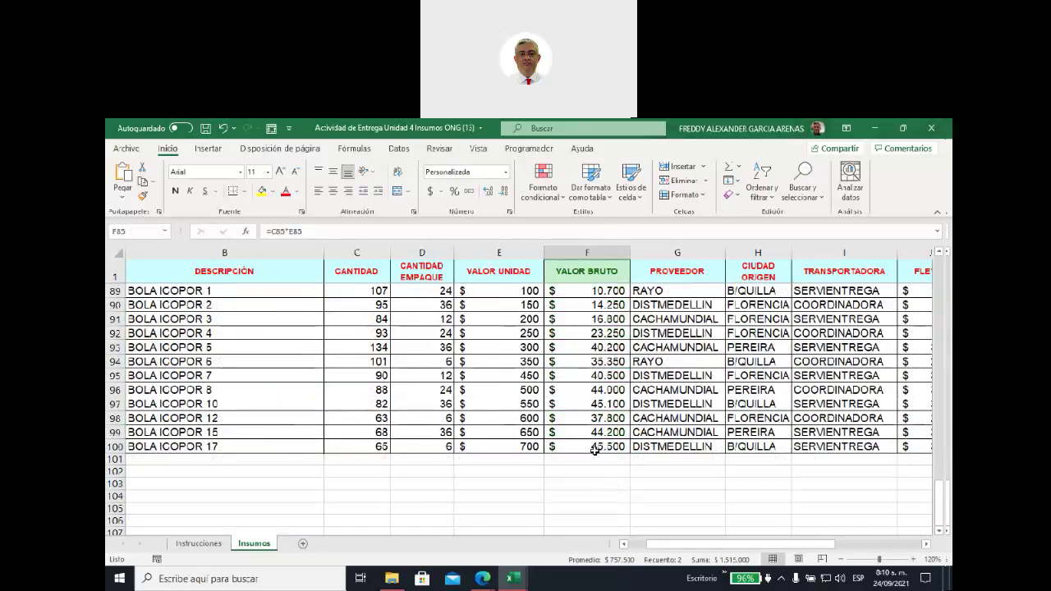
pyautogui.scroll(2, 577, 394)
pyautogui.click(574, 362)
pyautogui.scroll(-1, 579, 370)
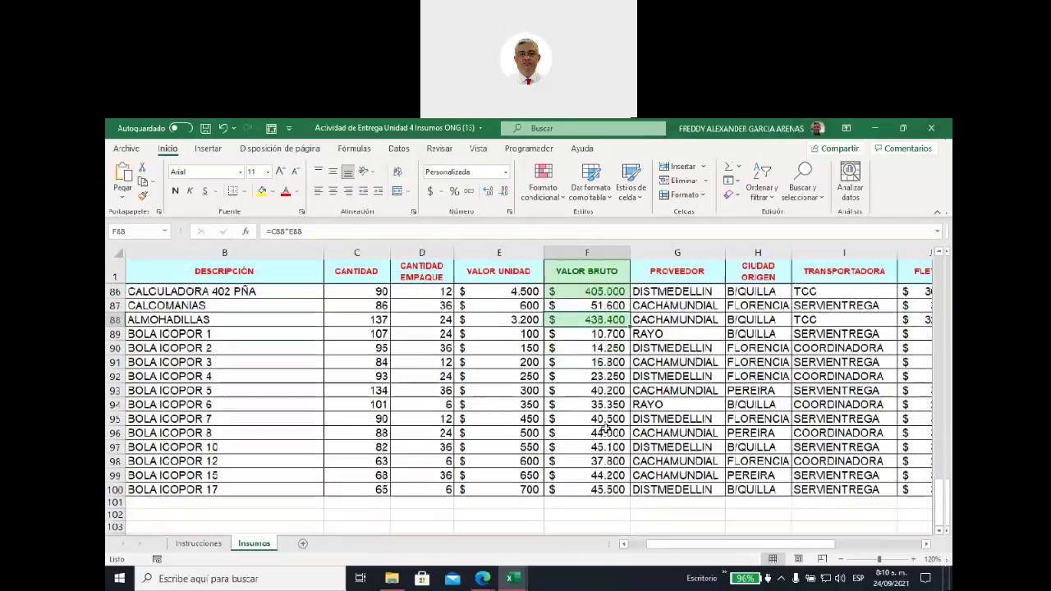
pyautogui.scroll(4, 597, 458)
pyautogui.scroll(5, 597, 458)
pyautogui.scroll(10, 597, 455)
pyautogui.scroll(6, 597, 452)
pyautogui.scroll(3, 597, 444)
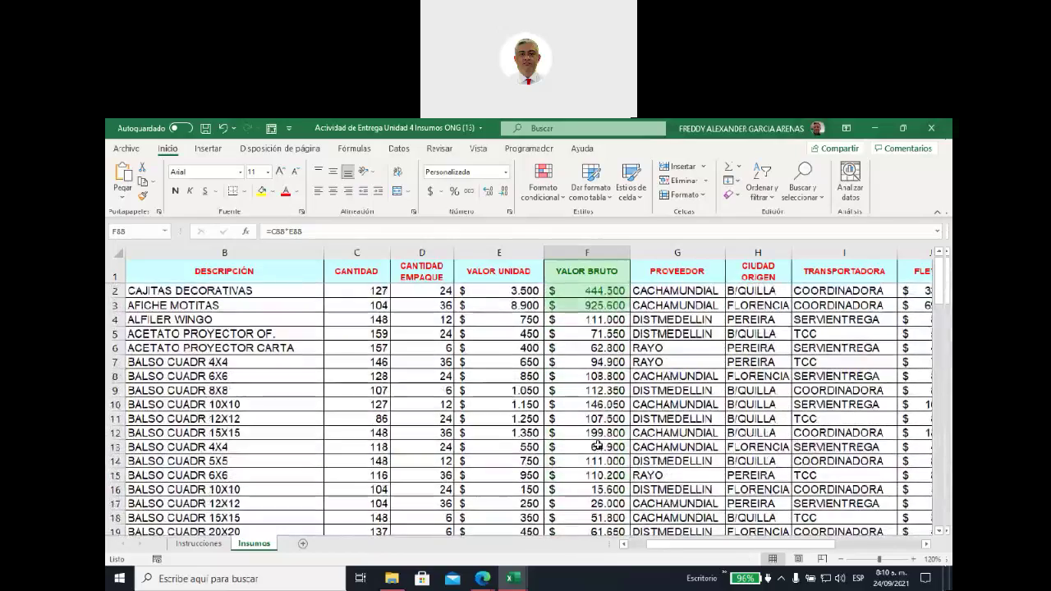
pyautogui.click(585, 251)
# - Add an Es menor que rule: VALOR BRUTO below 50000 gets light red fill, dark red text
pyautogui.click(543, 179)
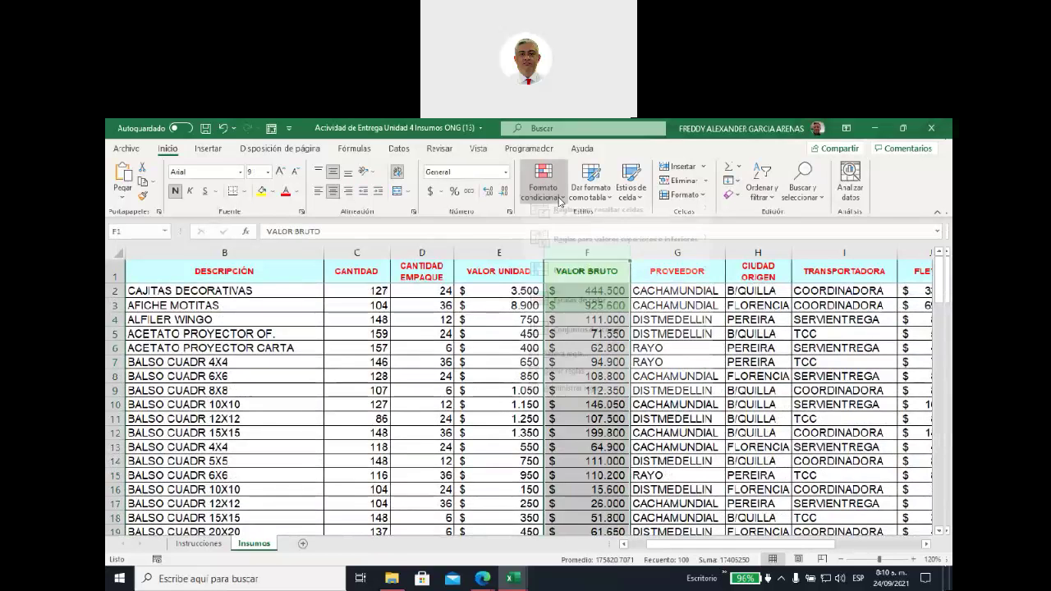
pyautogui.moveTo(573, 225)
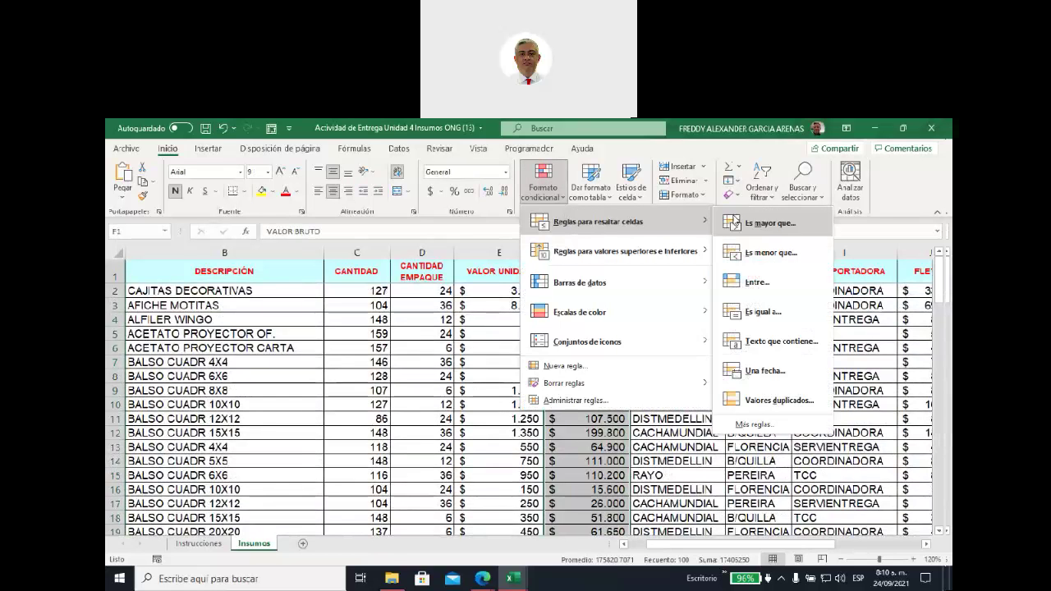
pyautogui.click(758, 261)
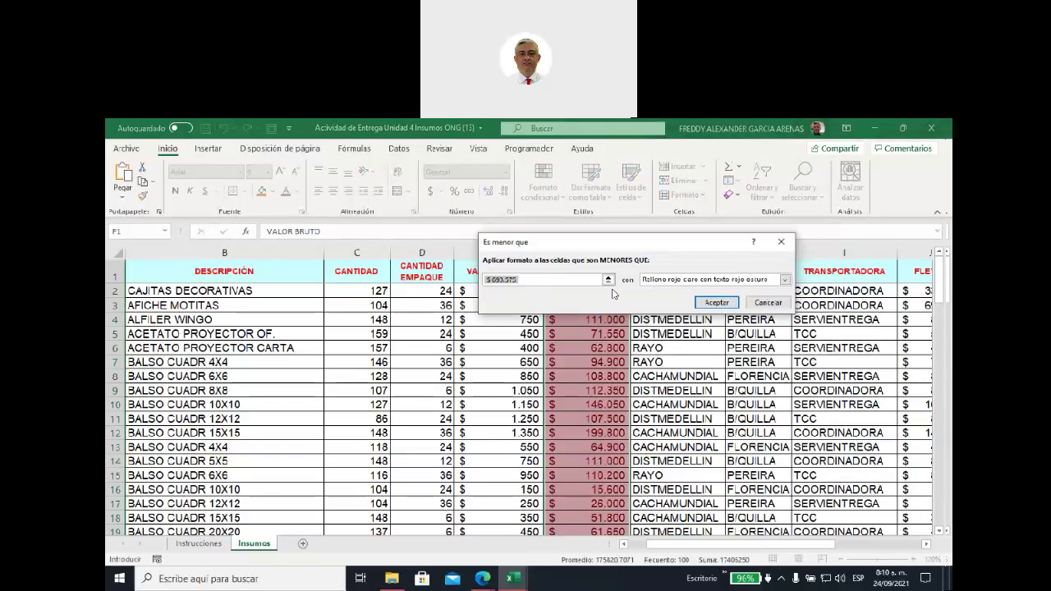
pyautogui.click(538, 279)
pyautogui.click(531, 279)
pyautogui.doubleClick(497, 279)
pyautogui.write('50000')
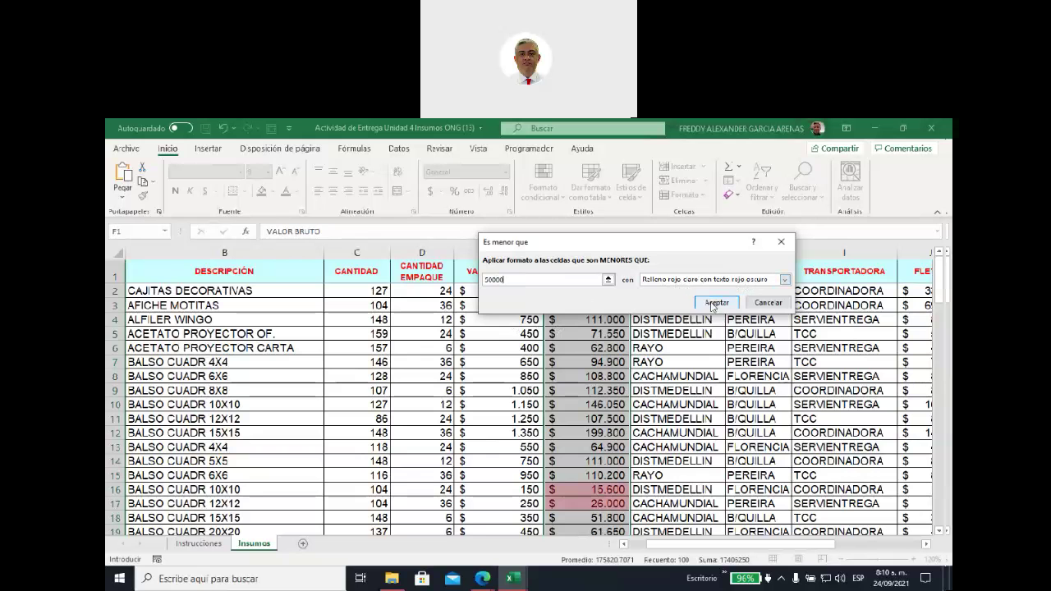
pyautogui.click(713, 304)
pyautogui.scroll(-2, 695, 344)
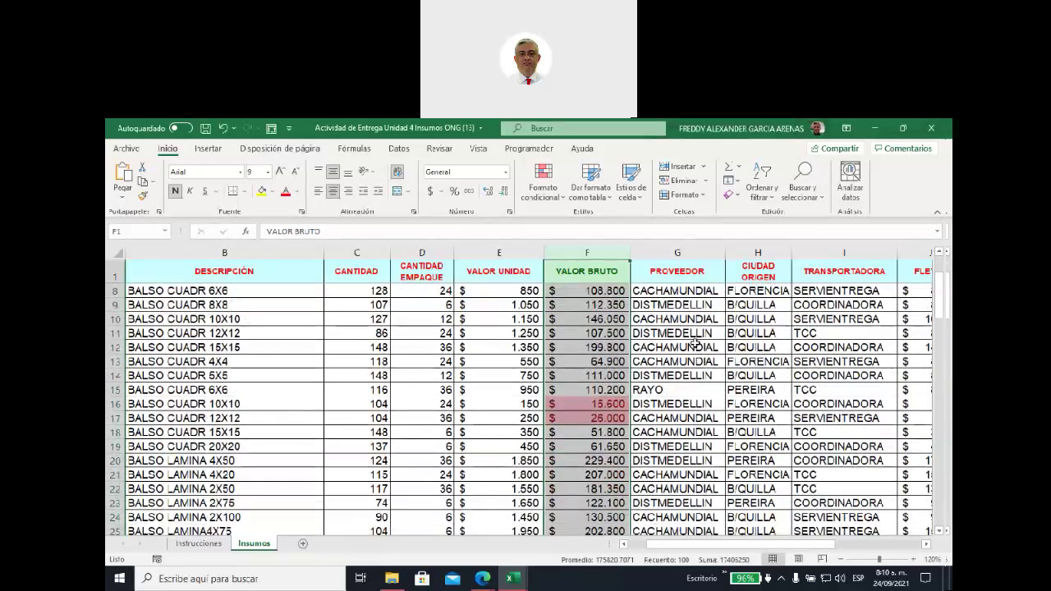
pyautogui.click(695, 338)
pyautogui.moveTo(588, 403); pyautogui.dragTo(588, 420)
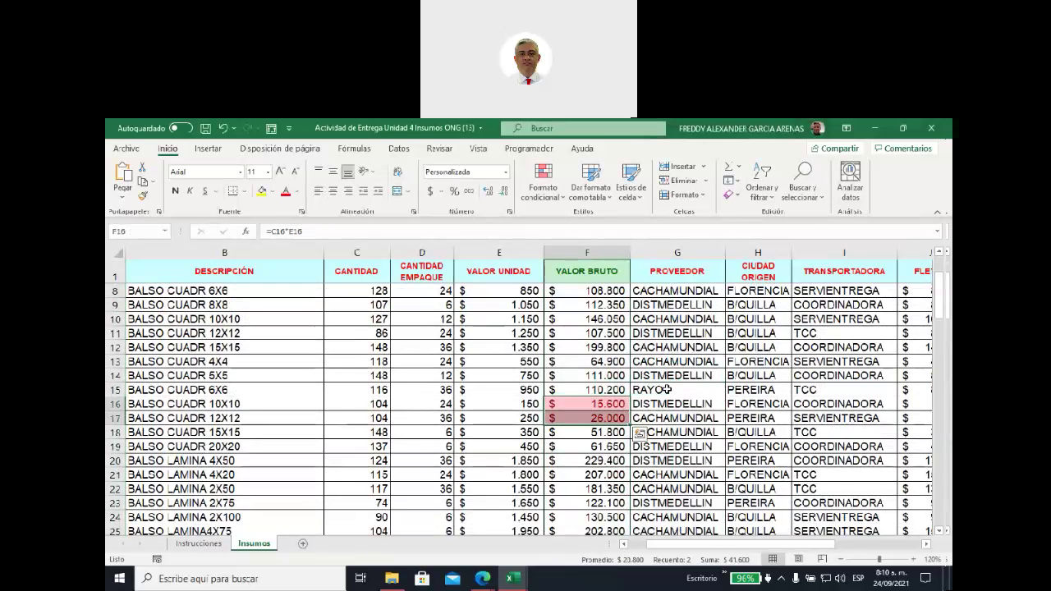
pyautogui.scroll(-1, 667, 390)
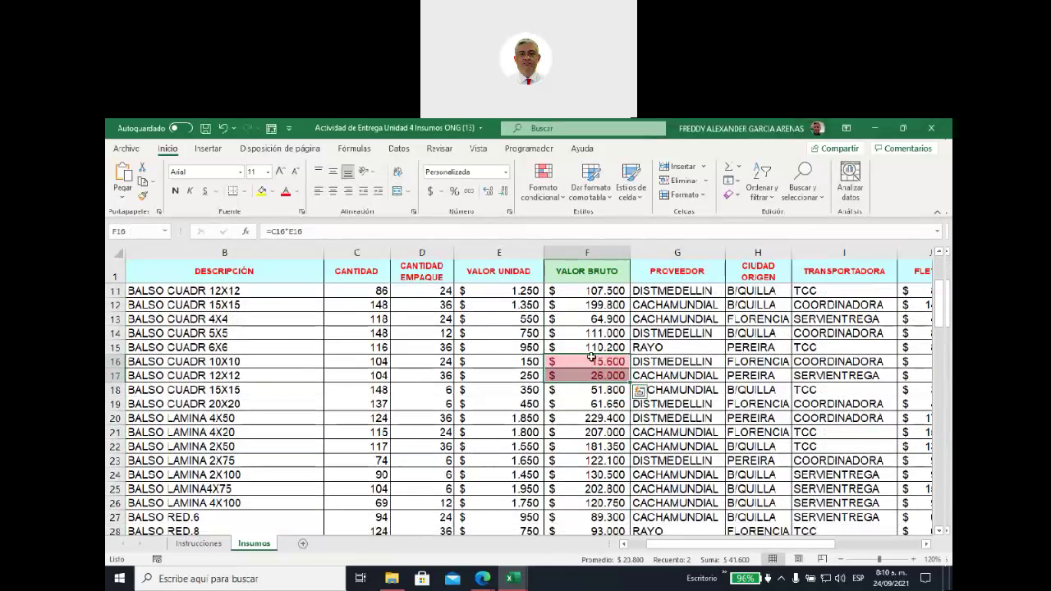
pyautogui.click(608, 376)
pyautogui.scroll(-2, 670, 398)
pyautogui.scroll(-3, 667, 402)
pyautogui.scroll(-2, 658, 409)
pyautogui.moveTo(600, 404); pyautogui.dragTo(600, 432)
pyautogui.scroll(-2, 657, 409)
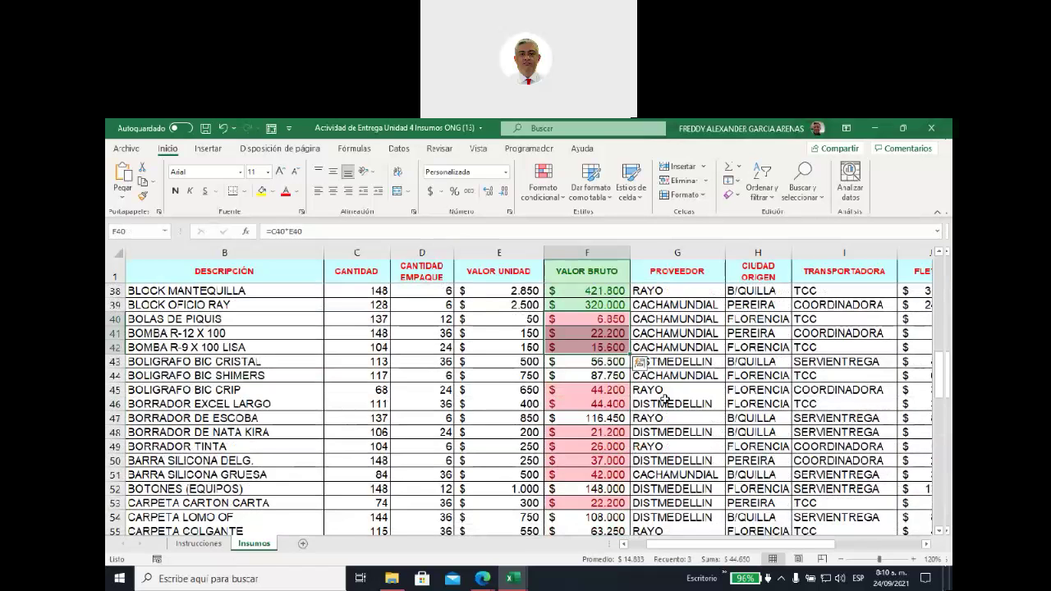
pyautogui.scroll(-2, 657, 355)
pyautogui.scroll(-3, 657, 356)
pyautogui.scroll(-3, 657, 357)
pyautogui.scroll(-4, 658, 359)
pyautogui.scroll(-3, 659, 359)
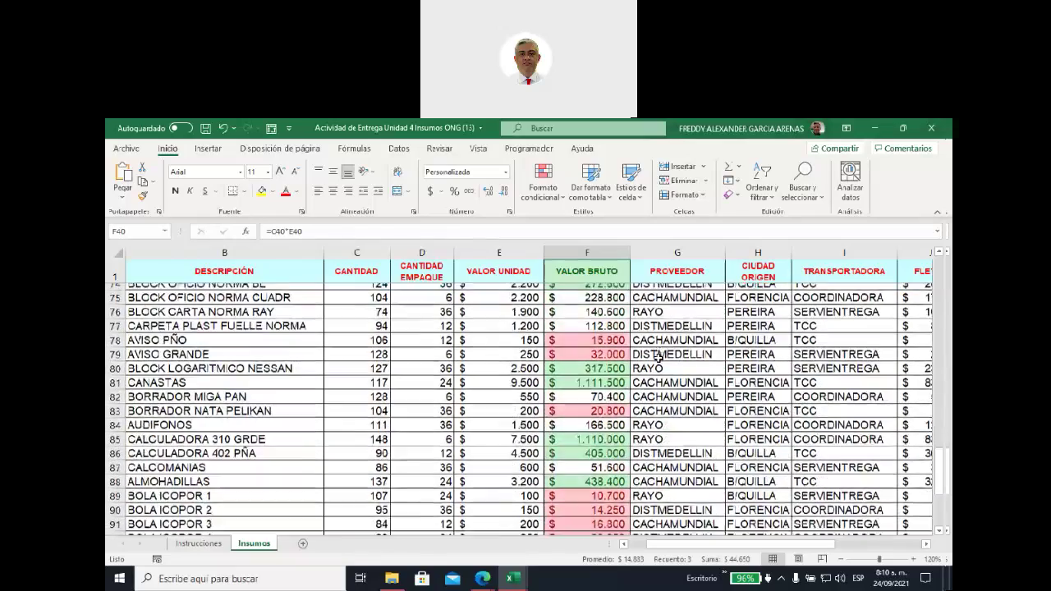
pyautogui.scroll(-2, 659, 359)
pyautogui.scroll(1, 659, 359)
pyautogui.scroll(-1, 659, 359)
pyautogui.scroll(-2, 659, 359)
pyautogui.scroll(-3, 659, 358)
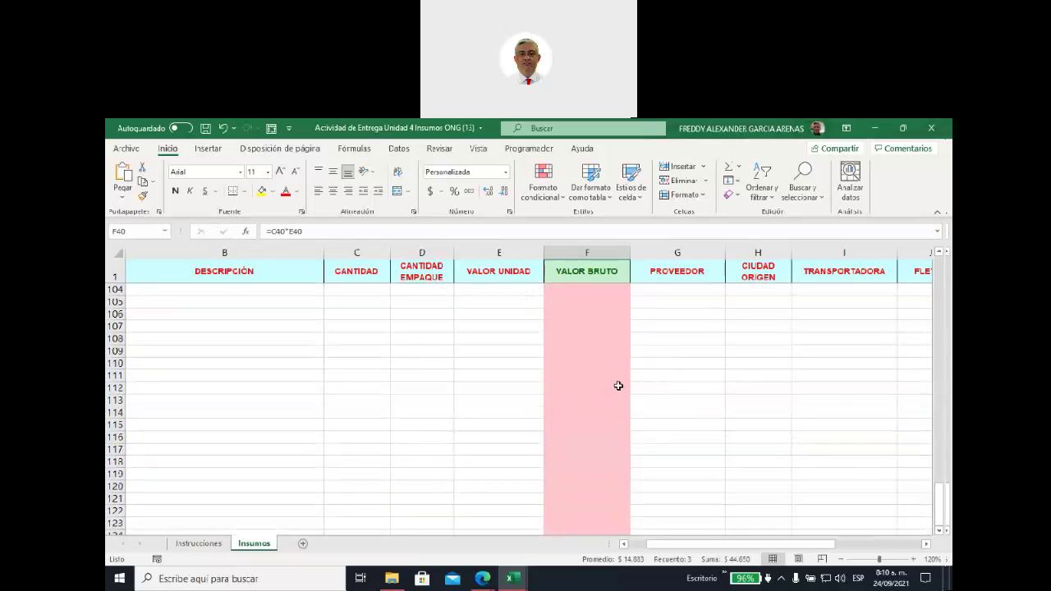
pyautogui.scroll(2, 594, 329)
pyautogui.moveTo(594, 329); pyautogui.dragTo(586, 490)
pyautogui.scroll(1, 655, 397)
pyautogui.scroll(2, 655, 396)
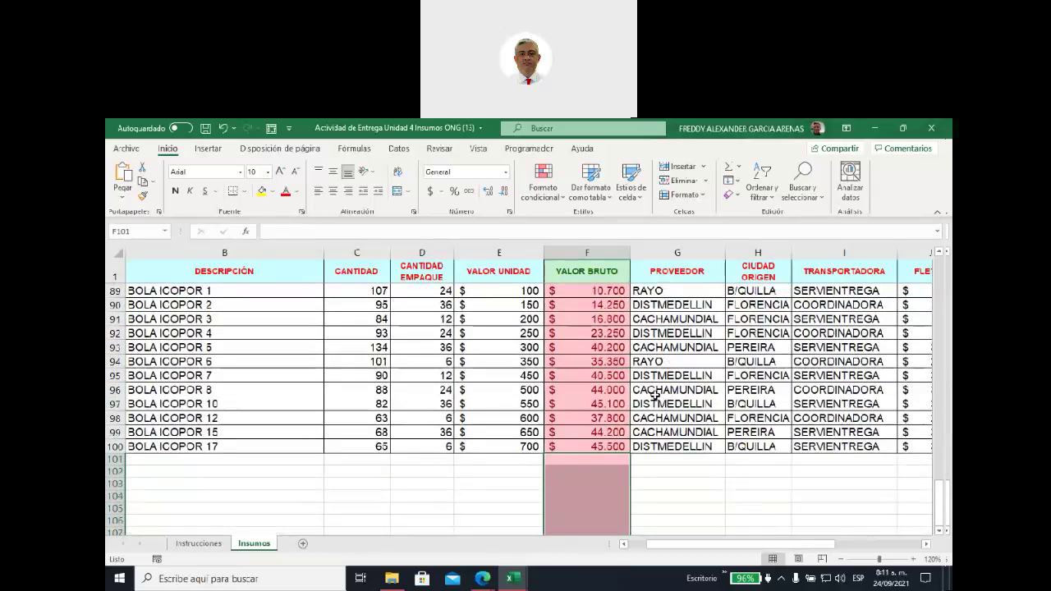
pyautogui.scroll(1, 655, 397)
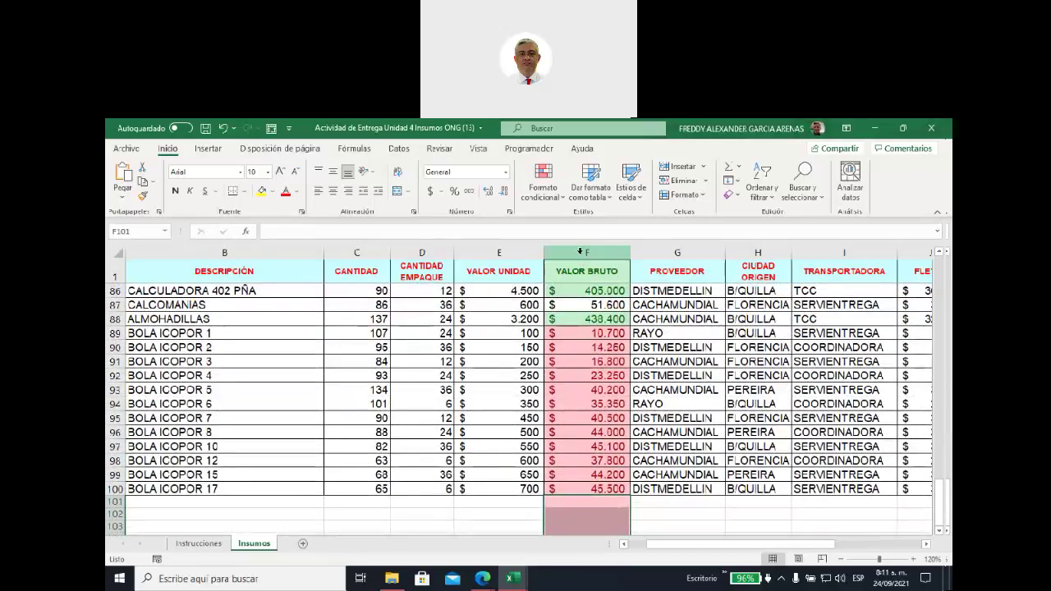
pyautogui.scroll(3, 628, 310)
pyautogui.scroll(1, 627, 310)
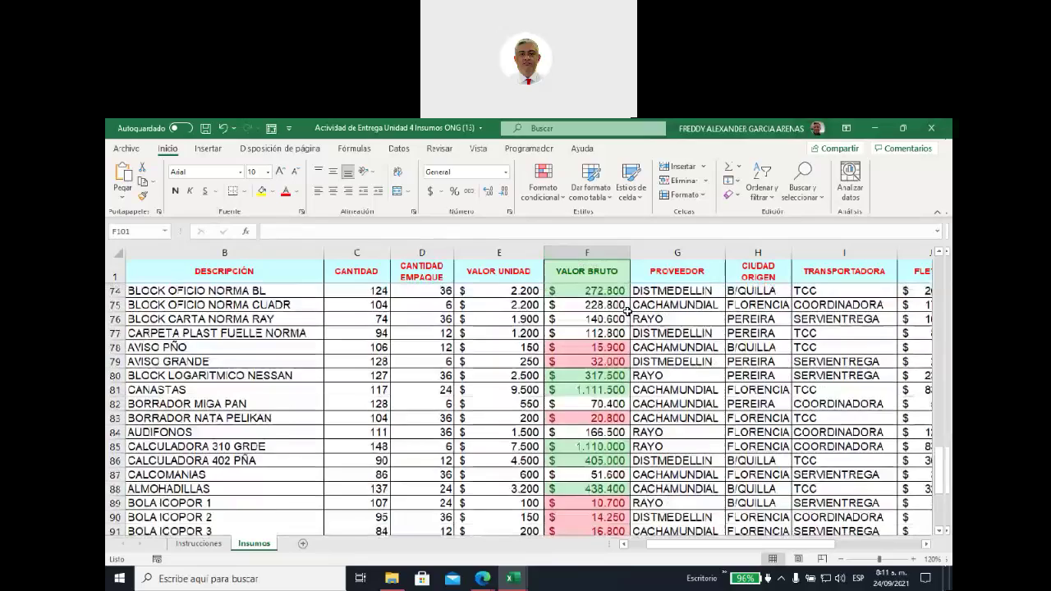
pyautogui.scroll(3, 628, 310)
pyautogui.scroll(4, 627, 312)
pyautogui.scroll(4, 628, 312)
pyautogui.scroll(4, 627, 312)
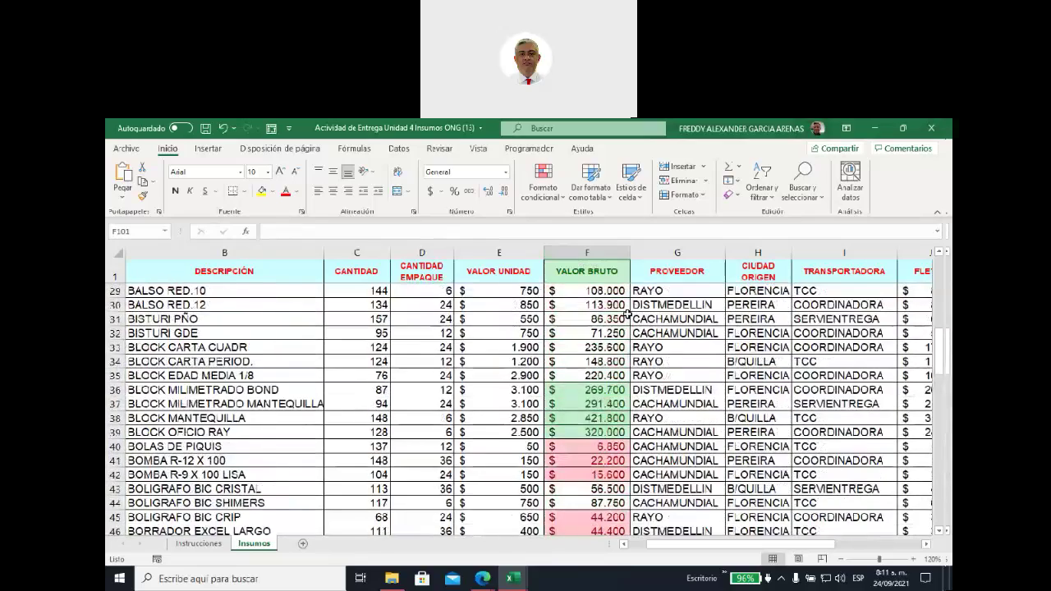
pyautogui.scroll(3, 627, 312)
pyautogui.scroll(2, 628, 313)
pyautogui.click(576, 249)
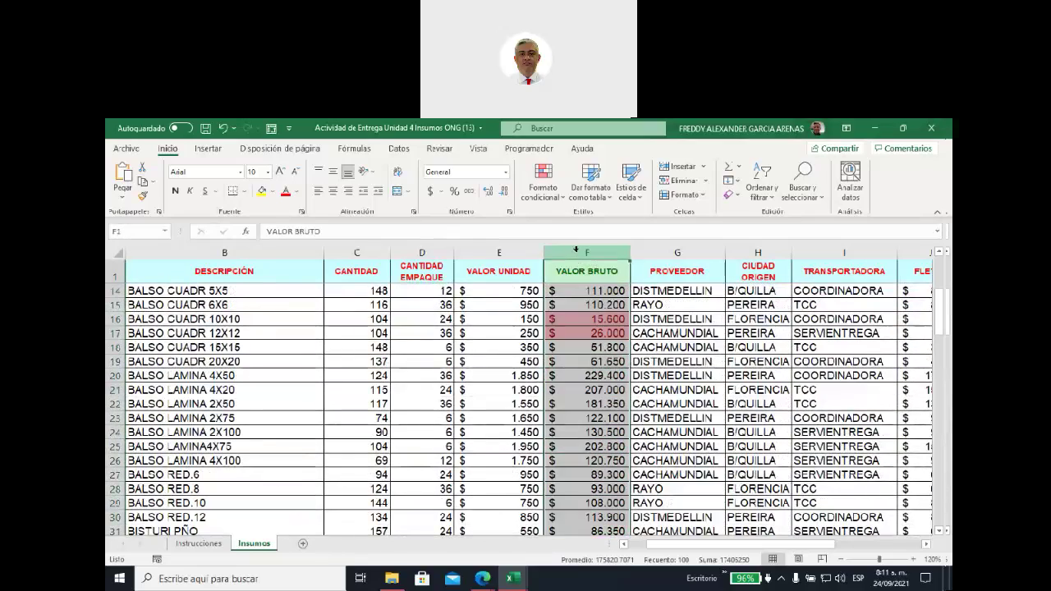
# - Clear conditional formatting with Borrar reglas de toda la hoja
pyautogui.click(564, 200)
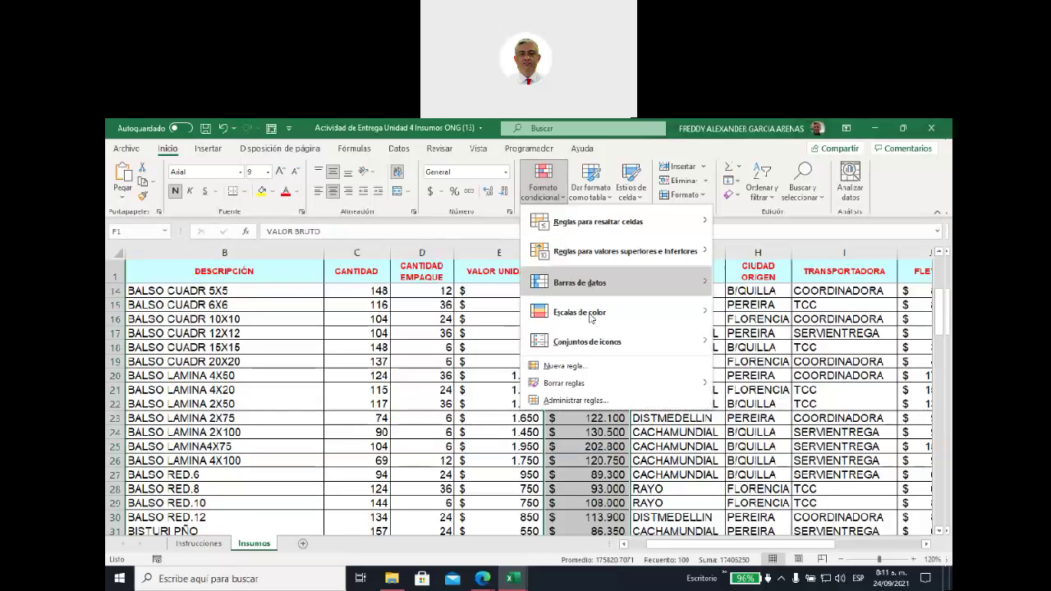
pyautogui.moveTo(596, 387)
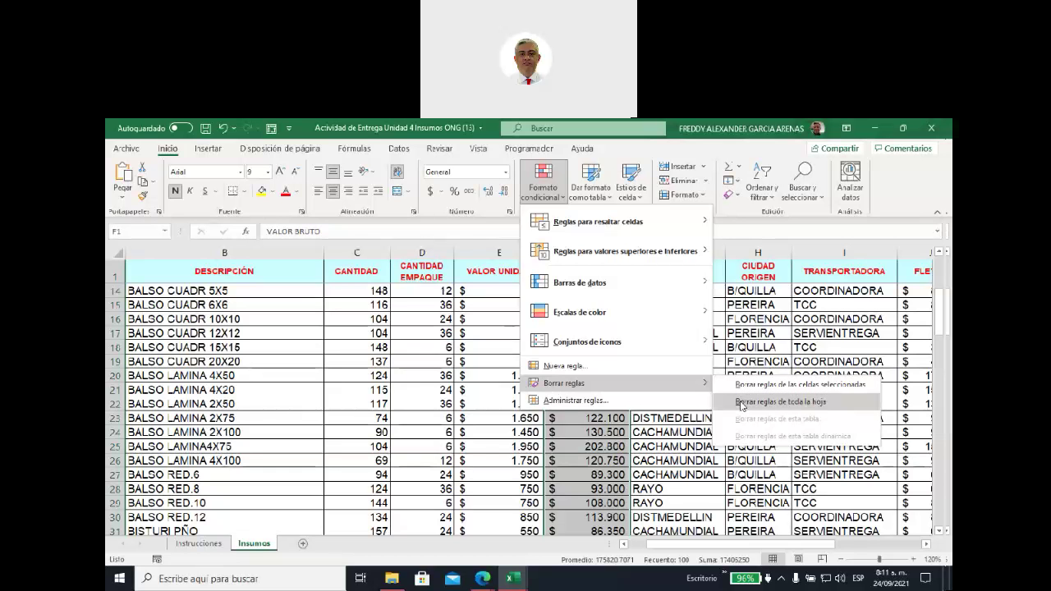
pyautogui.click(741, 402)
pyautogui.click(648, 347)
# - Scroll down and back through the table to check the VALOR BRUTO cells after clearing
pyautogui.scroll(-2, 626, 353)
pyautogui.scroll(-3, 626, 353)
pyautogui.scroll(-3, 624, 357)
pyautogui.scroll(-3, 622, 363)
pyautogui.scroll(-2, 618, 372)
pyautogui.scroll(-2, 616, 373)
pyautogui.scroll(-1, 612, 378)
pyautogui.scroll(-2, 608, 382)
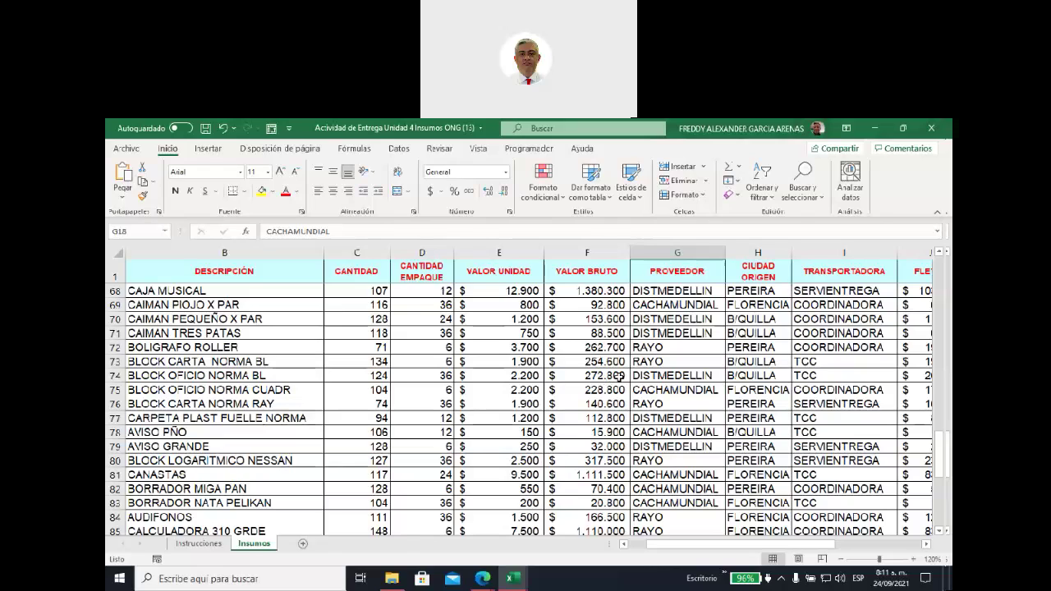
pyautogui.scroll(3, 608, 381)
pyautogui.scroll(2, 612, 379)
pyautogui.scroll(7, 618, 376)
pyautogui.scroll(3, 619, 376)
pyautogui.scroll(1, 618, 376)
pyautogui.scroll(6, 619, 375)
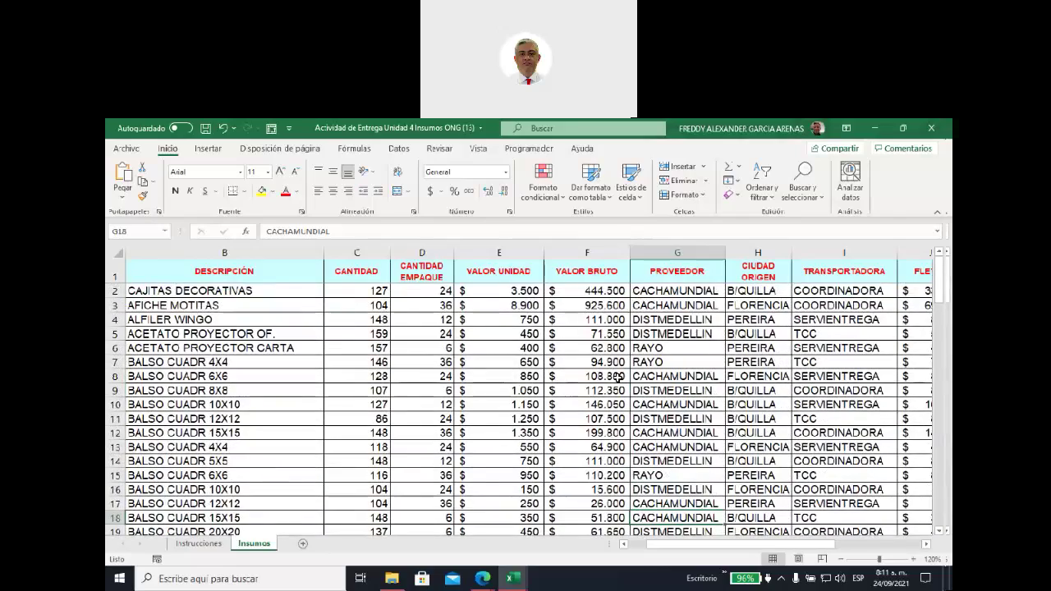
pyautogui.scroll(-1, 618, 376)
pyautogui.scroll(1, 618, 379)
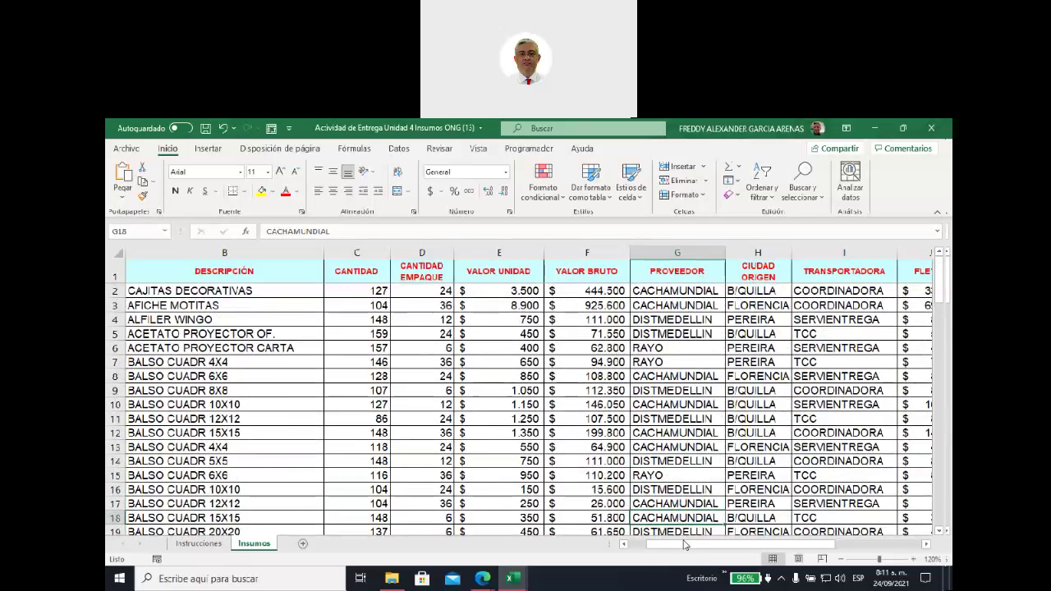
pyautogui.moveTo(686, 545); pyautogui.dragTo(667, 544)
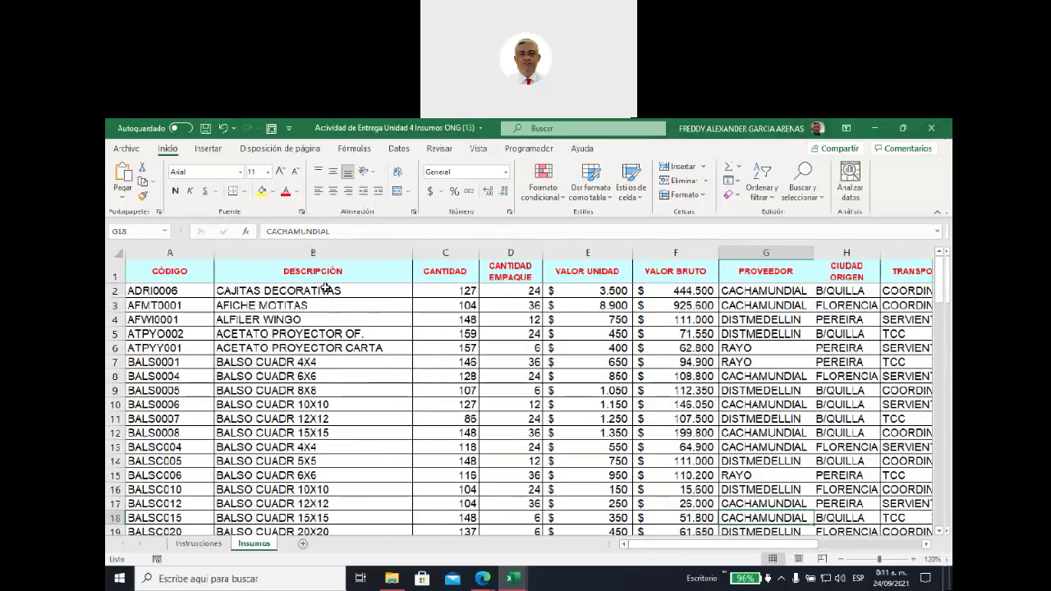
# - Select descriptions B2:B100 and start a Texto que contiene highlight rule for them
pyautogui.moveTo(326, 289)
pyautogui.mouseDown()
pyautogui.moveTo(321, 534)
pyautogui.moveTo(328, 504)
pyautogui.mouseUp()
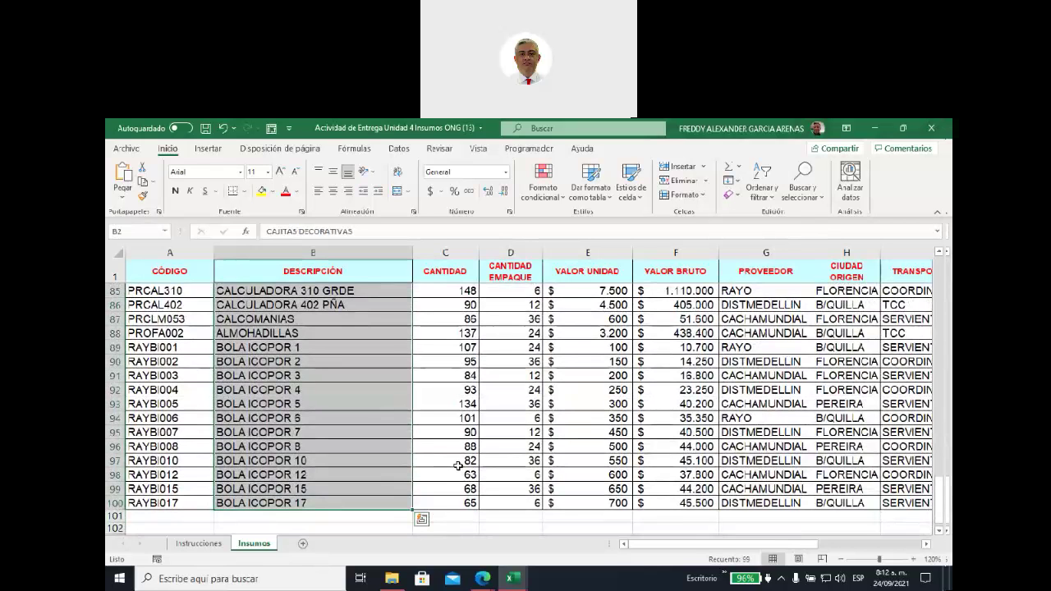
pyautogui.scroll(8, 458, 465)
pyautogui.scroll(7, 459, 466)
pyautogui.scroll(5, 458, 466)
pyautogui.scroll(3, 459, 466)
pyautogui.scroll(5, 458, 466)
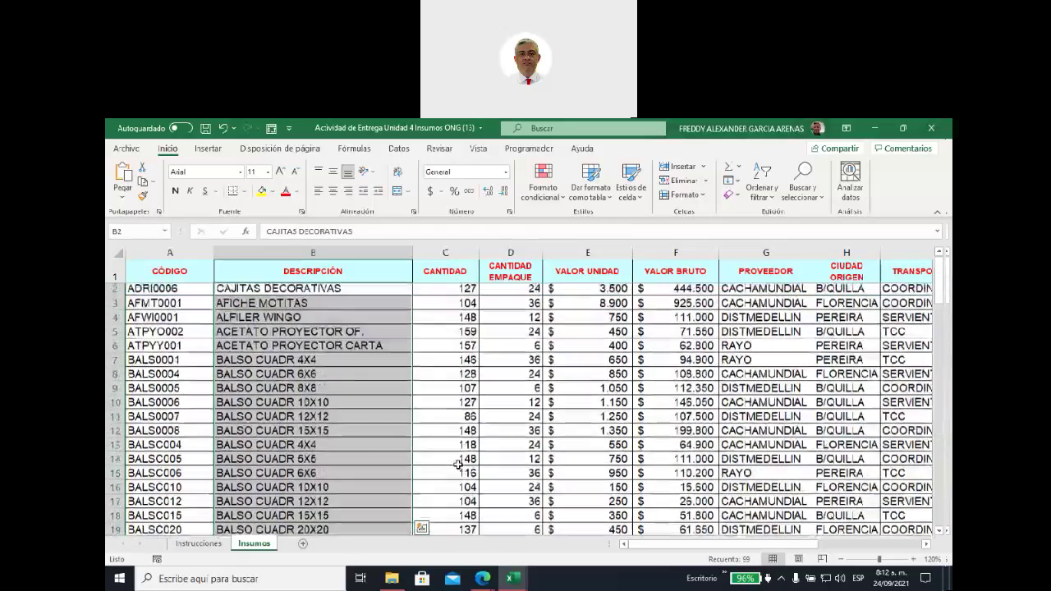
pyautogui.click(563, 202)
pyautogui.moveTo(572, 231)
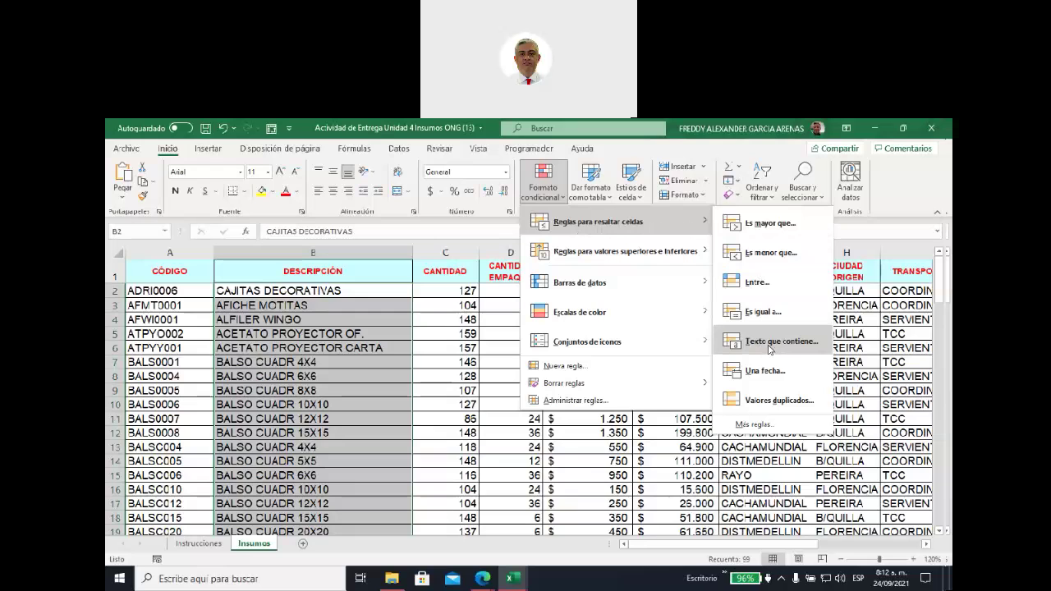
pyautogui.click(769, 343)
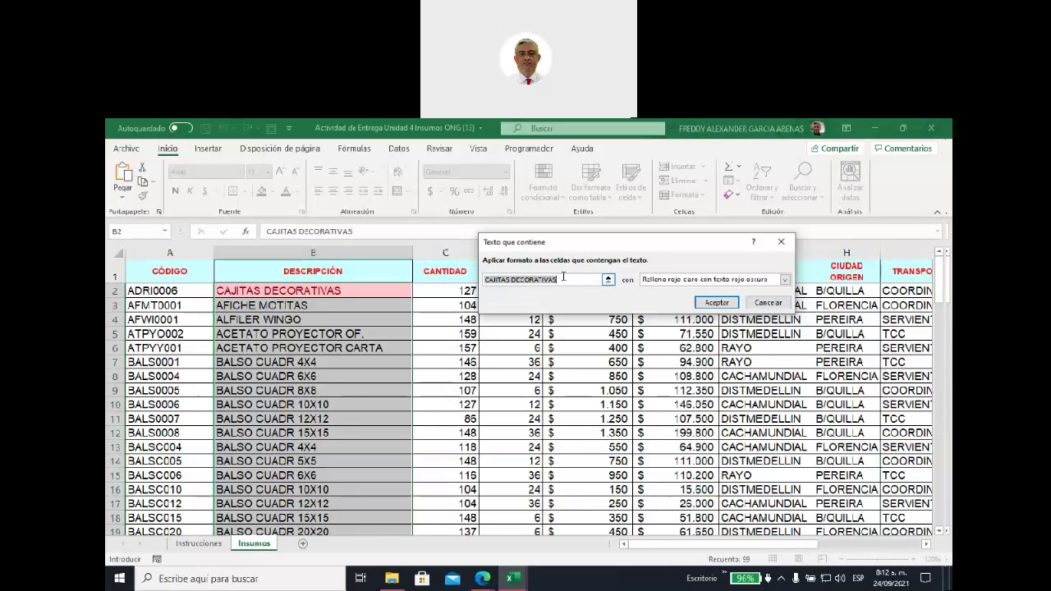
# - Replace the search text CAJITAS DECORATIVAS with BORRADOR and choose a custom highlight format
pyautogui.moveTo(563, 279); pyautogui.dragTo(476, 281)
pyautogui.press('BackSpace')
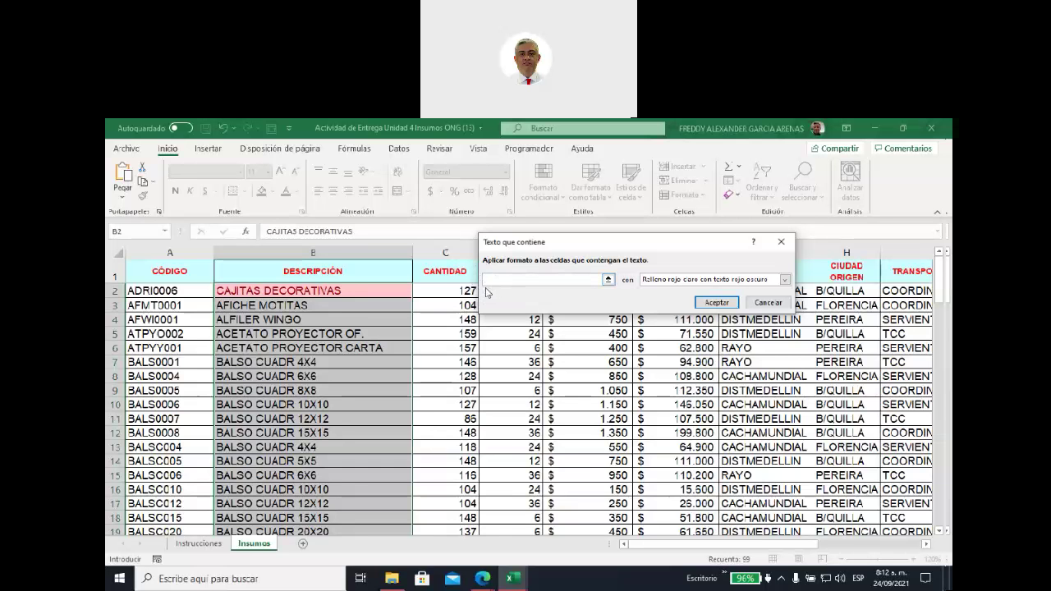
pyautogui.scroll(-1, 306, 391)
pyautogui.scroll(-2, 306, 392)
pyautogui.scroll(-3, 307, 392)
pyautogui.scroll(-4, 307, 391)
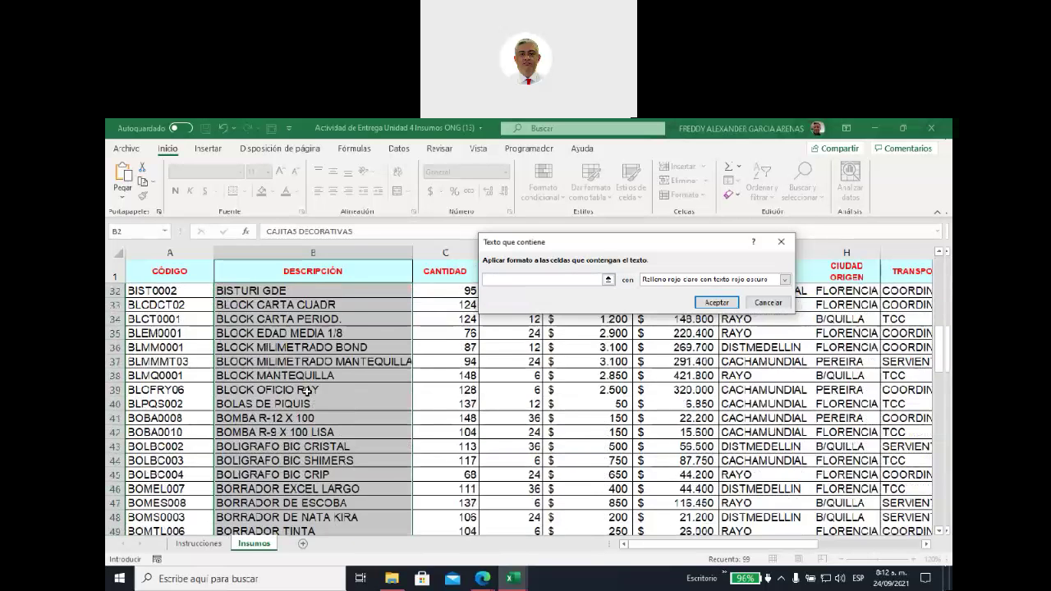
pyautogui.scroll(-1, 306, 391)
pyautogui.scroll(-1, 306, 392)
pyautogui.scroll(-1, 306, 392)
pyautogui.scroll(-1, 307, 391)
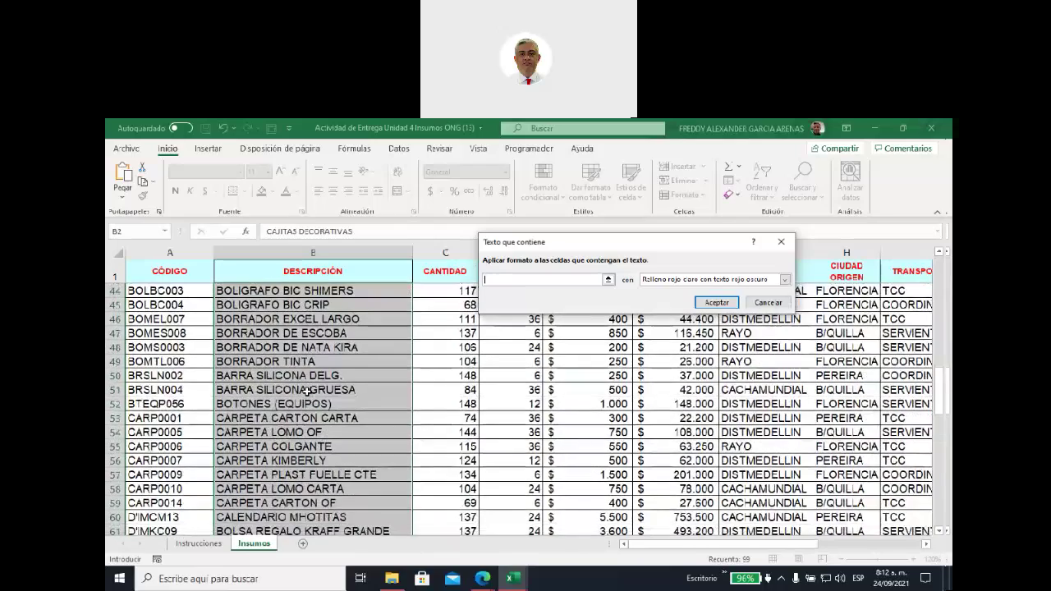
pyautogui.scroll(8, 343, 389)
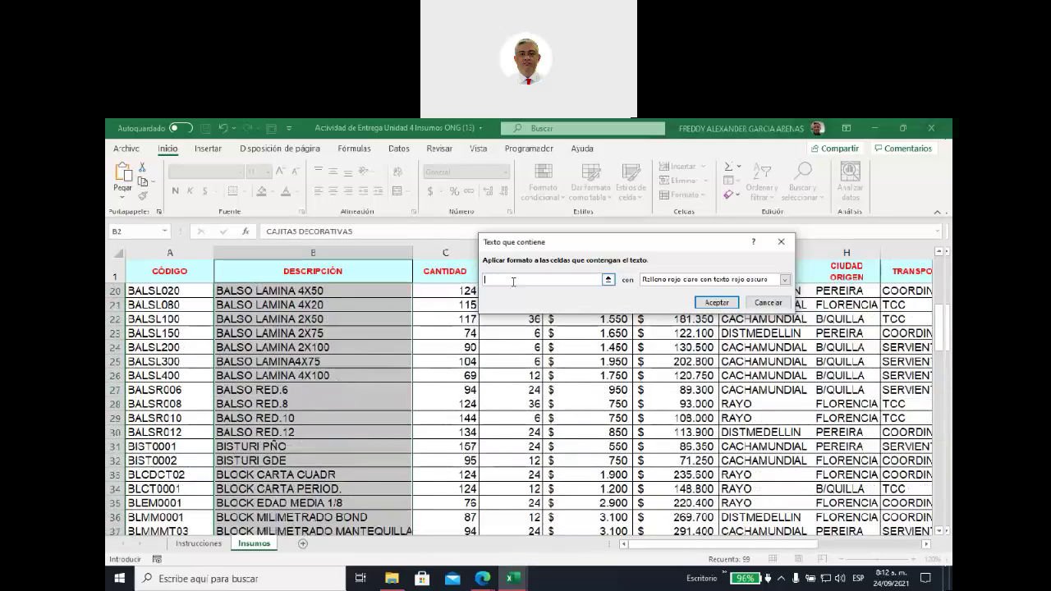
pyautogui.press('capslock')
pyautogui.write('DORR')
pyautogui.write('RRADOR')
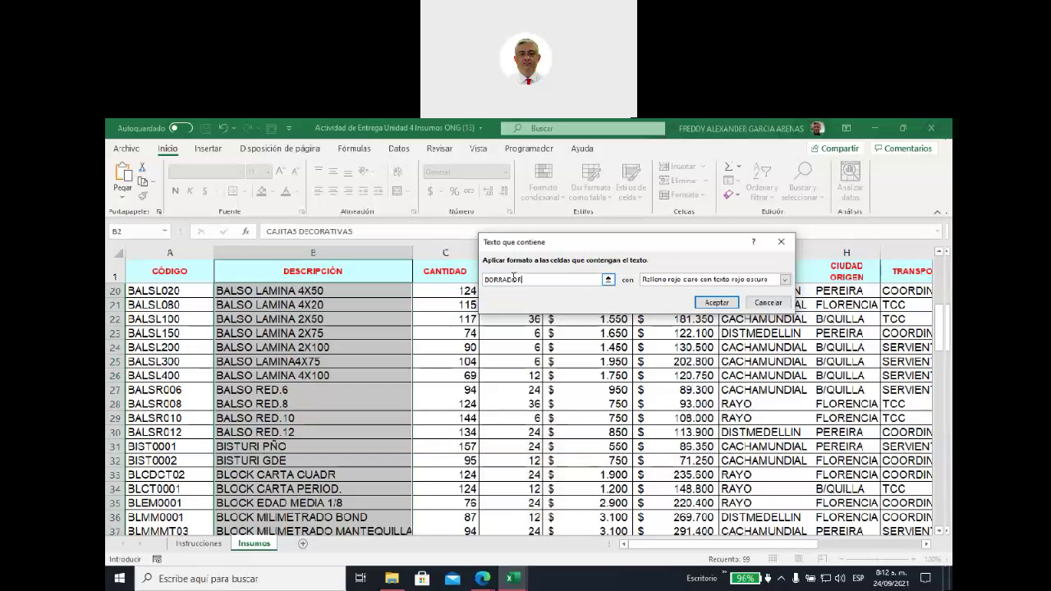
pyautogui.click(785, 280)
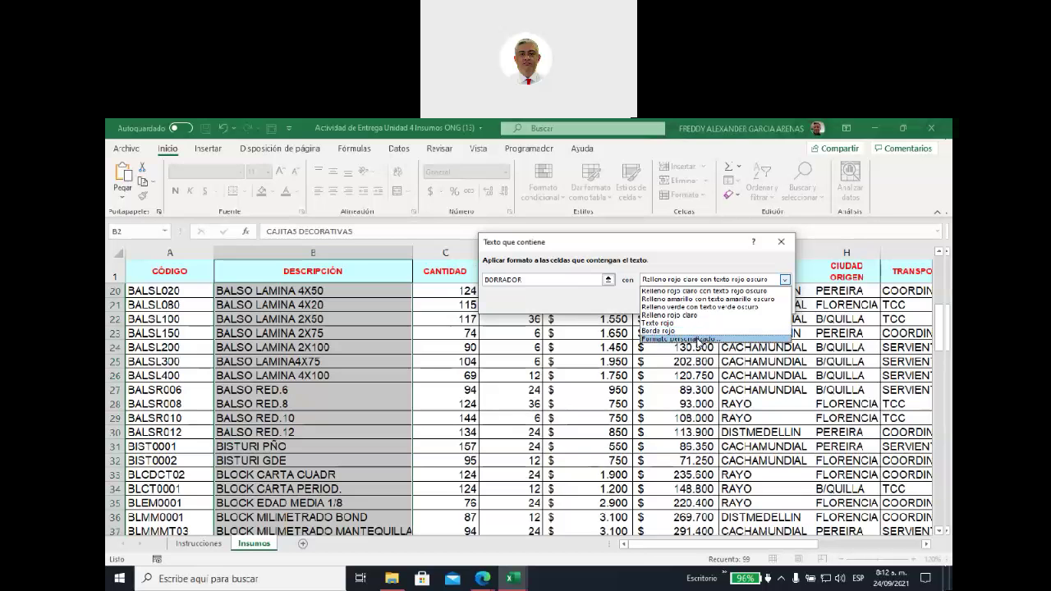
pyautogui.click(698, 339)
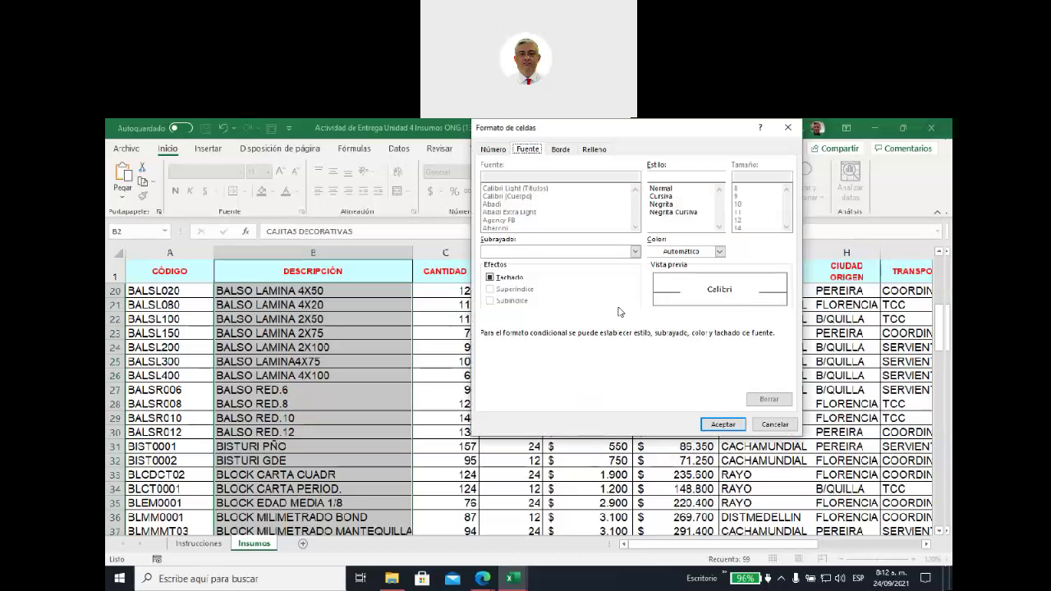
# - Set the custom format to yellow fill with bold purple text and apply the rule
pyautogui.moveTo(627, 132); pyautogui.dragTo(626, 239)
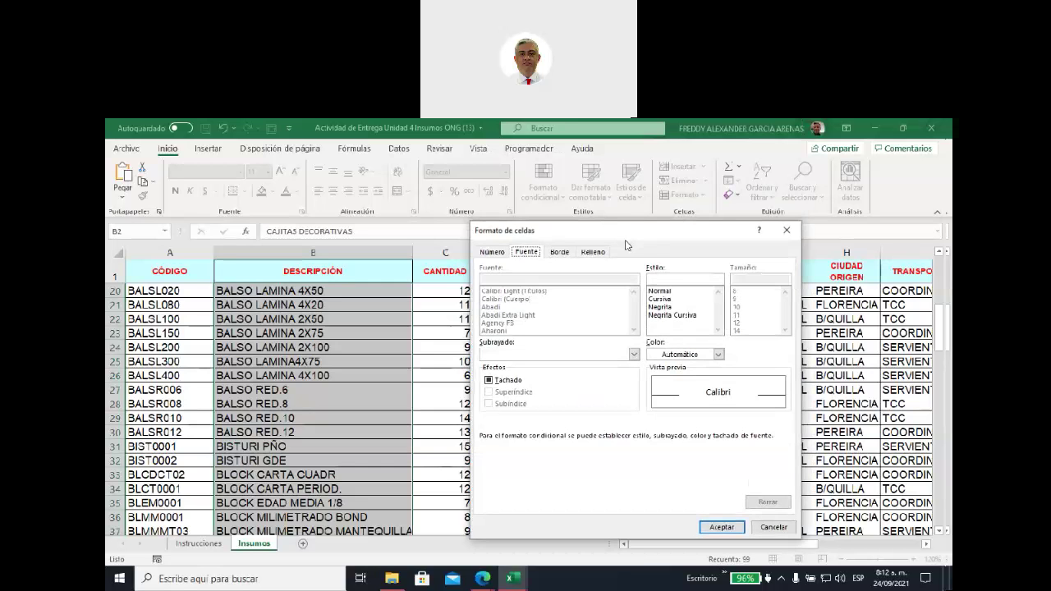
pyautogui.click(557, 252)
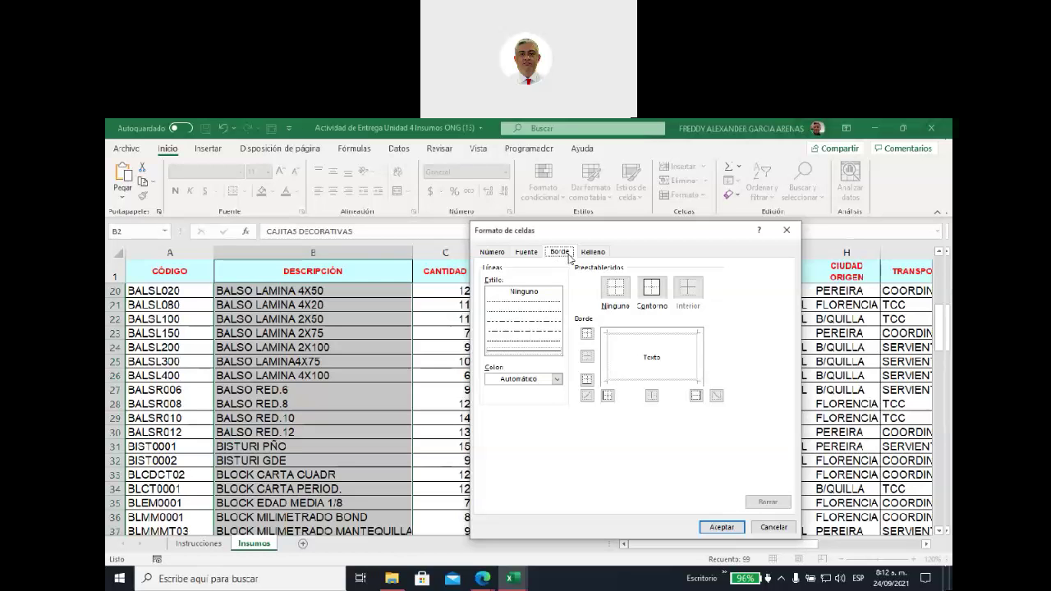
pyautogui.click(595, 254)
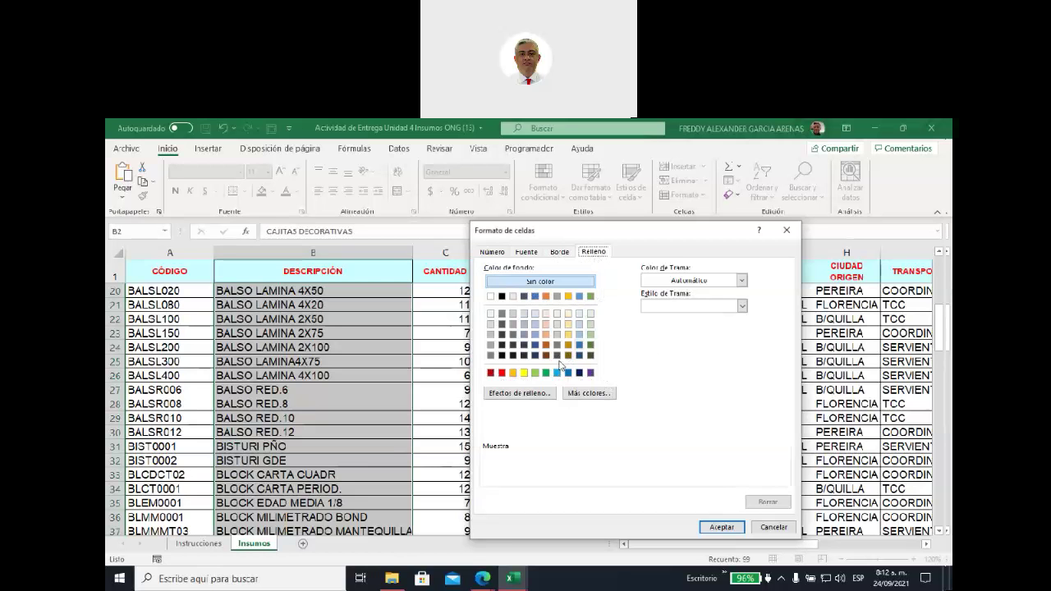
pyautogui.click(525, 374)
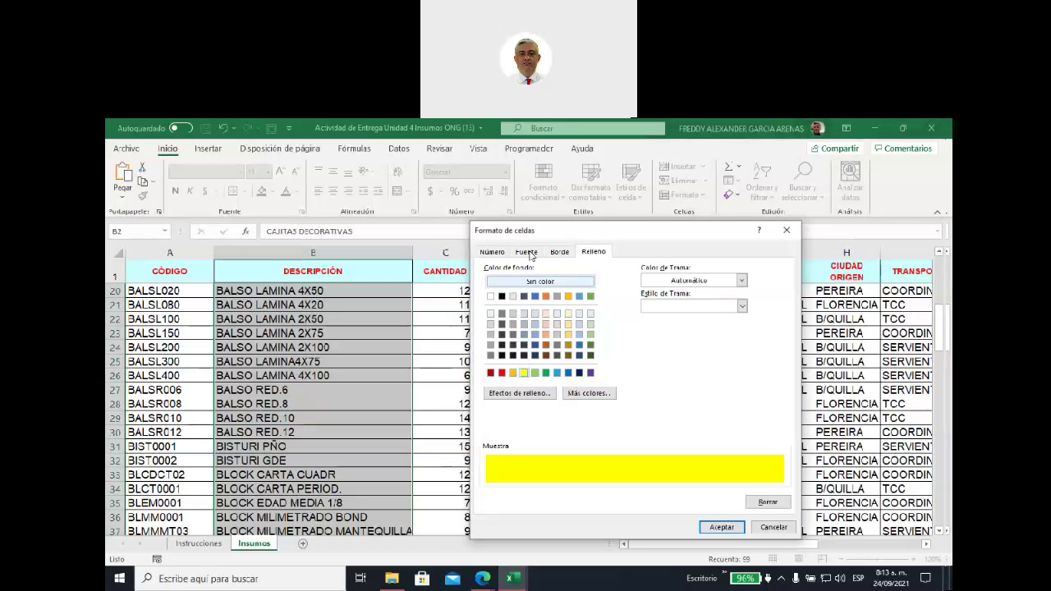
pyautogui.click(528, 253)
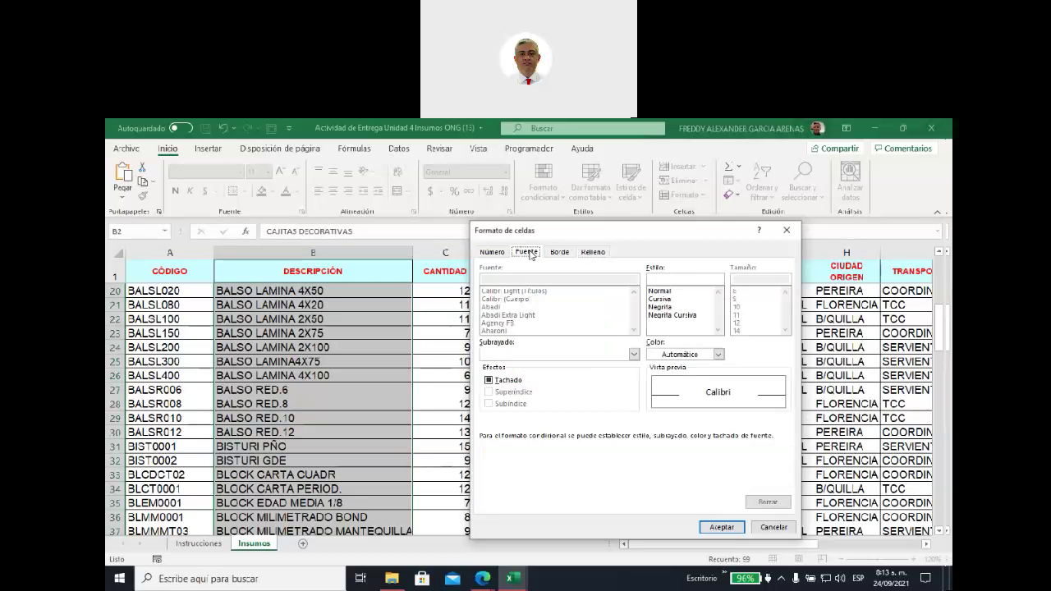
pyautogui.click(717, 355)
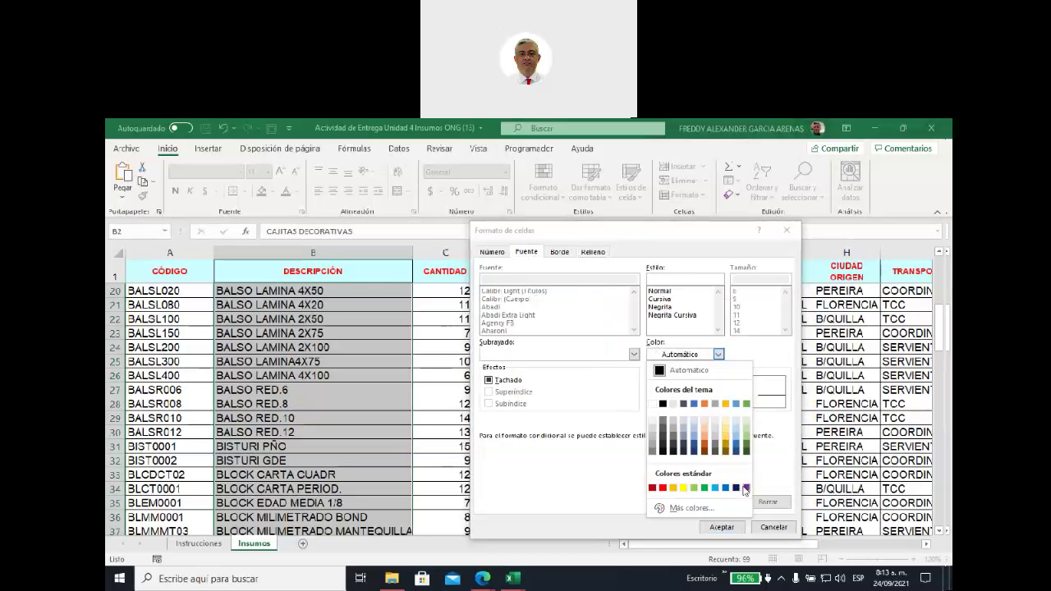
pyautogui.click(745, 488)
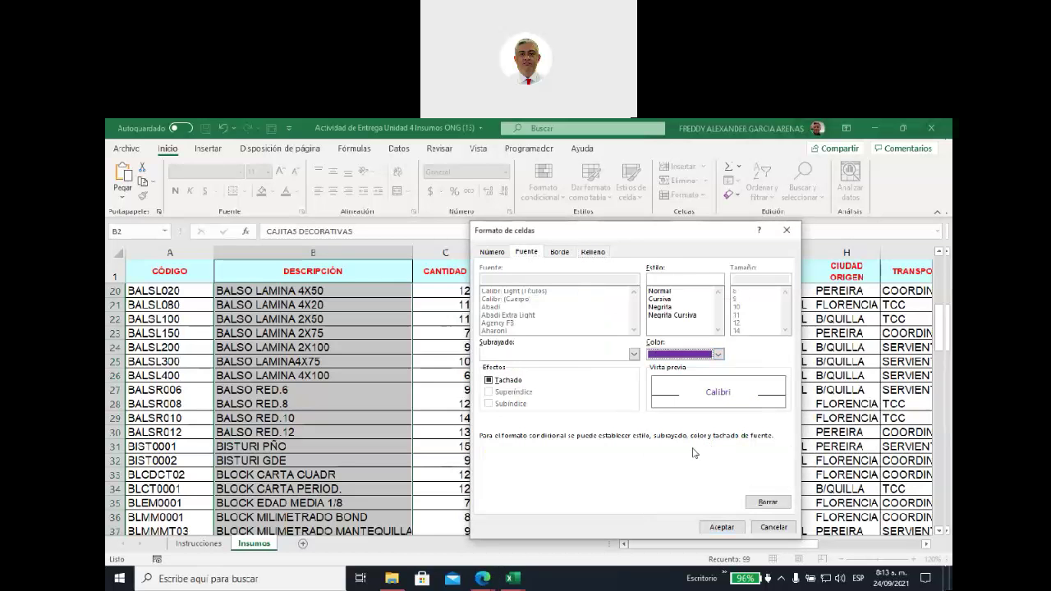
pyautogui.click(659, 307)
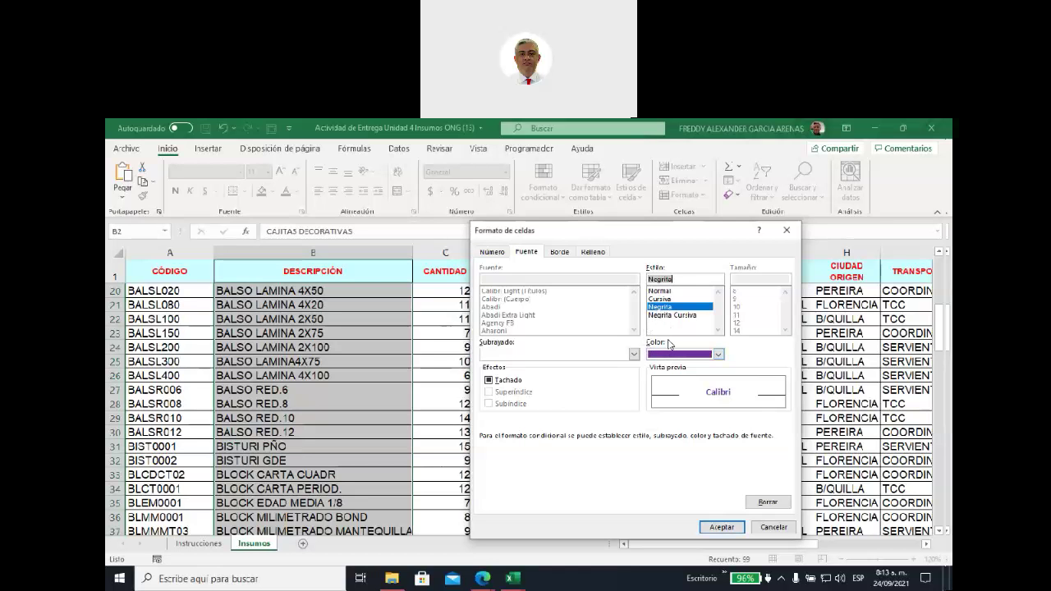
pyautogui.click(722, 528)
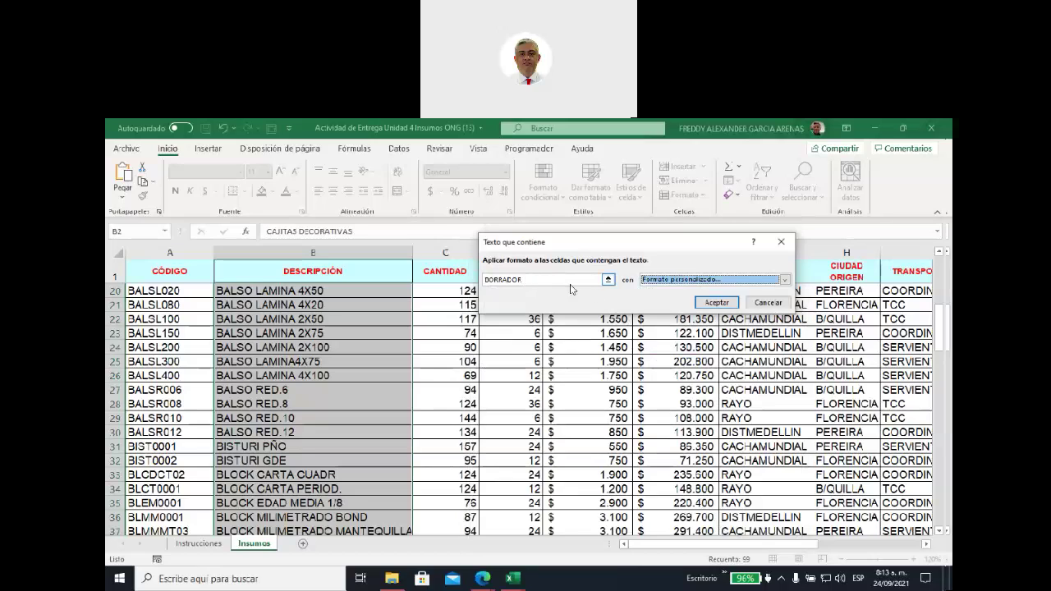
pyautogui.click(711, 304)
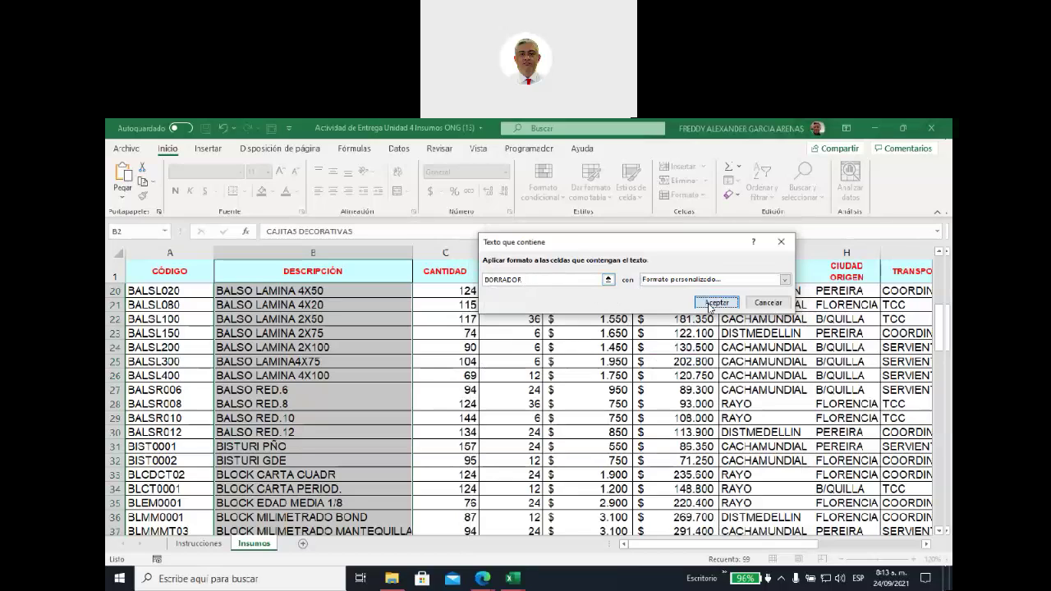
# - Scroll down and select the highlighted BORRADOR descriptions in rows 46–49
pyautogui.scroll(-2, 354, 359)
pyautogui.scroll(-1, 354, 360)
pyautogui.scroll(-2, 394, 364)
pyautogui.scroll(-2, 419, 366)
pyautogui.scroll(-1, 432, 368)
pyautogui.click(436, 371)
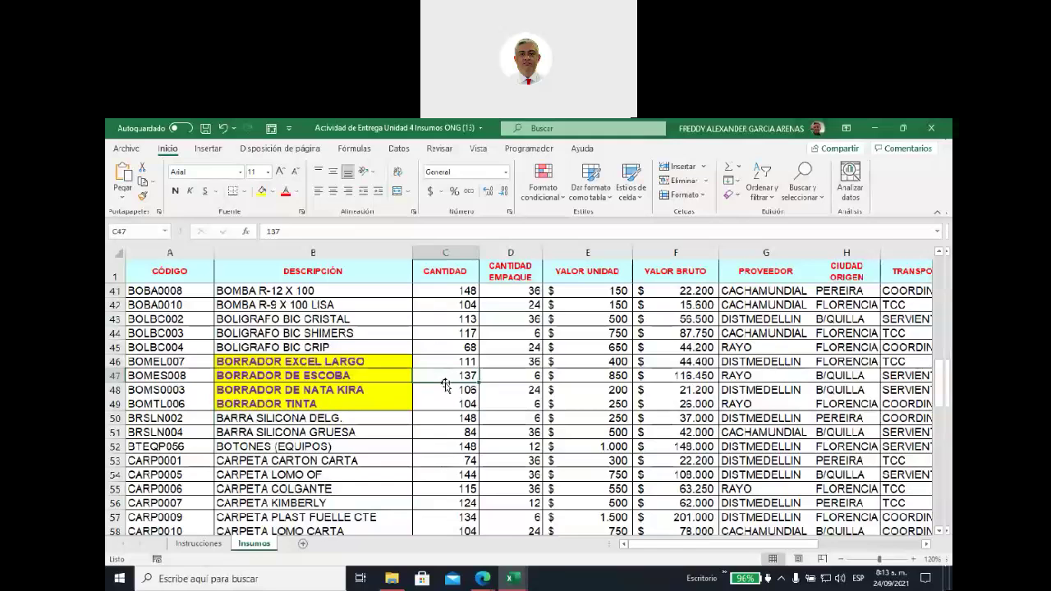
pyautogui.moveTo(345, 363); pyautogui.dragTo(351, 402)
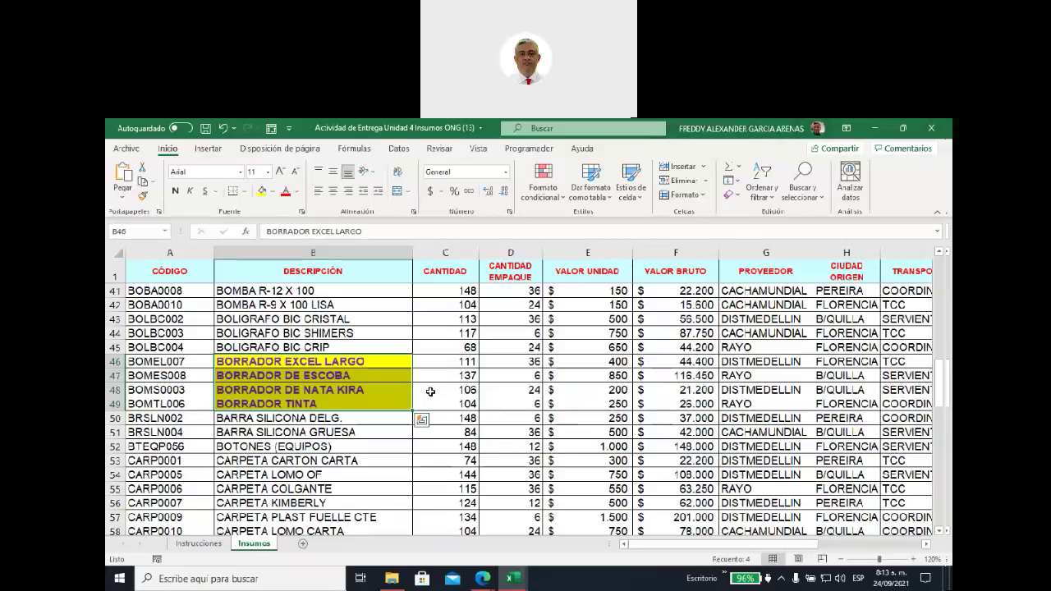
# - Check further highlighted matches in rows 82–83, then select cell B100
pyautogui.scroll(-1, 306, 311)
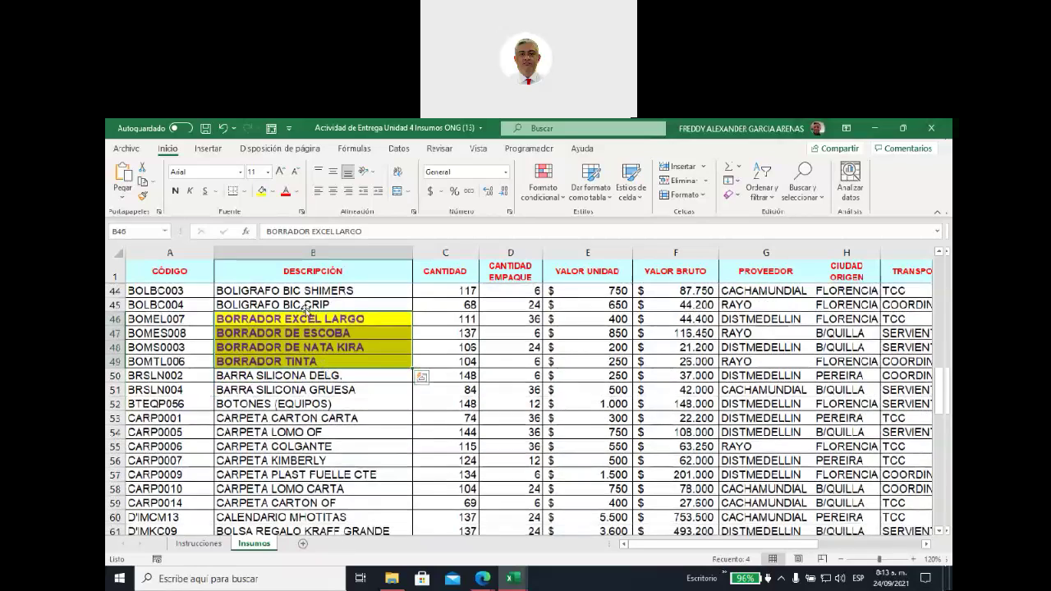
pyautogui.scroll(-5, 312, 394)
pyautogui.scroll(-3, 315, 402)
pyautogui.scroll(-3, 317, 408)
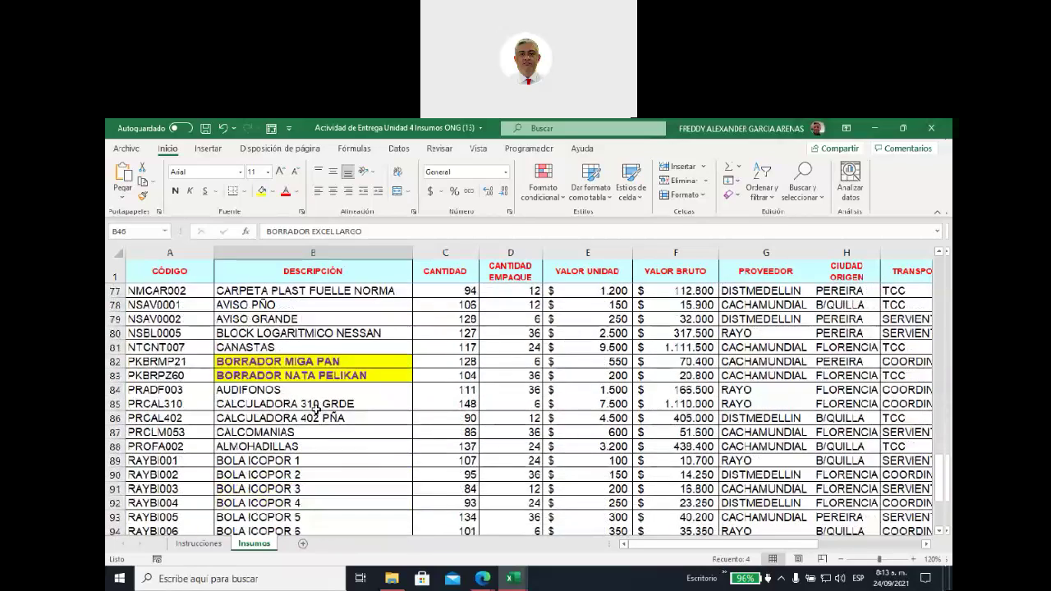
pyautogui.scroll(1, 319, 403)
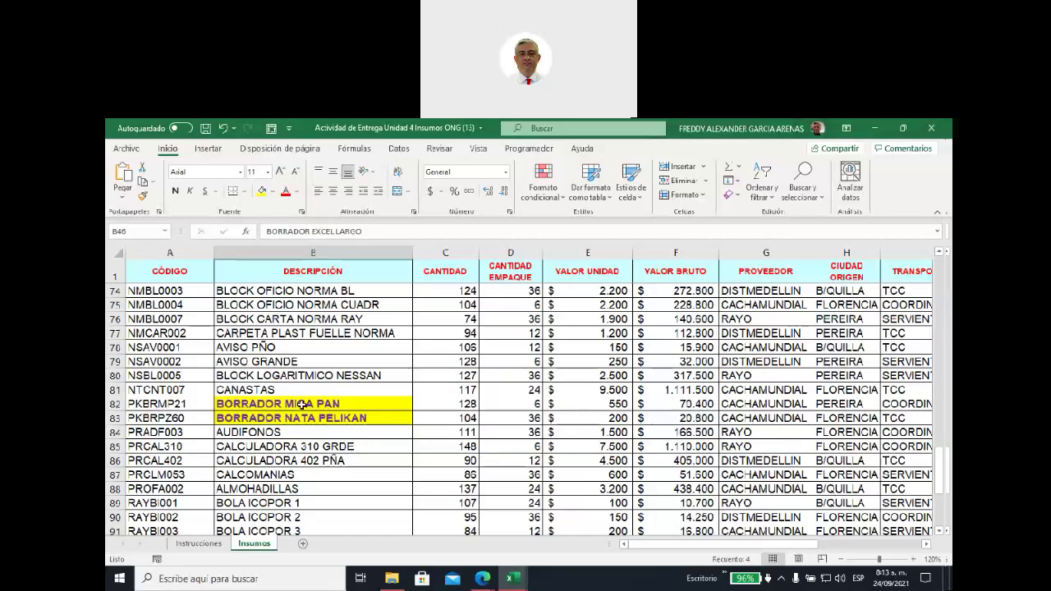
pyautogui.moveTo(294, 405); pyautogui.dragTo(296, 418)
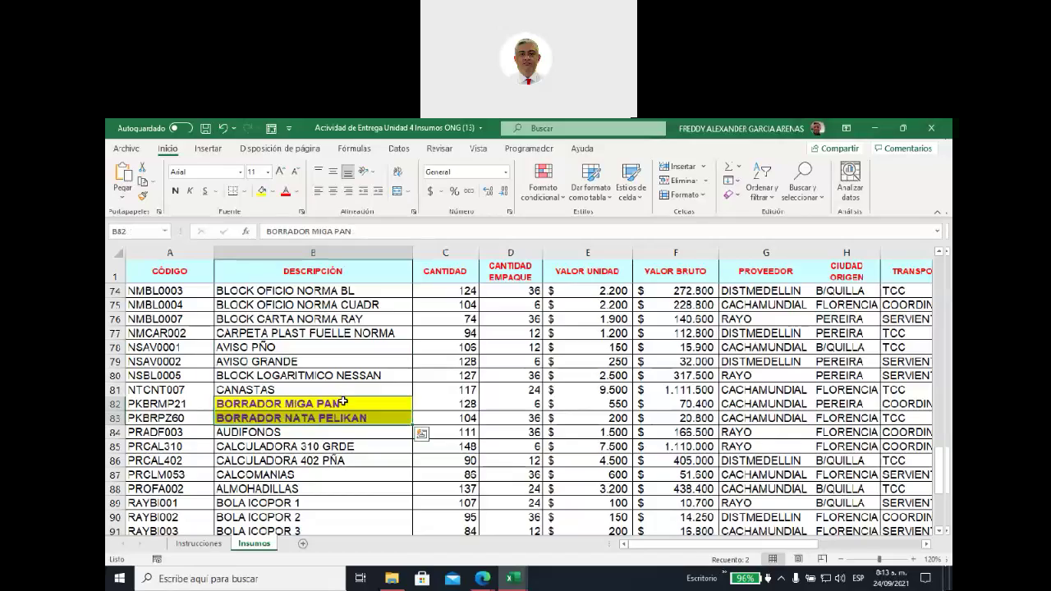
pyautogui.scroll(-2, 344, 395)
pyautogui.scroll(-3, 342, 401)
pyautogui.scroll(3, 343, 401)
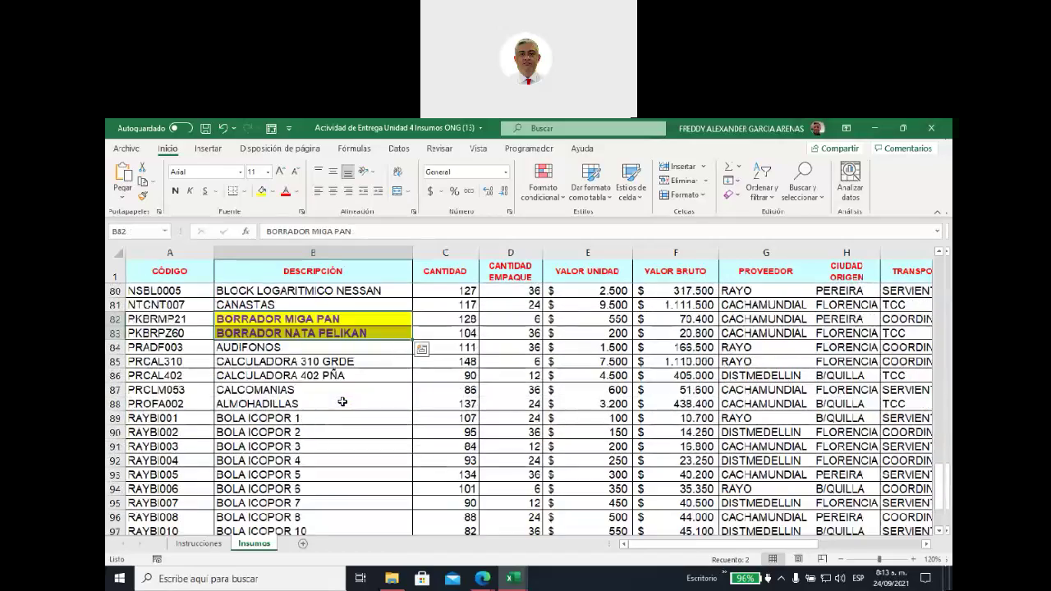
pyautogui.scroll(2, 343, 402)
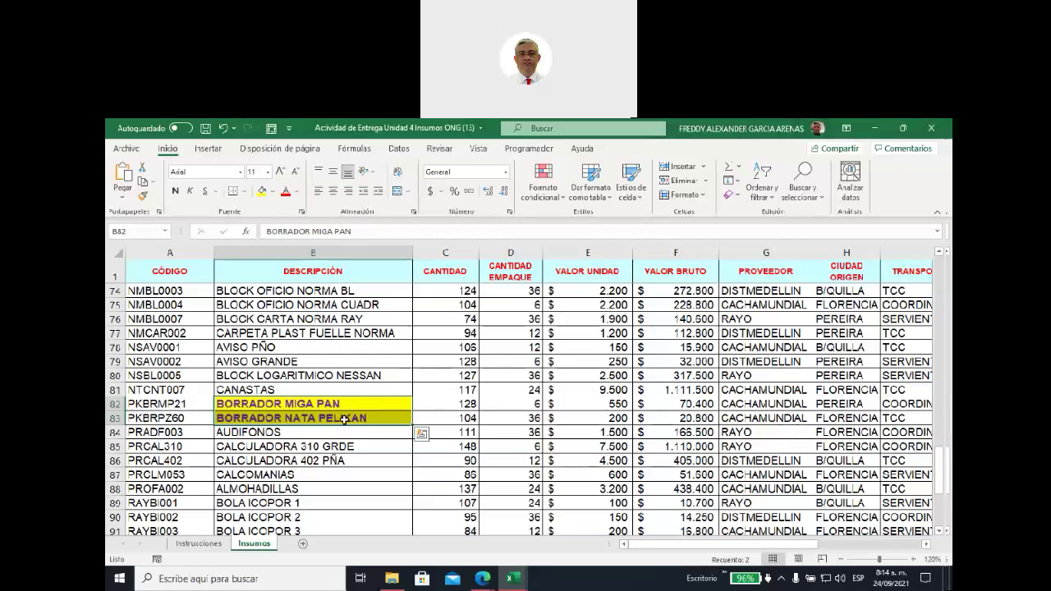
pyautogui.scroll(-3, 347, 428)
pyautogui.scroll(-1, 347, 428)
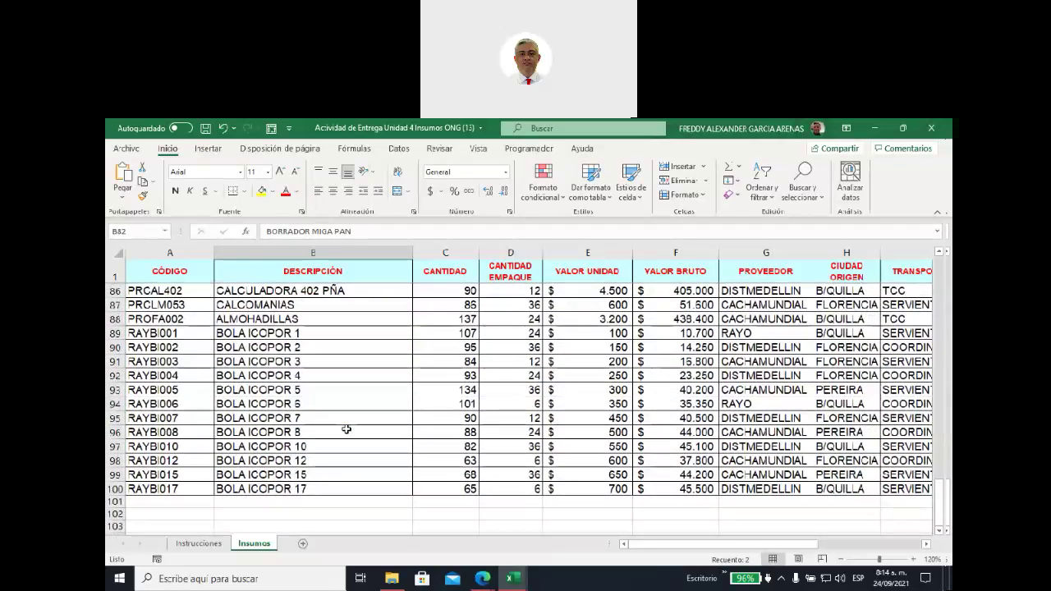
pyautogui.click(287, 490)
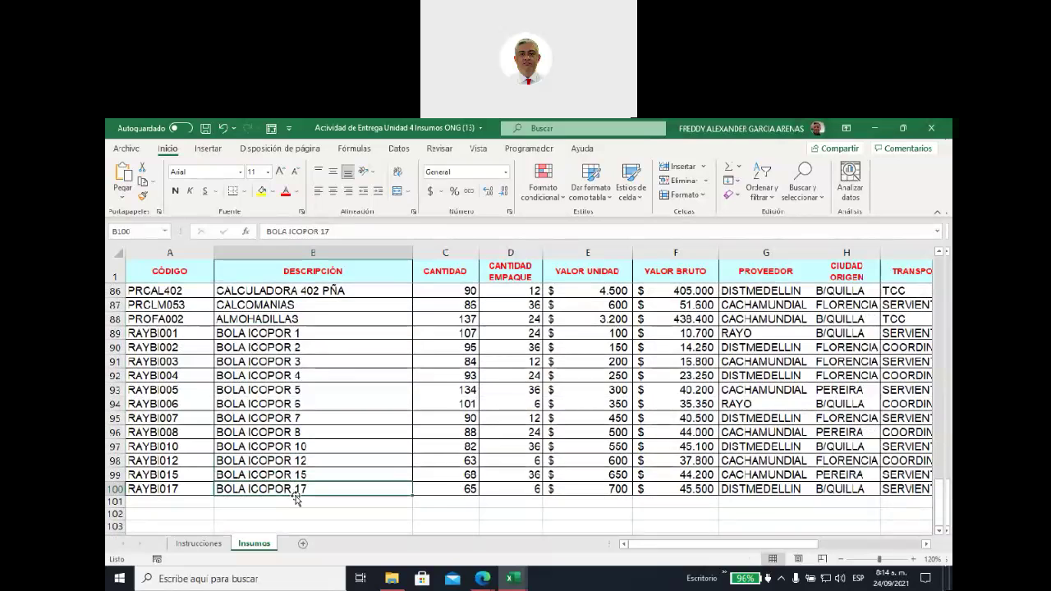
pyautogui.write('BORRADOR')
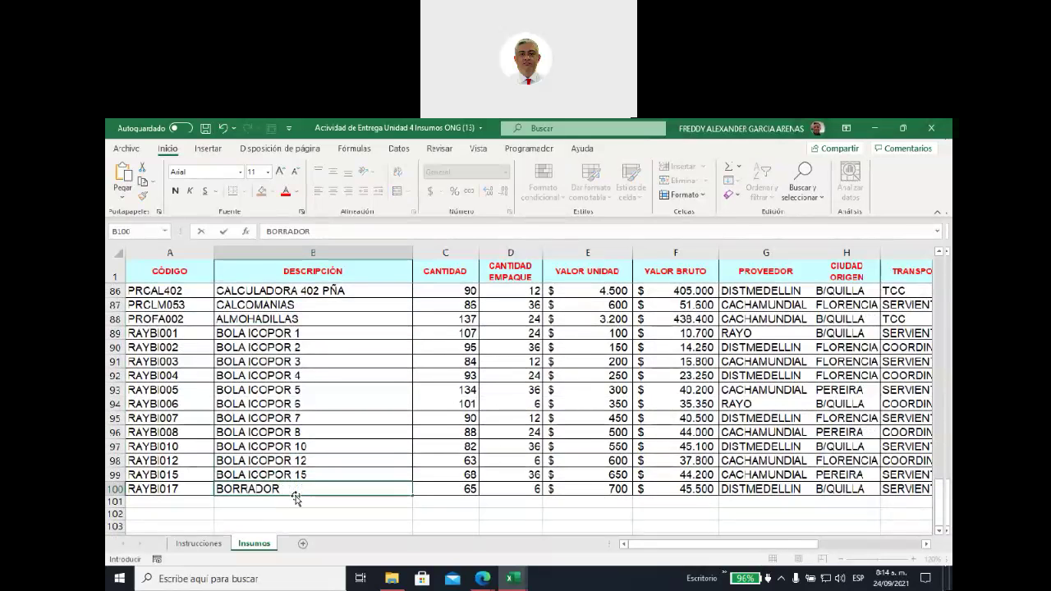
pyautogui.hotkey('ctrl', 'Return')
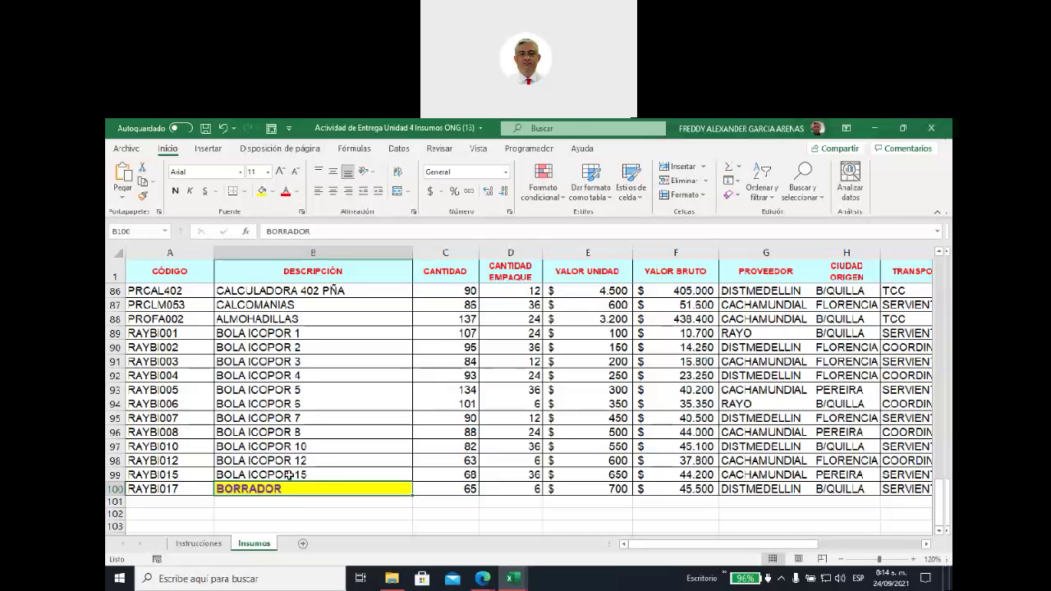
pyautogui.click(224, 129)
pyautogui.click(223, 129)
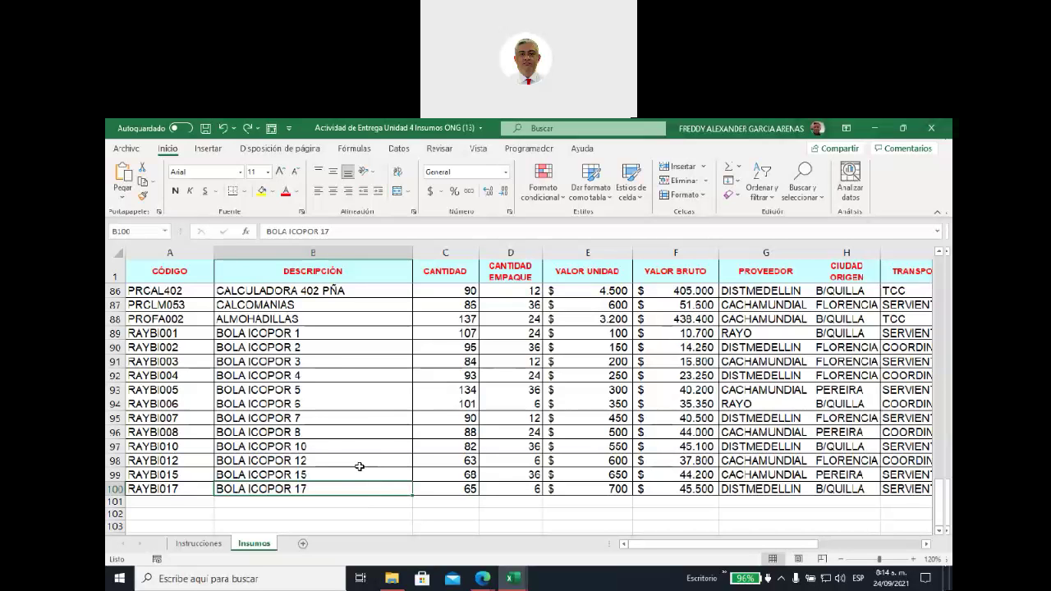
pyautogui.scroll(2, 356, 470)
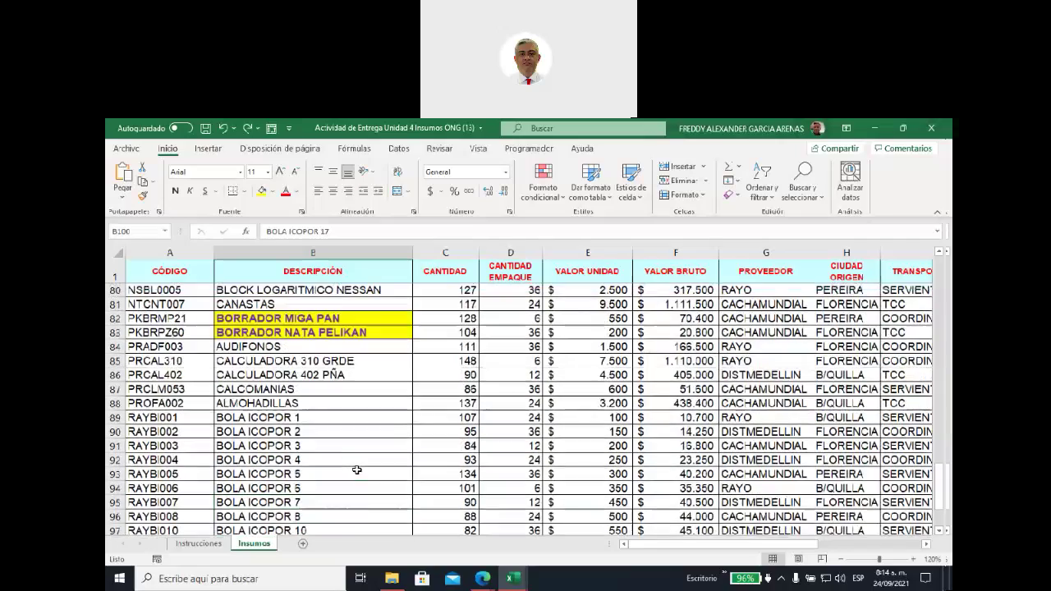
pyautogui.scroll(2, 356, 470)
pyautogui.scroll(3, 356, 470)
pyautogui.scroll(3, 356, 470)
# - Select the RETENCIÓN values from K2 down to K100 on the Insumos sheet
pyautogui.scroll(3, 356, 470)
pyautogui.scroll(2, 356, 470)
pyautogui.scroll(3, 356, 470)
pyautogui.scroll(2, 356, 470)
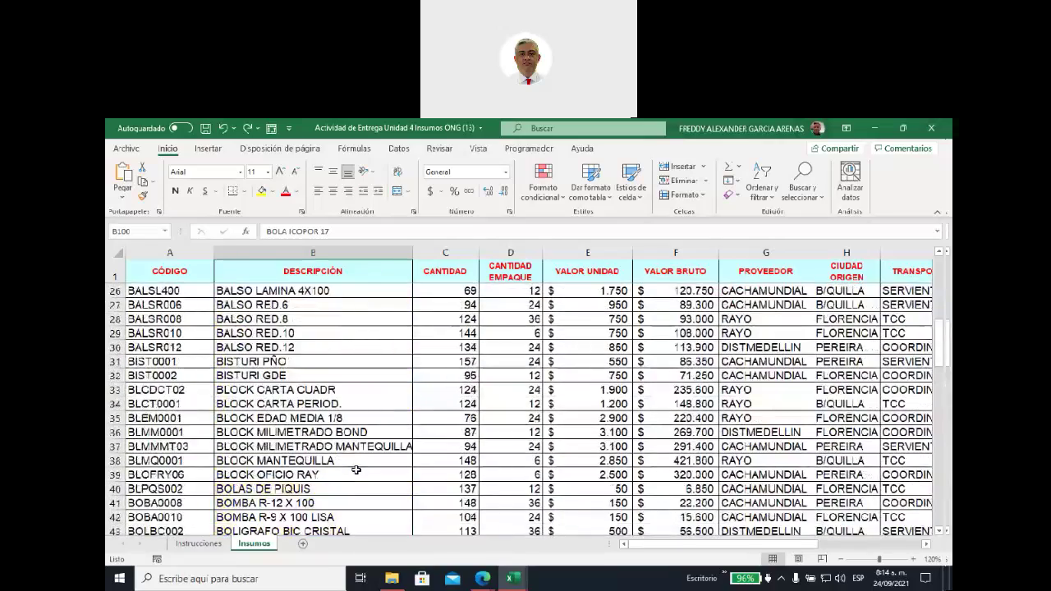
pyautogui.scroll(3, 357, 470)
pyautogui.scroll(3, 357, 469)
pyautogui.scroll(2, 356, 470)
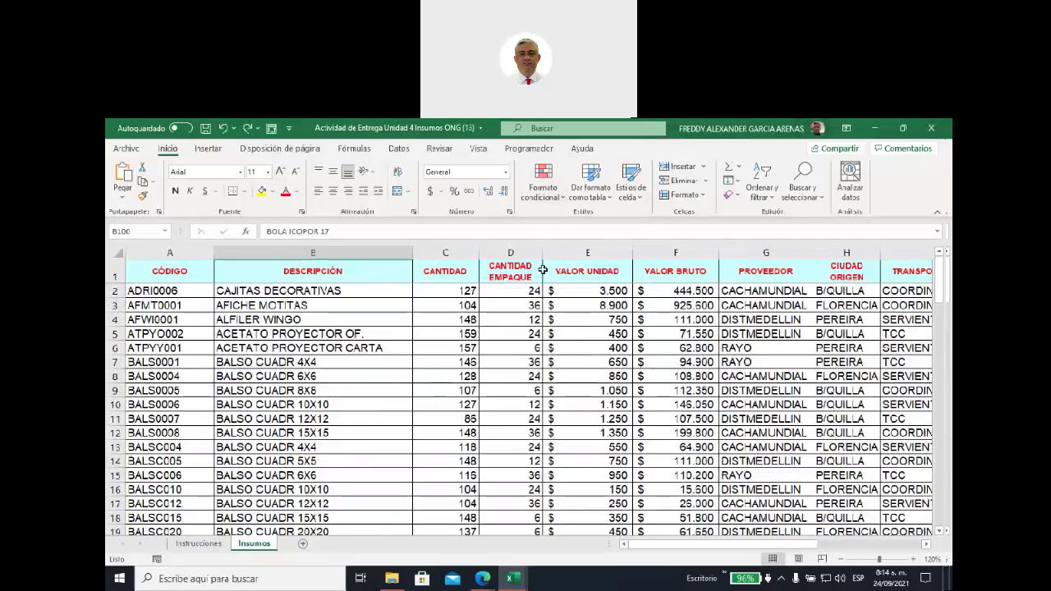
pyautogui.moveTo(648, 545)
pyautogui.mouseDown()
pyautogui.moveTo(733, 534)
pyautogui.moveTo(701, 536)
pyautogui.mouseUp()
pyautogui.moveTo(724, 291); pyautogui.dragTo(732, 532)
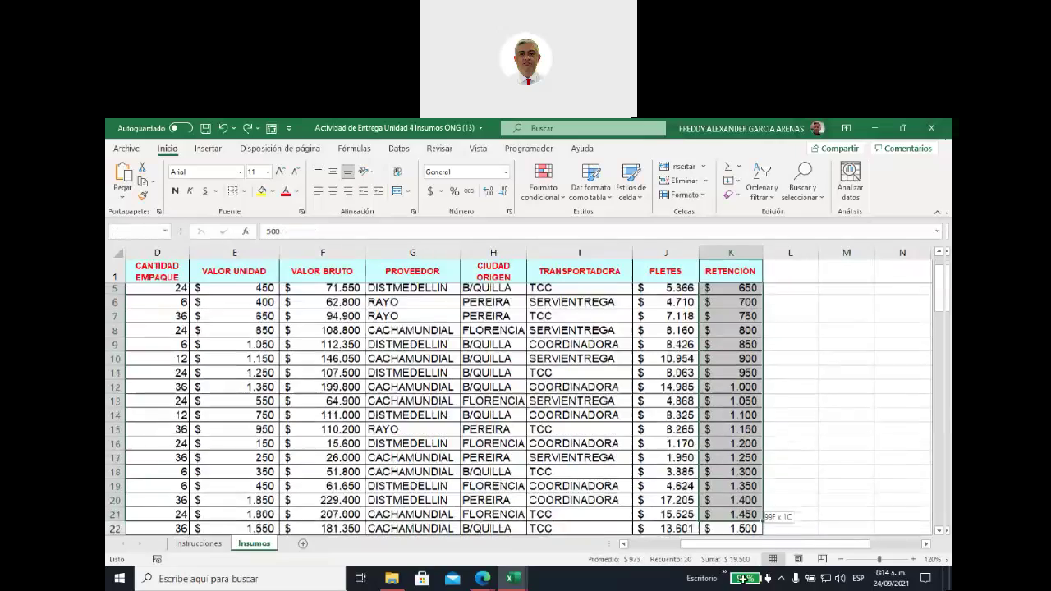
pyautogui.moveTo(732, 532); pyautogui.dragTo(732, 503)
# - Return to the top of the sheet and show the Conditional Formatting options for the selection
pyautogui.scroll(2, 783, 448)
pyautogui.scroll(2, 784, 447)
pyautogui.scroll(2, 784, 446)
pyautogui.scroll(2, 784, 445)
pyautogui.scroll(1, 784, 445)
pyautogui.scroll(3, 784, 444)
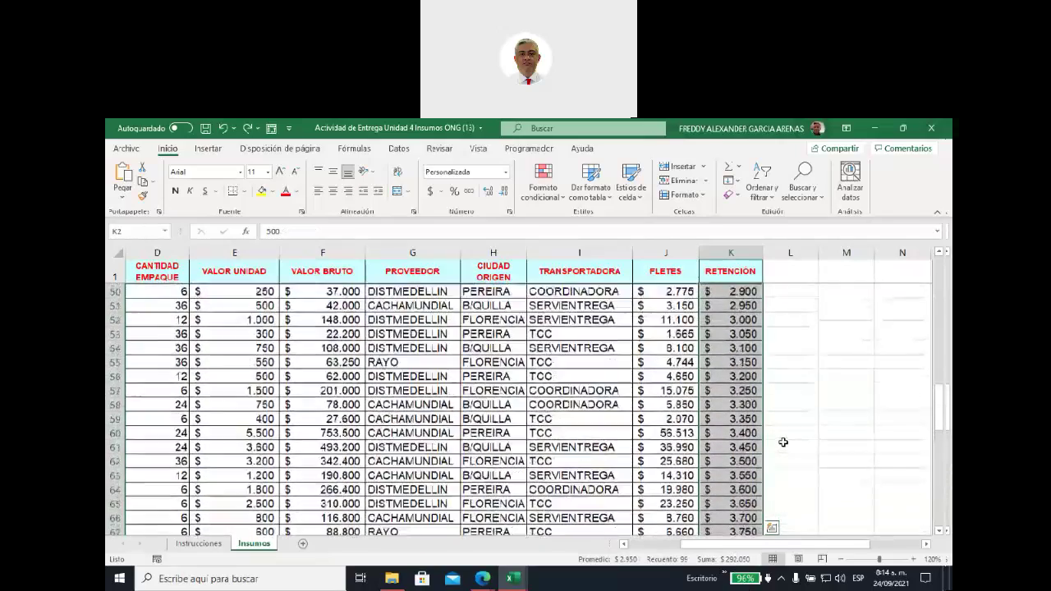
pyautogui.scroll(1, 783, 443)
pyautogui.scroll(3, 783, 442)
pyautogui.scroll(4, 783, 441)
pyautogui.scroll(4, 782, 441)
pyautogui.scroll(2, 782, 440)
pyautogui.scroll(1, 781, 440)
pyautogui.scroll(1, 781, 440)
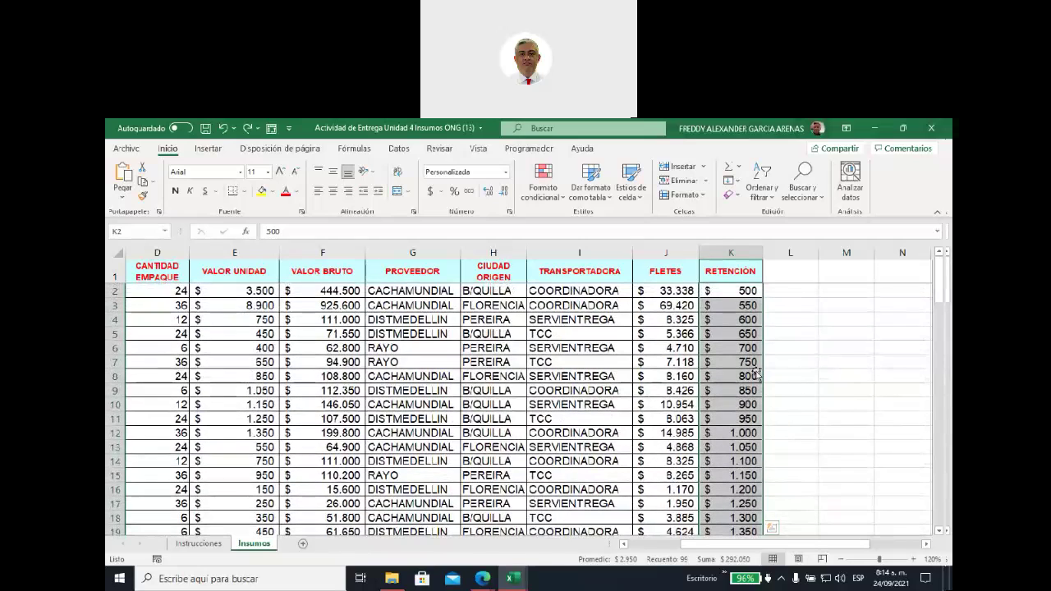
pyautogui.click(562, 200)
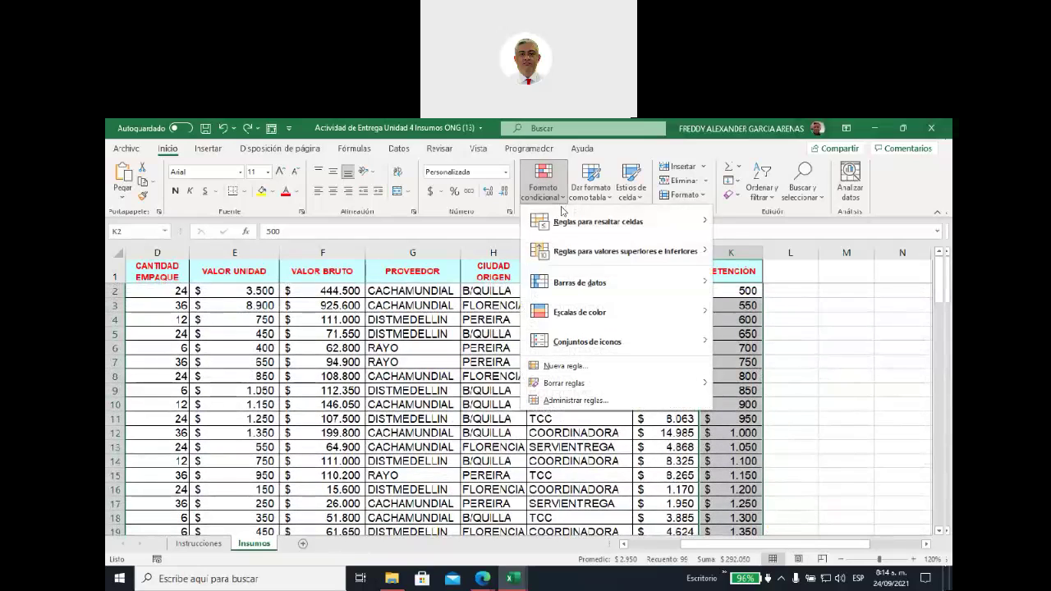
# - Start a new formatting rule for RETENCIÓN, reposition and widen its dialog, keeping 2-Color Scale style
pyautogui.moveTo(562, 212)
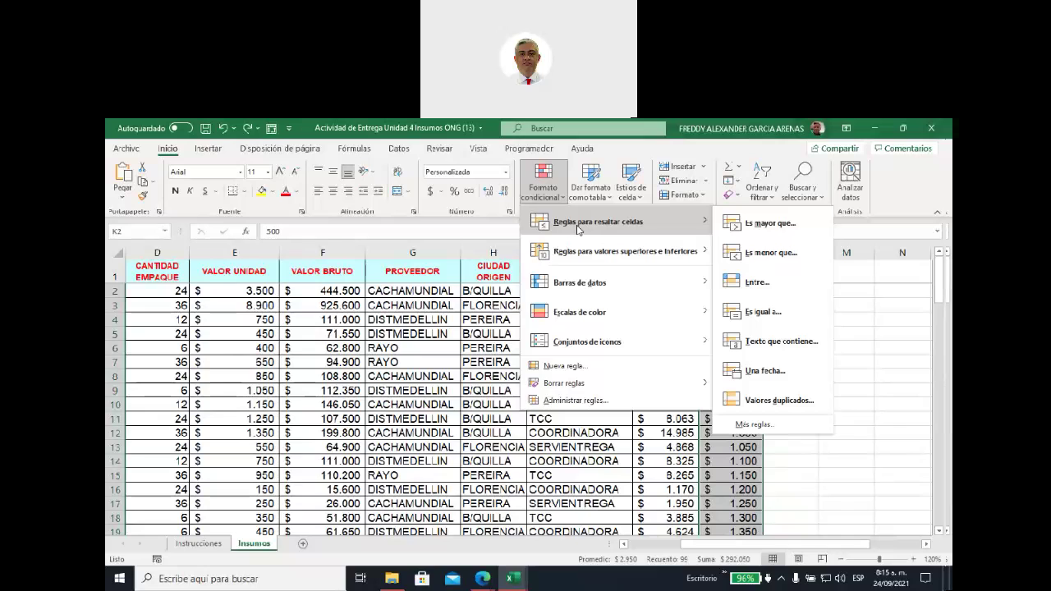
pyautogui.click(558, 367)
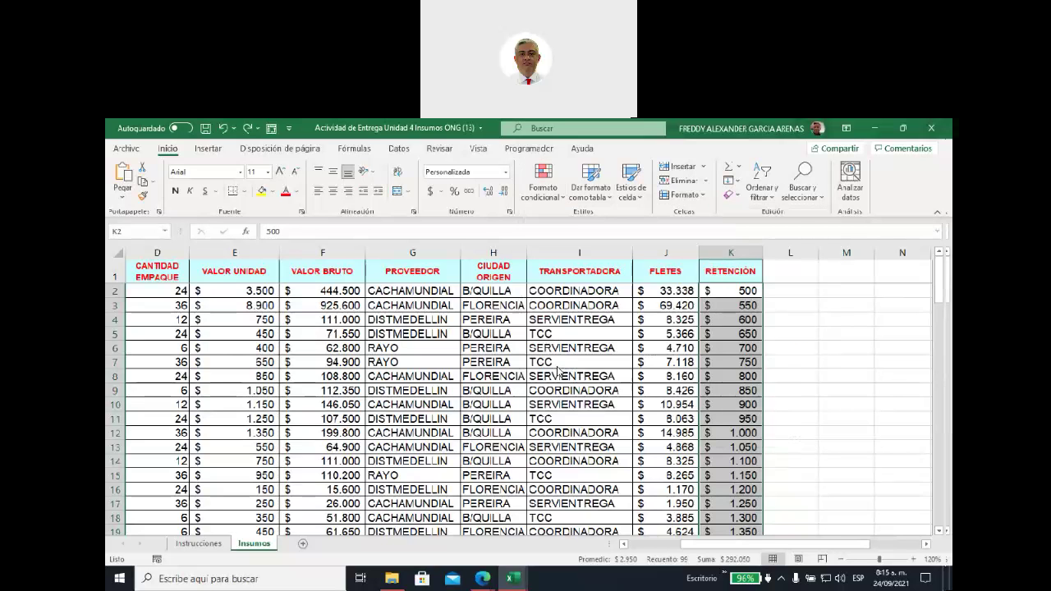
pyautogui.moveTo(614, 162); pyautogui.dragTo(400, 195)
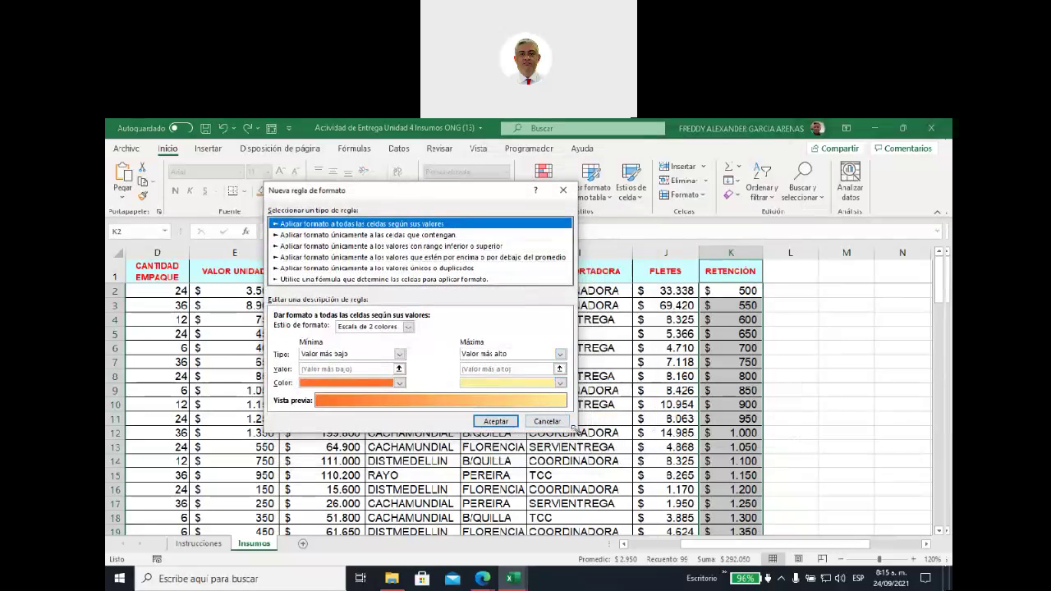
pyautogui.moveTo(573, 428); pyautogui.dragTo(648, 430)
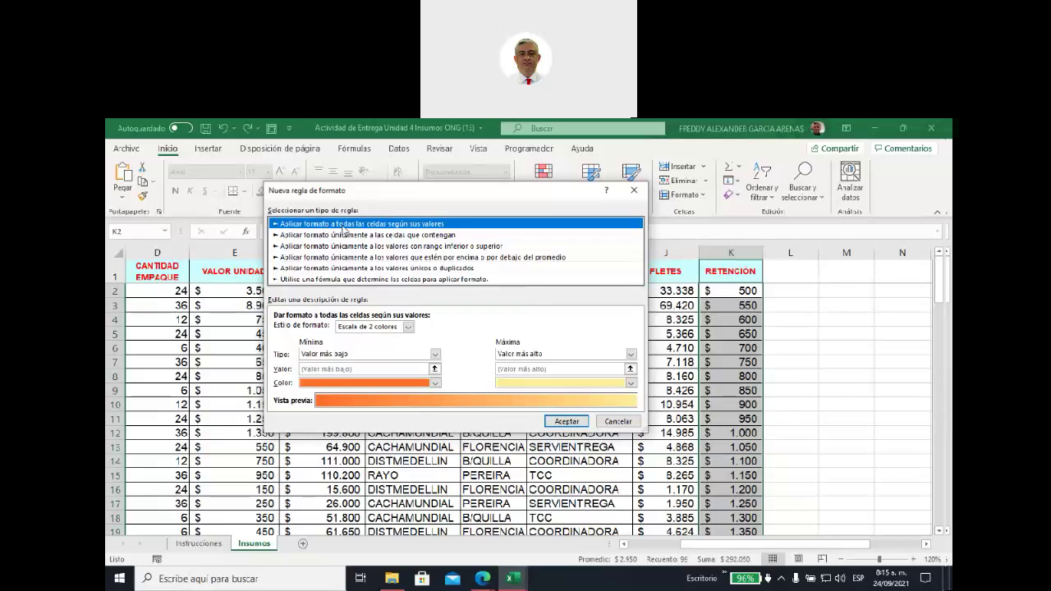
pyautogui.click(408, 327)
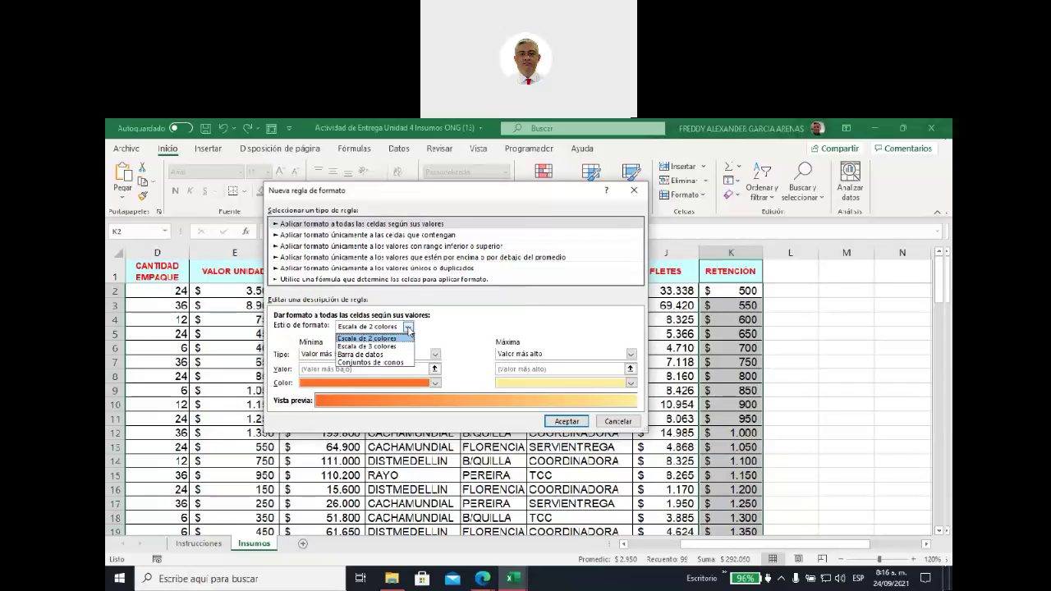
pyautogui.click(391, 339)
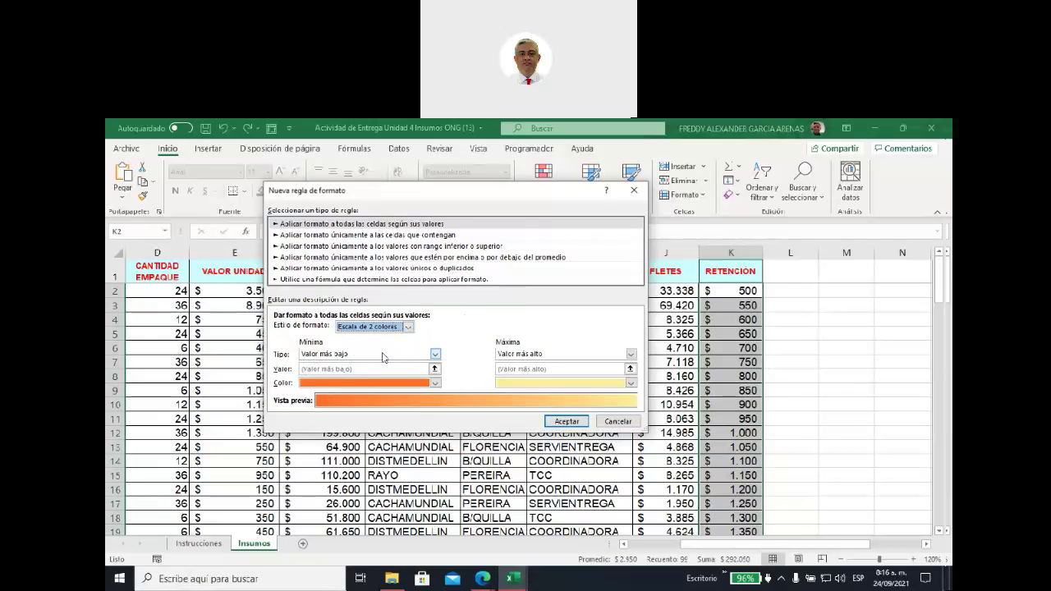
# - Colour the RETENCIÓN scale red for the lowest value and dark navy for the highest, then apply
pyautogui.click(435, 355)
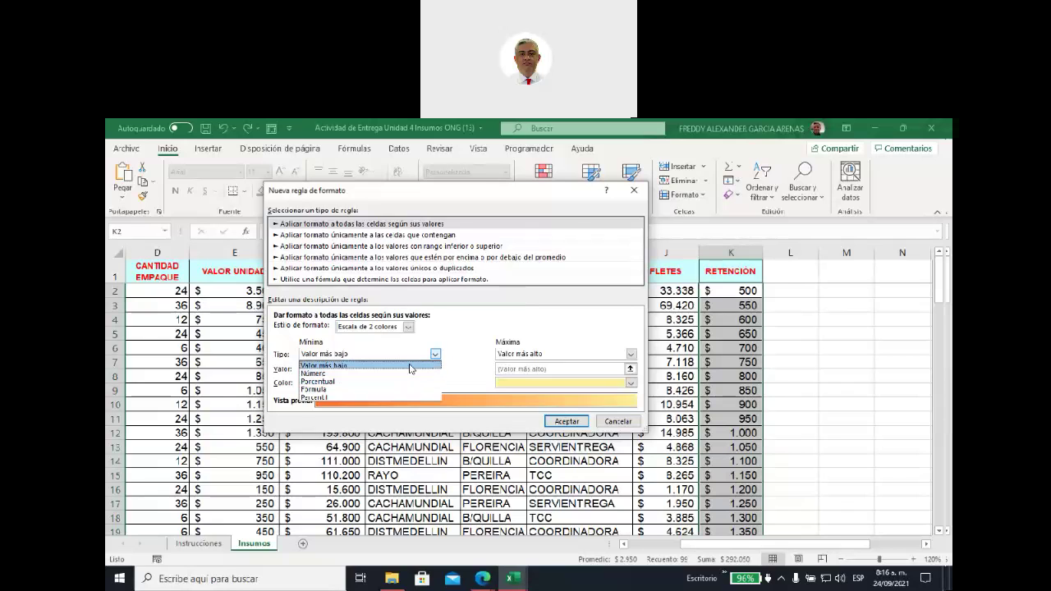
pyautogui.click(436, 354)
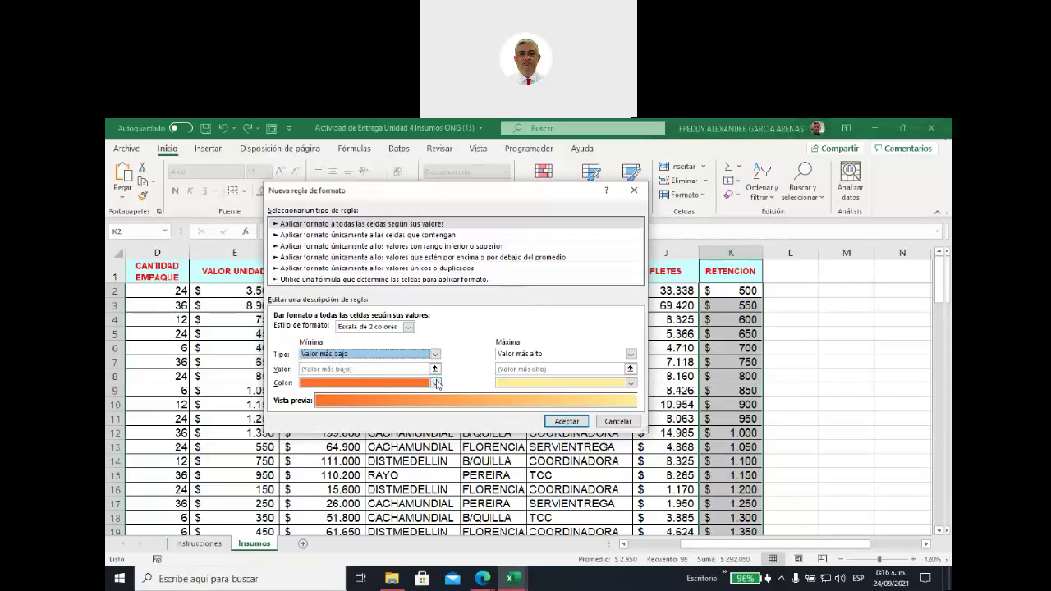
pyautogui.click(436, 383)
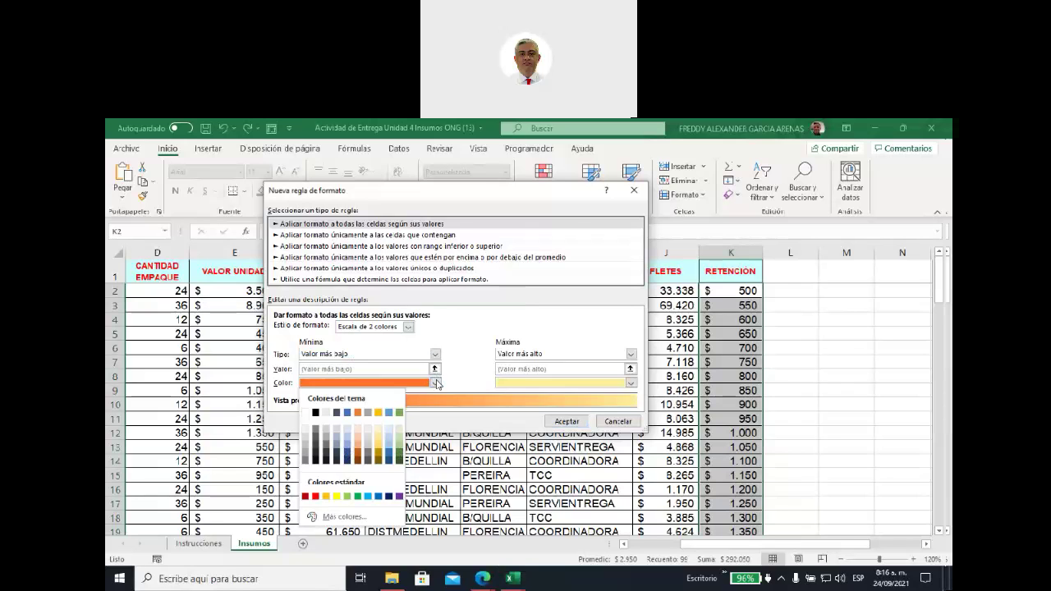
pyautogui.click(316, 498)
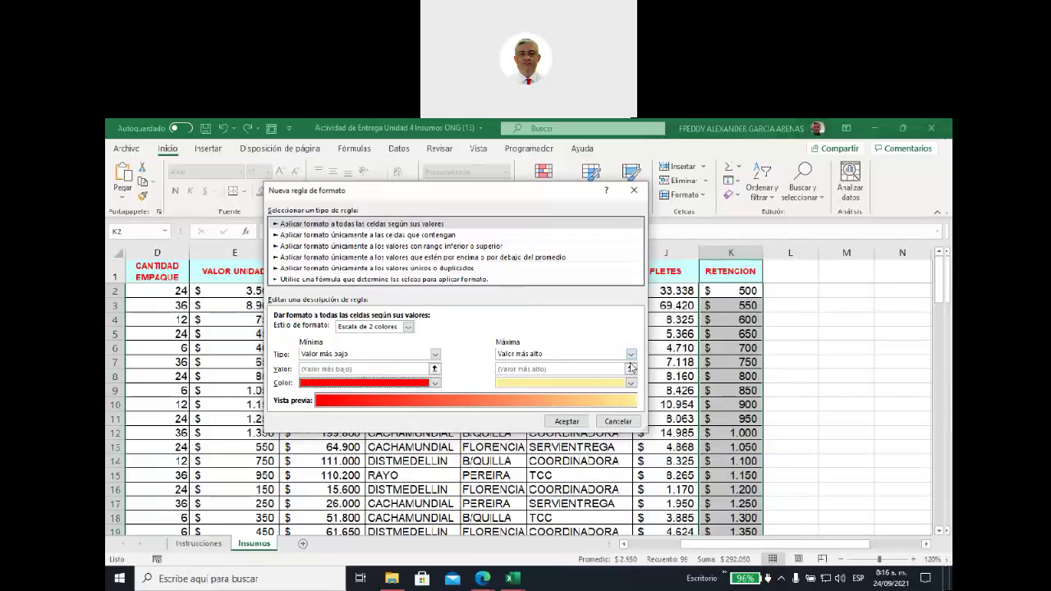
pyautogui.click(631, 383)
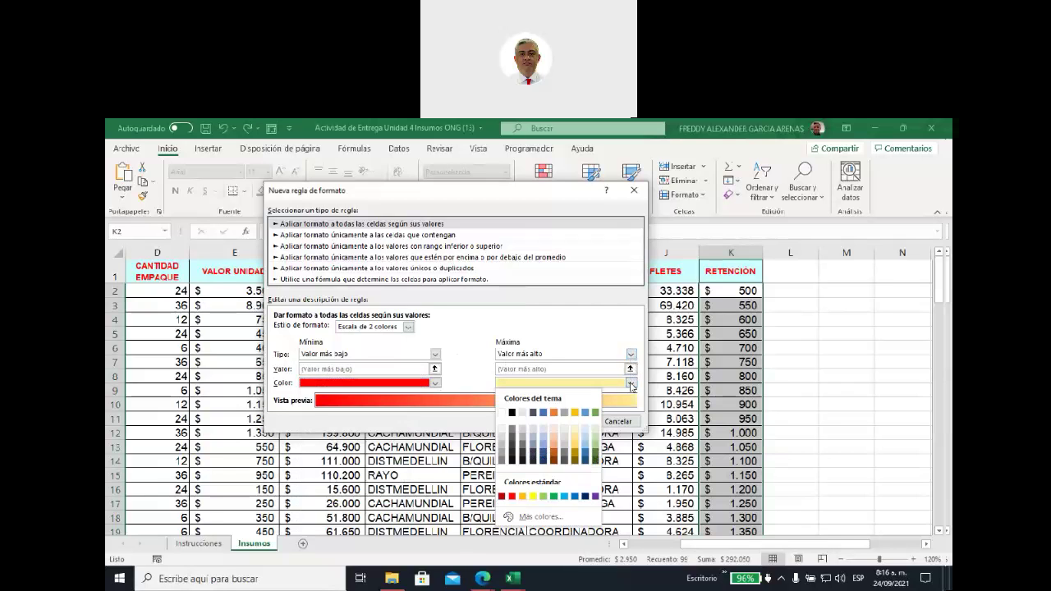
pyautogui.click(584, 457)
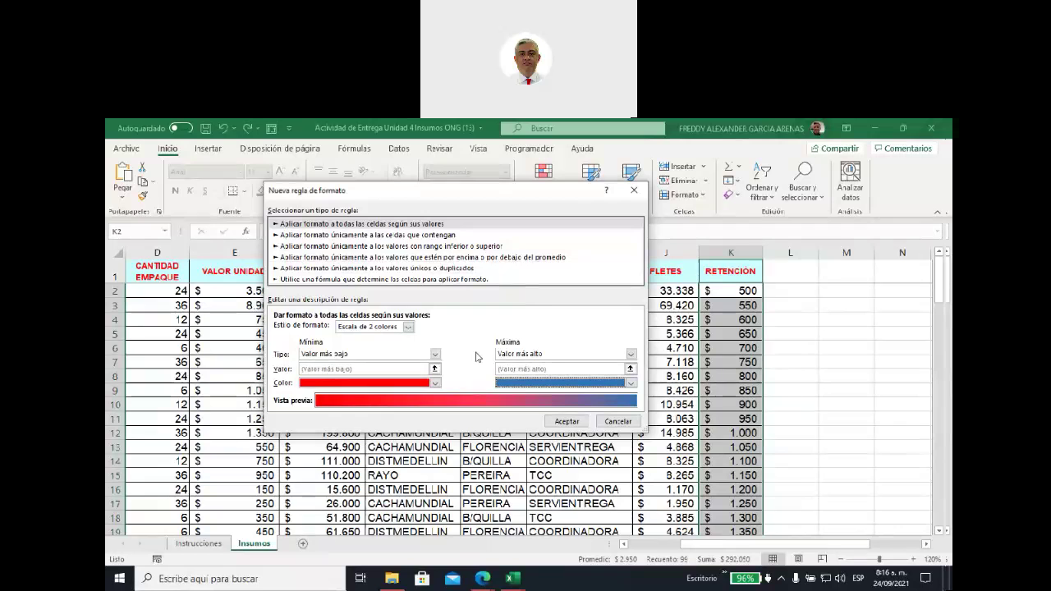
pyautogui.click(630, 384)
pyautogui.click(545, 462)
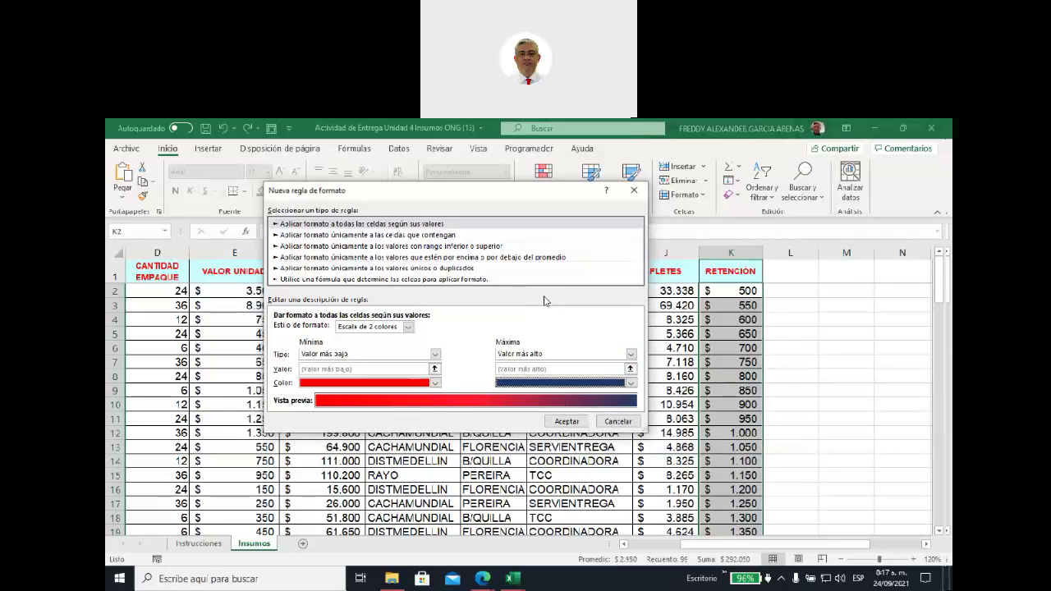
pyautogui.click(565, 421)
pyautogui.moveTo(704, 548); pyautogui.dragTo(731, 548)
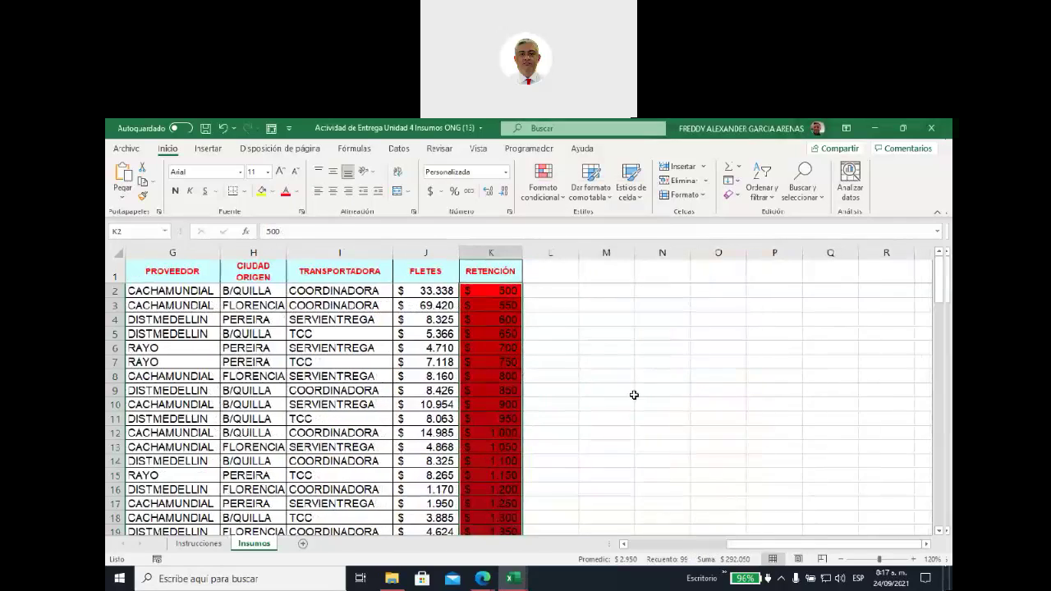
pyautogui.click(608, 362)
pyautogui.scroll(-1, 552, 389)
pyautogui.scroll(-6, 552, 390)
pyautogui.scroll(-1, 552, 390)
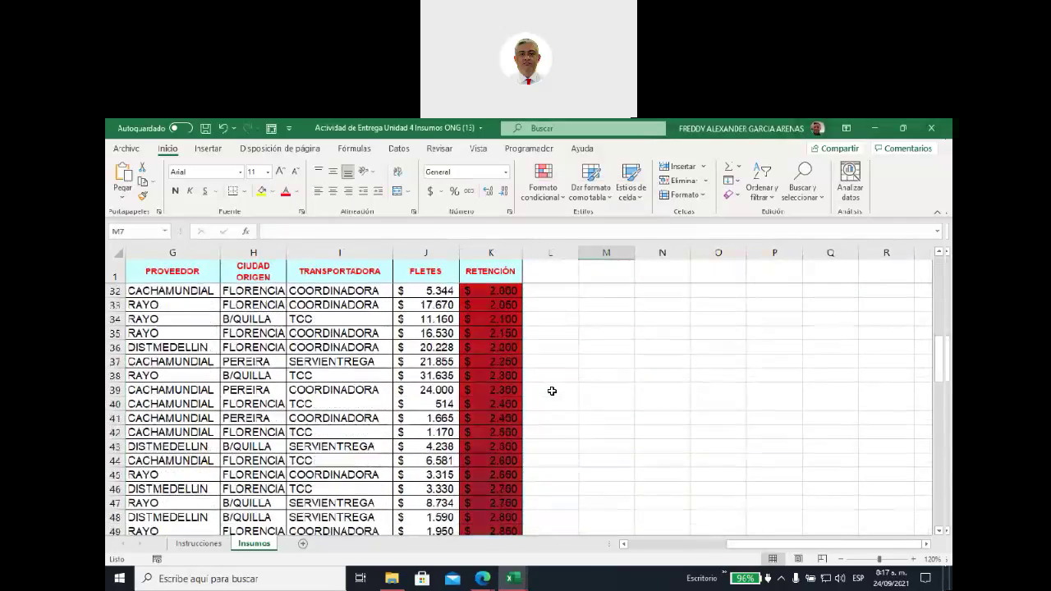
pyautogui.scroll(-1, 552, 390)
pyautogui.scroll(-2, 552, 390)
pyautogui.scroll(-2, 552, 391)
pyautogui.scroll(-1, 552, 391)
pyautogui.scroll(-1, 552, 391)
pyautogui.scroll(-2, 552, 391)
pyautogui.scroll(-1, 552, 391)
pyautogui.scroll(-1, 552, 391)
pyautogui.scroll(-1, 552, 391)
pyautogui.scroll(-1, 552, 391)
pyautogui.scroll(-2, 552, 391)
pyautogui.scroll(-1, 552, 391)
pyautogui.scroll(-2, 552, 391)
pyautogui.scroll(-3, 550, 391)
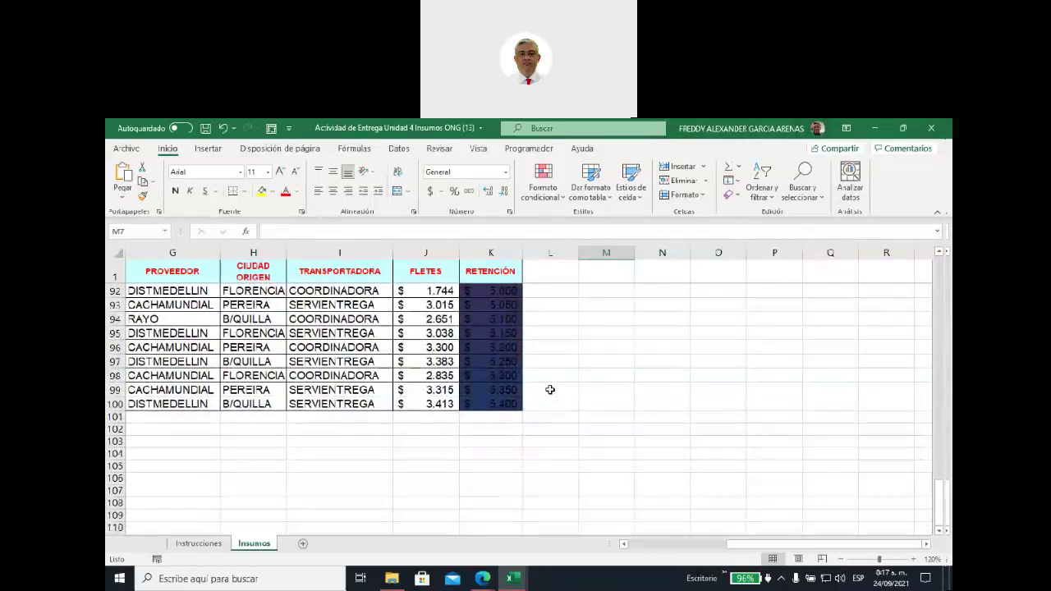
pyautogui.scroll(1, 550, 390)
pyautogui.click(506, 442)
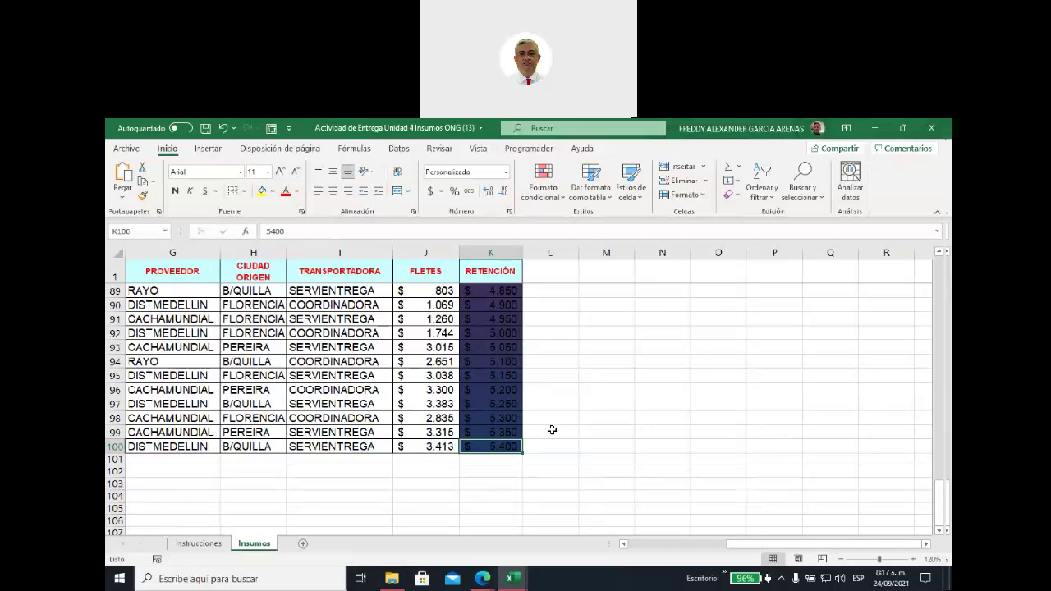
pyautogui.scroll(4, 550, 432)
pyautogui.scroll(1, 549, 434)
pyautogui.scroll(1, 549, 434)
pyautogui.scroll(2, 548, 434)
pyautogui.scroll(1, 549, 434)
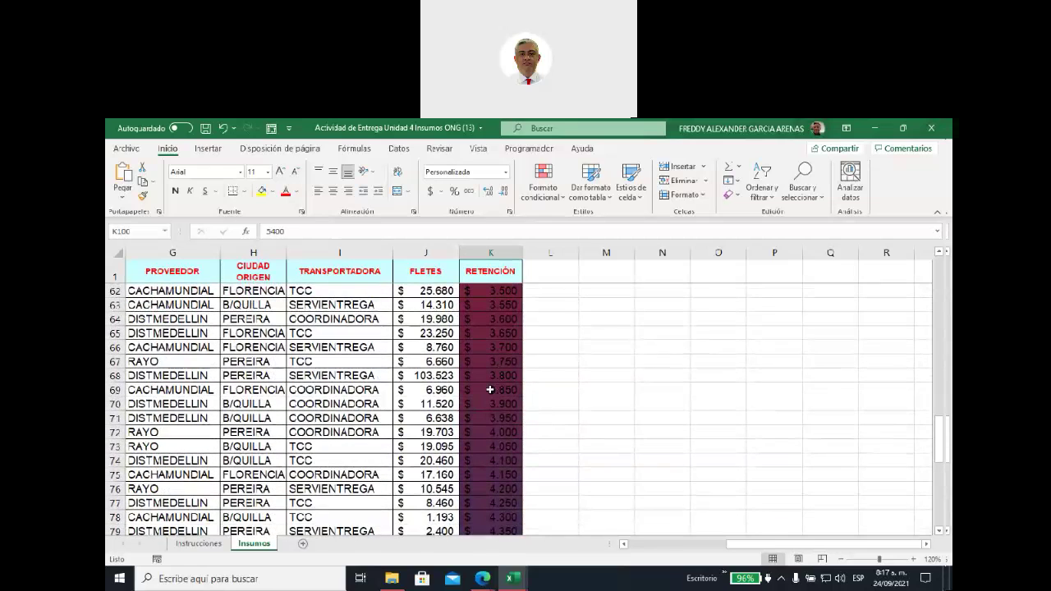
pyautogui.scroll(1, 505, 392)
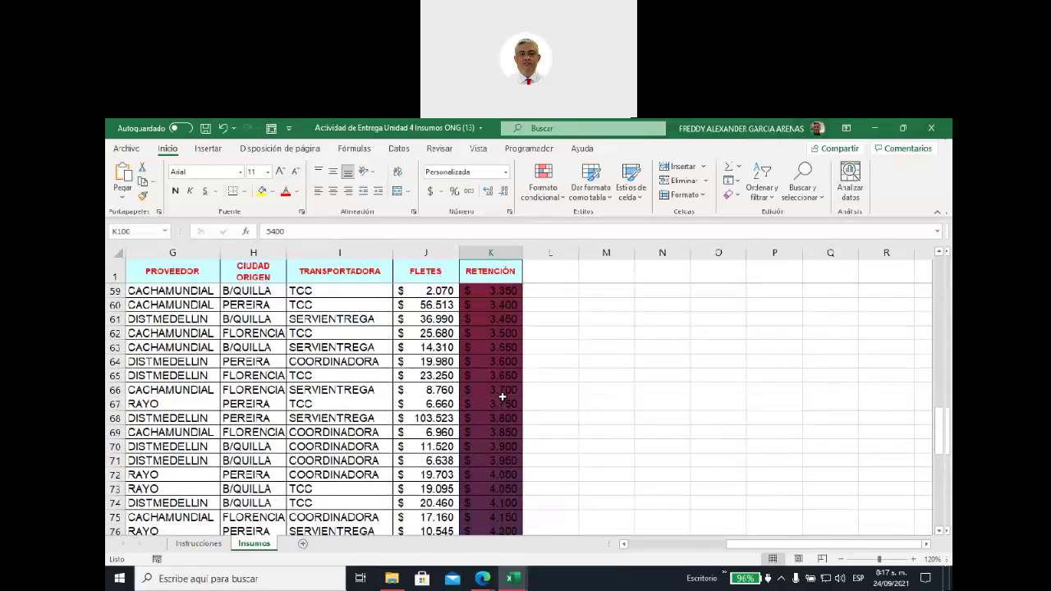
pyautogui.scroll(1, 502, 397)
pyautogui.scroll(1, 502, 397)
pyautogui.scroll(1, 502, 396)
pyautogui.scroll(1, 502, 396)
pyautogui.scroll(1, 502, 397)
pyautogui.scroll(1, 502, 396)
pyautogui.scroll(3, 502, 397)
pyautogui.scroll(2, 502, 398)
pyautogui.scroll(1, 502, 398)
pyautogui.scroll(2, 502, 397)
pyautogui.scroll(3, 502, 398)
pyautogui.scroll(1, 502, 398)
pyautogui.scroll(1, 502, 398)
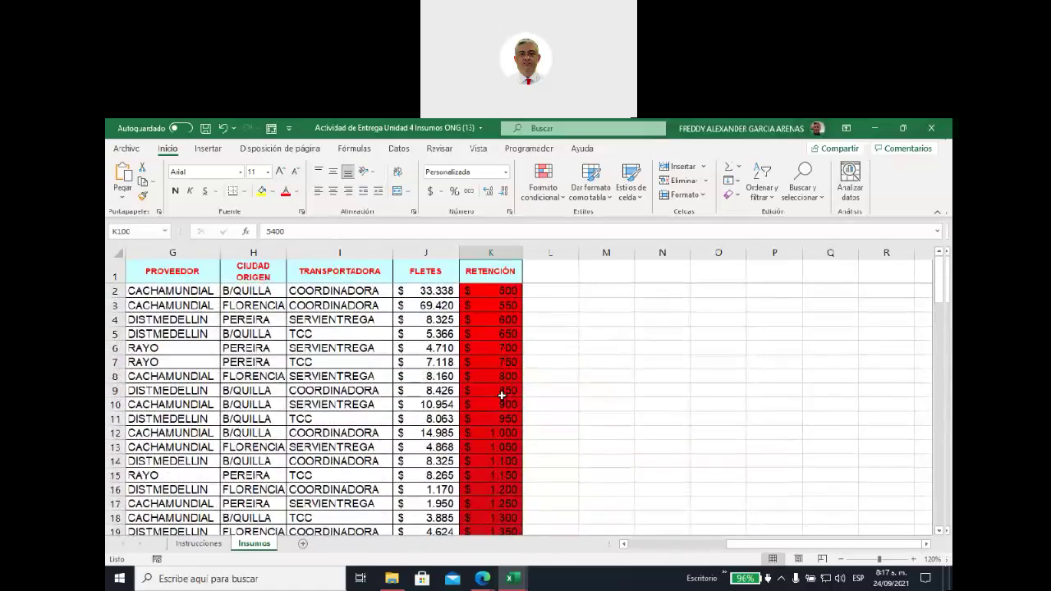
pyautogui.click(488, 292)
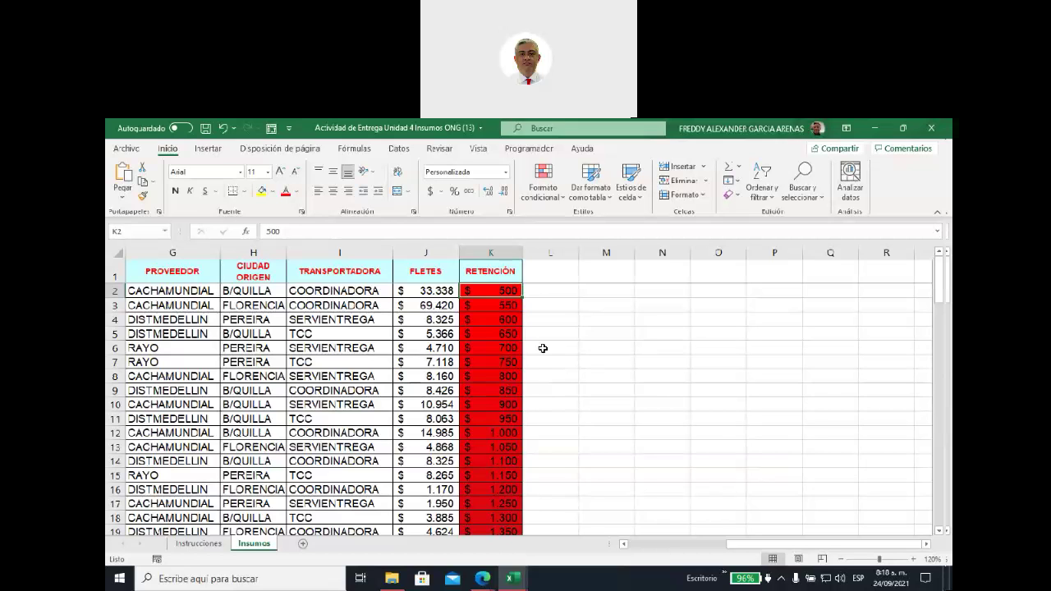
# - Select the FLETES values and start a new rule using the 3-Color Scale style
pyautogui.click(425, 277)
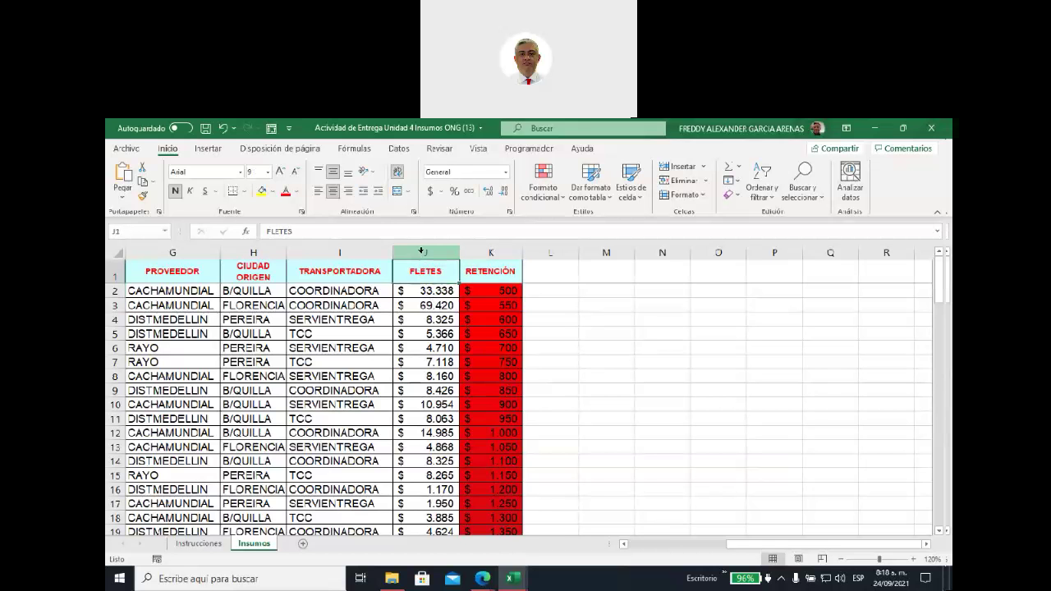
pyautogui.moveTo(424, 291)
pyautogui.mouseDown()
pyautogui.moveTo(439, 587)
pyautogui.moveTo(443, 504)
pyautogui.mouseUp()
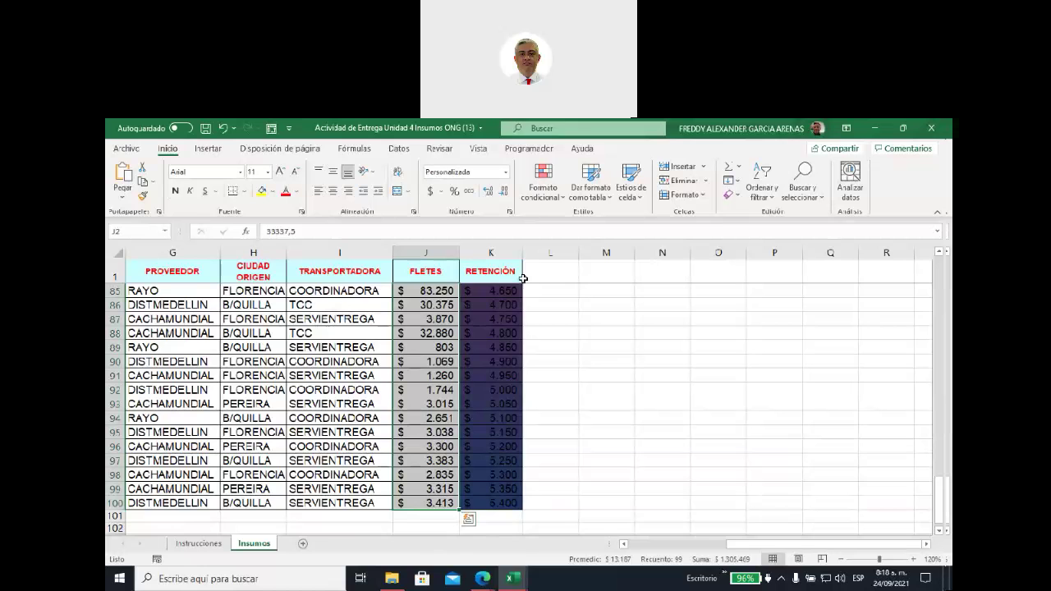
pyautogui.click(564, 197)
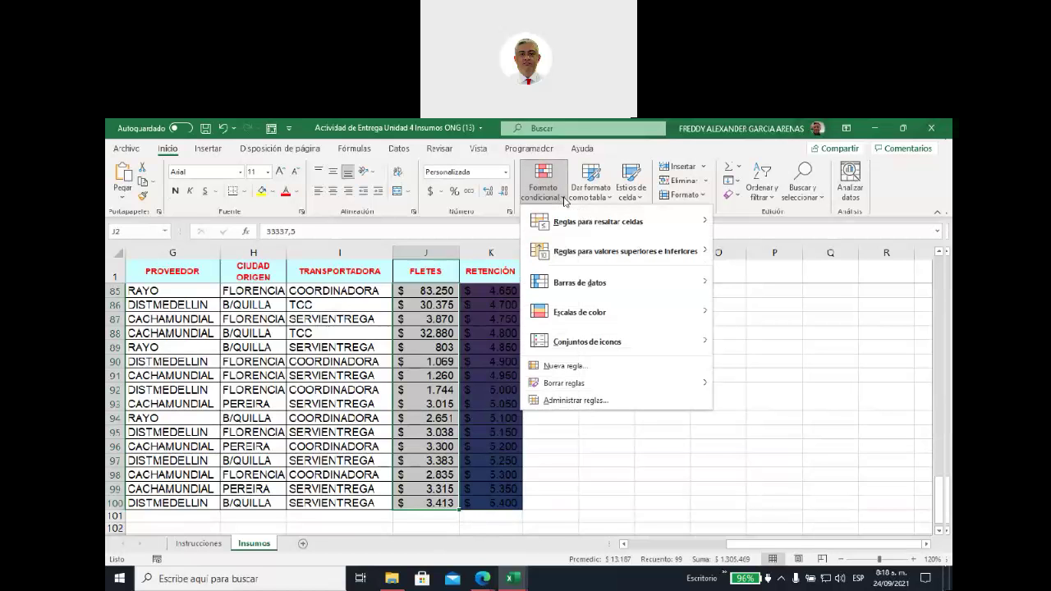
pyautogui.click(565, 369)
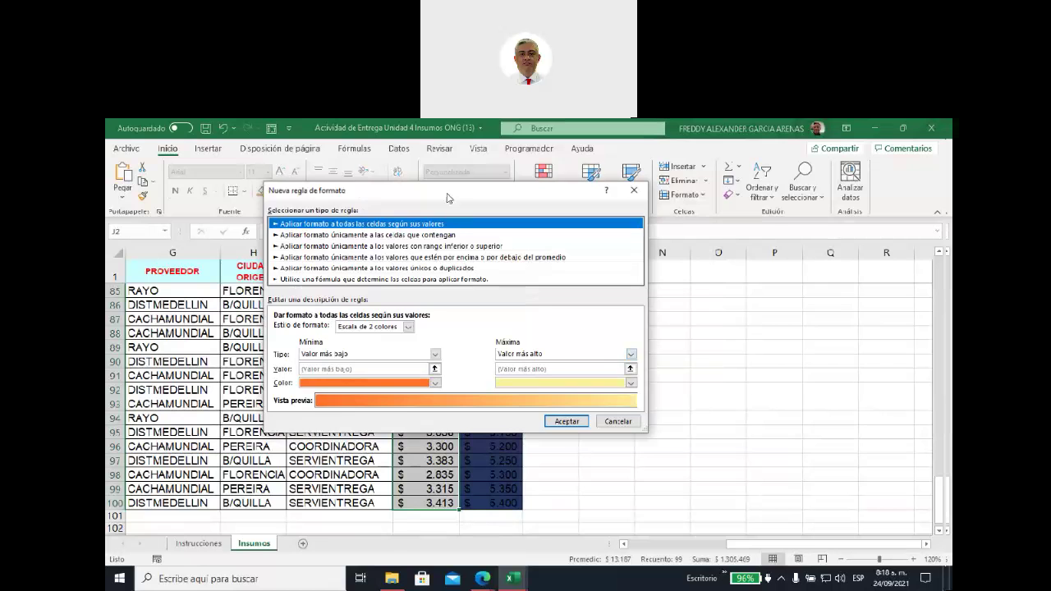
pyautogui.moveTo(447, 198); pyautogui.dragTo(623, 175)
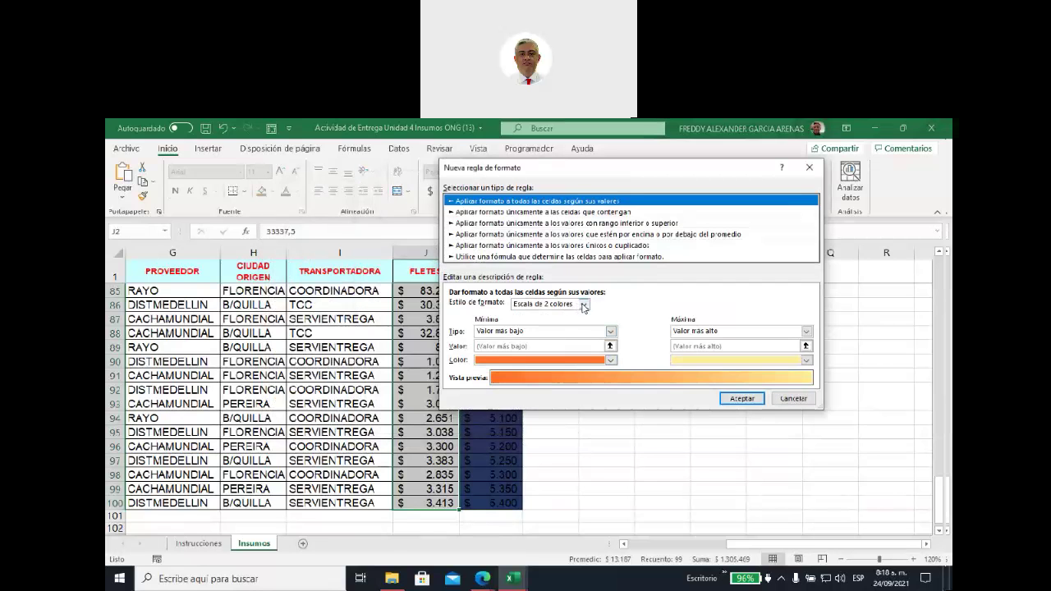
pyautogui.click(584, 305)
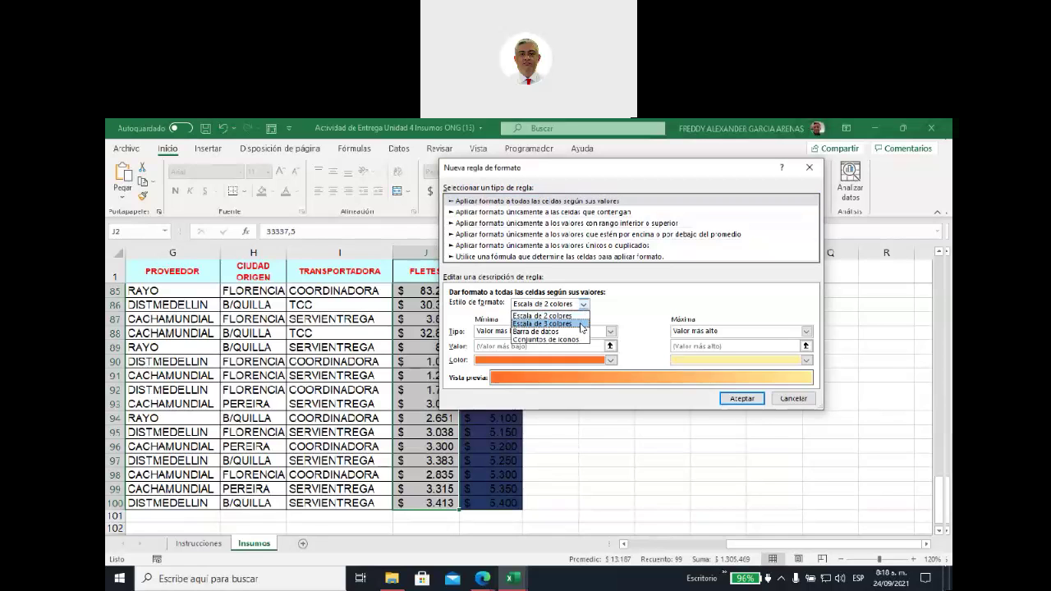
pyautogui.click(581, 324)
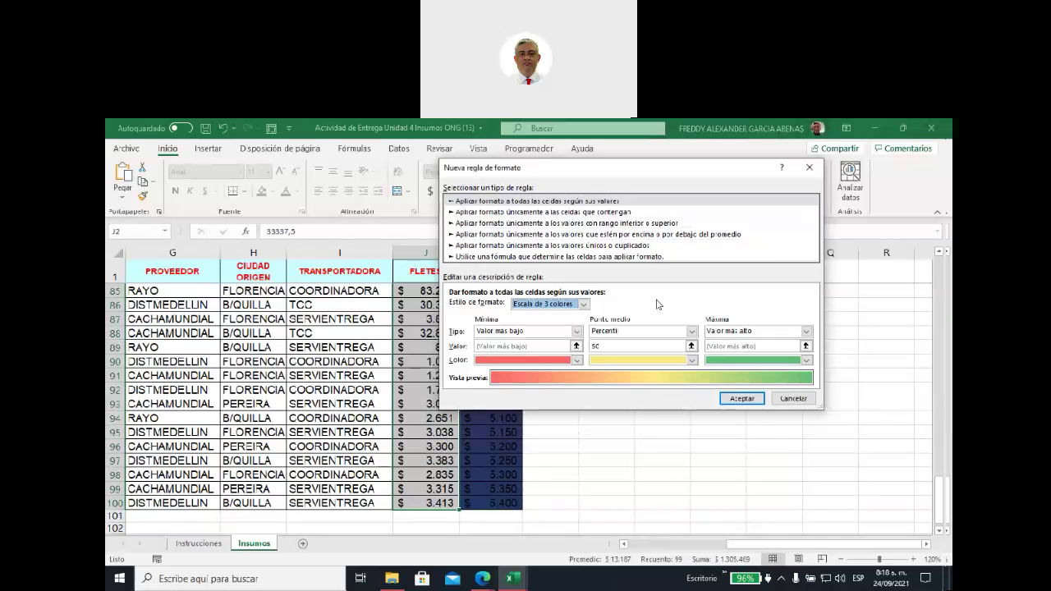
# - Set FLETES scale colours: red minimum, dark gold 50th-percentile midpoint, dark green maximum, then apply
pyautogui.click(691, 331)
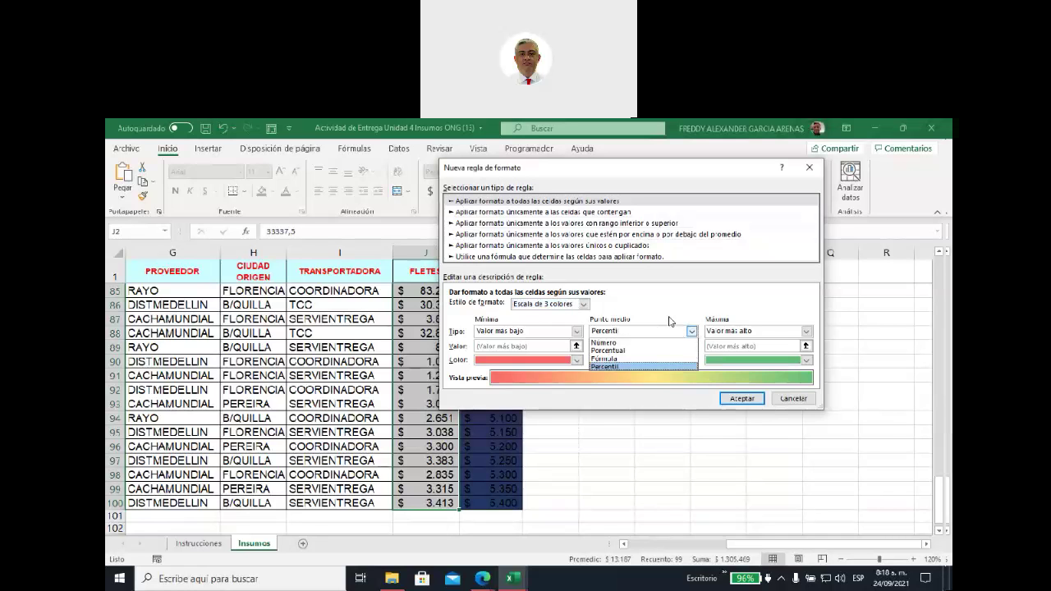
pyautogui.click(612, 331)
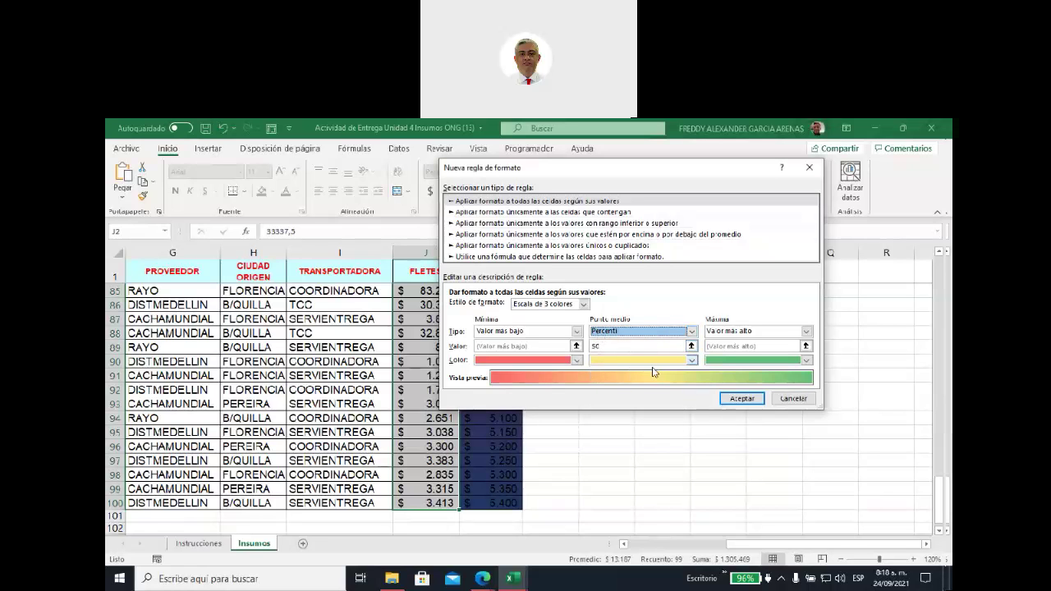
pyautogui.click(692, 360)
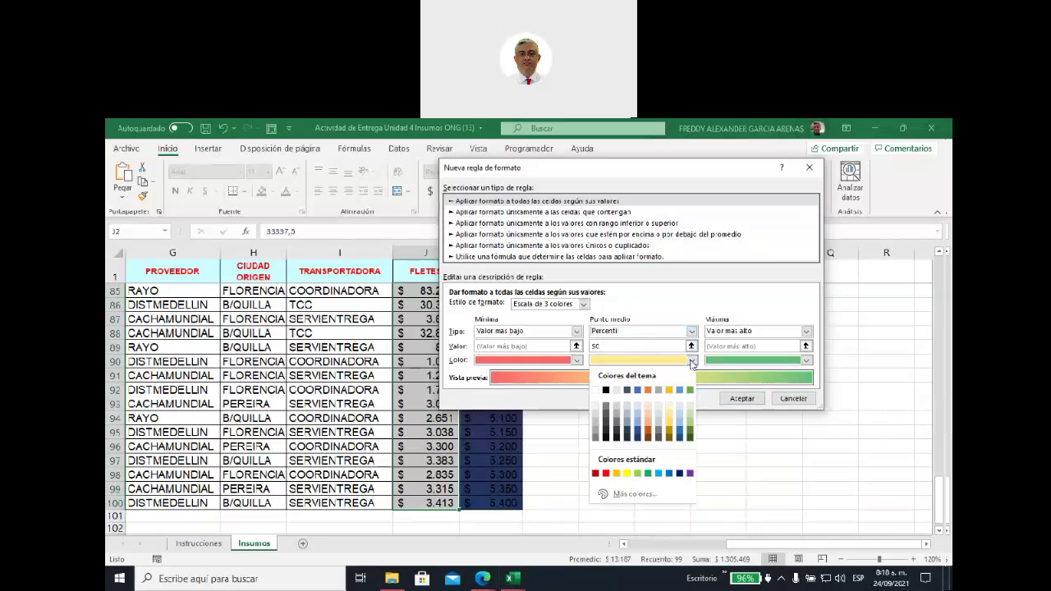
pyautogui.click(669, 424)
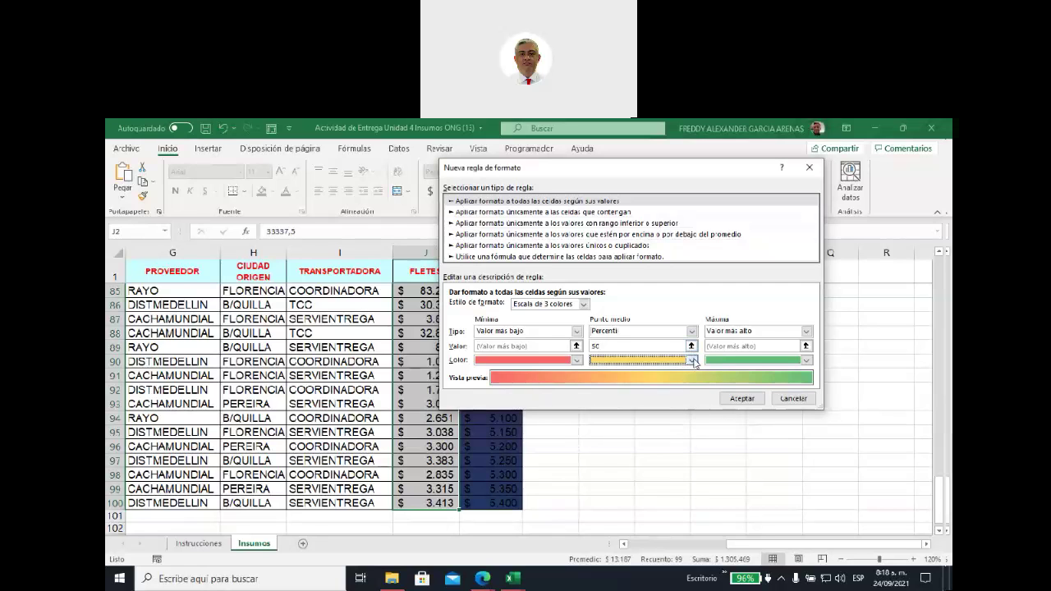
pyautogui.click(692, 360)
pyautogui.click(670, 422)
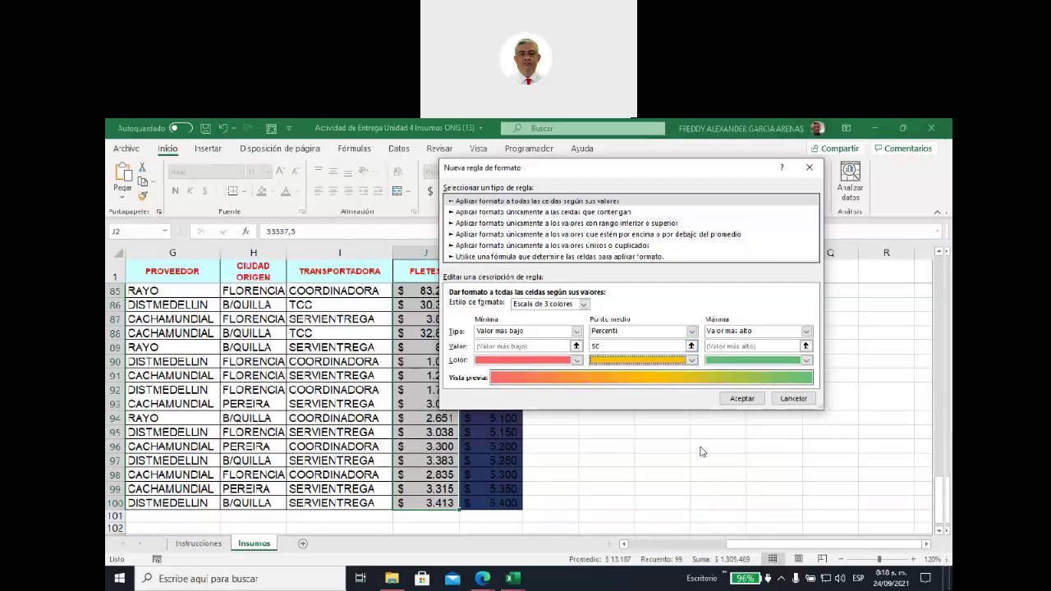
pyautogui.click(578, 360)
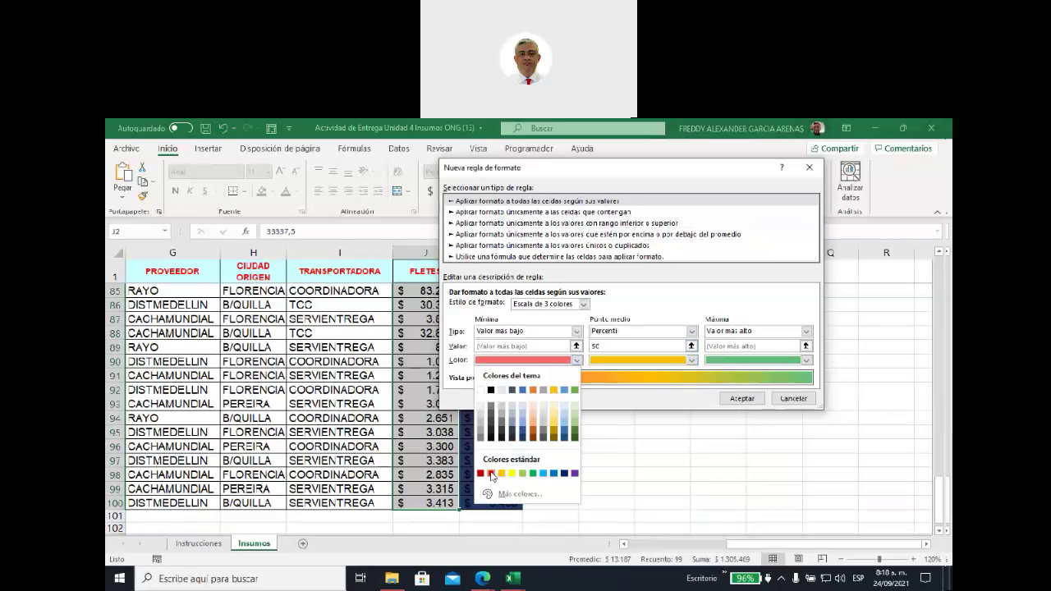
pyautogui.click(491, 473)
pyautogui.click(808, 361)
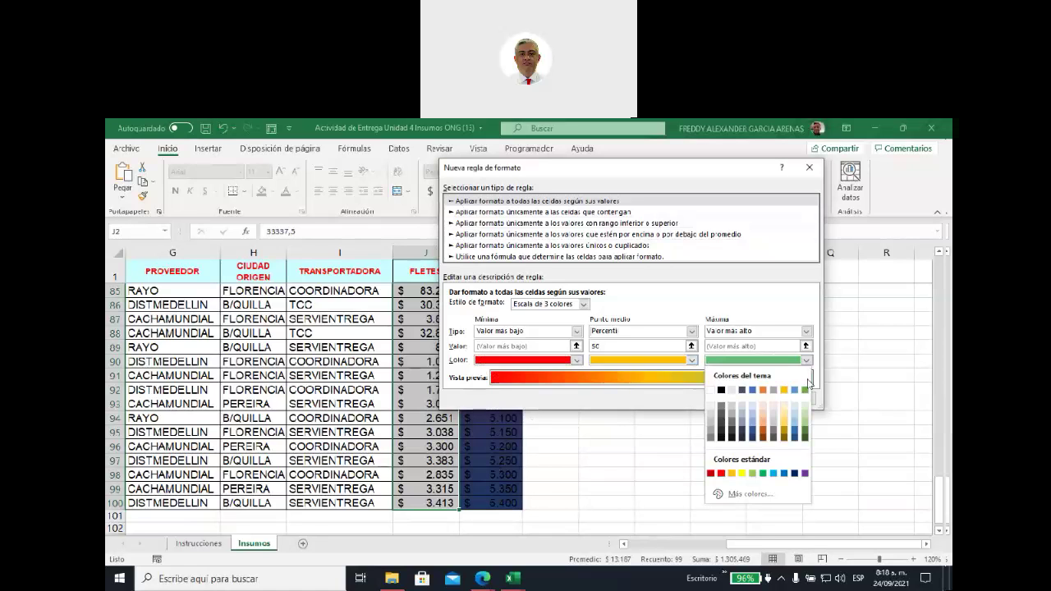
pyautogui.click(805, 434)
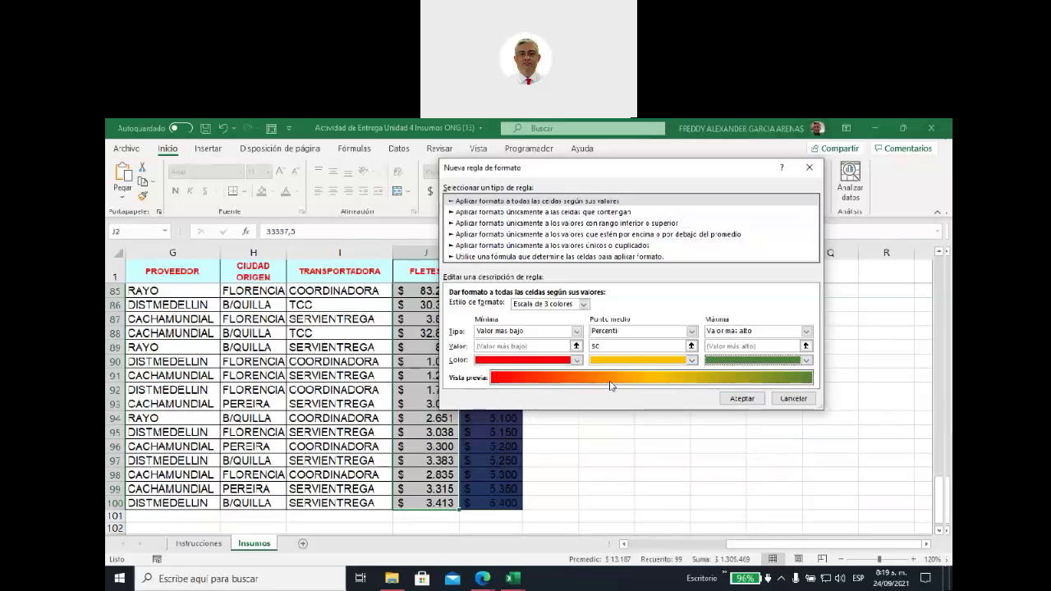
pyautogui.click(741, 399)
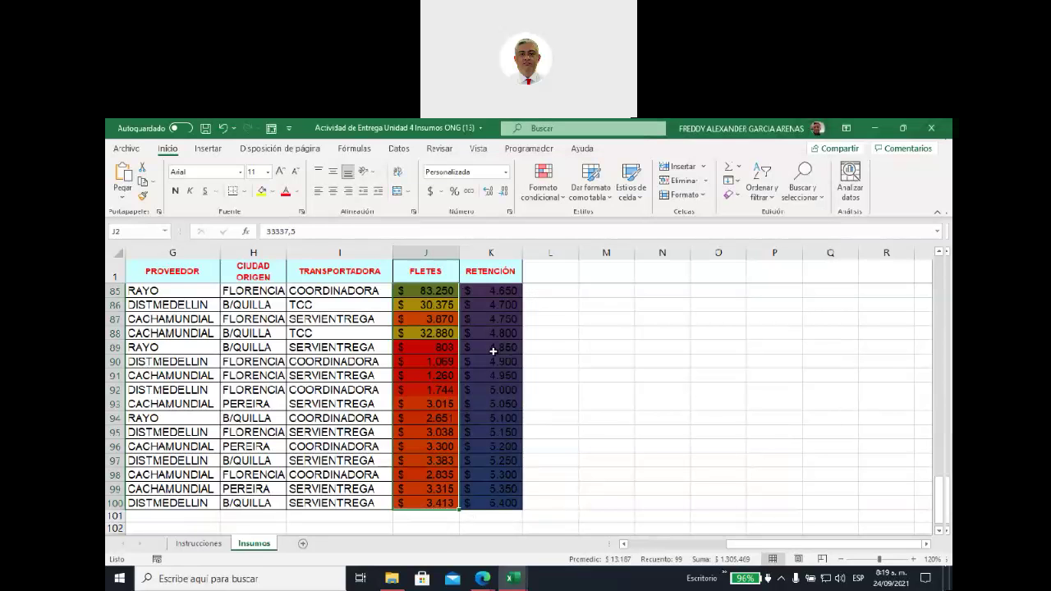
pyautogui.click(493, 351)
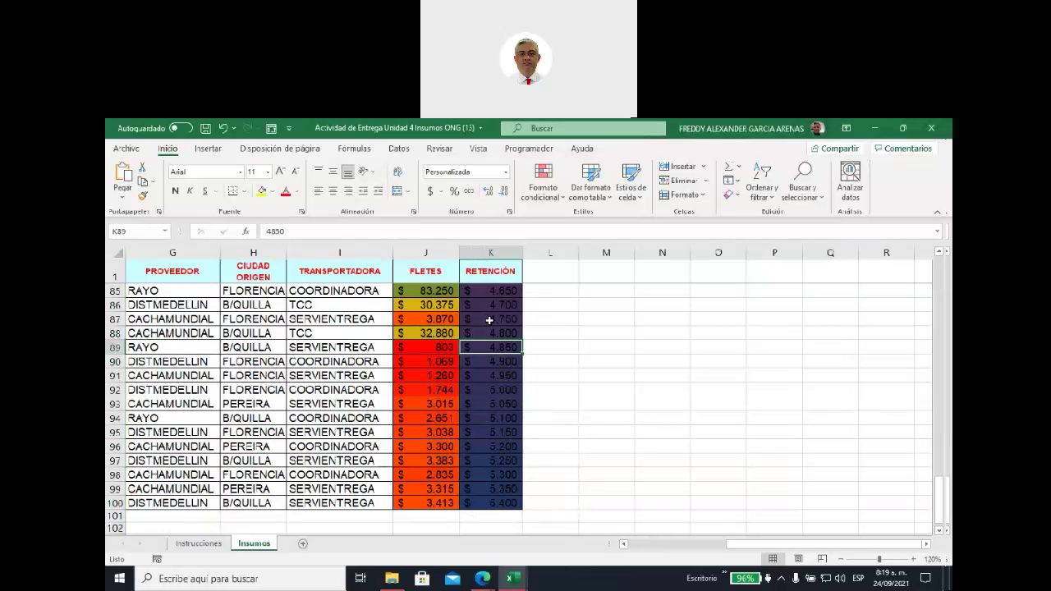
pyautogui.scroll(4, 489, 324)
pyautogui.scroll(4, 496, 336)
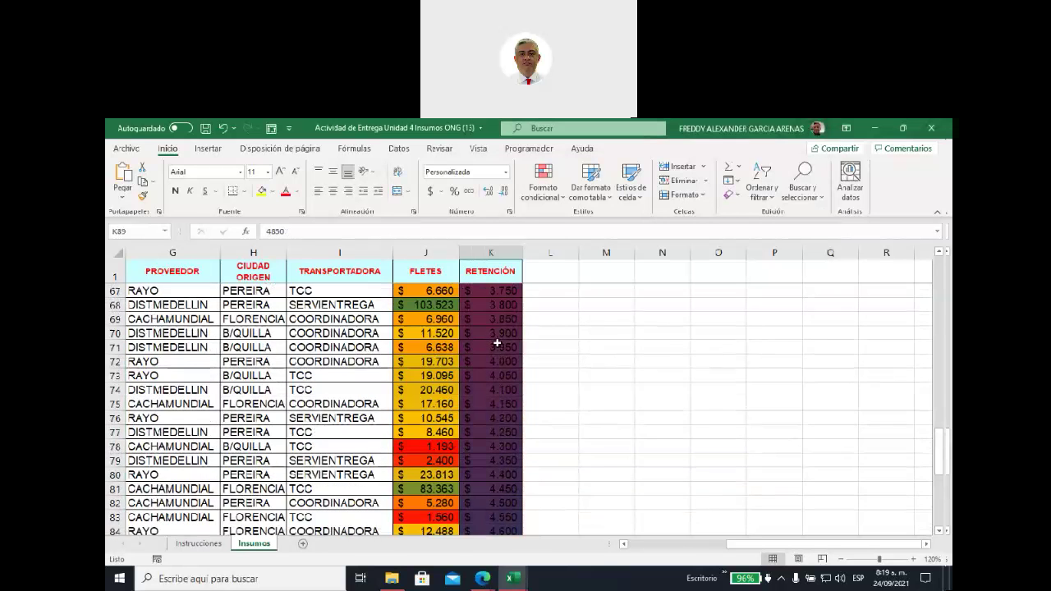
pyautogui.scroll(3, 497, 343)
pyautogui.scroll(3, 497, 345)
pyautogui.scroll(5, 497, 346)
pyautogui.scroll(3, 497, 346)
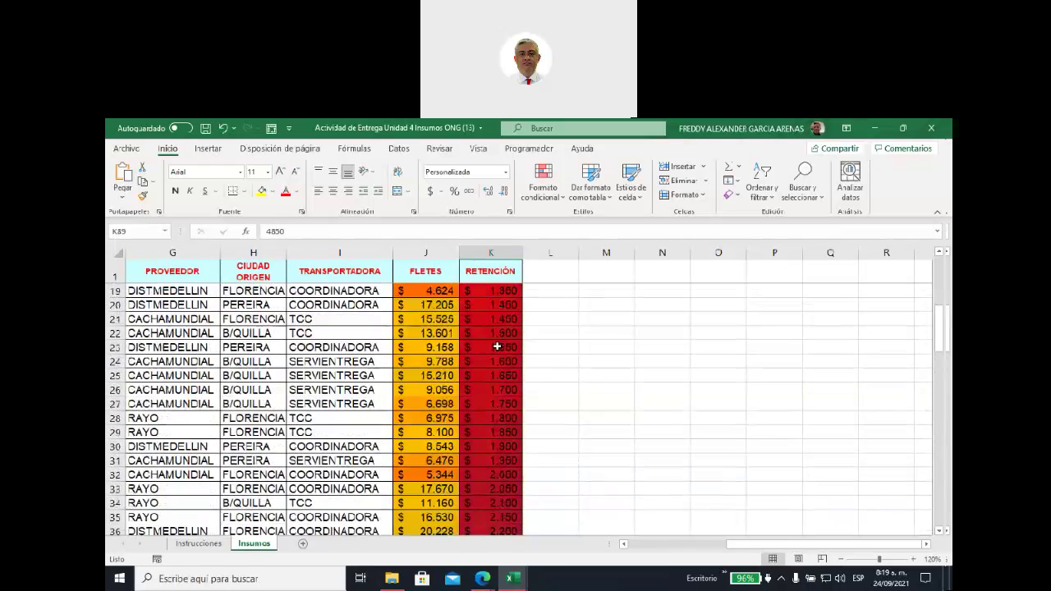
pyautogui.scroll(3, 497, 346)
pyautogui.scroll(3, 497, 346)
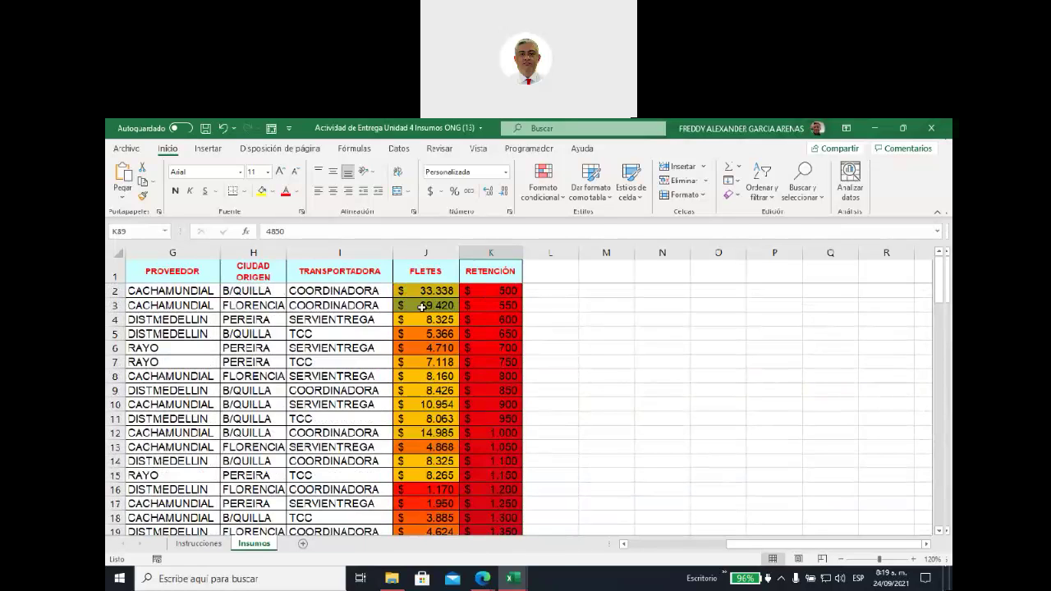
pyautogui.scroll(-2, 423, 337)
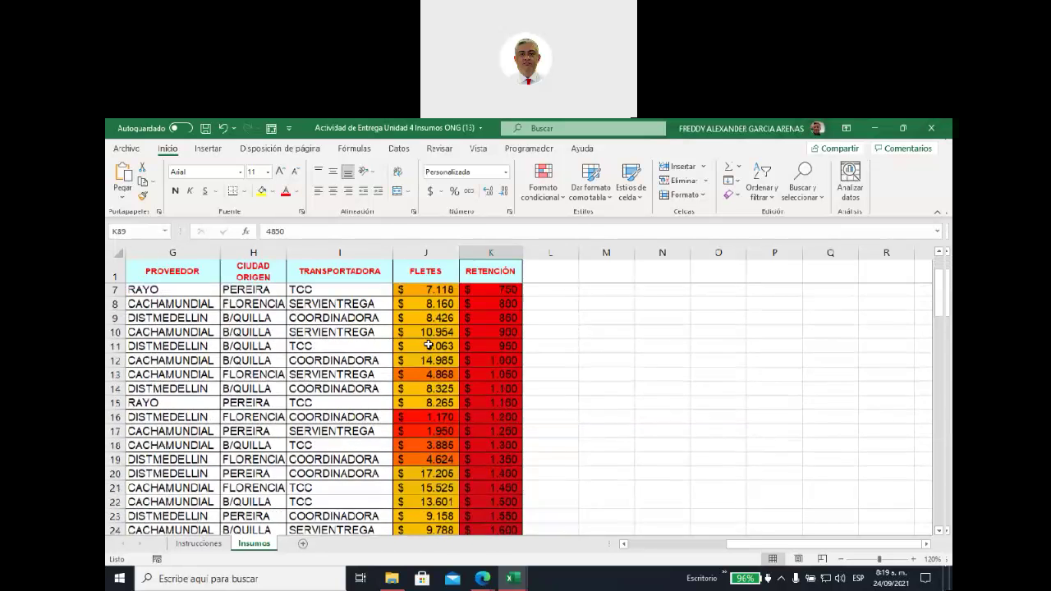
pyautogui.click(417, 407)
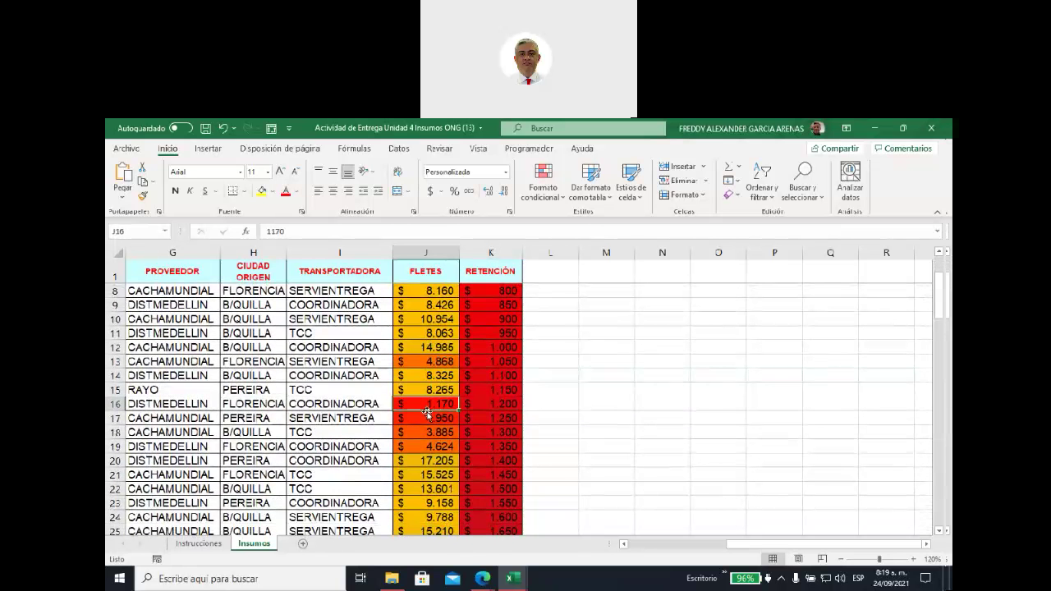
pyautogui.scroll(-2, 427, 404)
pyautogui.scroll(-4, 427, 403)
pyautogui.scroll(-4, 427, 404)
pyautogui.scroll(1, 426, 403)
pyautogui.click(418, 362)
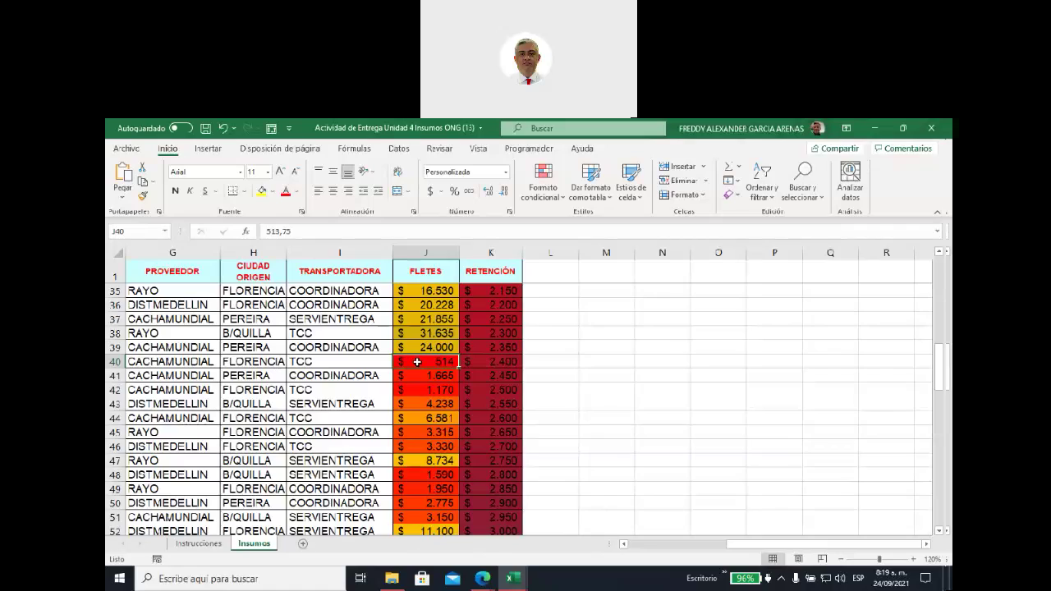
pyautogui.scroll(-3, 417, 364)
pyautogui.scroll(-3, 417, 364)
pyautogui.scroll(-3, 418, 364)
pyautogui.scroll(-2, 417, 364)
pyautogui.scroll(2, 417, 363)
pyautogui.scroll(1, 417, 364)
pyautogui.click(413, 332)
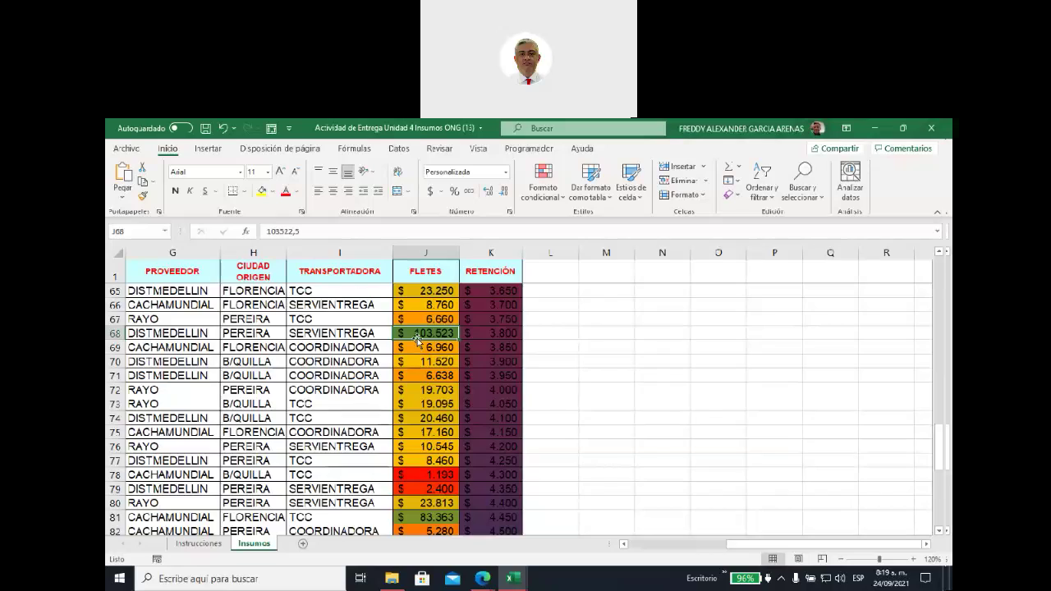
pyautogui.scroll(-3, 426, 376)
pyautogui.scroll(-3, 426, 375)
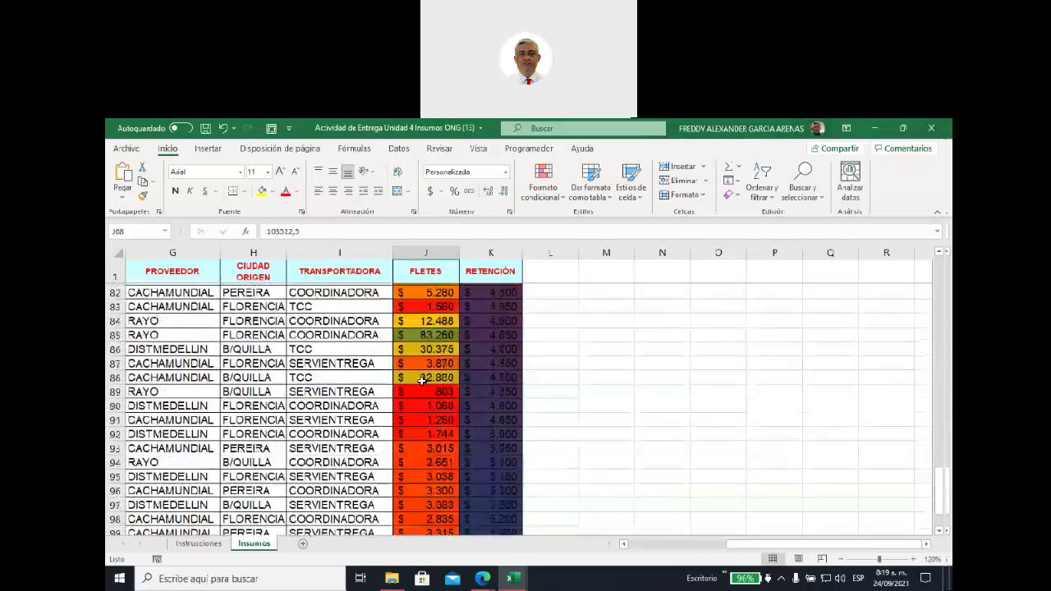
pyautogui.scroll(-4, 423, 377)
pyautogui.scroll(4, 422, 381)
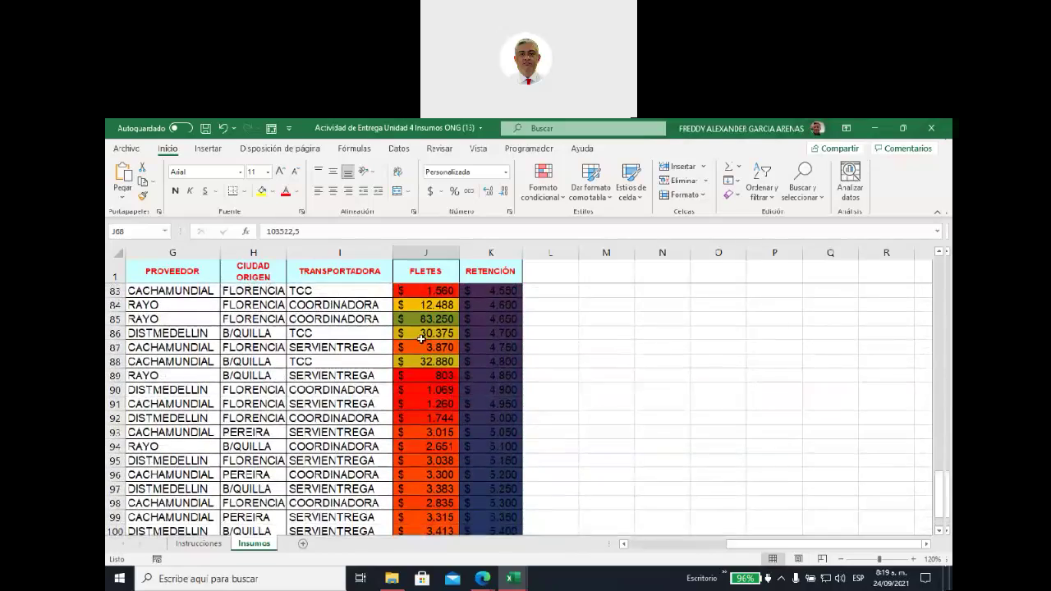
pyautogui.scroll(2, 420, 372)
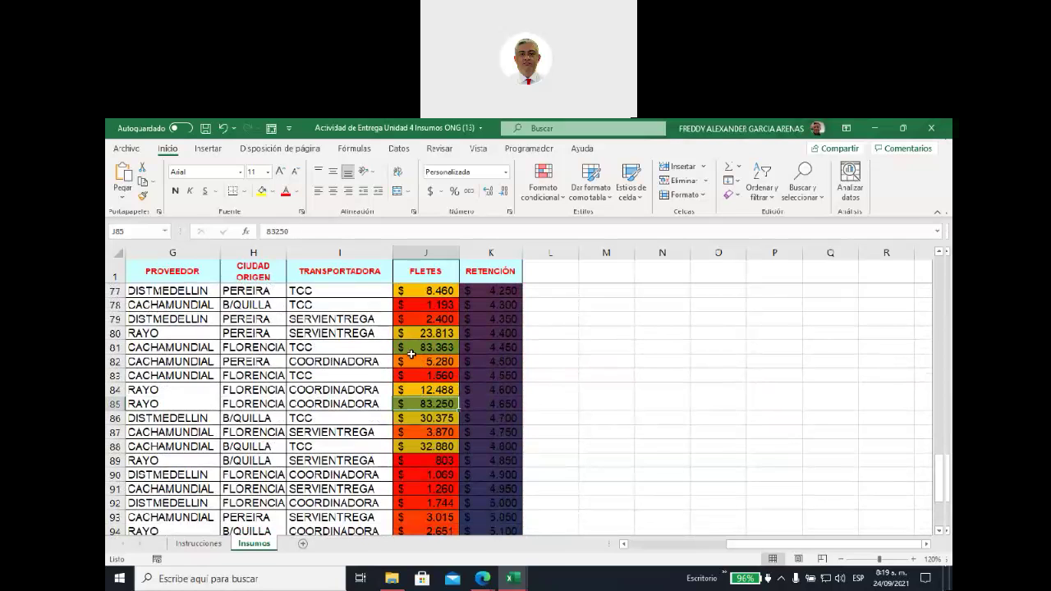
pyautogui.click(413, 349)
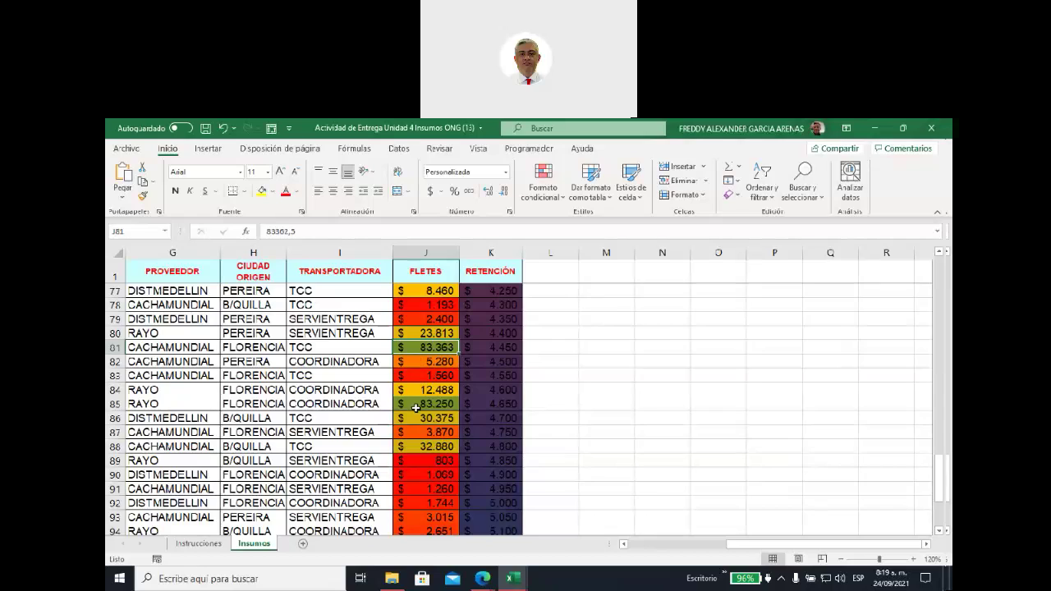
pyautogui.scroll(-3, 417, 408)
pyautogui.scroll(-1, 417, 408)
pyautogui.scroll(2, 416, 408)
pyautogui.scroll(2, 417, 408)
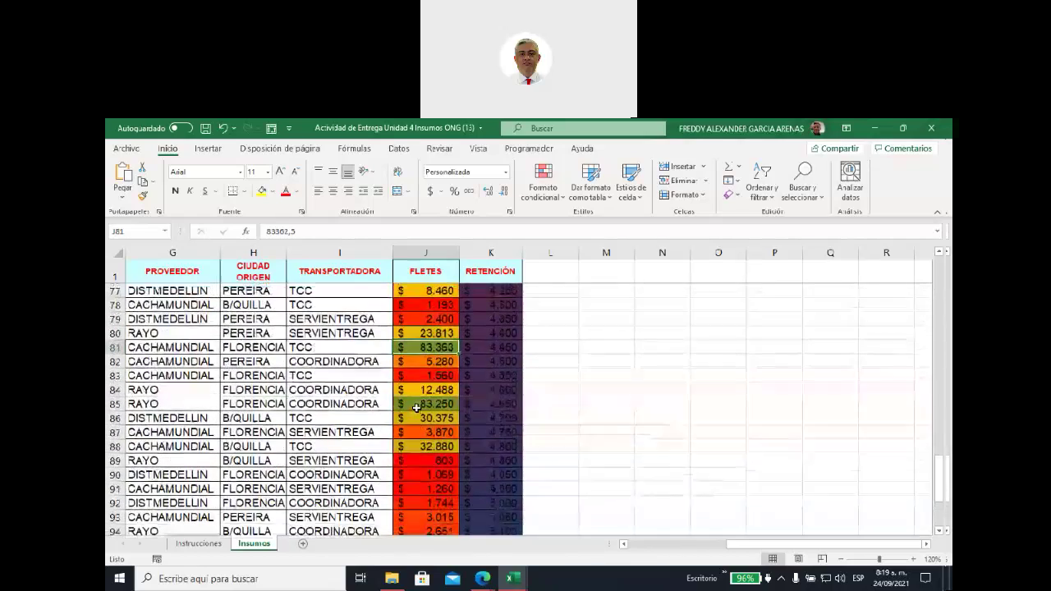
pyautogui.scroll(2, 416, 408)
pyautogui.scroll(2, 416, 408)
pyautogui.scroll(2, 416, 408)
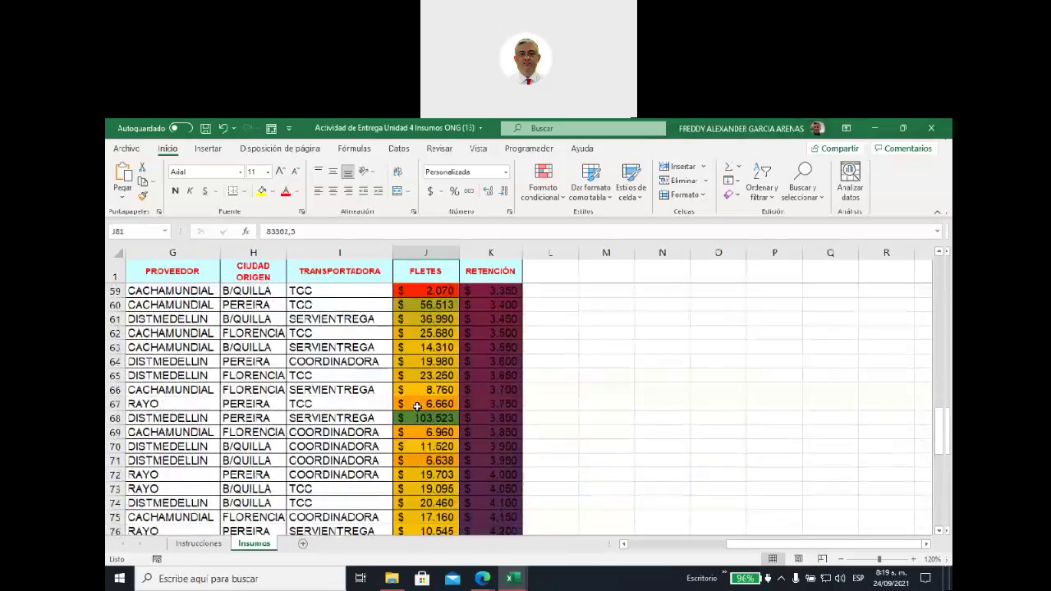
pyautogui.scroll(2, 417, 406)
pyautogui.scroll(3, 418, 406)
pyautogui.scroll(1, 418, 406)
pyautogui.scroll(1, 417, 405)
pyautogui.scroll(3, 417, 406)
pyautogui.scroll(1, 417, 406)
pyautogui.scroll(2, 417, 405)
pyautogui.scroll(3, 417, 406)
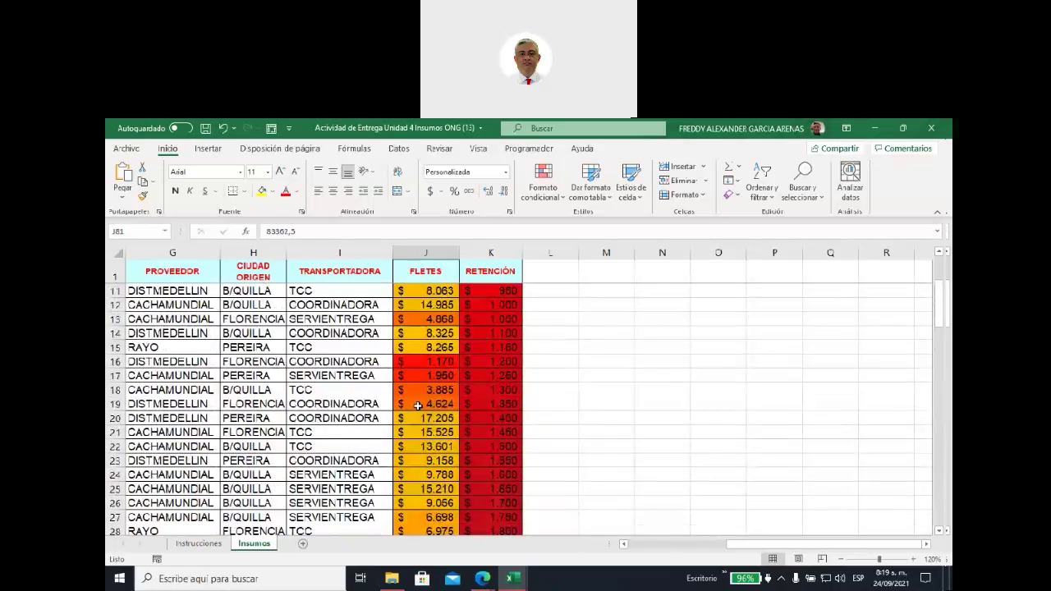
pyautogui.scroll(2, 418, 406)
pyautogui.scroll(1, 417, 406)
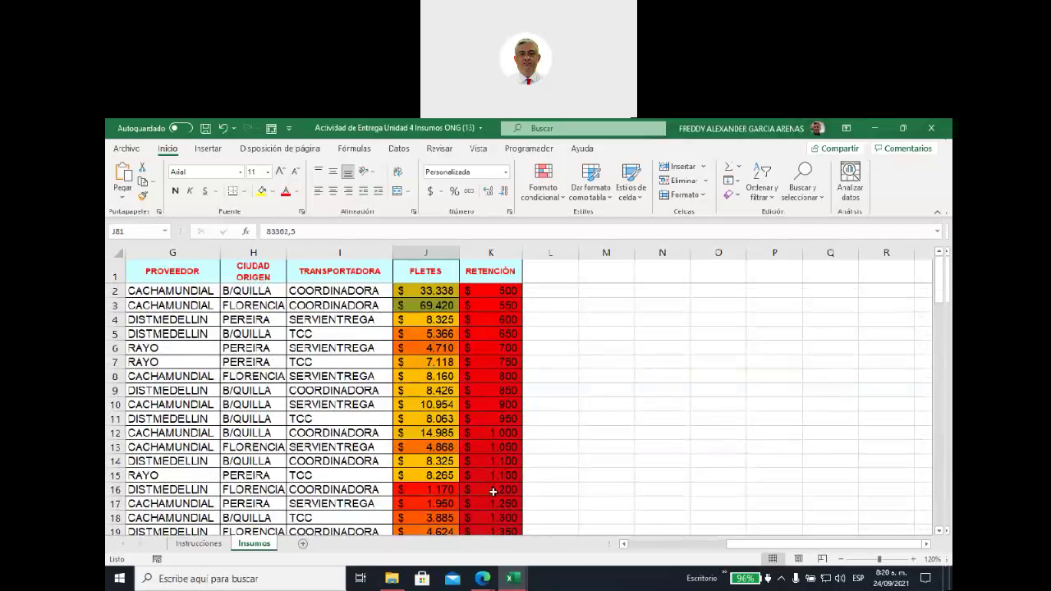
# - Clear the conditional formatting rules from the entire Insumos sheet and bring columns D and E into view
pyautogui.moveTo(727, 545)
pyautogui.mouseDown()
pyautogui.moveTo(707, 548)
pyautogui.moveTo(723, 548)
pyautogui.mouseUp()
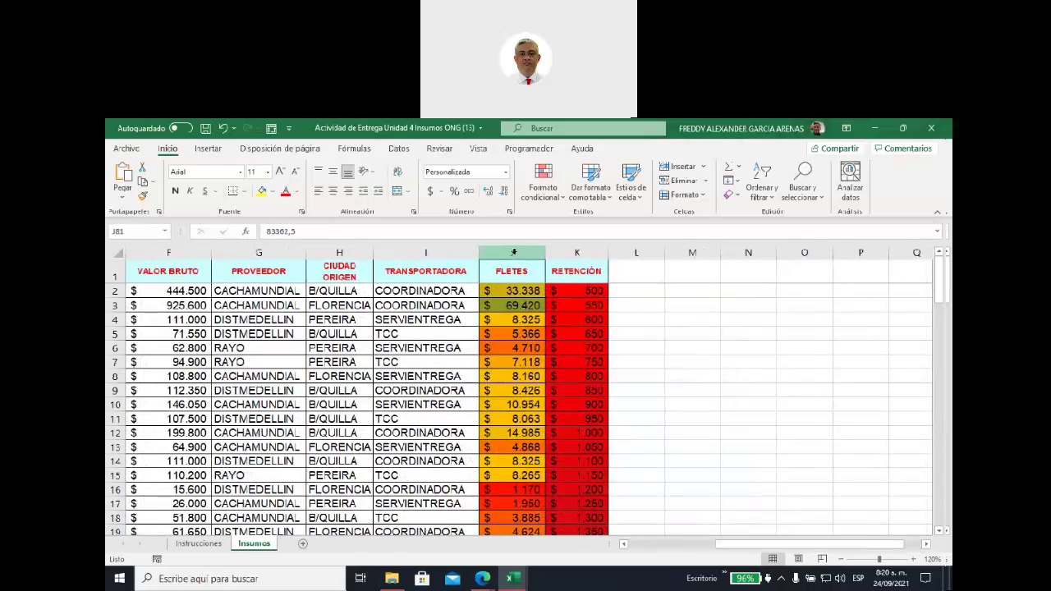
pyautogui.click(562, 195)
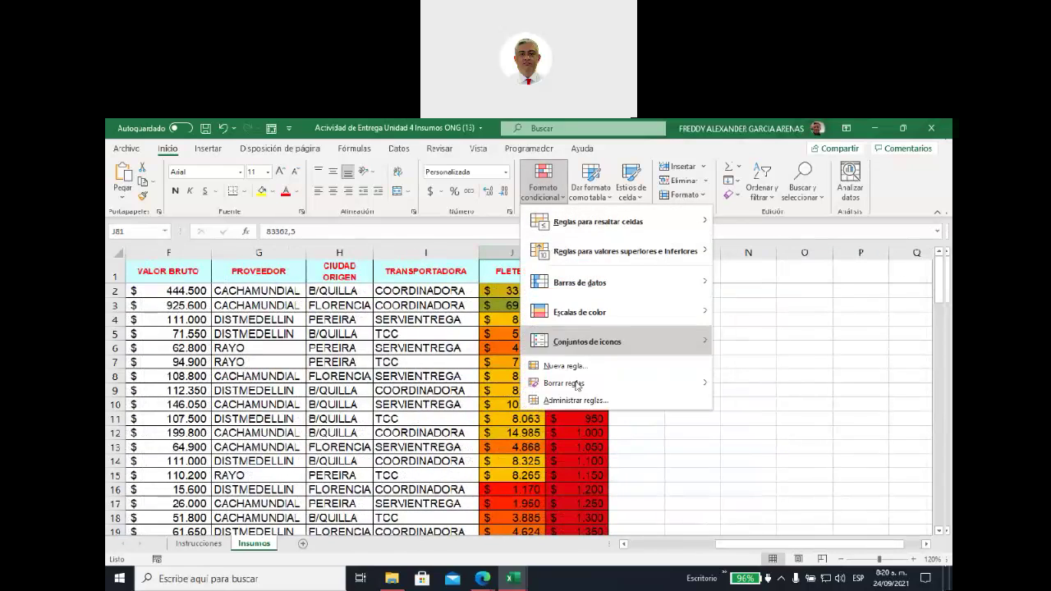
pyautogui.moveTo(582, 384)
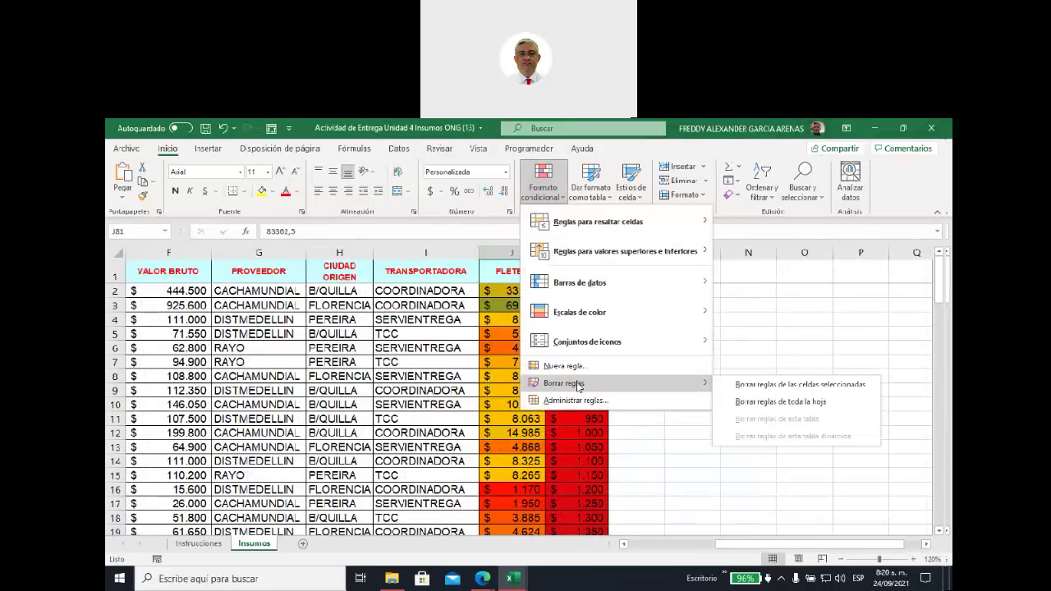
pyautogui.click(750, 402)
pyautogui.click(591, 377)
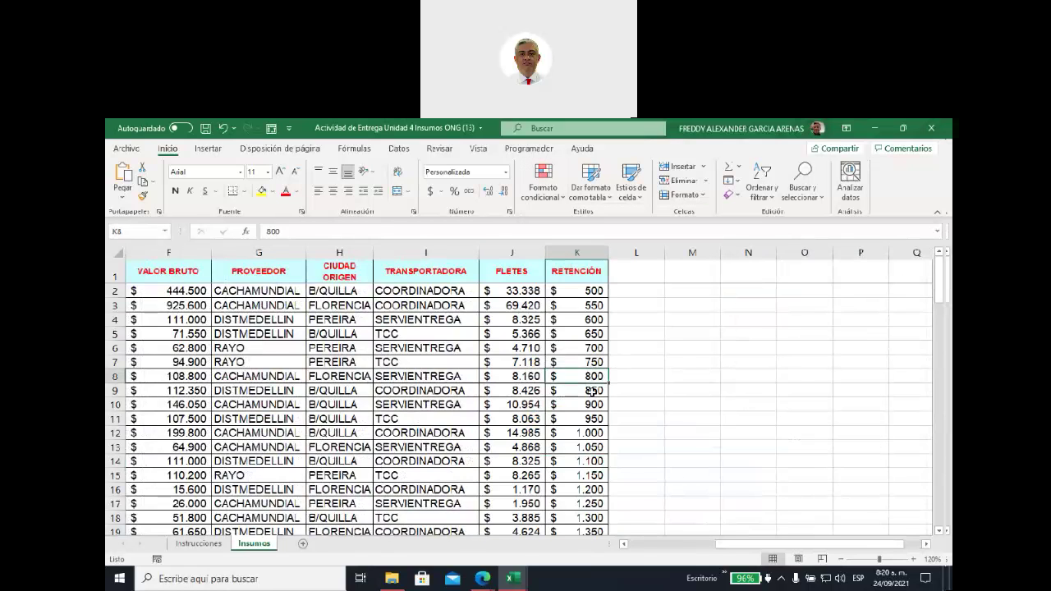
pyautogui.click(638, 376)
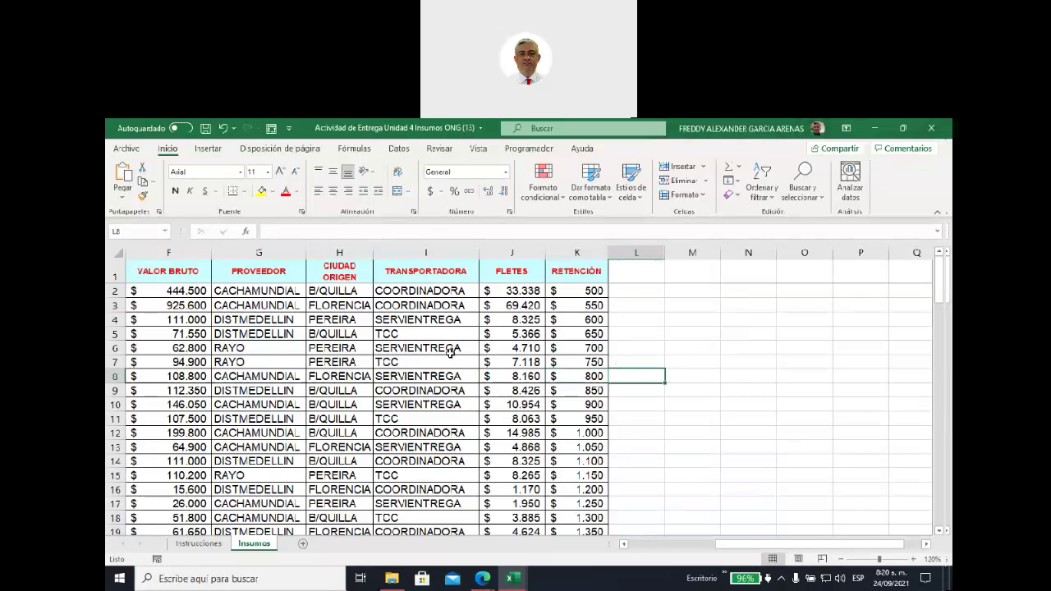
pyautogui.click(623, 545)
pyautogui.click(623, 545)
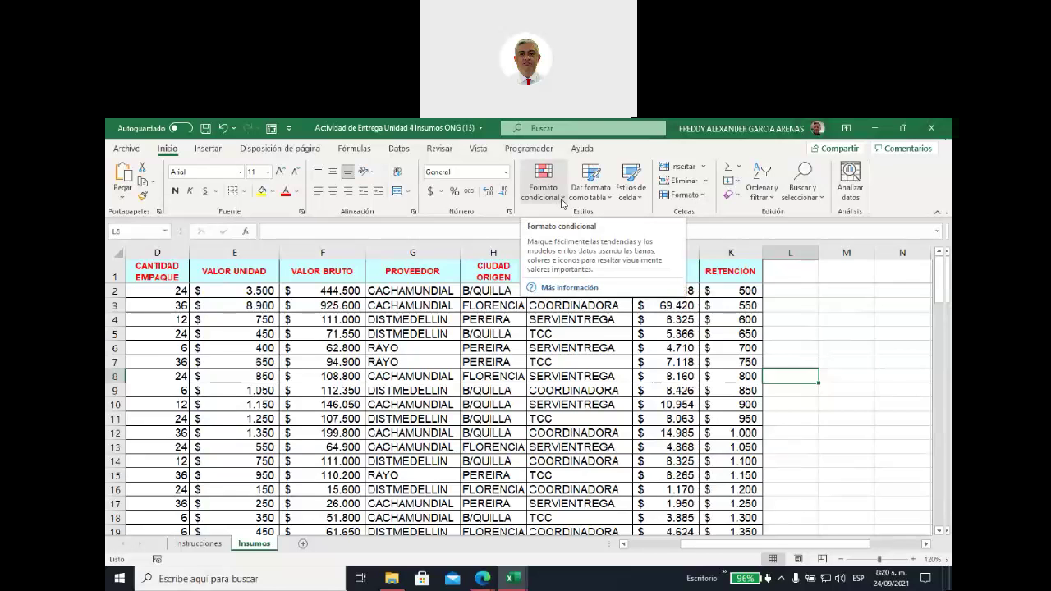
# - Select the TRANSPORTADORA entries from I2 to I100
pyautogui.click(562, 204)
pyautogui.click(778, 355)
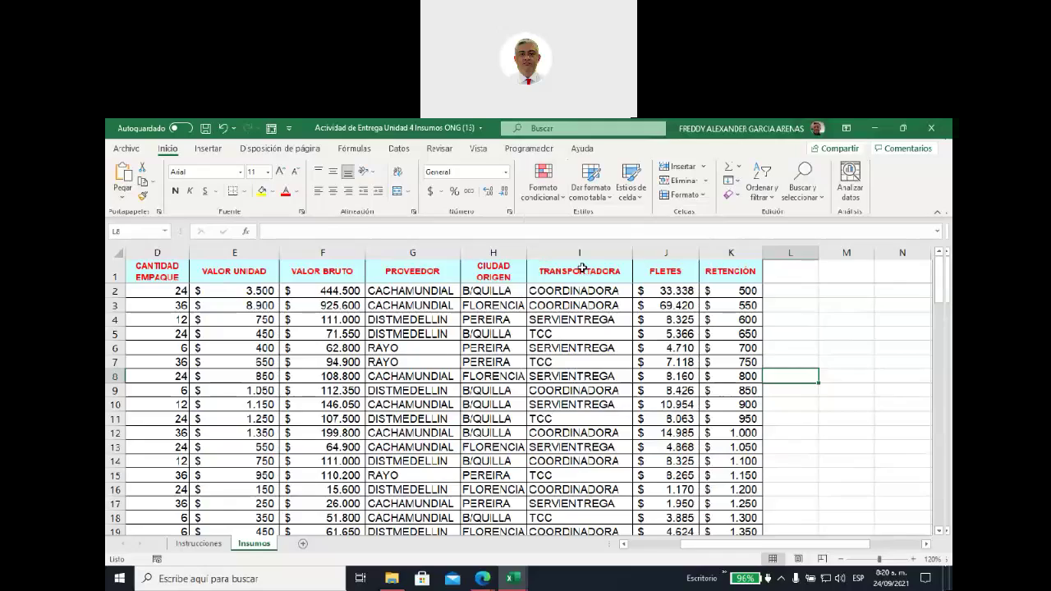
pyautogui.moveTo(548, 292)
pyautogui.mouseDown()
pyautogui.moveTo(559, 588)
pyautogui.moveTo(564, 526)
pyautogui.mouseUp()
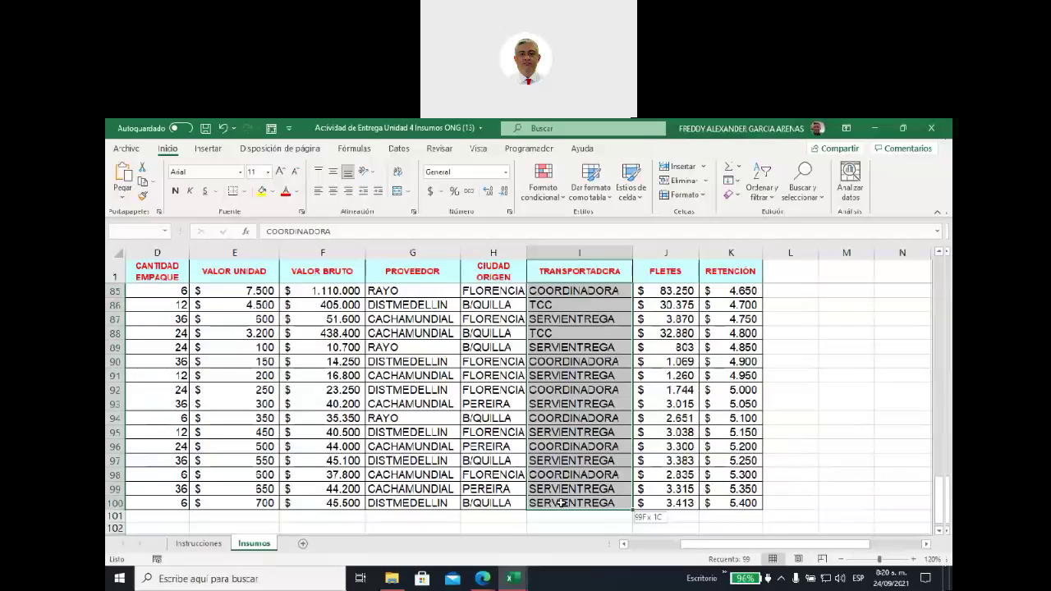
pyautogui.scroll(9, 673, 351)
pyautogui.scroll(8, 673, 352)
pyautogui.scroll(3, 674, 354)
pyautogui.scroll(6, 674, 353)
pyautogui.scroll(2, 674, 354)
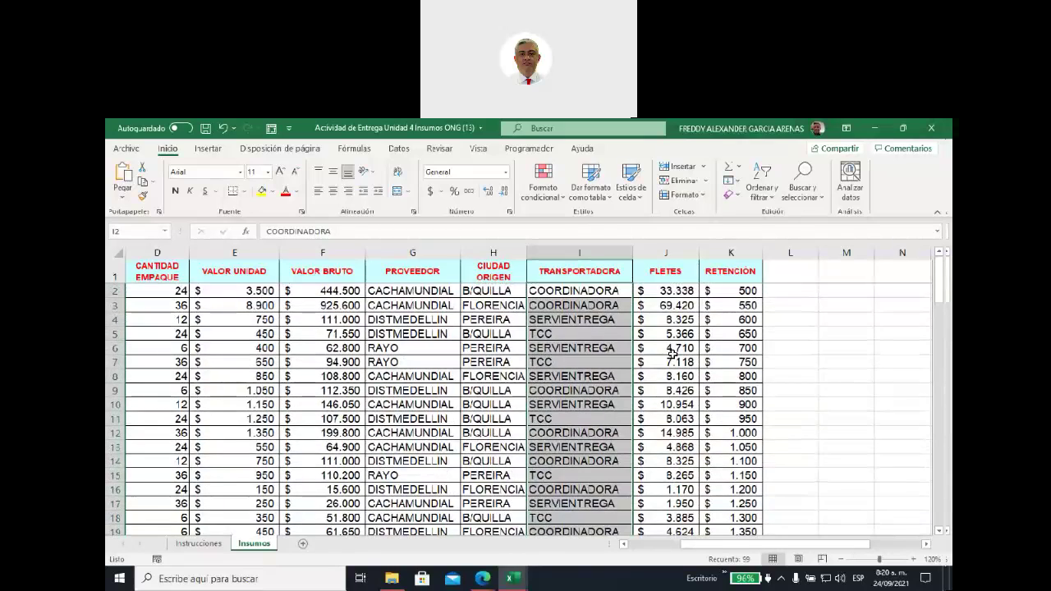
# - Start a new rule of type 'Aplicar formato únicamente a las celdas que contengan'
pyautogui.click(564, 199)
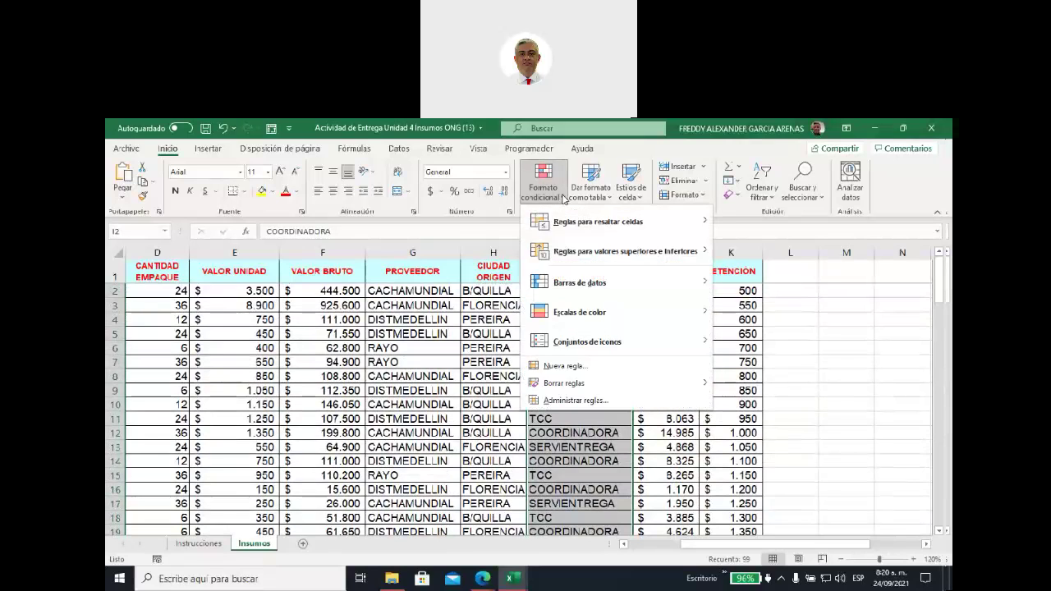
pyautogui.click(578, 371)
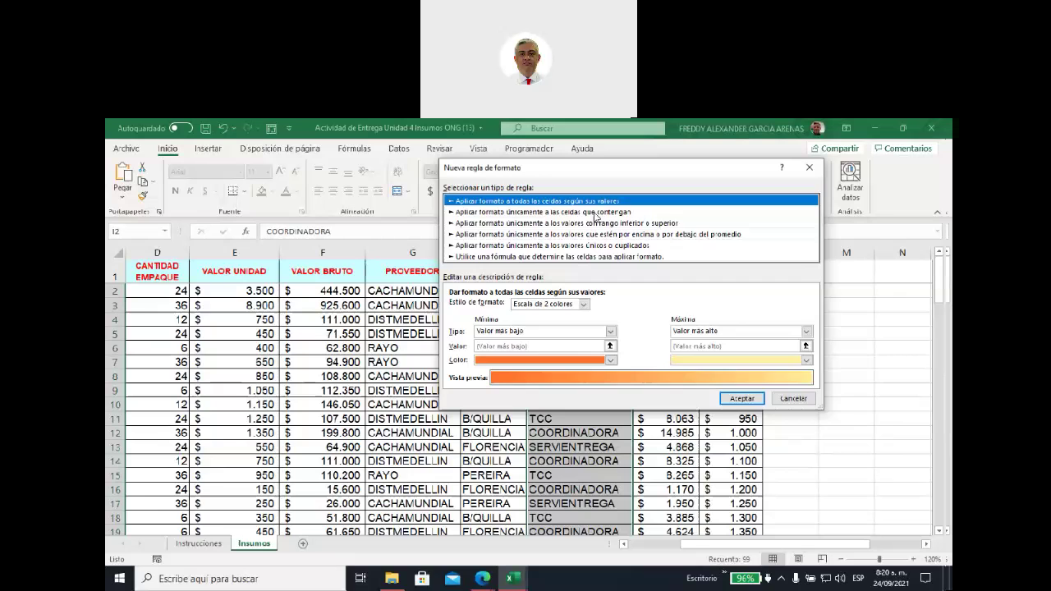
pyautogui.click(596, 212)
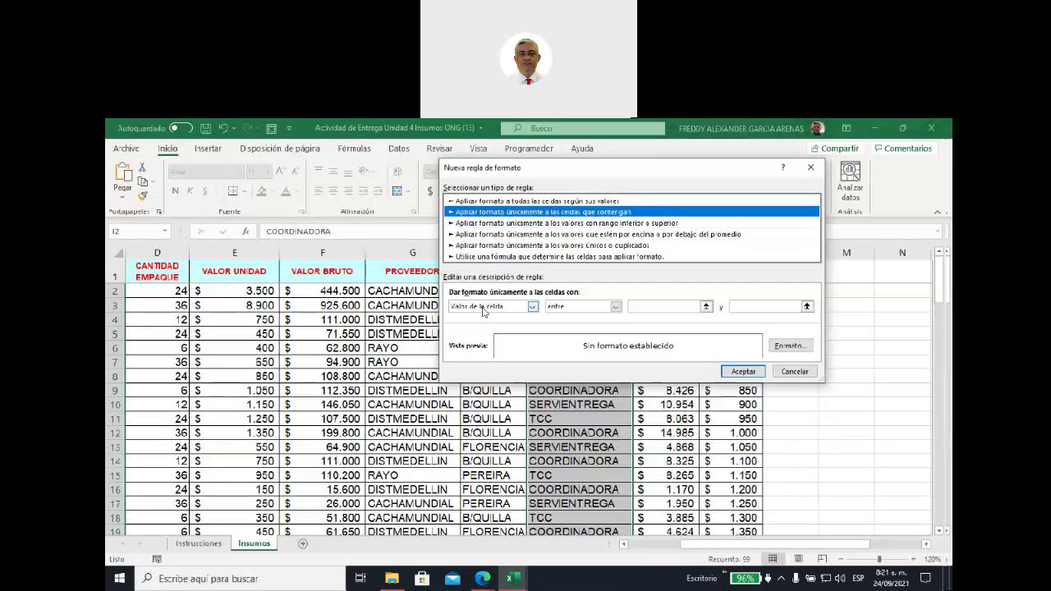
# - Set the rule condition to 'Texto específico' containing 'TCC' and bring up the cell format settings
pyautogui.click(532, 307)
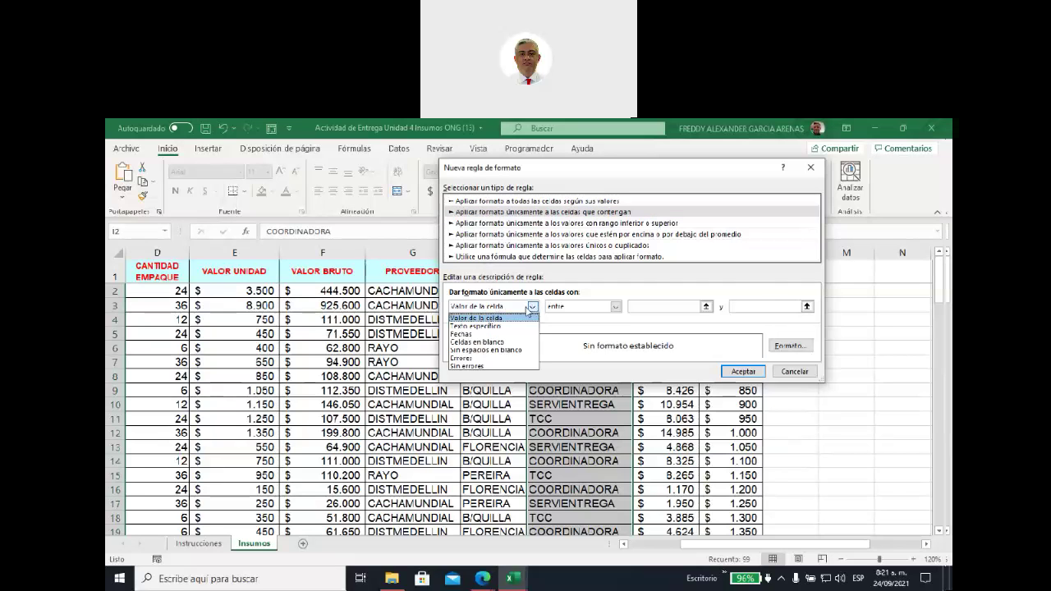
pyautogui.click(498, 327)
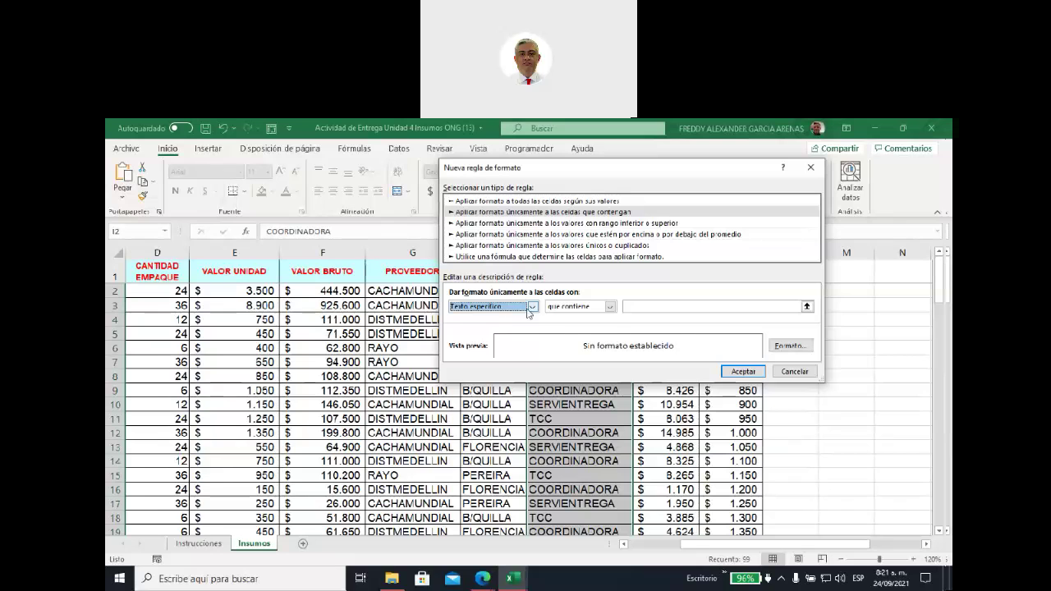
pyautogui.click(532, 306)
pyautogui.click(486, 318)
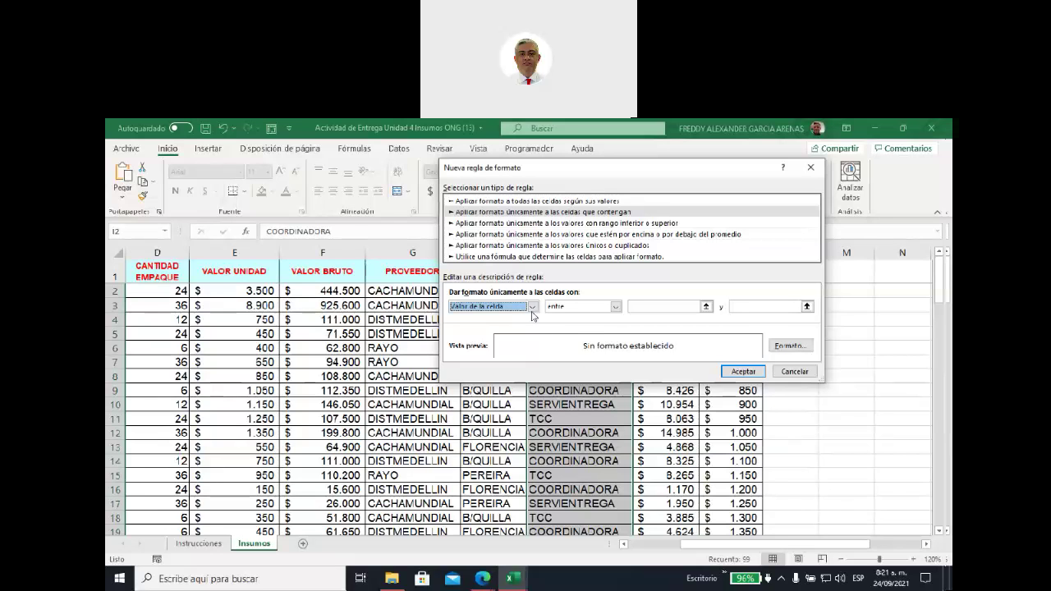
pyautogui.click(532, 306)
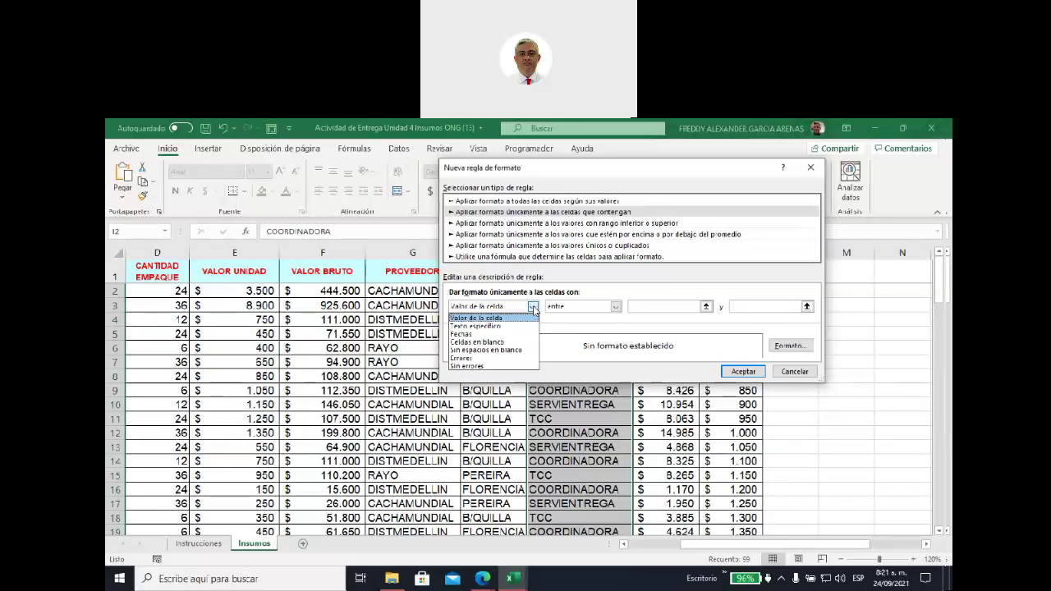
pyautogui.click(495, 327)
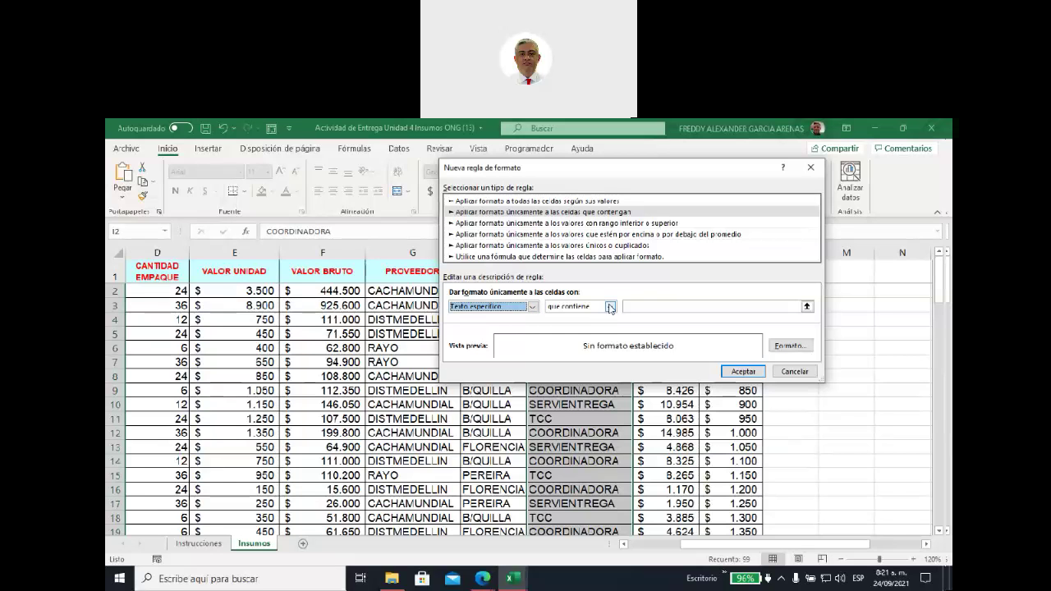
pyautogui.click(609, 307)
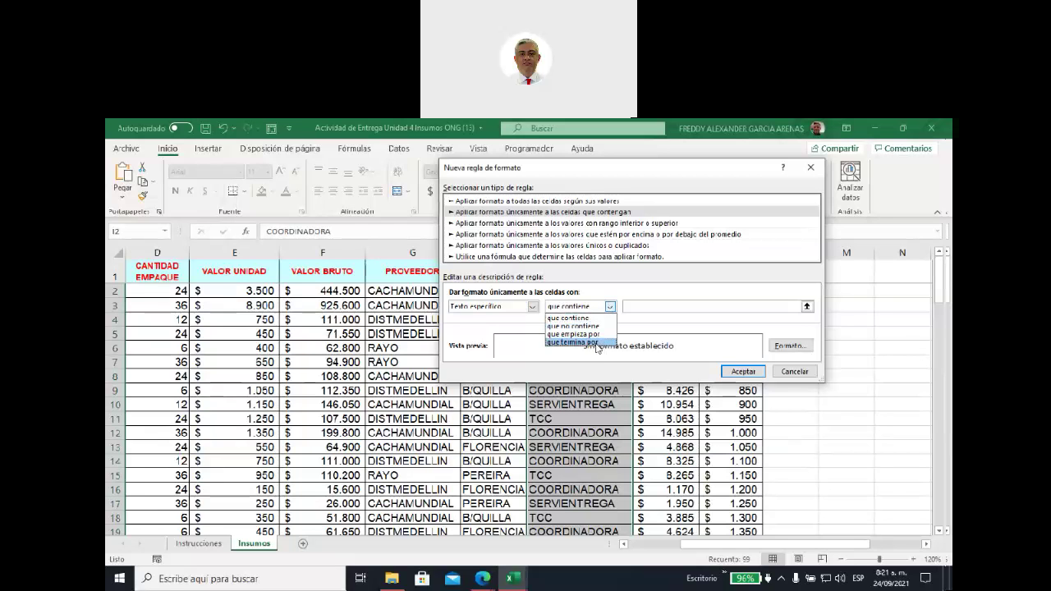
pyautogui.click(637, 306)
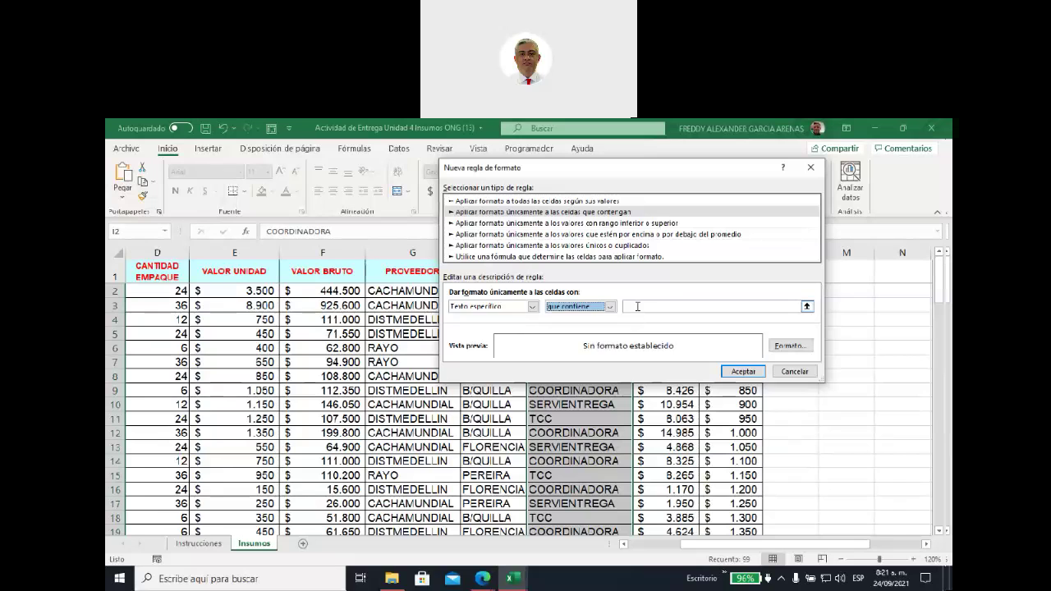
pyautogui.click(638, 306)
pyautogui.write('=TC')
pyautogui.press('BackSpace')
pyautogui.press('BackSpace')
pyautogui.press('BackSpace')
pyautogui.write('TCC')
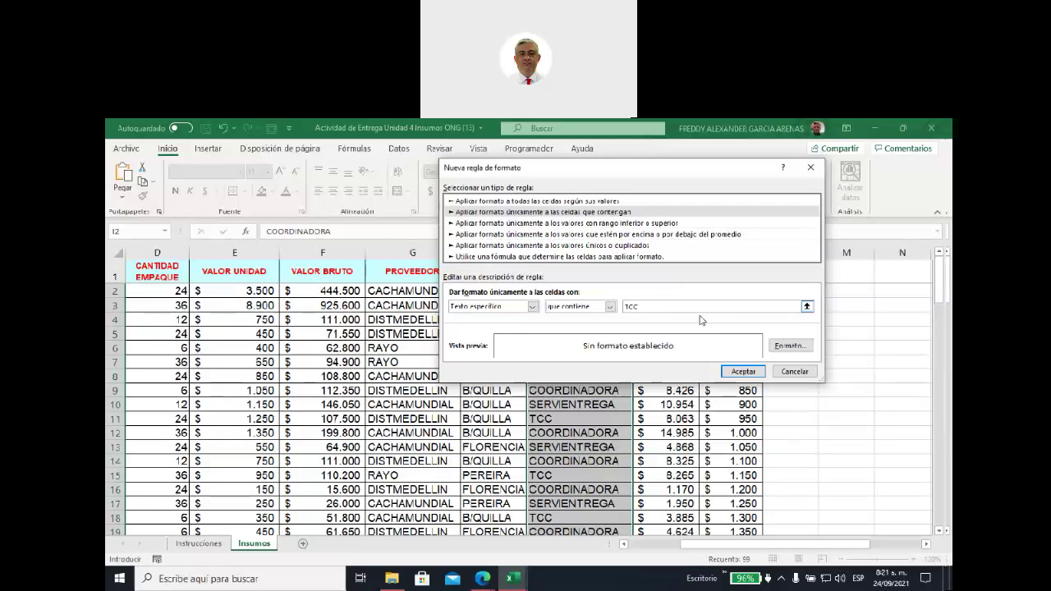
pyautogui.click(782, 347)
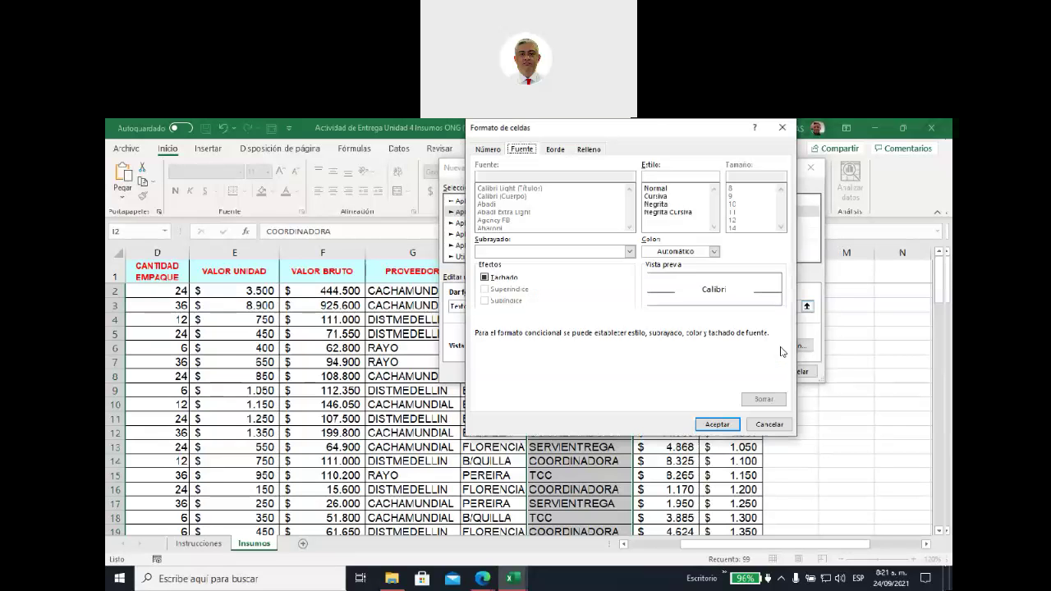
# - Format TCC matches with dark green italic text on a light gold fill
pyautogui.moveTo(657, 135); pyautogui.dragTo(649, 224)
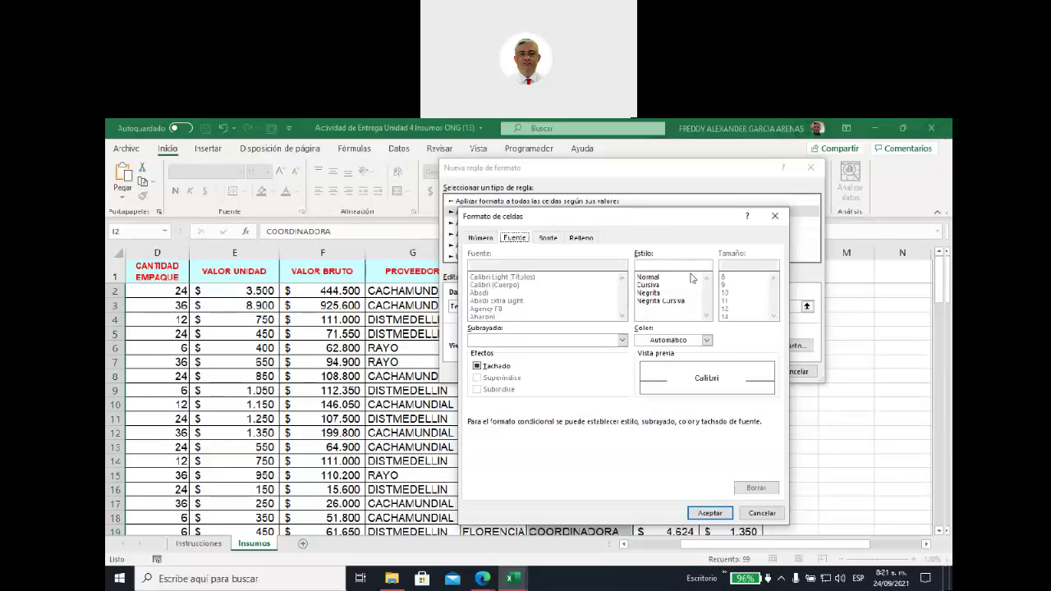
pyautogui.click(707, 341)
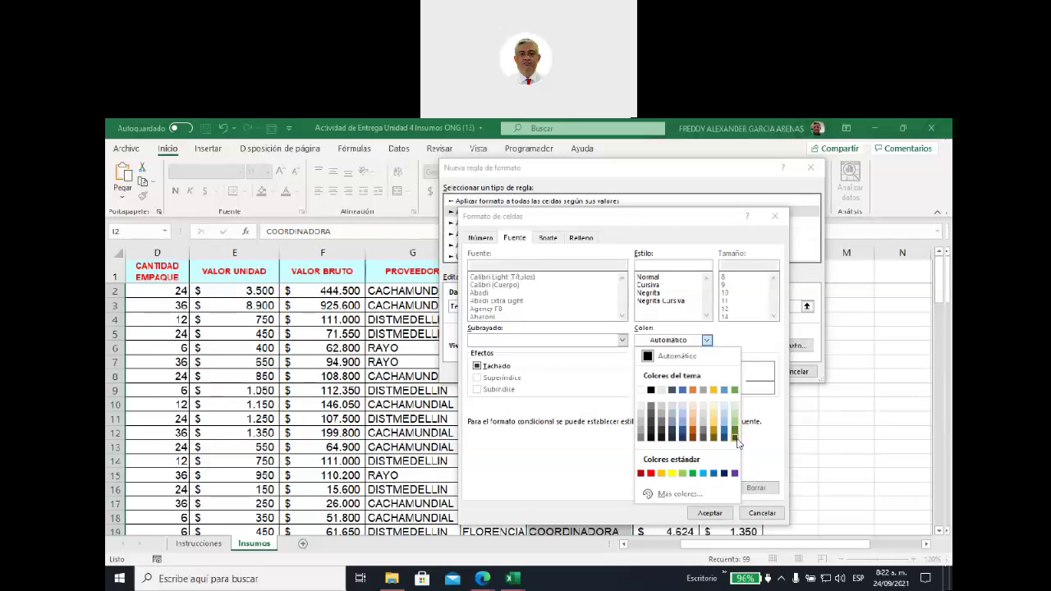
pyautogui.click(735, 438)
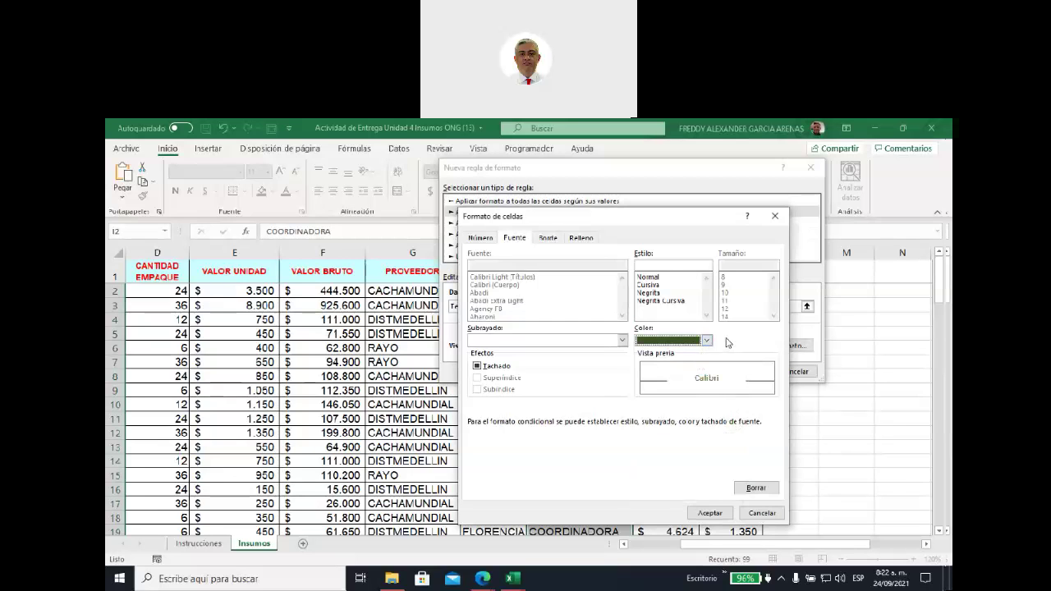
pyautogui.click(646, 285)
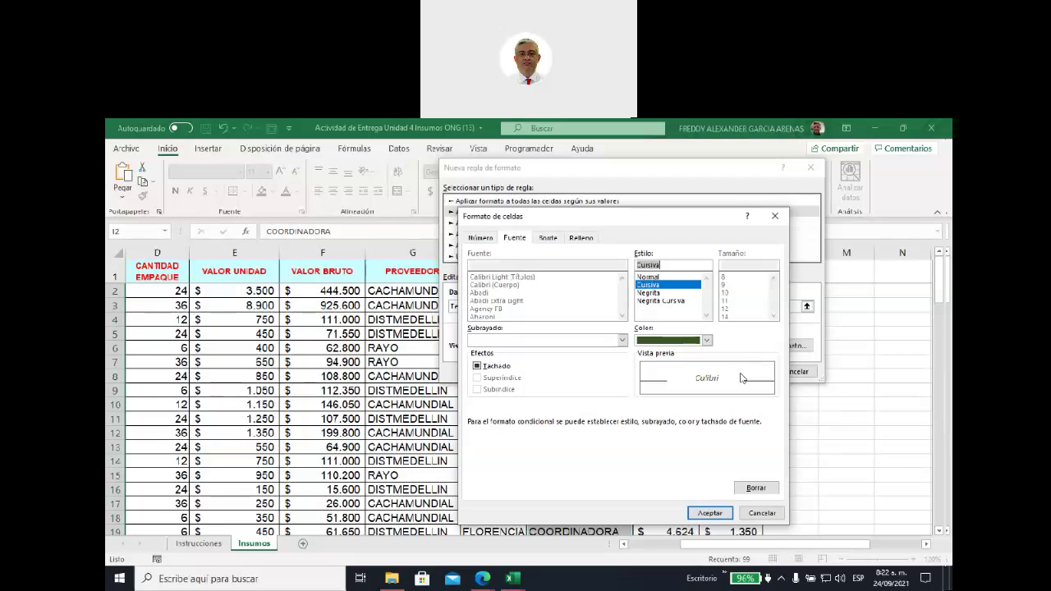
pyautogui.click(575, 239)
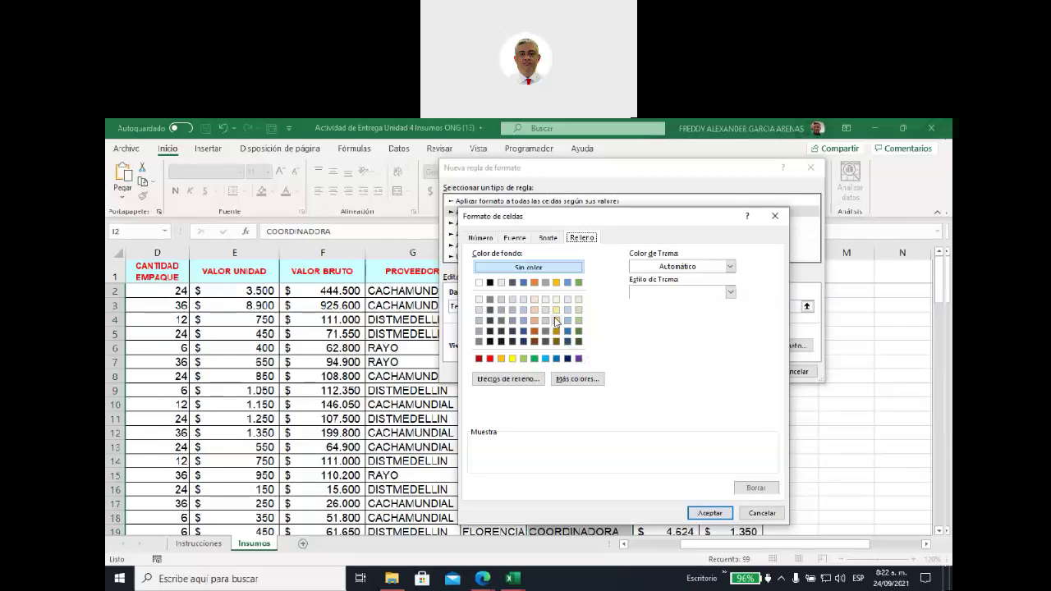
pyautogui.click(556, 320)
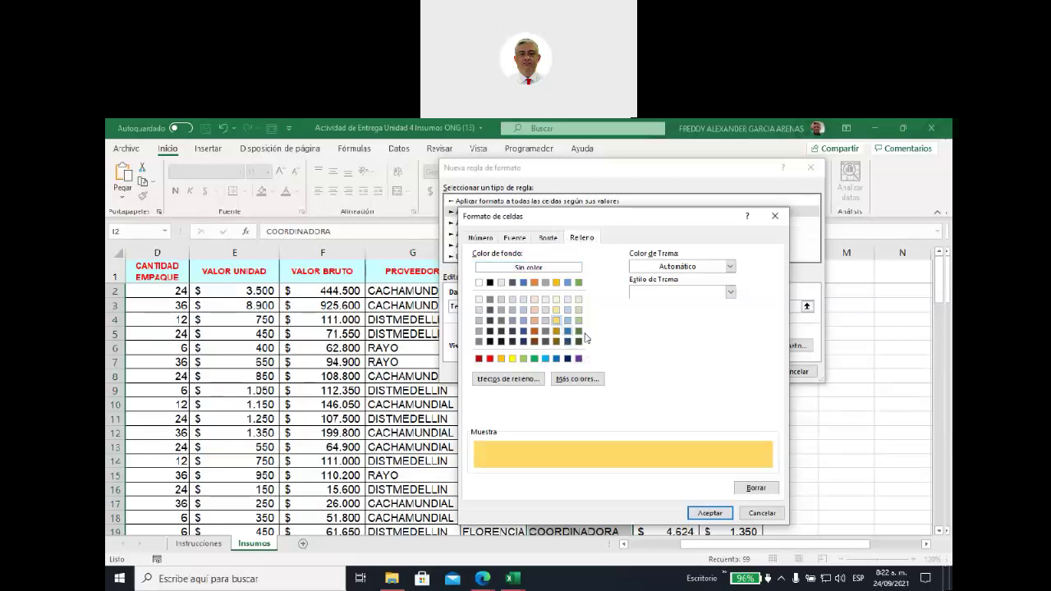
pyautogui.click(697, 512)
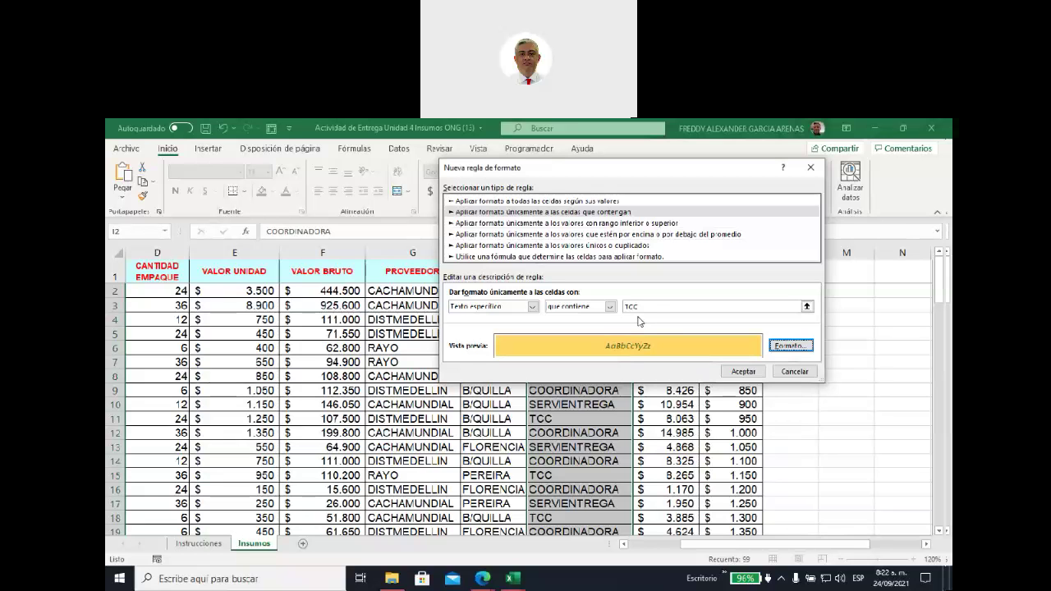
pyautogui.click(744, 372)
# - Apply the TCC rule and check highlighted cells such as I5 across the table
pyautogui.click(653, 358)
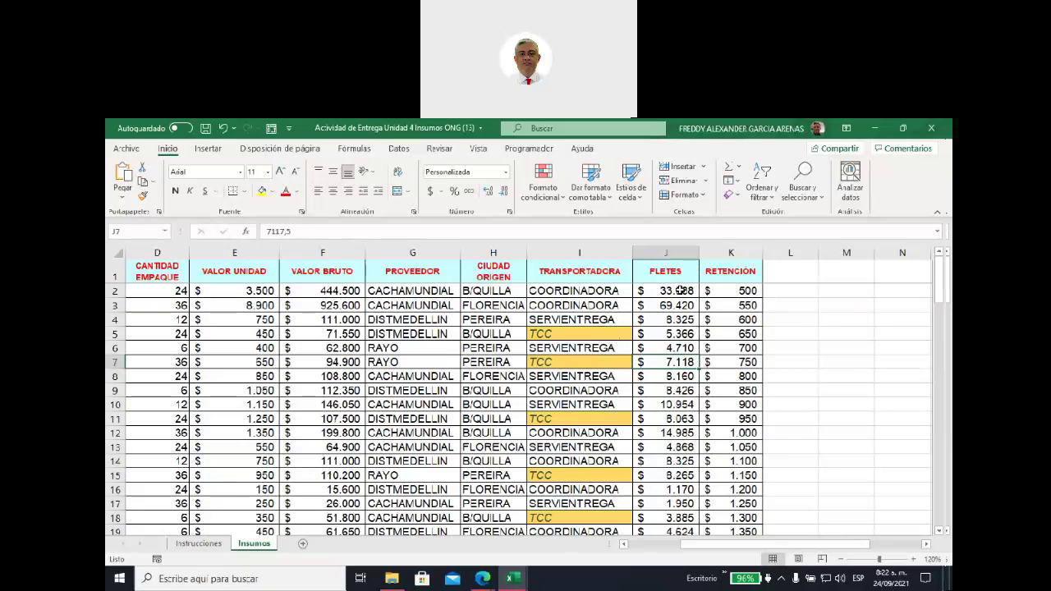
pyautogui.moveTo(667, 290); pyautogui.dragTo(717, 447)
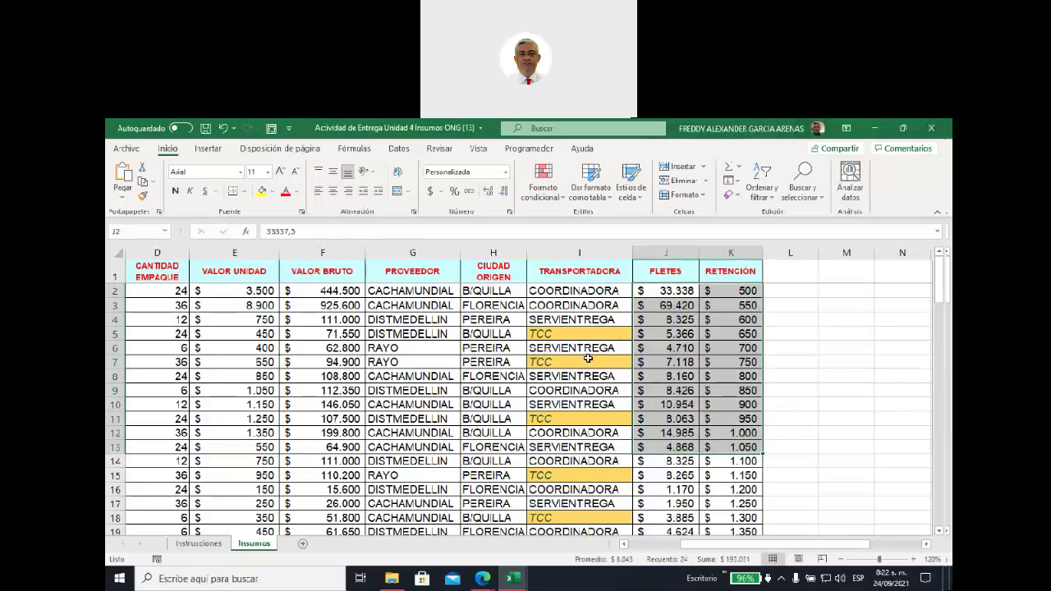
pyautogui.click(569, 335)
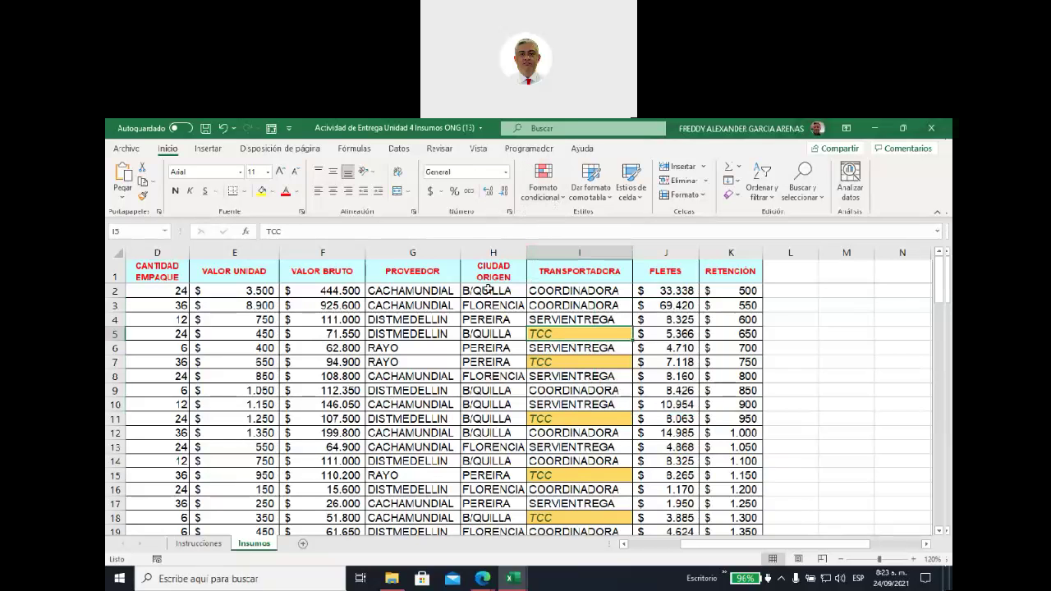
pyautogui.moveTo(489, 289)
pyautogui.mouseDown()
pyautogui.moveTo(528, 512)
pyautogui.moveTo(540, 447)
pyautogui.mouseUp()
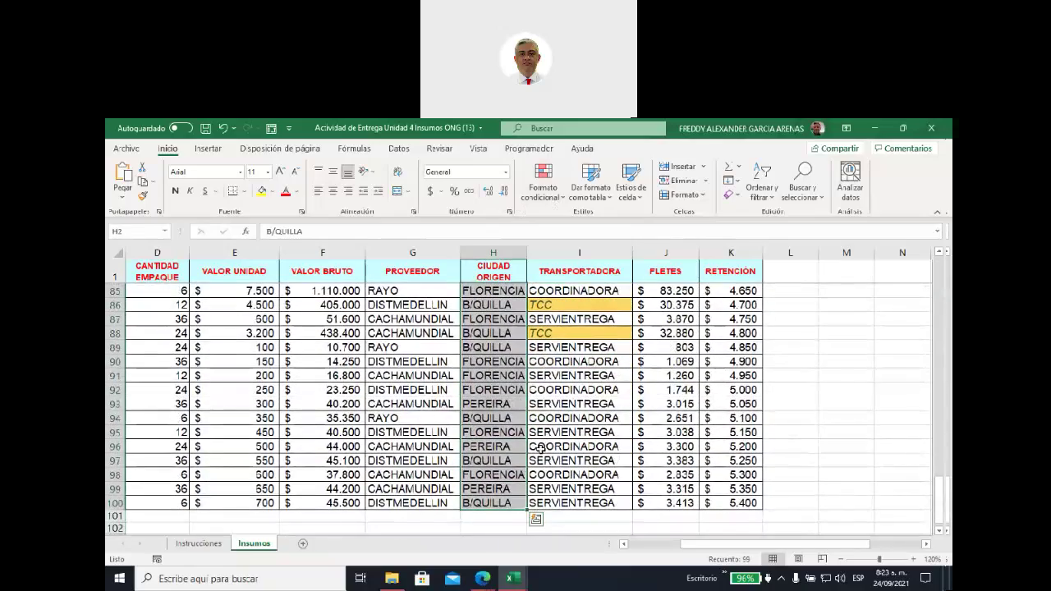
# - Add a 'Celdas en blanco' rule that gives blank CIUDAD ORIGEN cells a dark orange fill
pyautogui.scroll(6, 540, 448)
pyautogui.scroll(5, 541, 447)
pyautogui.scroll(5, 540, 448)
pyautogui.scroll(6, 541, 447)
pyautogui.click(563, 201)
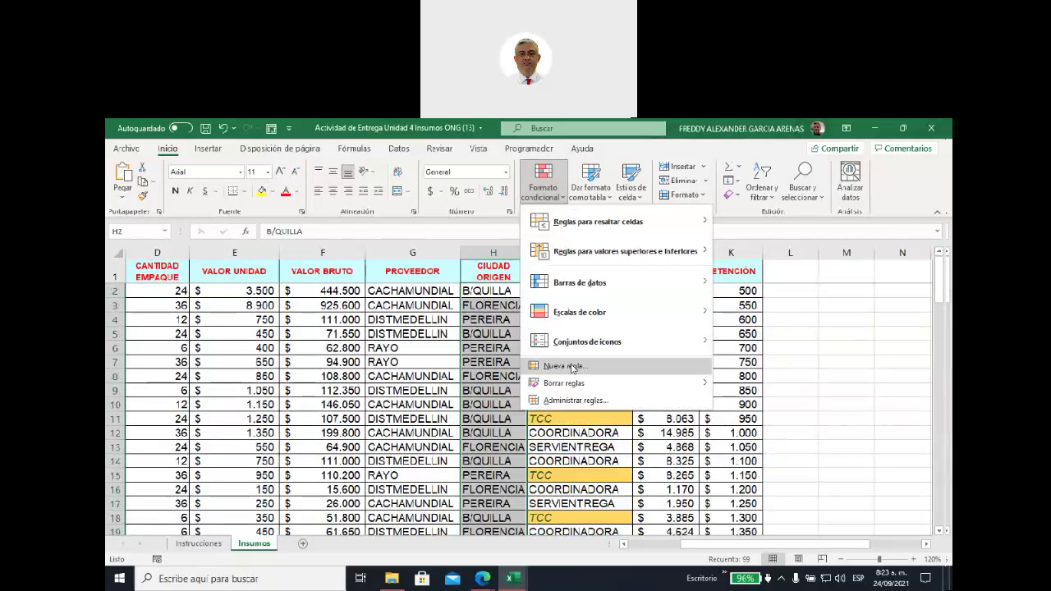
pyautogui.click(573, 367)
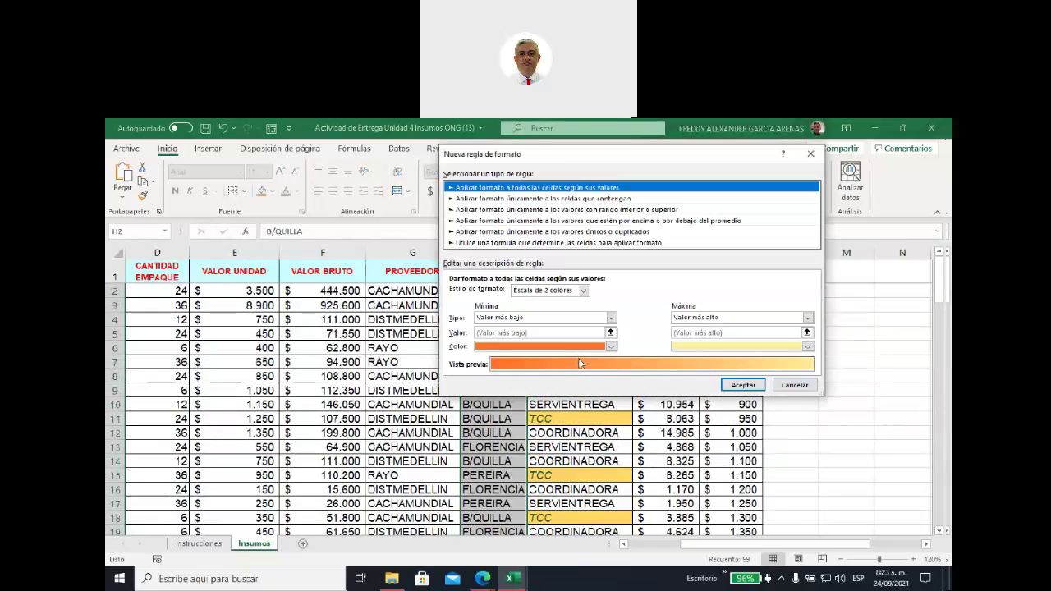
pyautogui.click(595, 198)
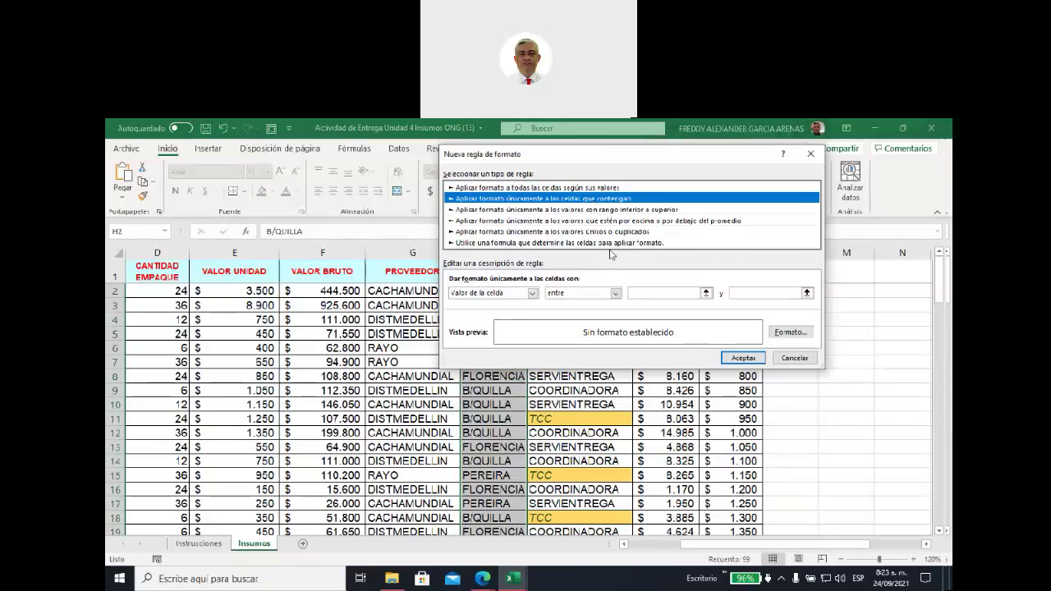
pyautogui.click(532, 294)
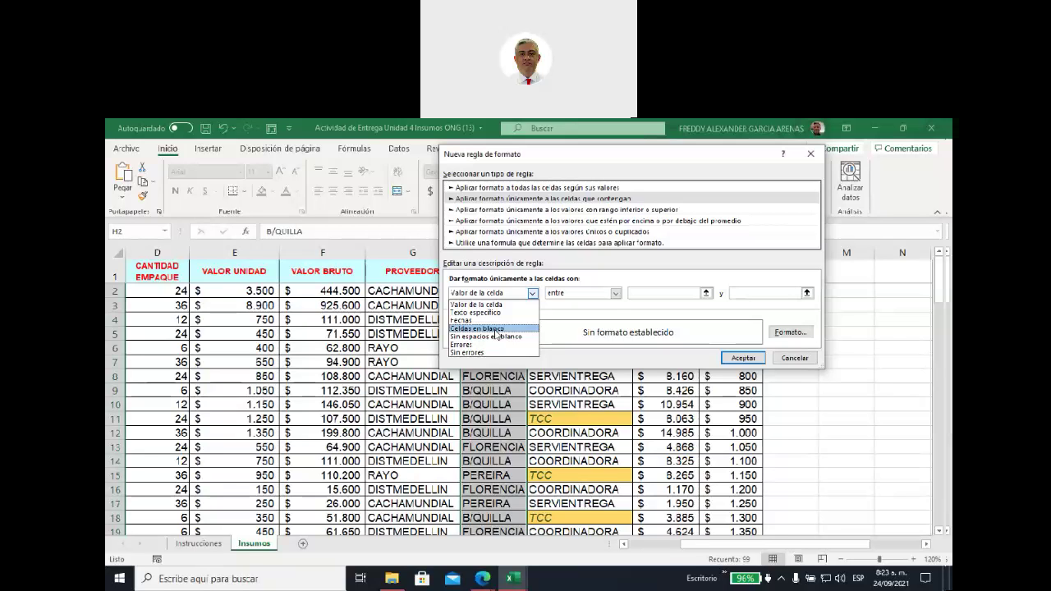
pyautogui.click(495, 329)
pyautogui.click(784, 332)
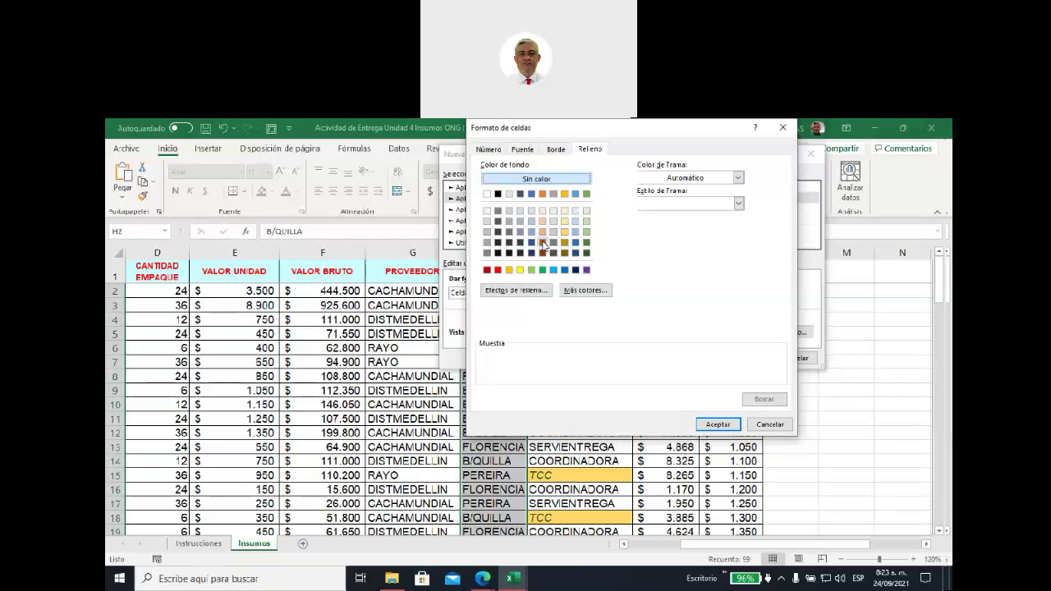
pyautogui.click(542, 242)
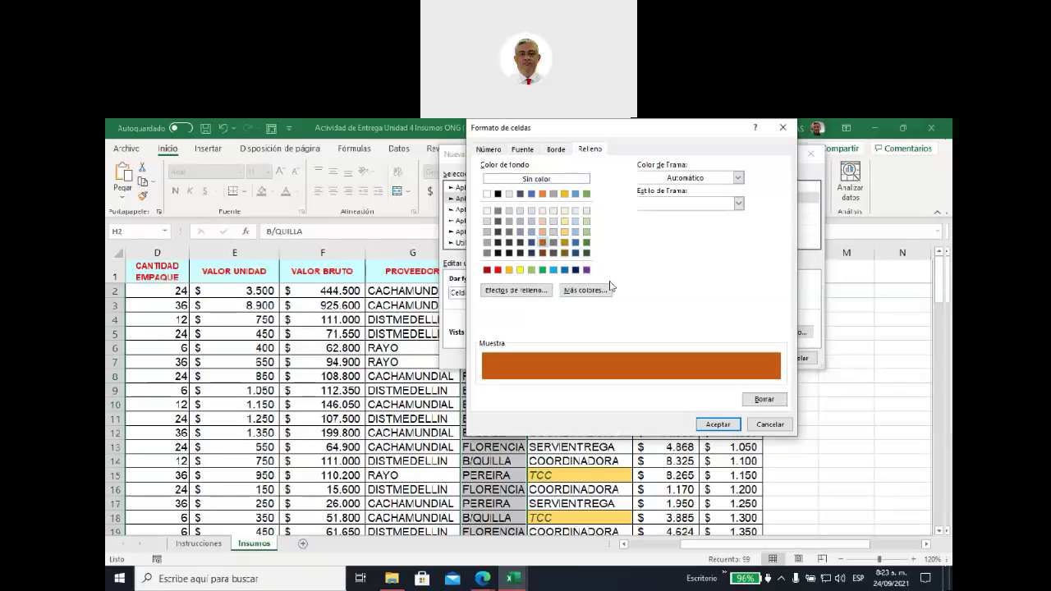
pyautogui.click(716, 425)
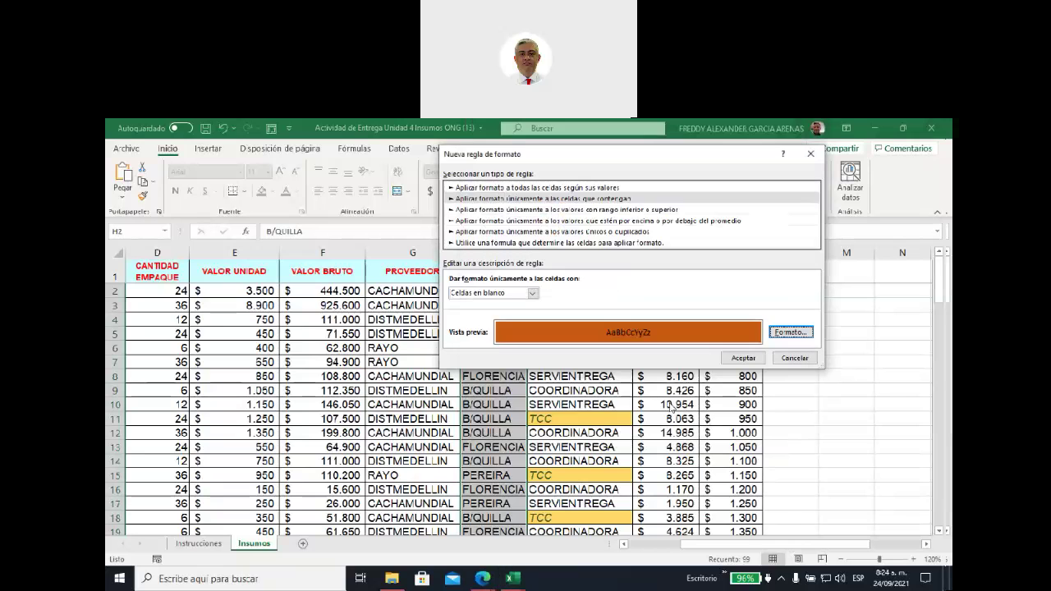
pyautogui.click(742, 357)
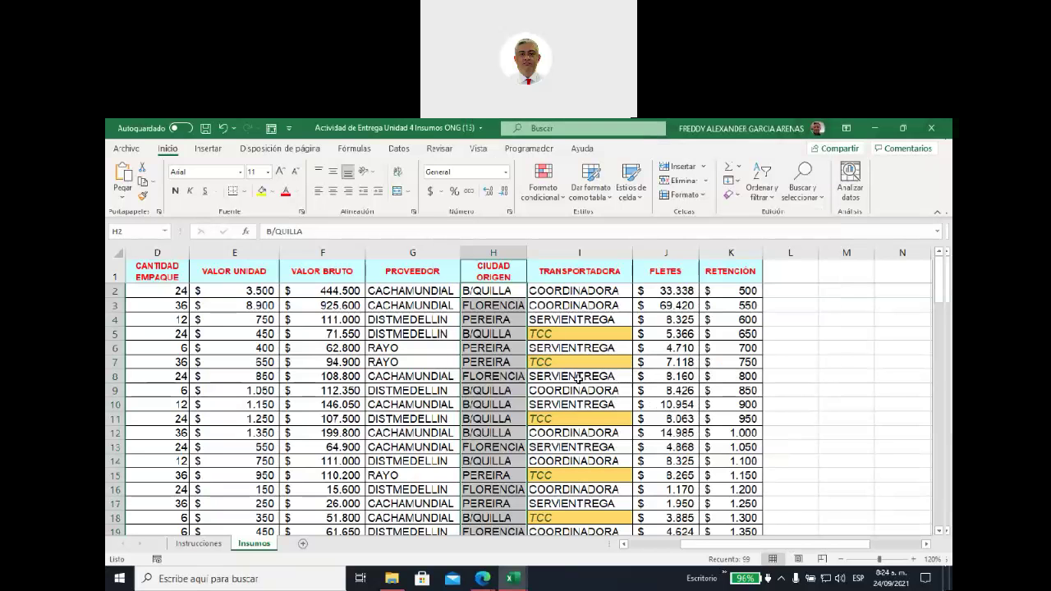
# - Empty cell H83 to check that it turns orange under the blank-cell rule
pyautogui.scroll(-3, 488, 312)
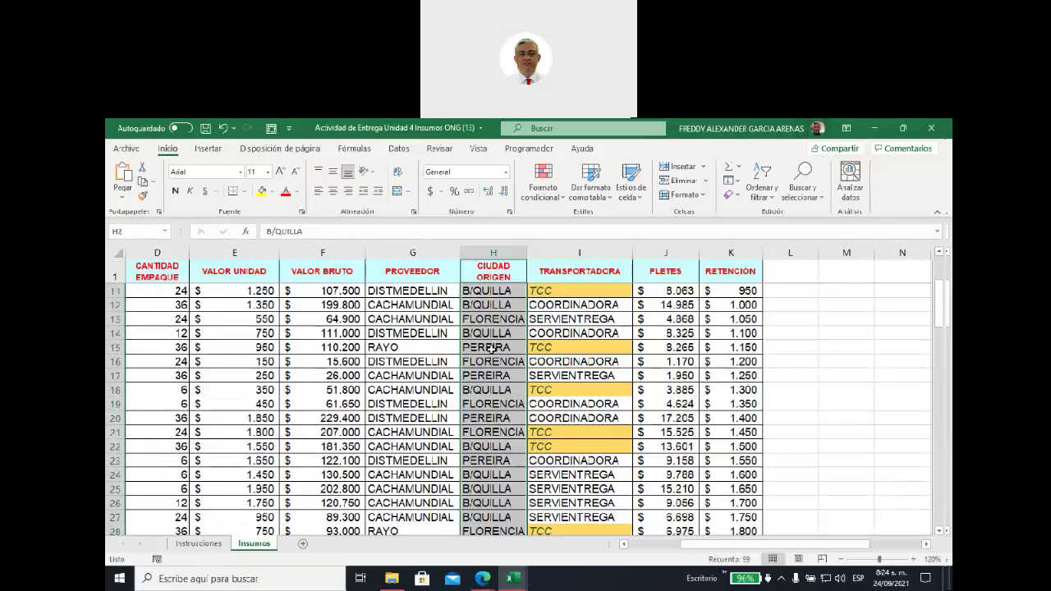
pyautogui.scroll(-3, 489, 328)
pyautogui.scroll(-7, 490, 362)
pyautogui.scroll(-1, 490, 367)
pyautogui.scroll(-4, 491, 366)
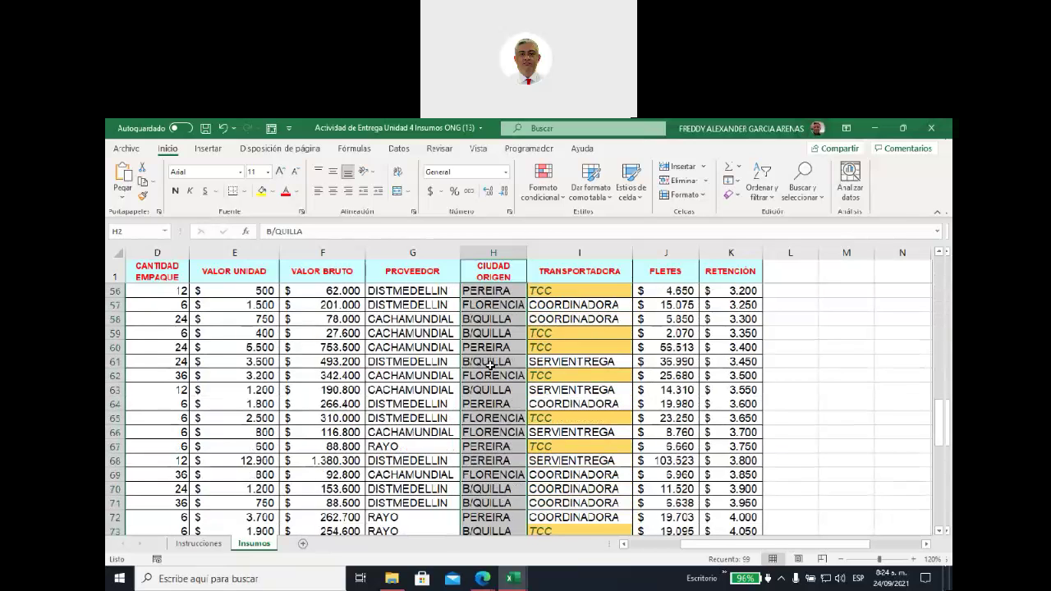
pyautogui.scroll(-3, 491, 366)
pyautogui.scroll(-4, 491, 368)
pyautogui.scroll(-4, 491, 369)
pyautogui.scroll(4, 490, 369)
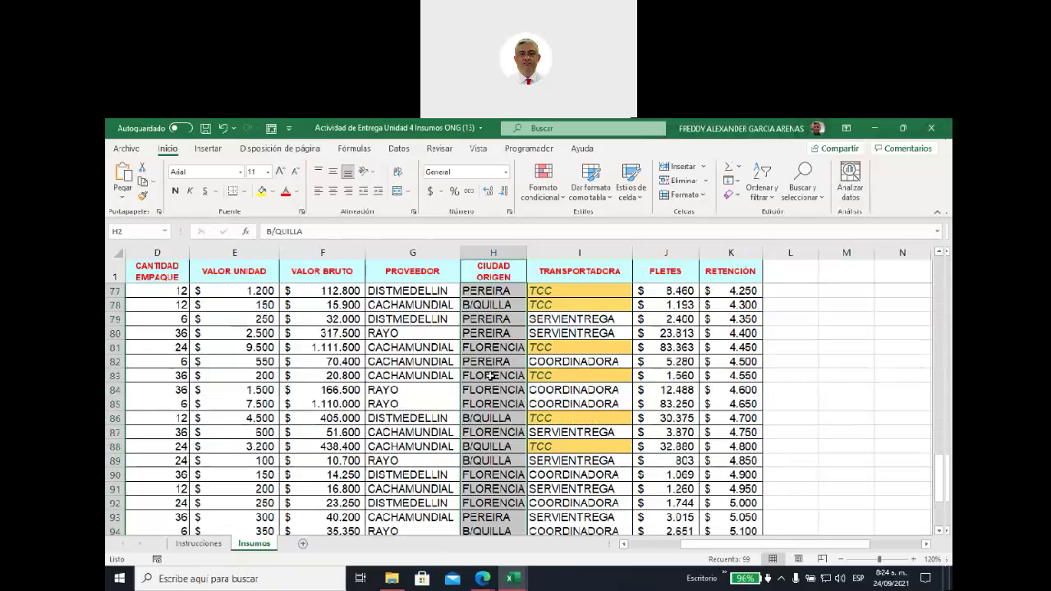
pyautogui.click(490, 375)
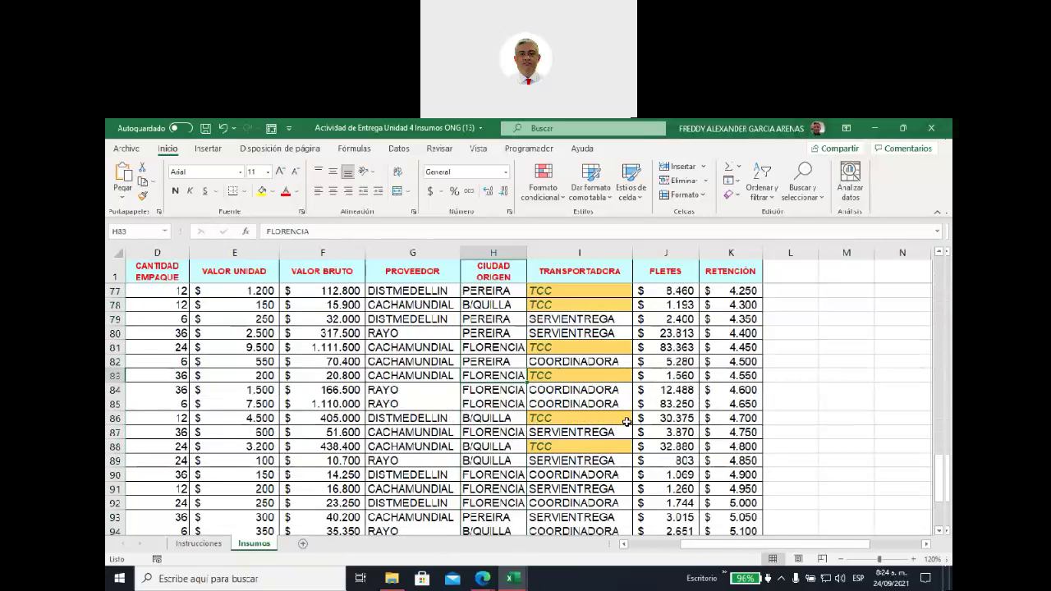
pyautogui.press('BackSpace')
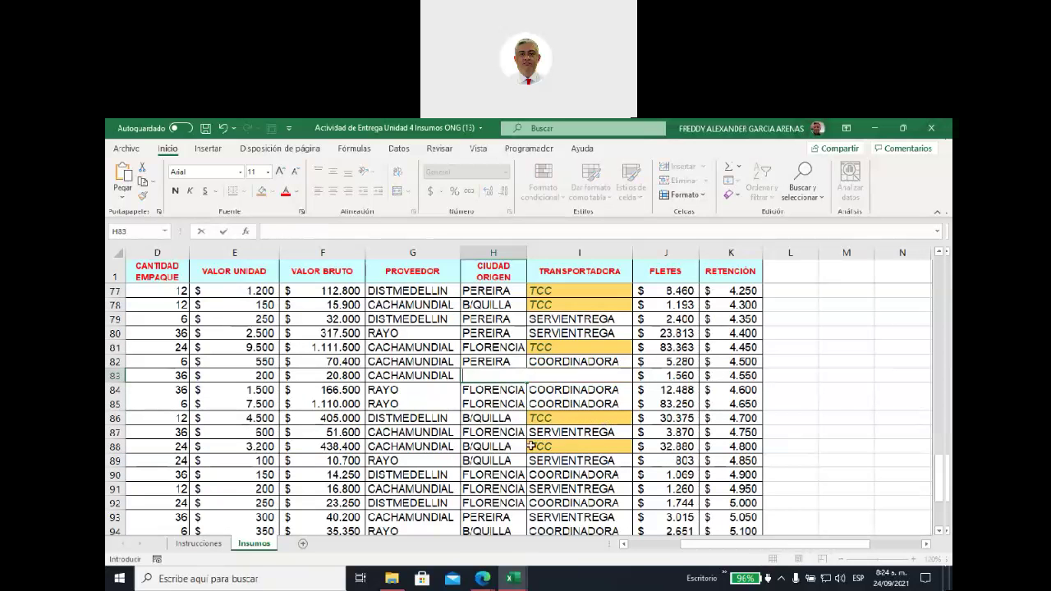
pyautogui.press('Tab')
pyautogui.write('TCC')
# - Restore FLORENCIA in H83 and select the data range E99:K100
pyautogui.click(490, 378)
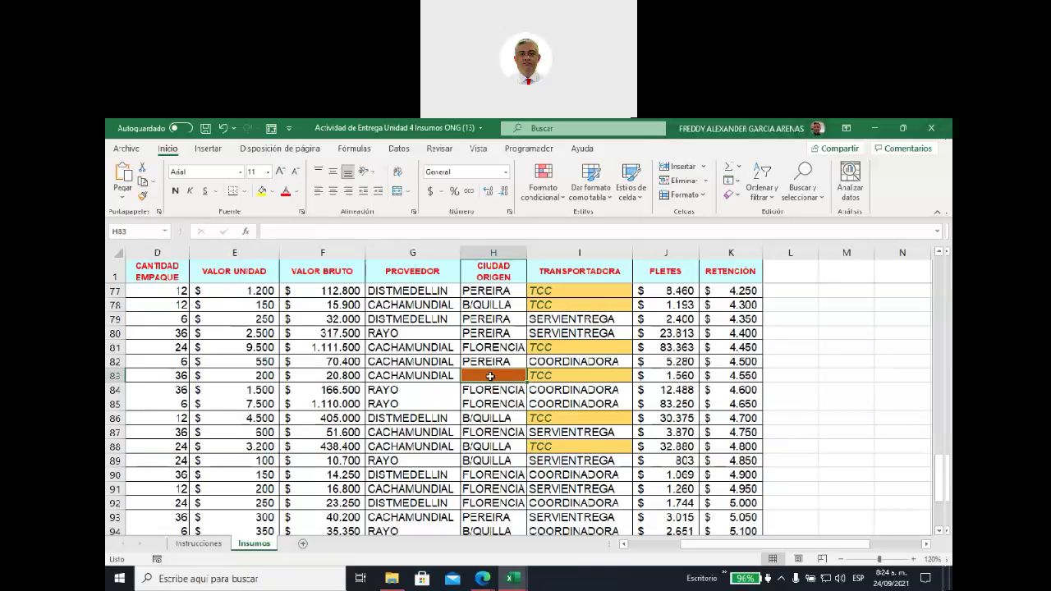
pyautogui.write('FLORENCIA')
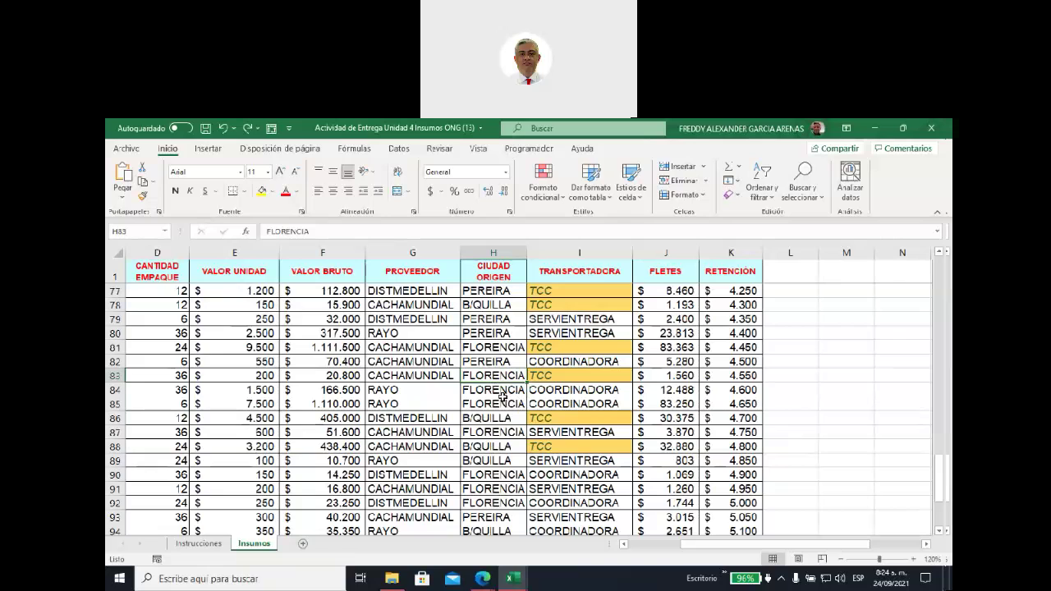
pyautogui.click(502, 401)
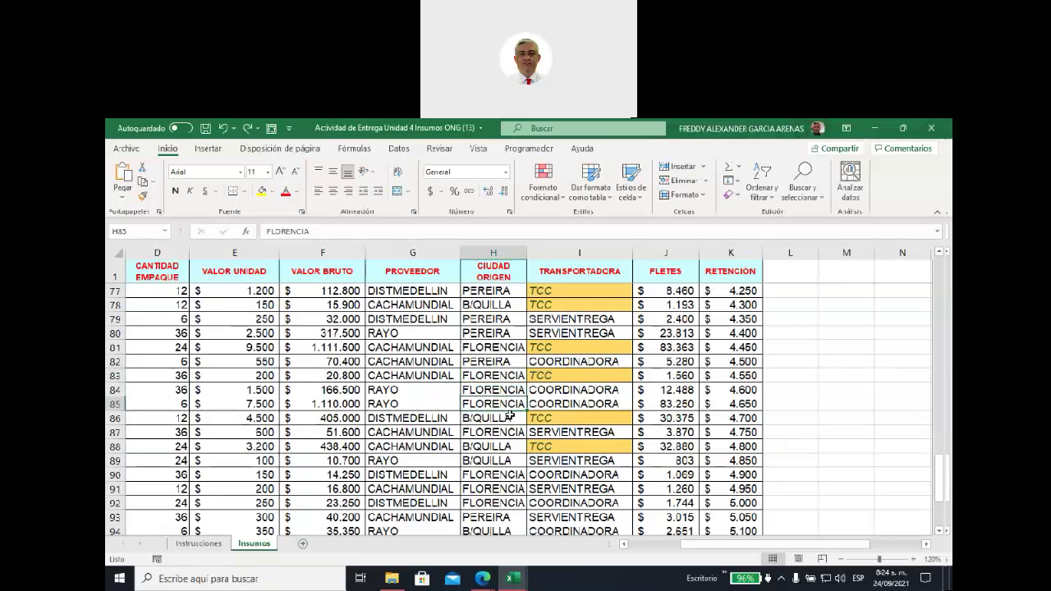
pyautogui.click(496, 378)
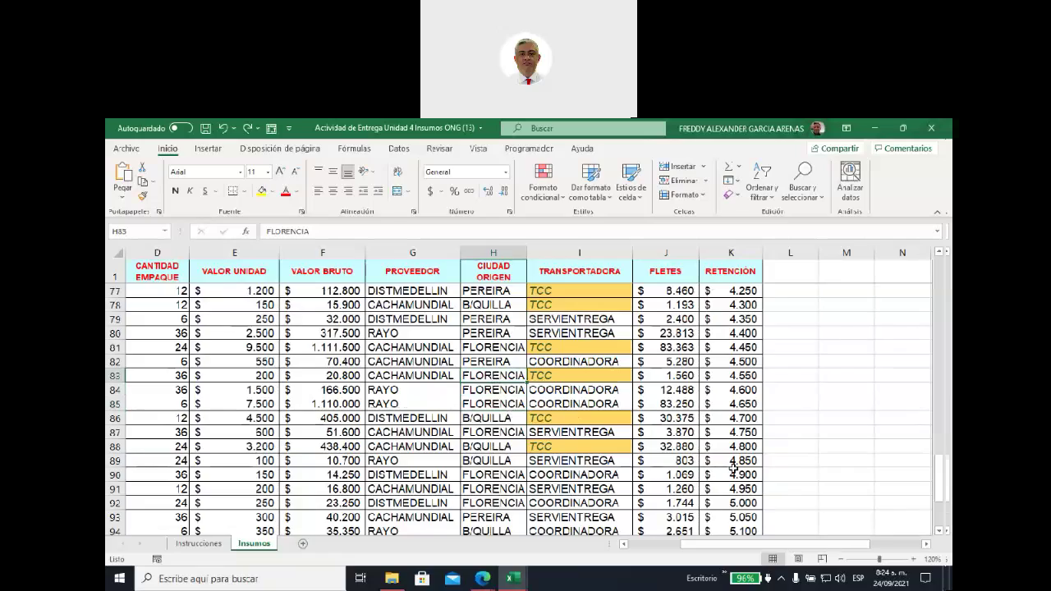
pyautogui.scroll(-4, 733, 468)
pyautogui.scroll(1, 734, 468)
pyautogui.moveTo(734, 489)
pyautogui.mouseDown()
pyautogui.moveTo(180, 475)
pyautogui.moveTo(191, 146)
pyautogui.moveTo(188, 293)
pyautogui.mouseUp()
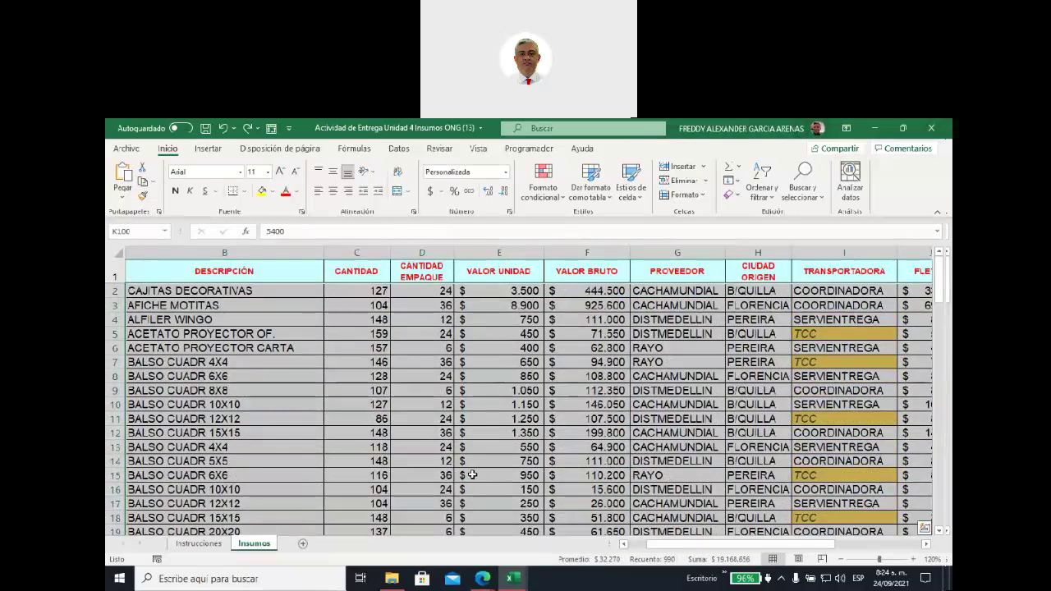
# - Create a 'Celdas en blanco' rule that gives blank cells in the selected Insumos table a yellow fill
pyautogui.click(544, 182)
pyautogui.moveTo(582, 230)
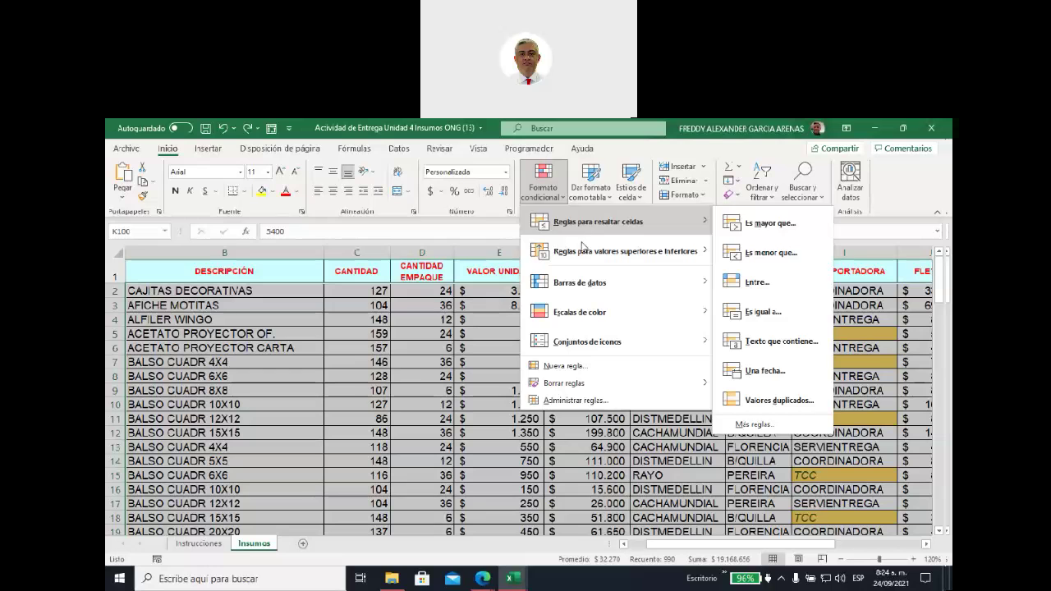
pyautogui.click(576, 367)
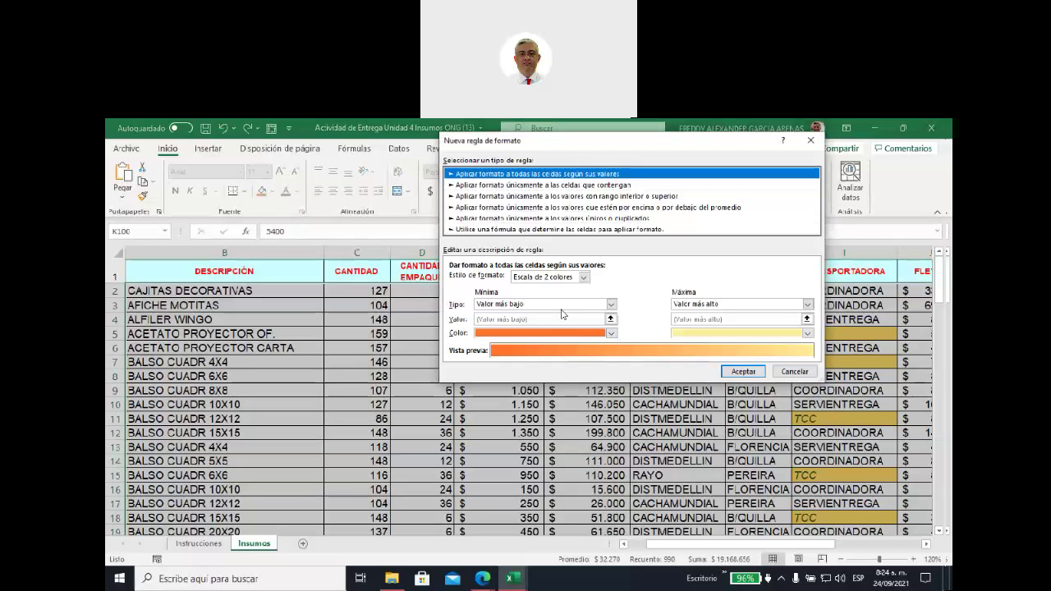
pyautogui.click(600, 187)
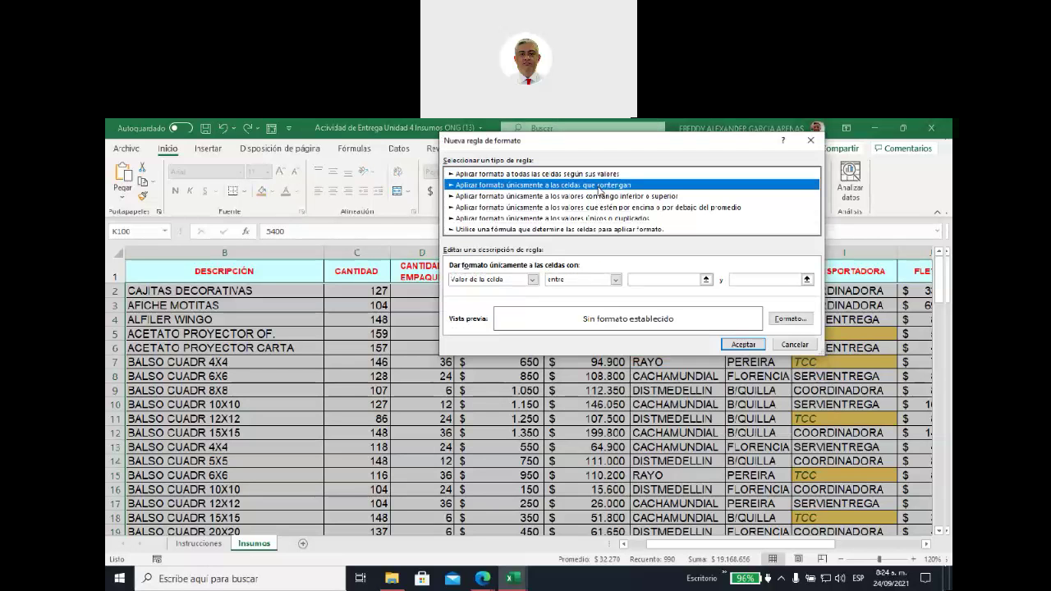
pyautogui.click(532, 279)
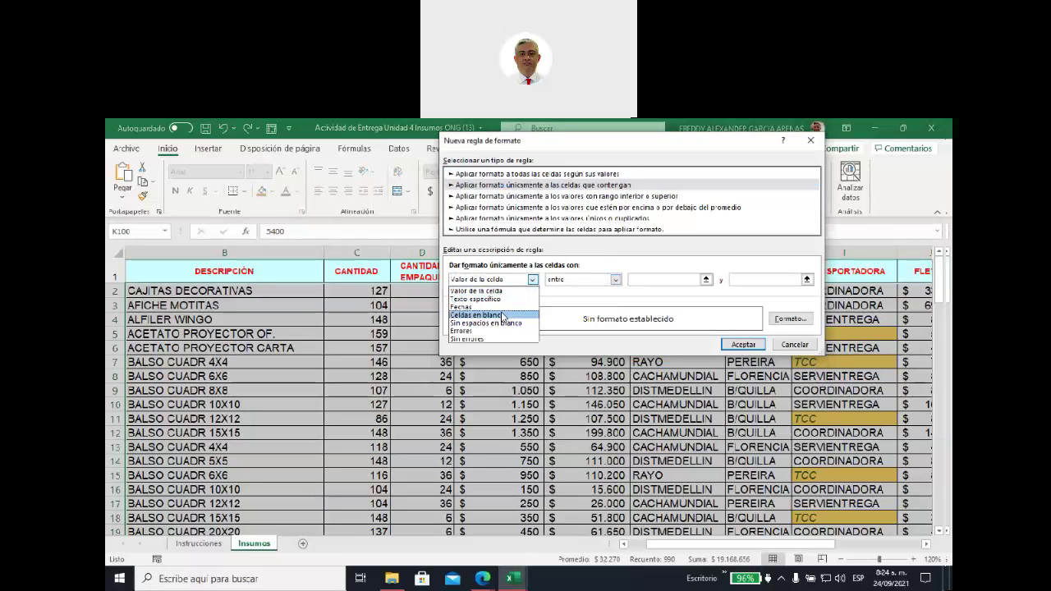
pyautogui.click(504, 315)
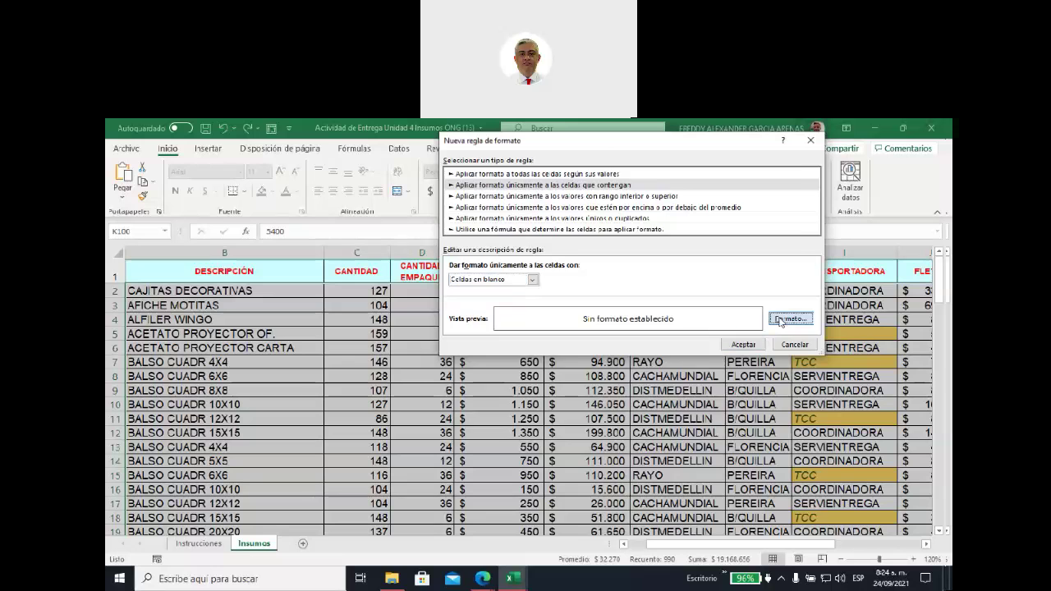
pyautogui.click(790, 319)
pyautogui.click(519, 270)
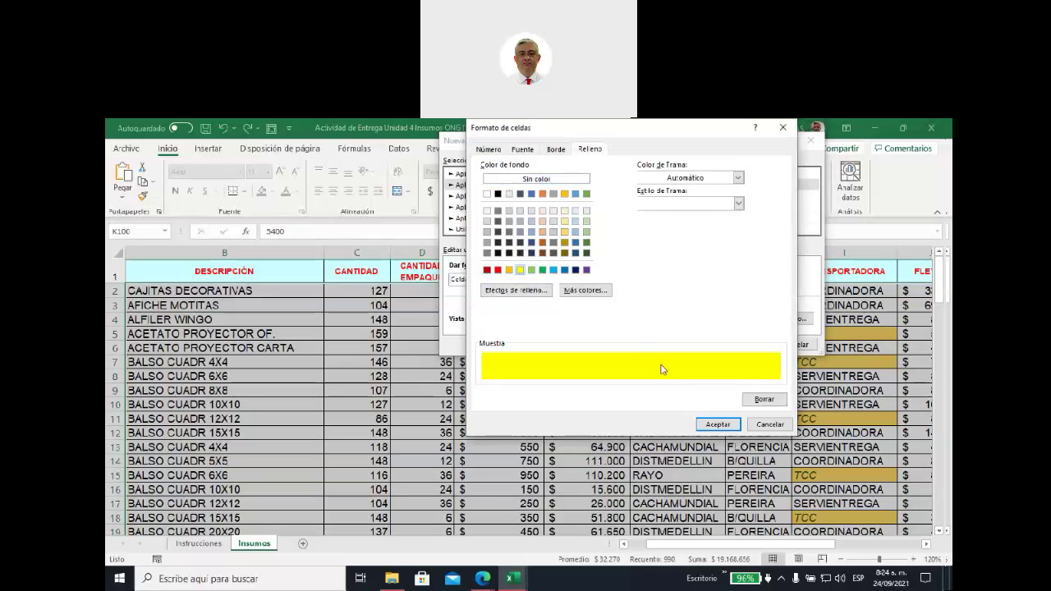
pyautogui.click(712, 425)
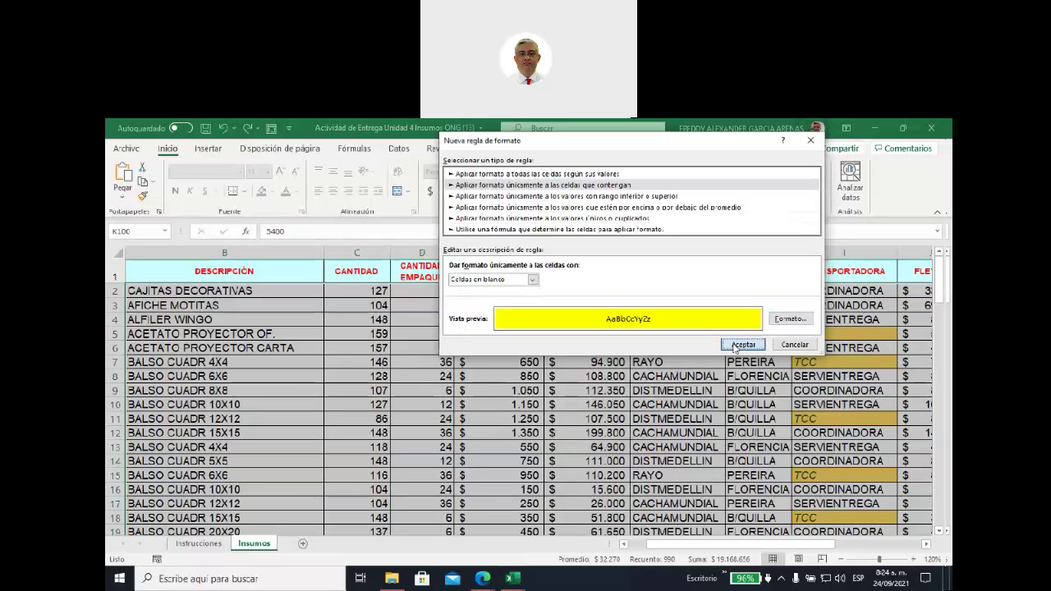
pyautogui.click(735, 347)
pyautogui.scroll(-3, 670, 390)
pyautogui.scroll(-2, 670, 392)
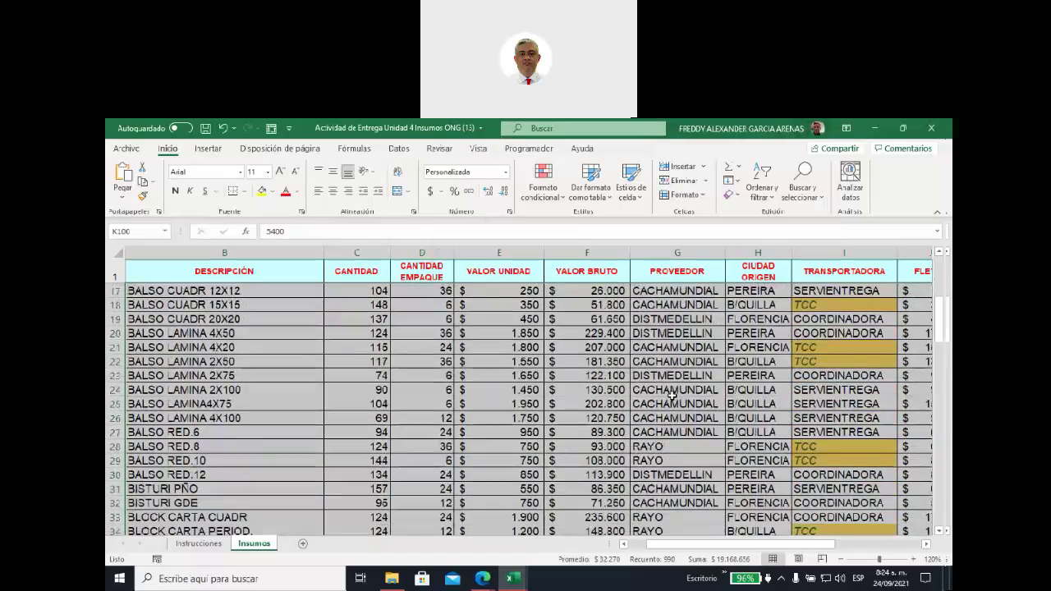
pyautogui.scroll(-2, 670, 395)
pyautogui.scroll(-2, 671, 396)
pyautogui.scroll(1, 670, 395)
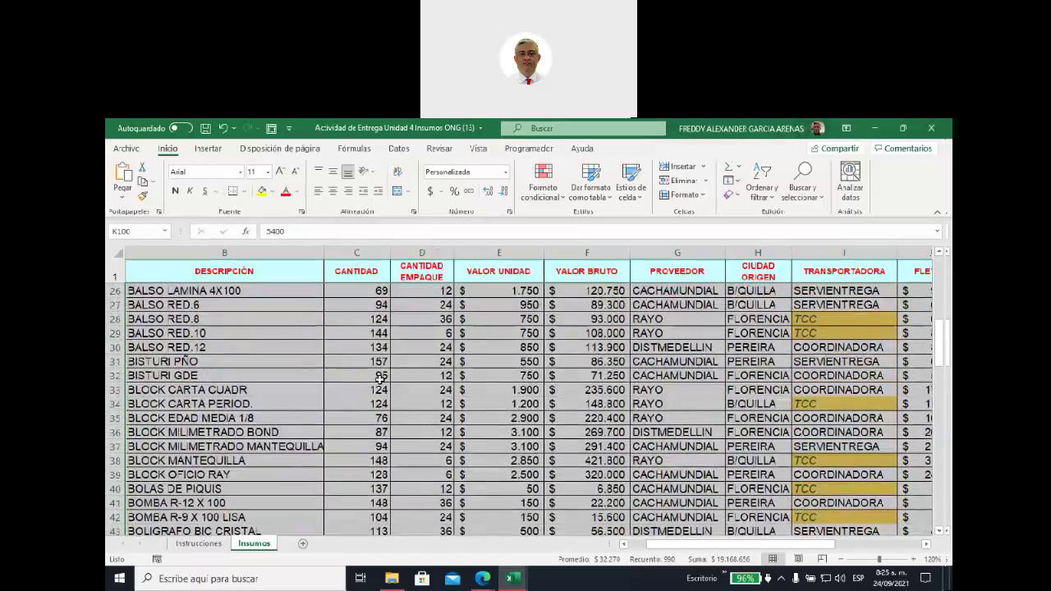
pyautogui.click(361, 375)
pyautogui.press('Delete')
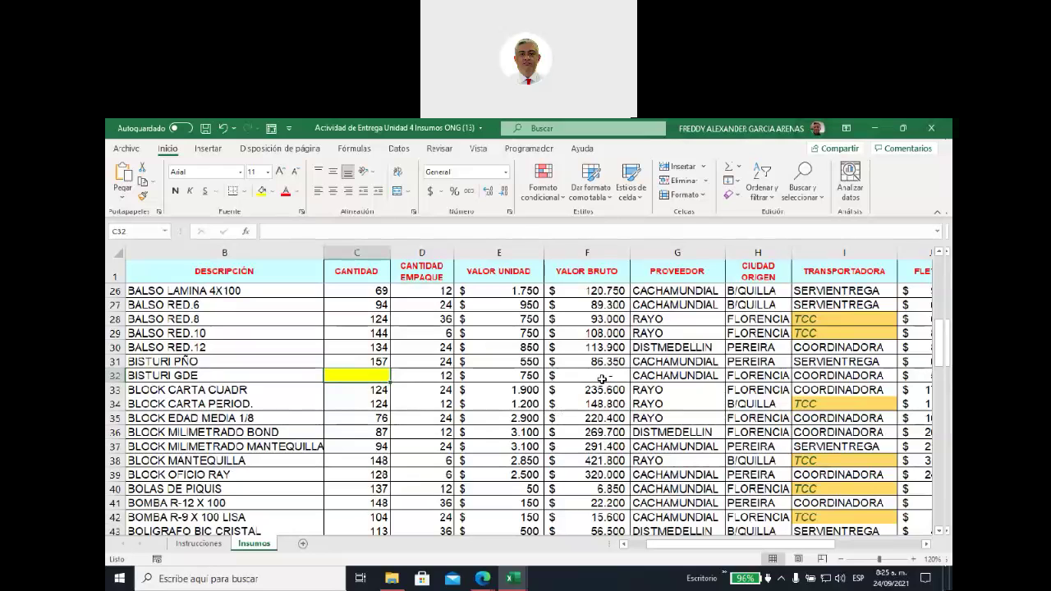
pyautogui.click(603, 432)
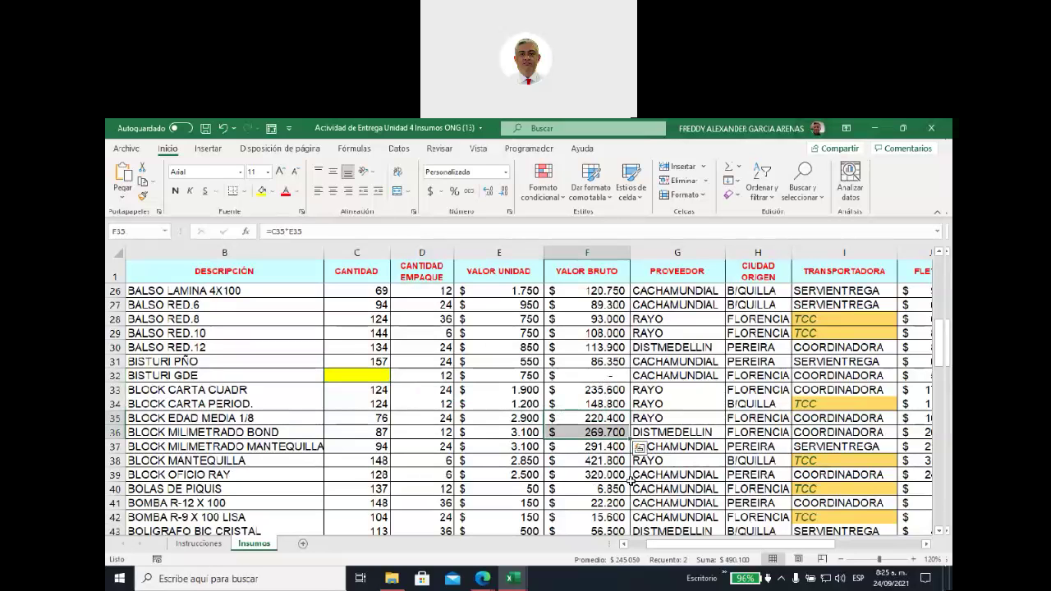
pyautogui.click(665, 434)
pyautogui.press('Delete')
pyautogui.click(534, 488)
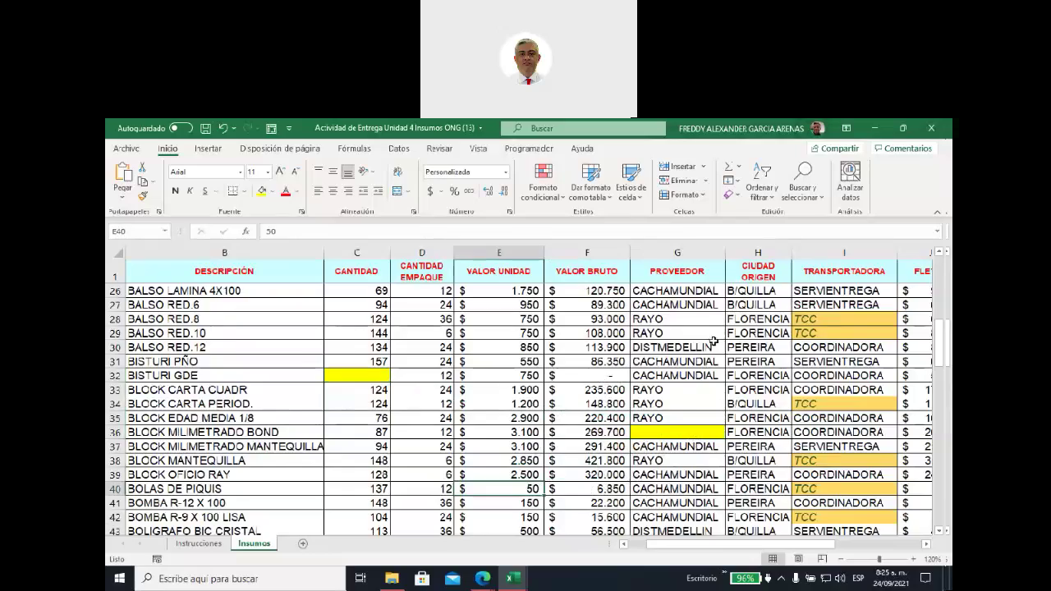
pyautogui.scroll(3, 705, 362)
pyautogui.scroll(2, 705, 361)
pyautogui.click(588, 305)
pyautogui.press('Delete')
pyautogui.scroll(-1, 645, 342)
pyautogui.scroll(-2, 644, 342)
pyautogui.scroll(-1, 645, 341)
pyautogui.scroll(2, 645, 341)
pyautogui.scroll(3, 644, 342)
pyautogui.scroll(1, 645, 341)
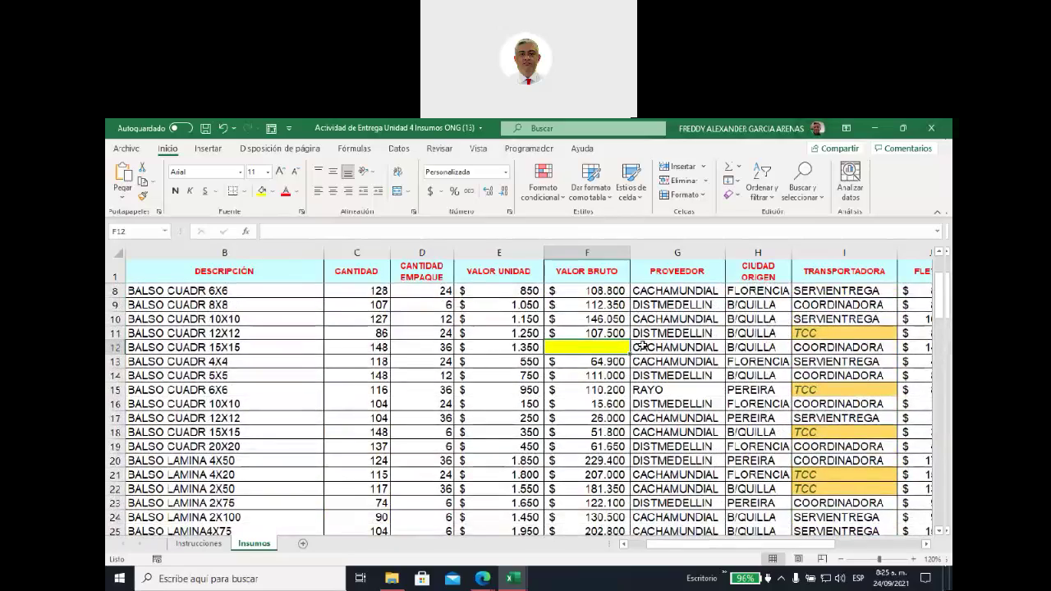
pyautogui.scroll(-3, 645, 342)
pyautogui.scroll(-1, 645, 346)
pyautogui.click(740, 347)
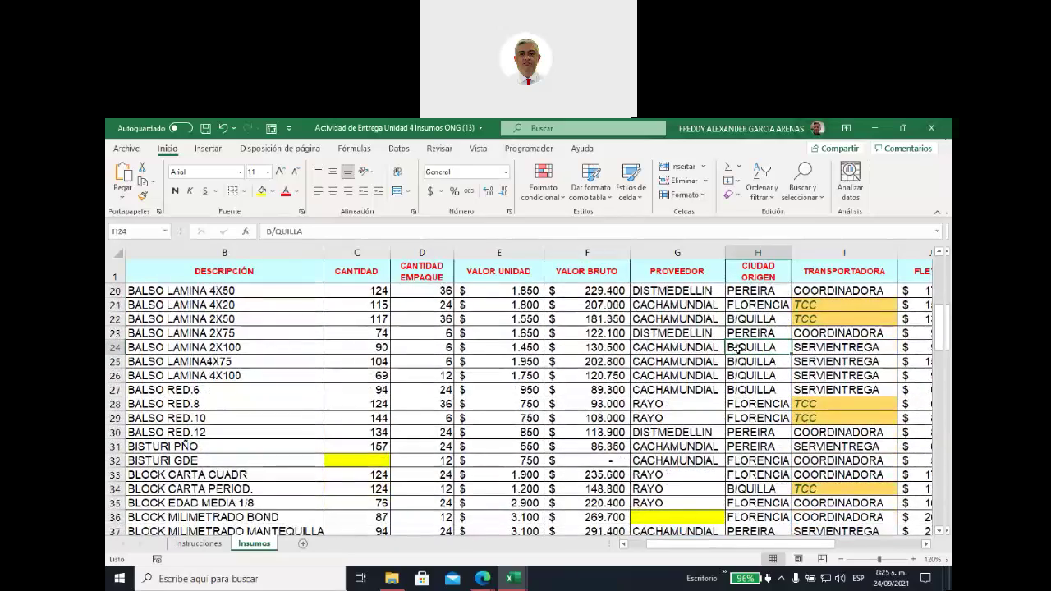
pyautogui.press('Delete')
pyautogui.click(698, 378)
pyautogui.scroll(-1, 699, 396)
pyautogui.click(747, 460)
pyautogui.press('Delete')
pyautogui.scroll(-3, 772, 434)
pyautogui.scroll(1, 707, 509)
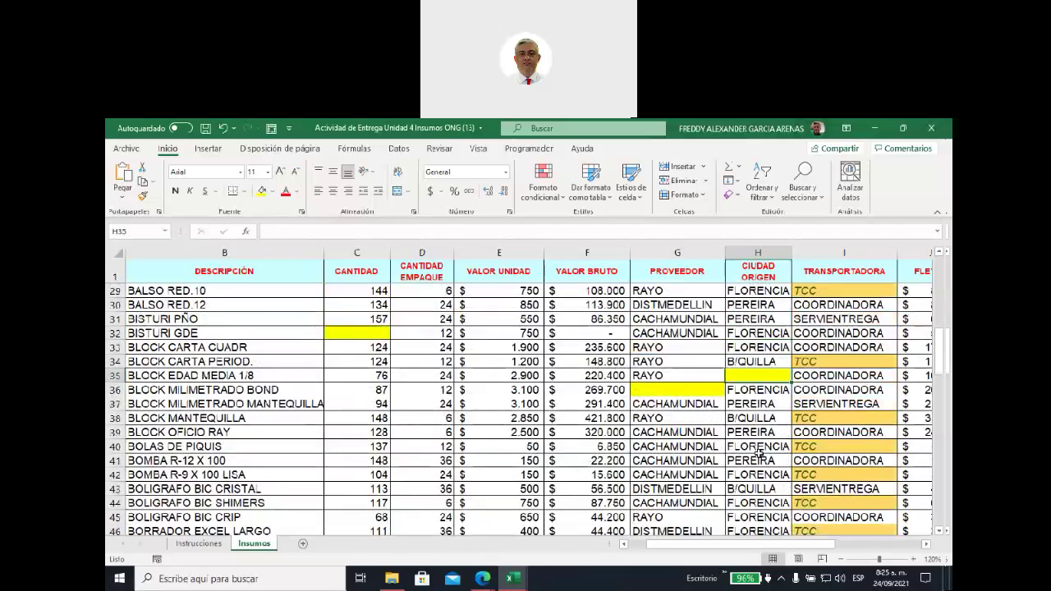
pyautogui.moveTo(699, 542); pyautogui.dragTo(732, 543)
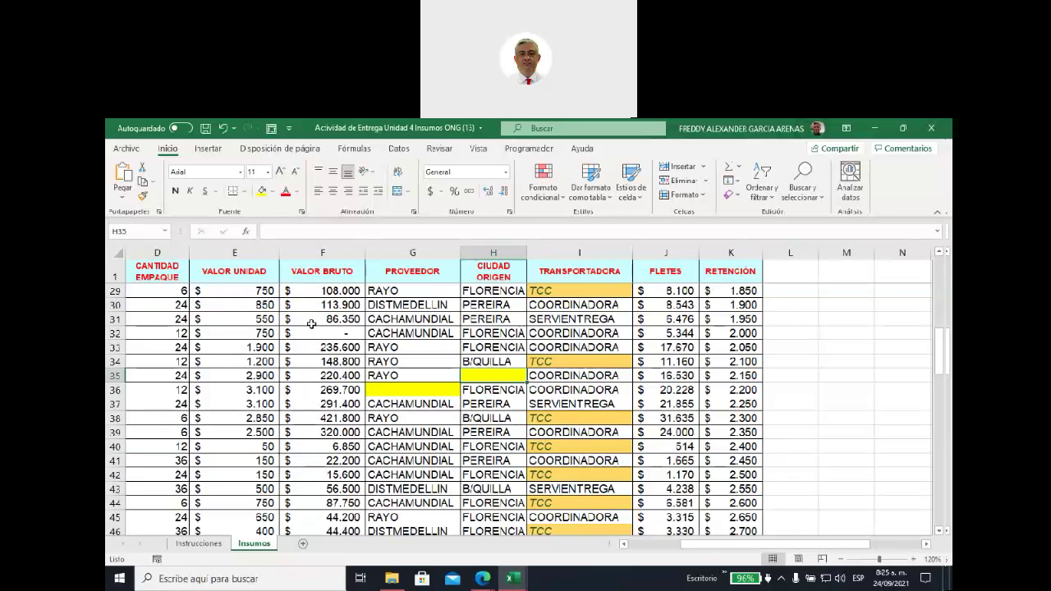
pyautogui.click(331, 333)
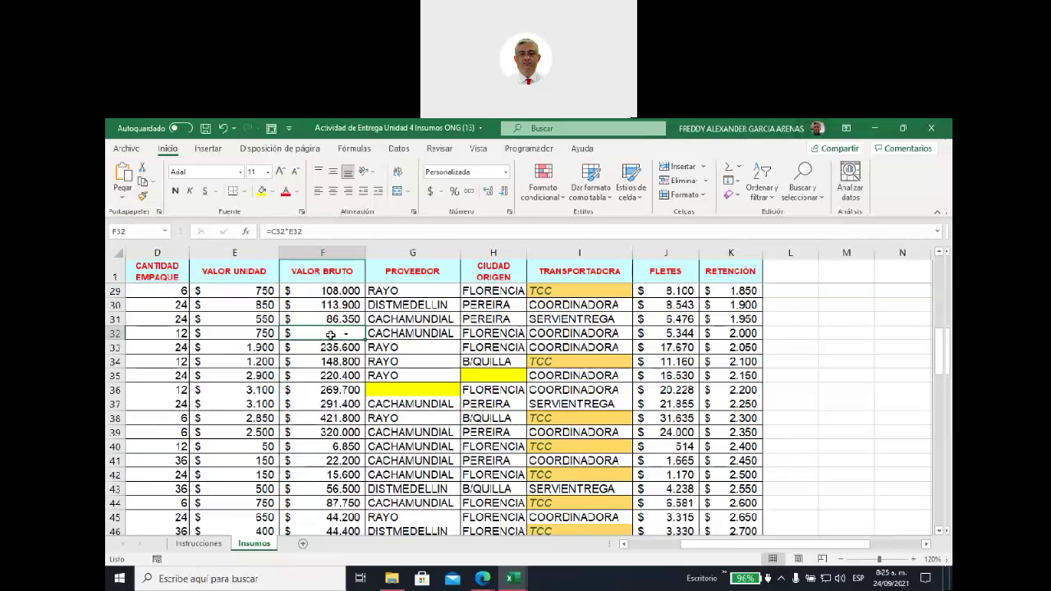
# - Bring DESCRIPCIÓN and CANTIDAD back into view and undo the cleared city in row 35
pyautogui.click(623, 545)
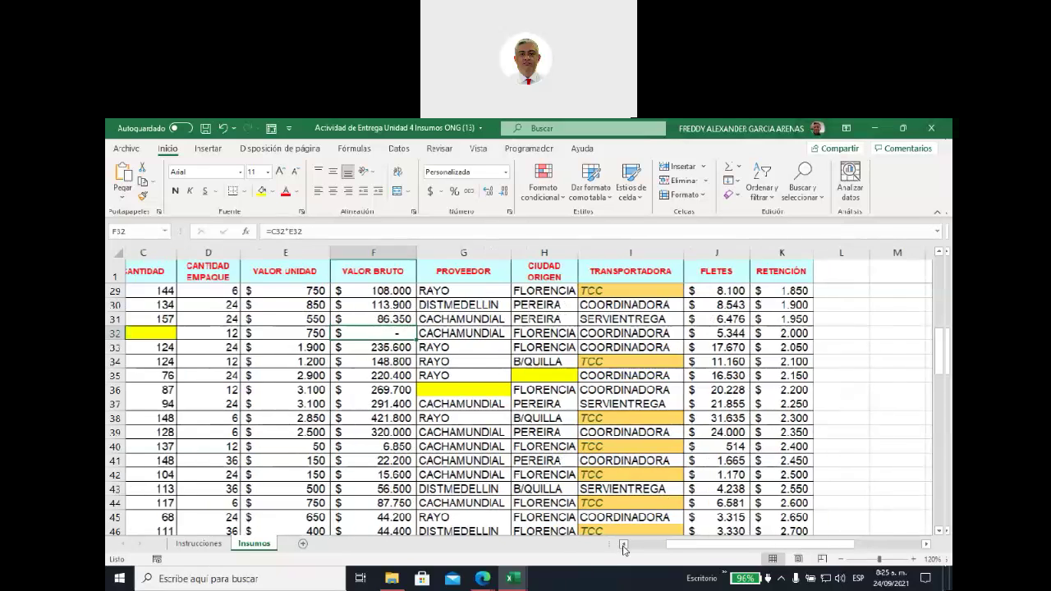
pyautogui.click(624, 545)
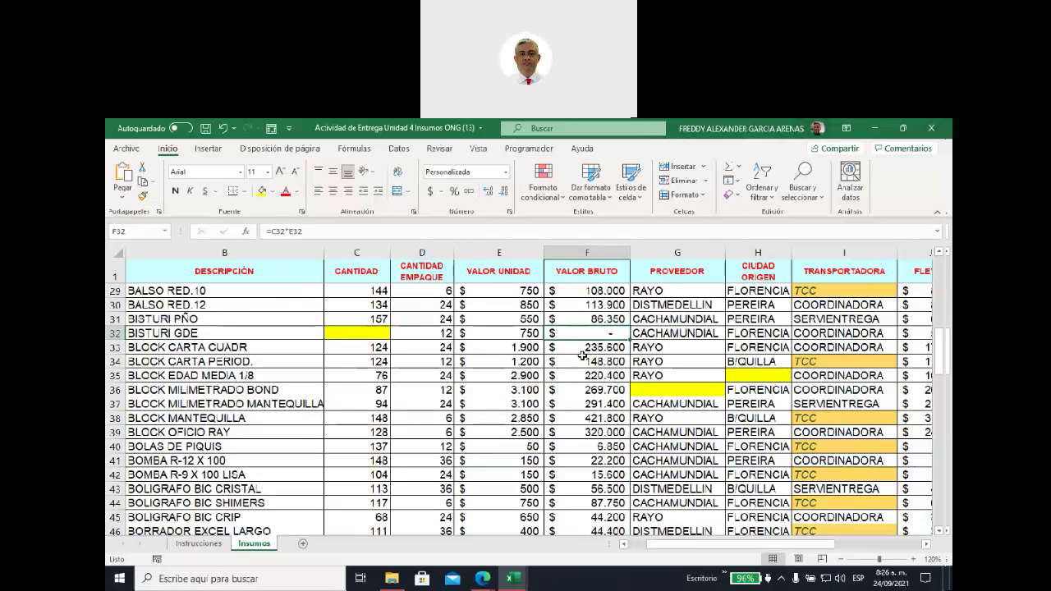
pyautogui.hotkey('ctrl', 'z')
pyautogui.hotkey('ctrl', 'z')
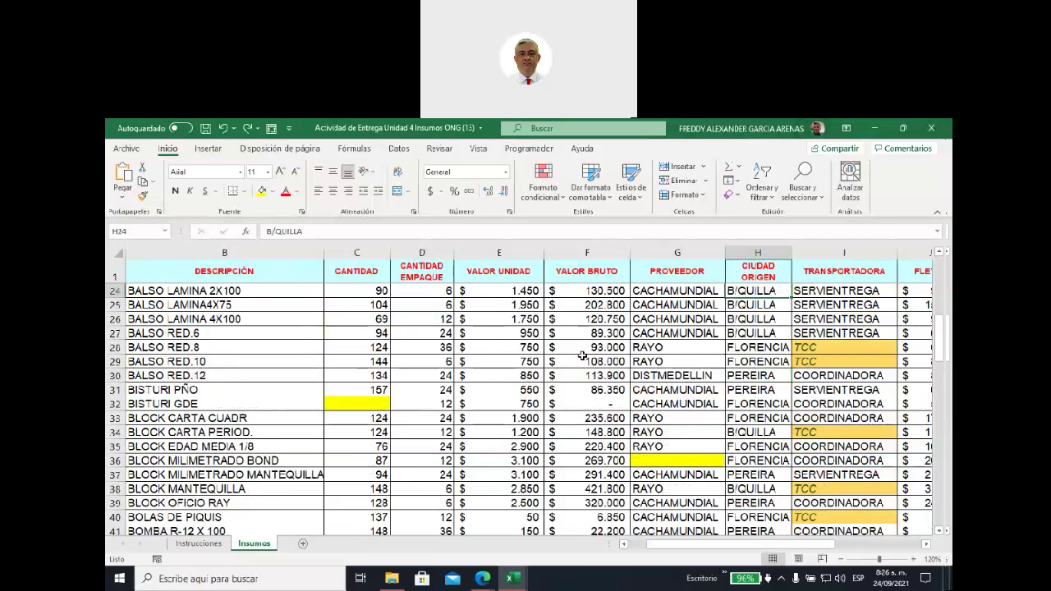
pyautogui.hotkey('ctrl', 'z')
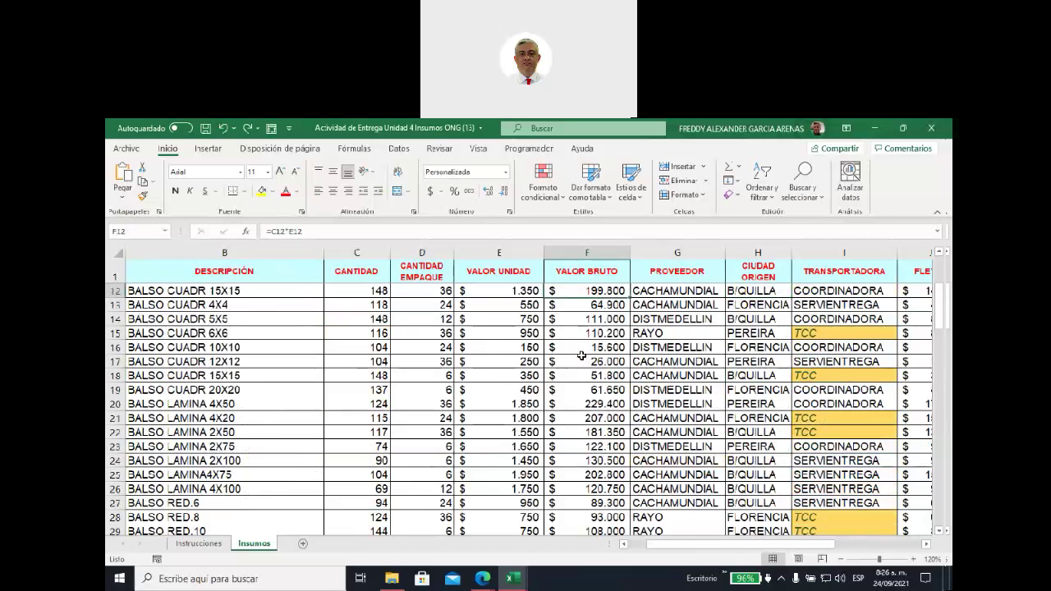
# - Undo further to restore row 36's supplier and BISTURI GDE's quantity of 95
pyautogui.scroll(-4, 592, 365)
pyautogui.hotkey('ctrl', 'z')
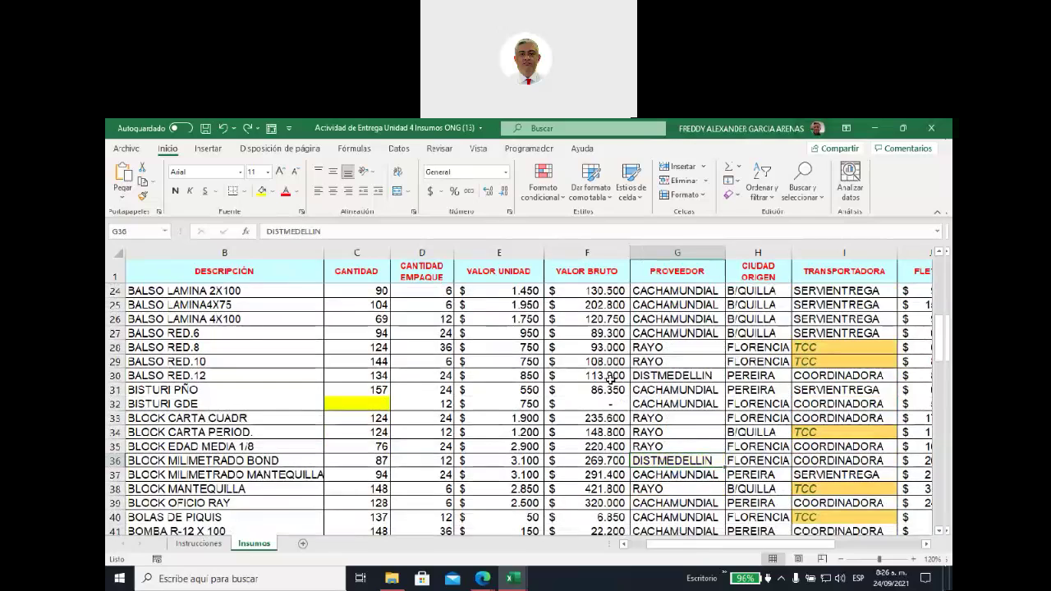
pyautogui.hotkey('ctrl', 'z')
pyautogui.hotkey('ctrl', 'z')
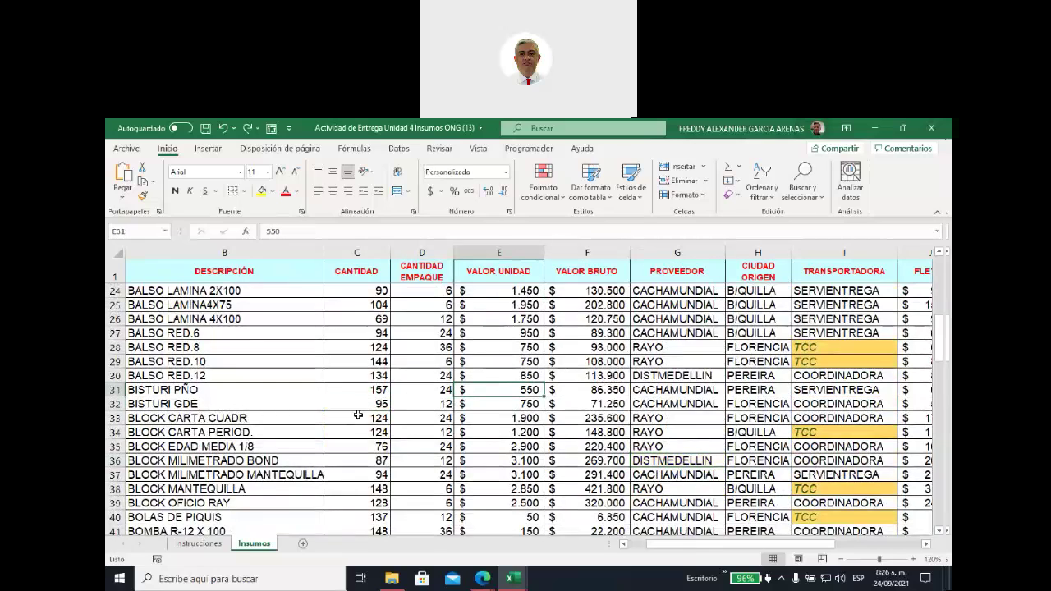
pyautogui.scroll(-2, 572, 420)
pyautogui.scroll(-2, 572, 421)
pyautogui.scroll(5, 572, 420)
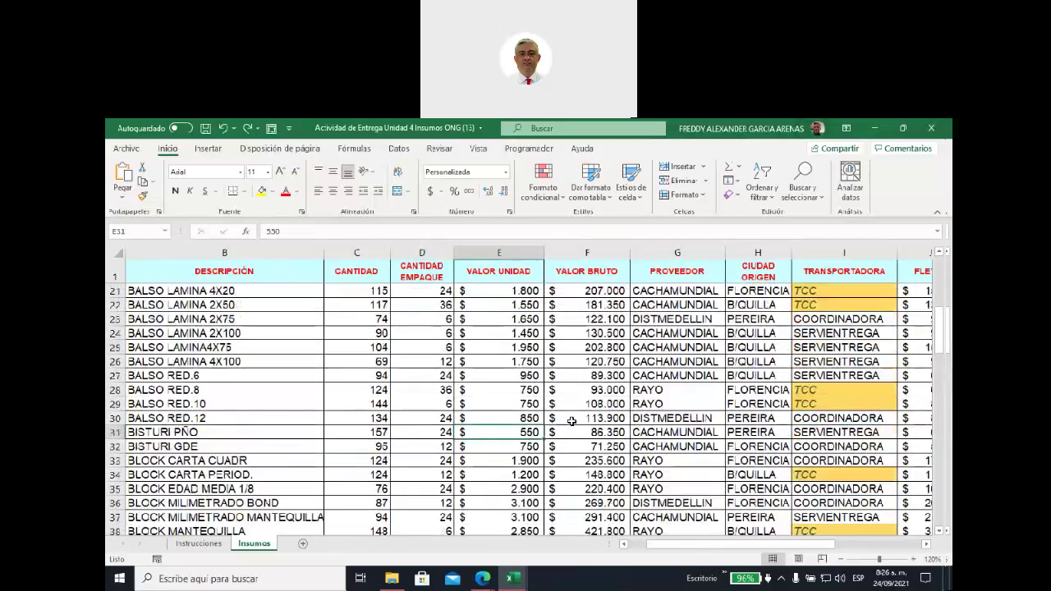
pyautogui.scroll(2, 572, 420)
pyautogui.scroll(2, 566, 407)
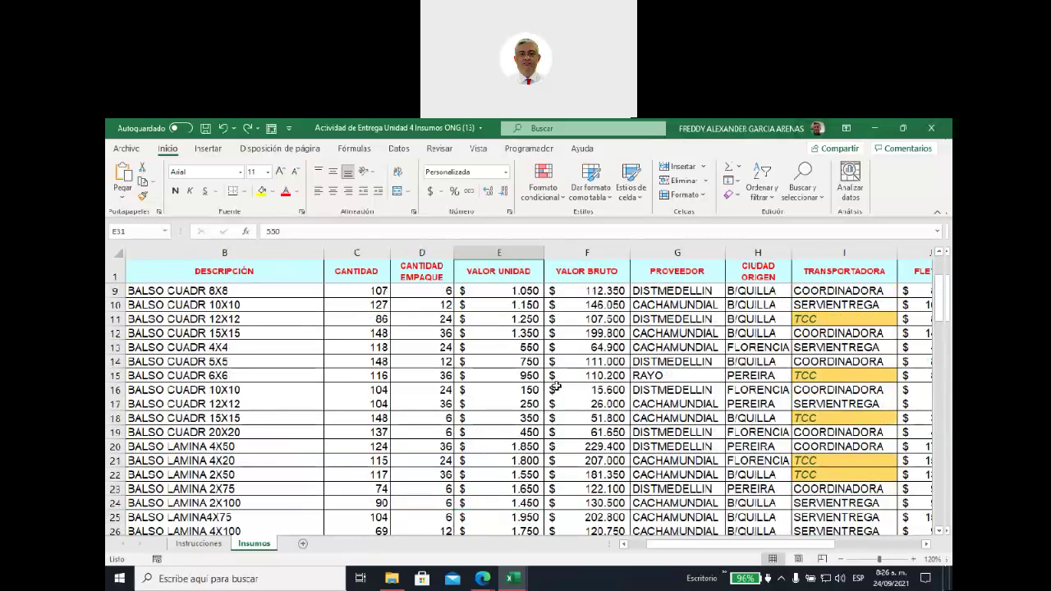
pyautogui.scroll(3, 557, 387)
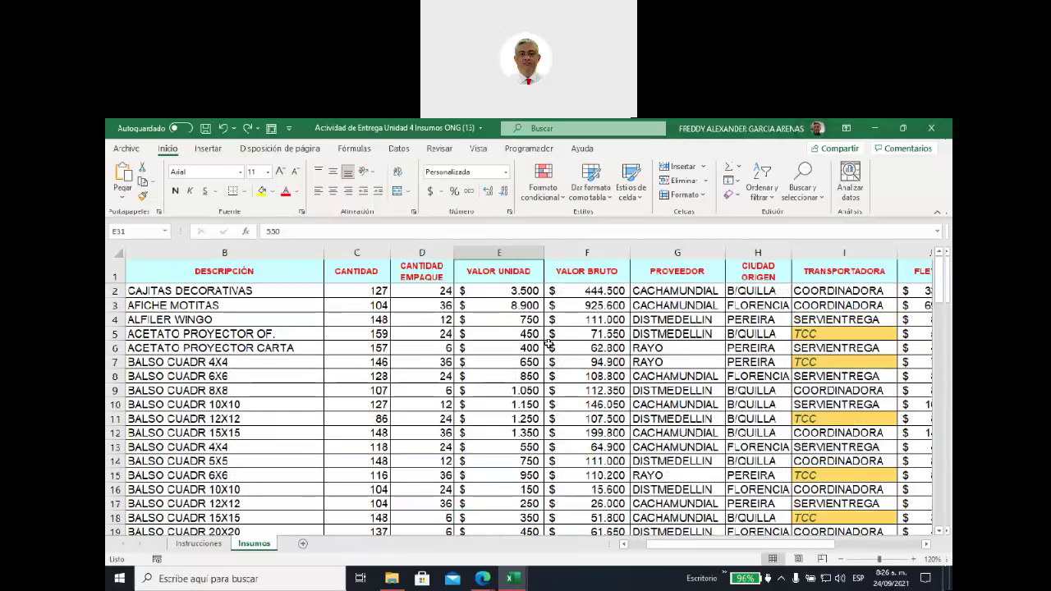
# - Select the VALOR UNIDAD values from E2 to E100
pyautogui.click(560, 202)
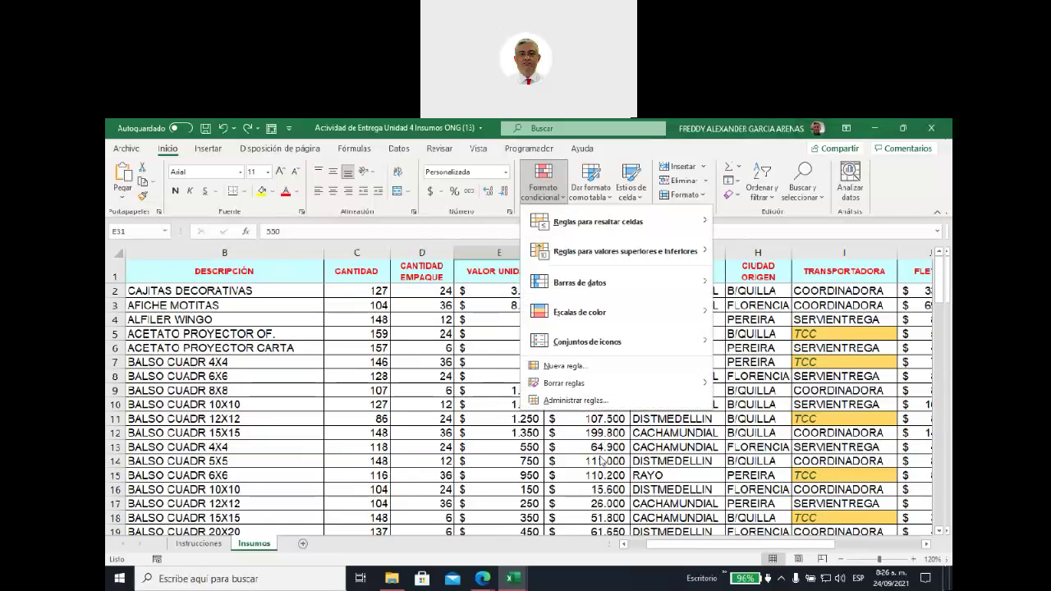
pyautogui.click(600, 457)
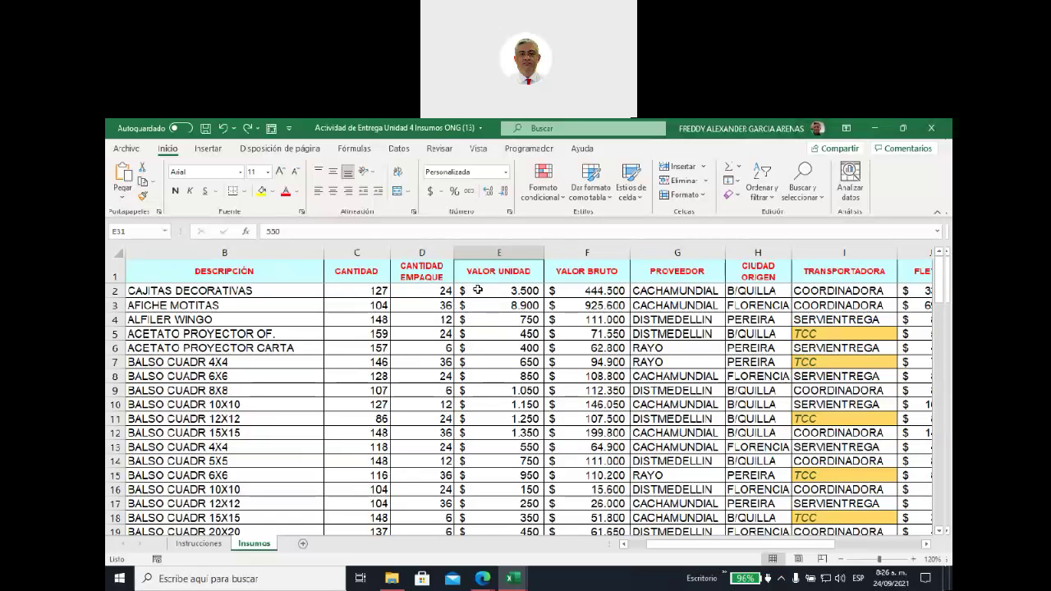
pyautogui.moveTo(479, 291); pyautogui.dragTo(506, 525)
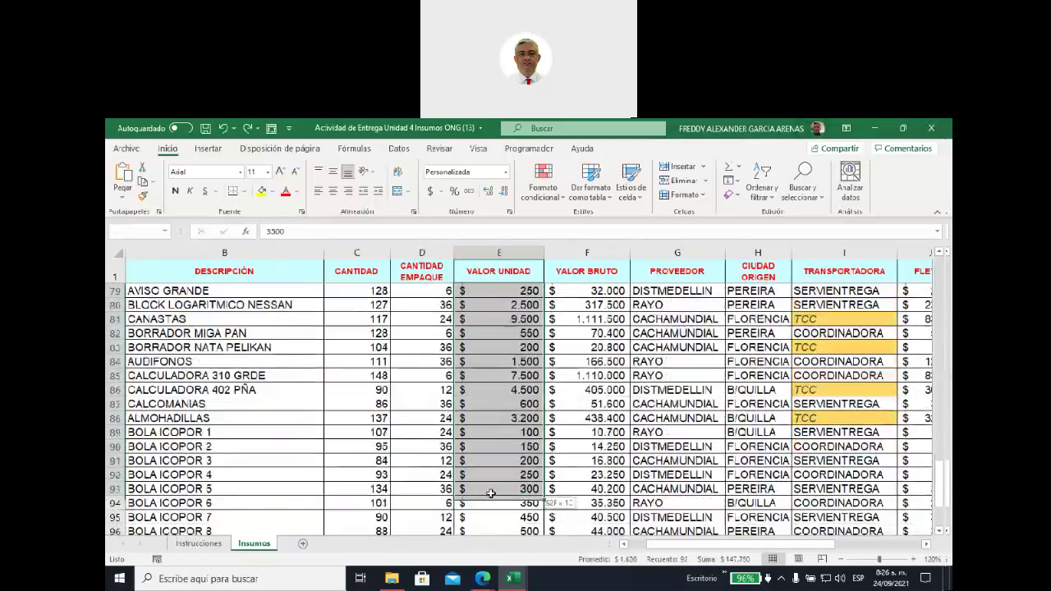
pyautogui.moveTo(506, 525); pyautogui.dragTo(507, 490)
pyautogui.scroll(7, 545, 454)
pyautogui.scroll(6, 544, 450)
pyautogui.scroll(6, 542, 446)
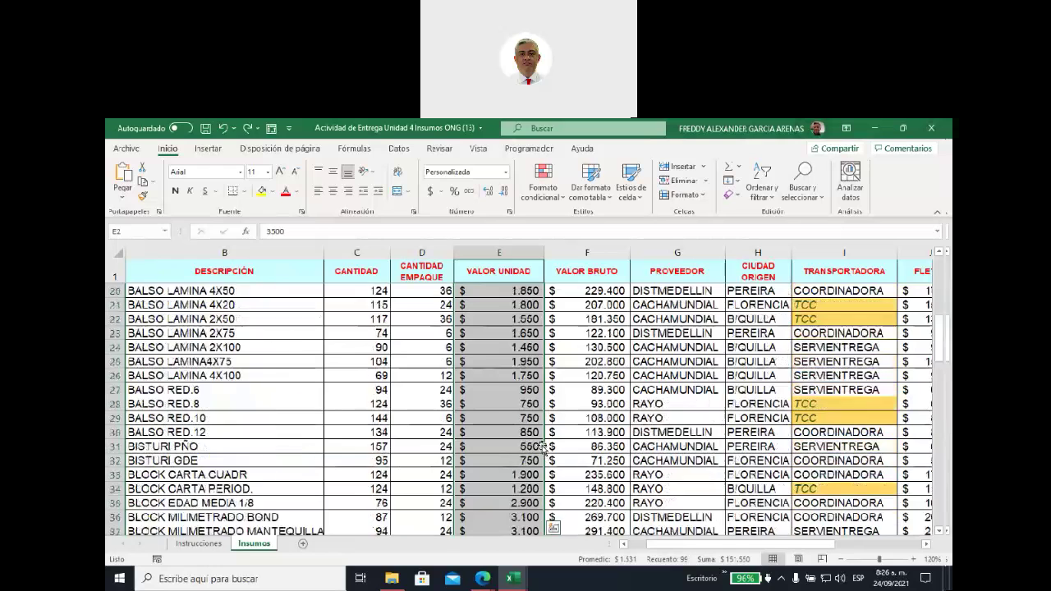
pyautogui.scroll(6, 541, 442)
pyautogui.scroll(3, 541, 441)
# - Create a duplicate-values rule giving repeated VALOR UNIDAD cells a grey fill and white text
pyautogui.click(563, 200)
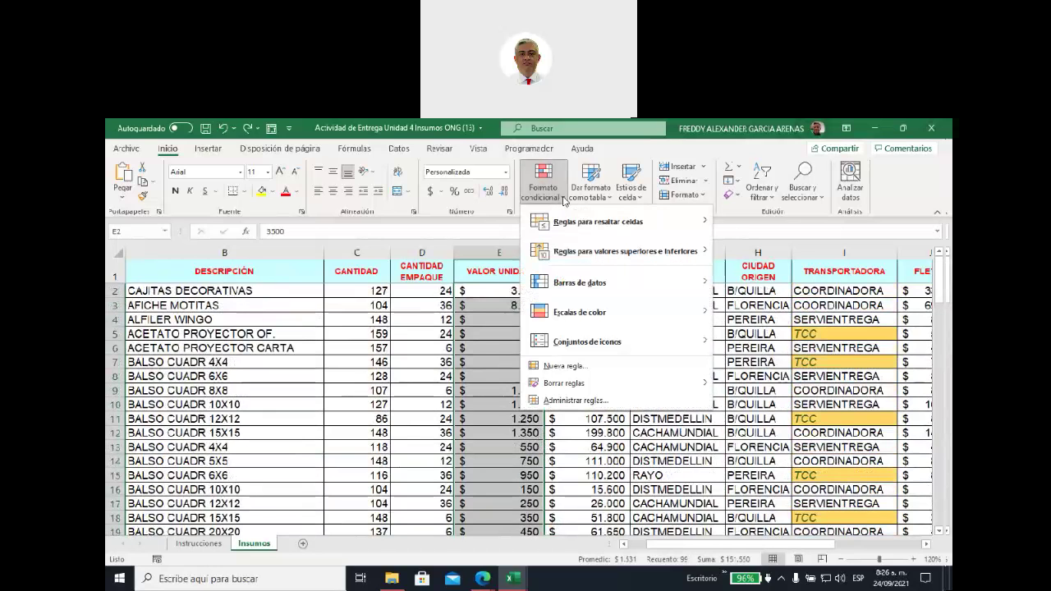
pyautogui.click(566, 367)
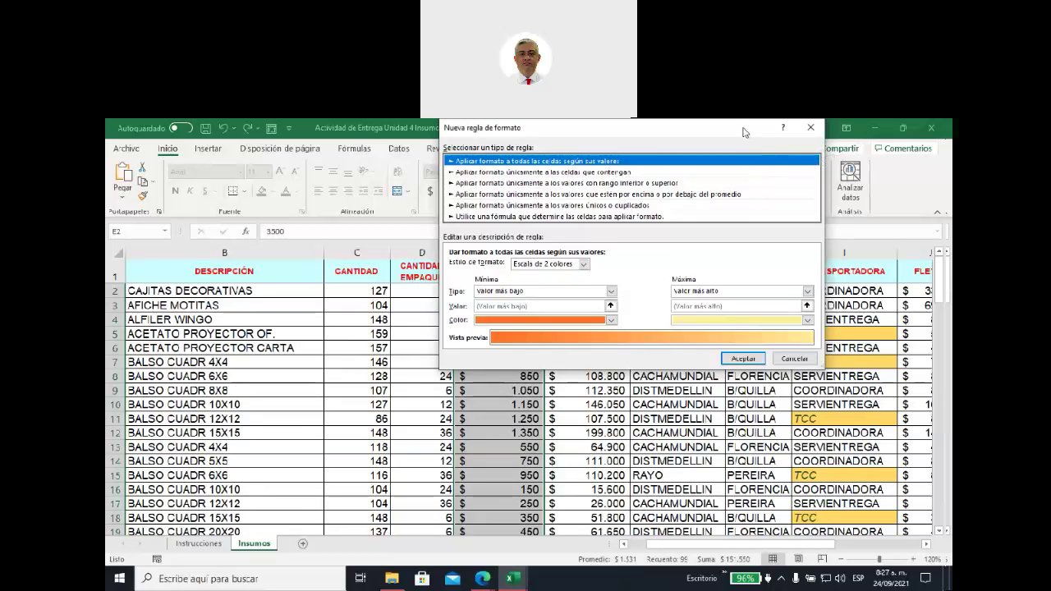
pyautogui.moveTo(747, 132); pyautogui.dragTo(685, 246)
pyautogui.click(572, 287)
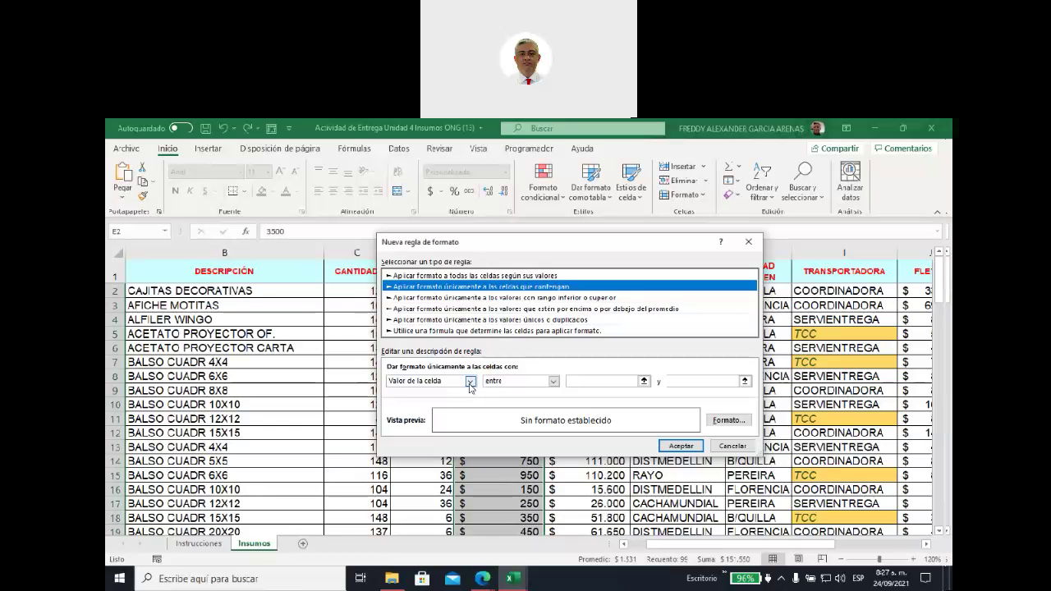
pyautogui.click(489, 321)
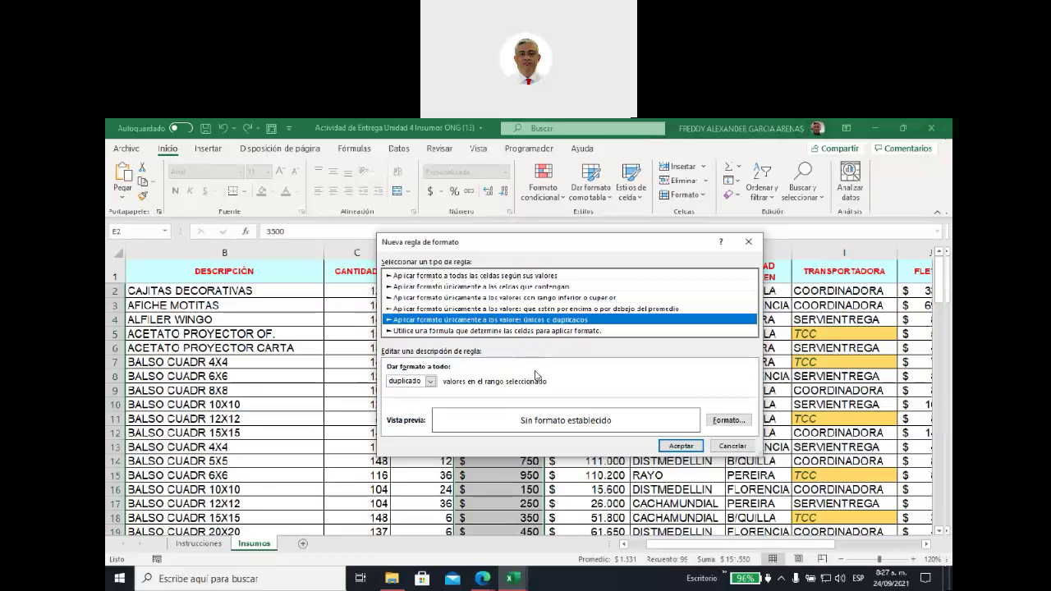
pyautogui.click(728, 420)
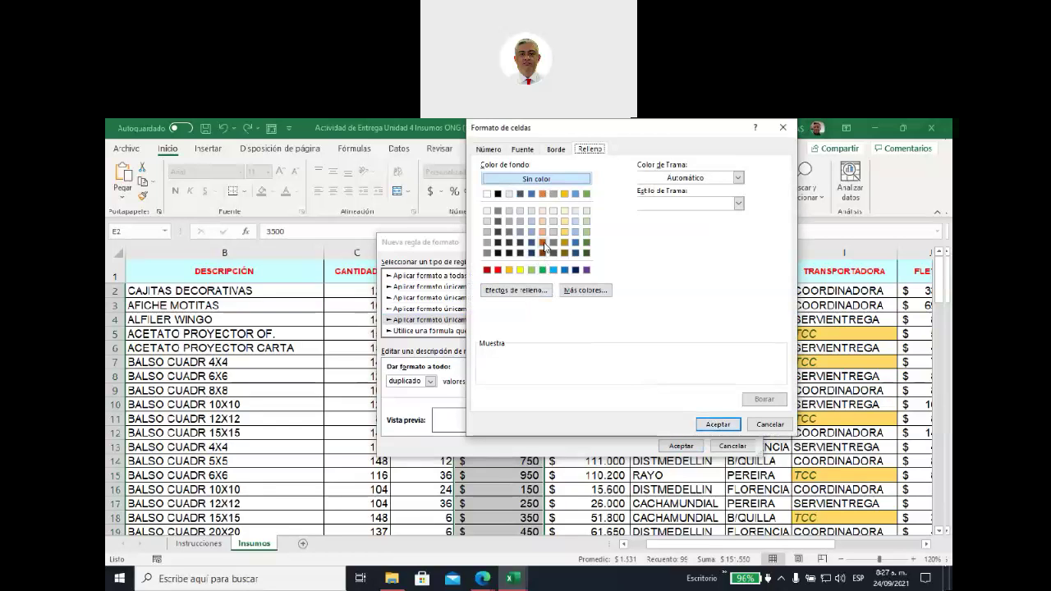
pyautogui.click(554, 242)
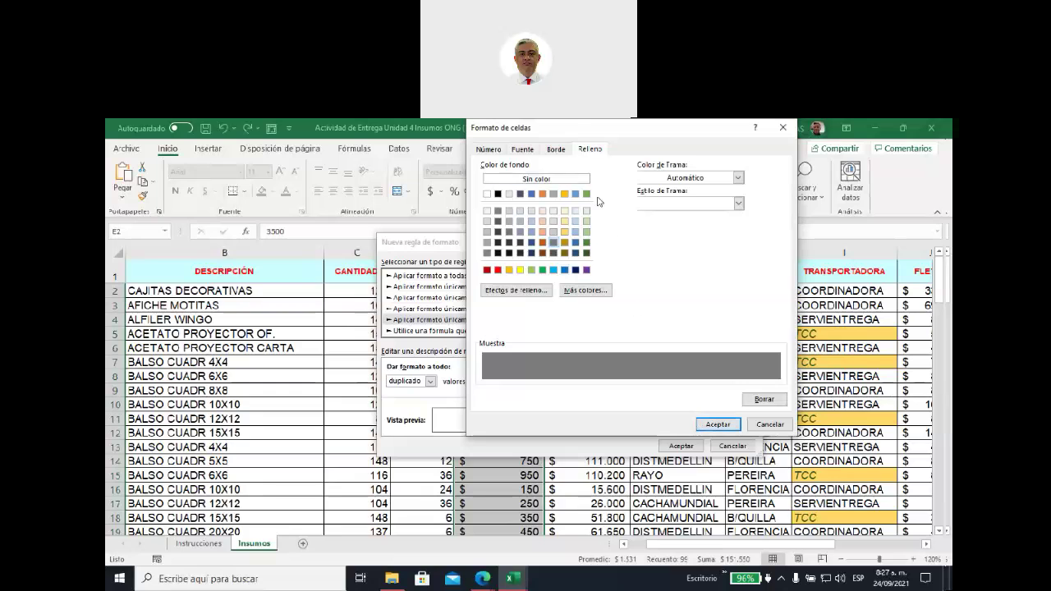
pyautogui.click(522, 149)
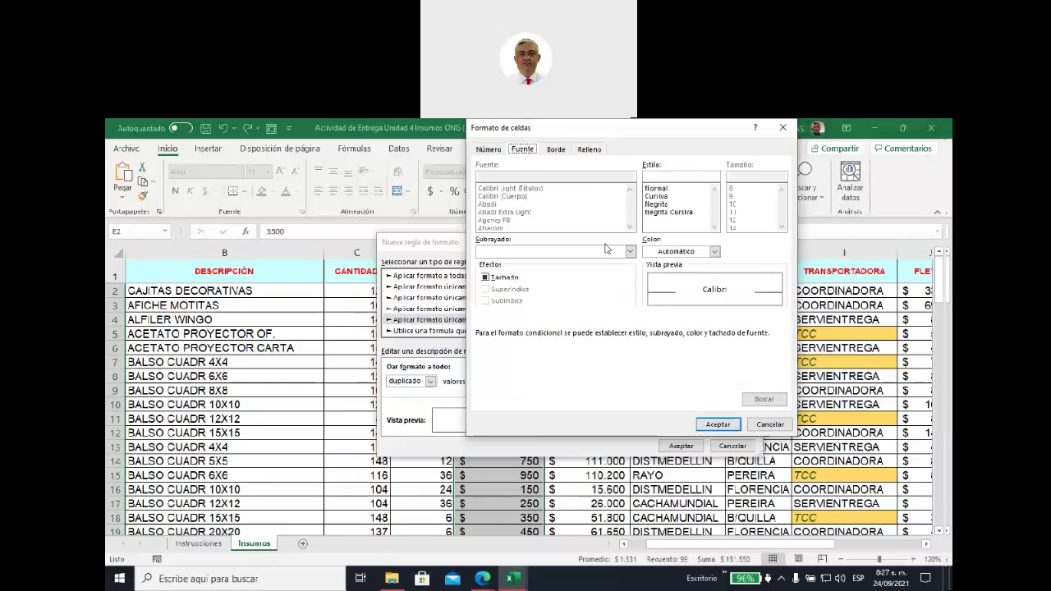
pyautogui.click(715, 255)
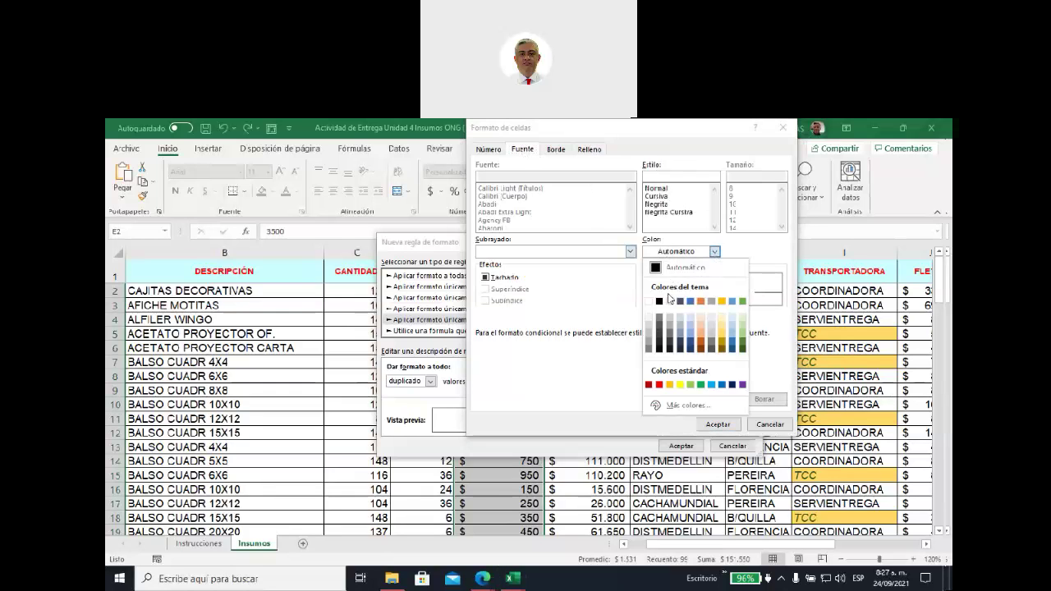
pyautogui.click(651, 302)
pyautogui.click(717, 425)
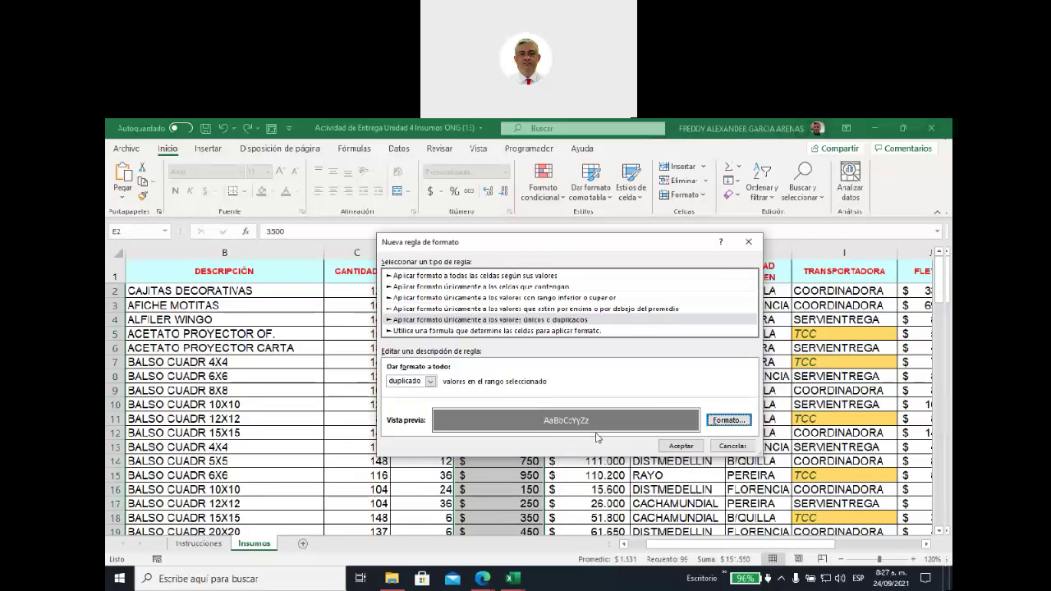
pyautogui.click(680, 446)
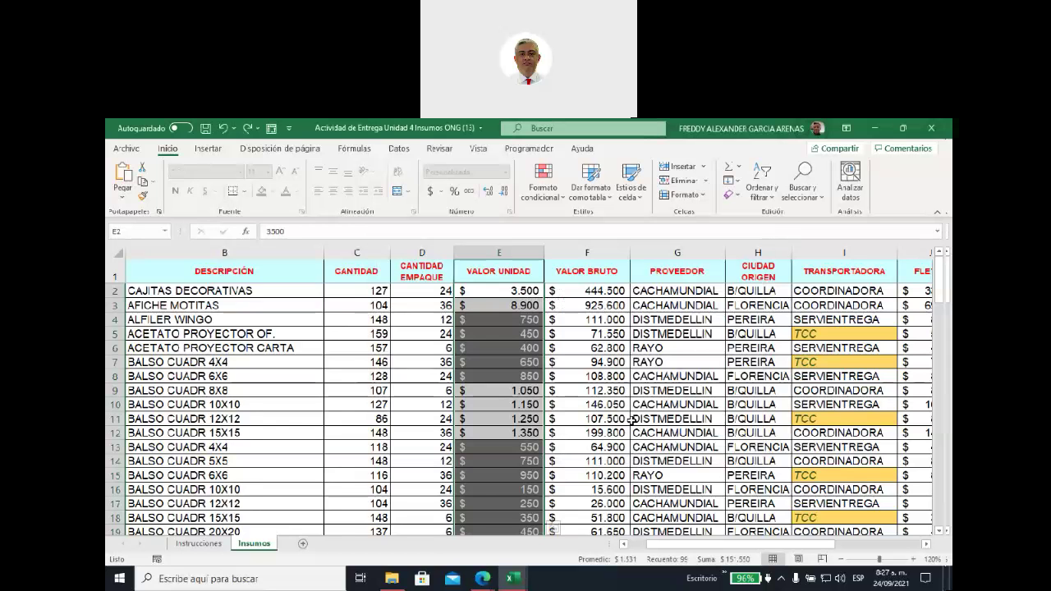
pyautogui.click(608, 375)
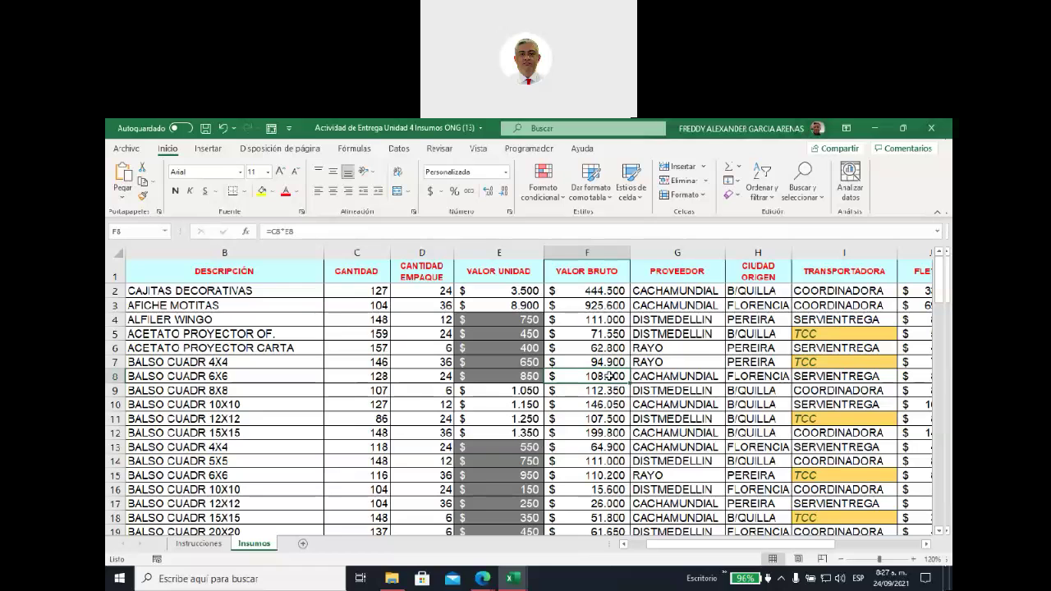
pyautogui.click(517, 322)
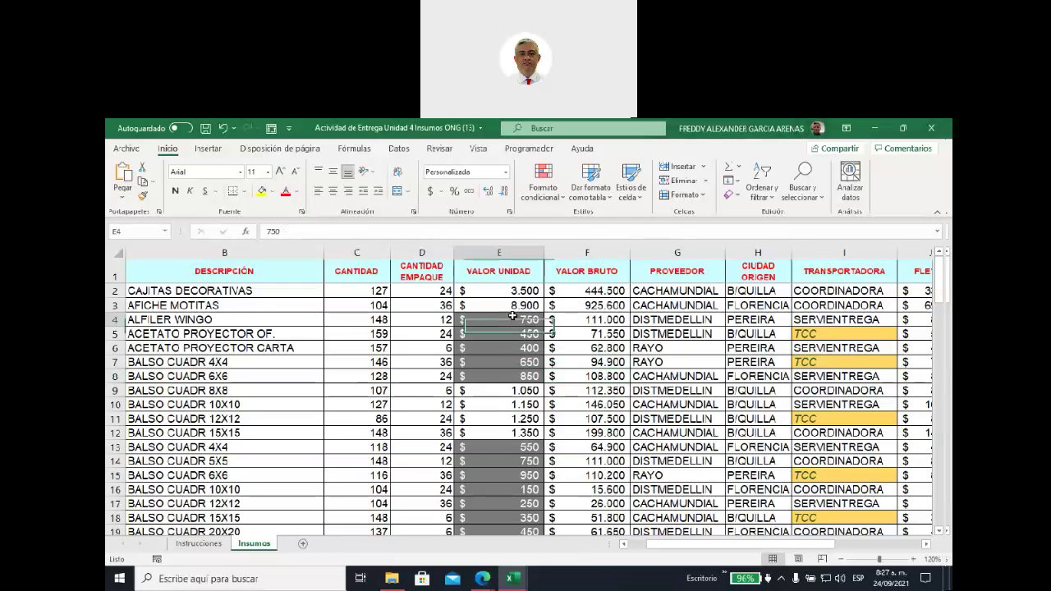
pyautogui.click(527, 462)
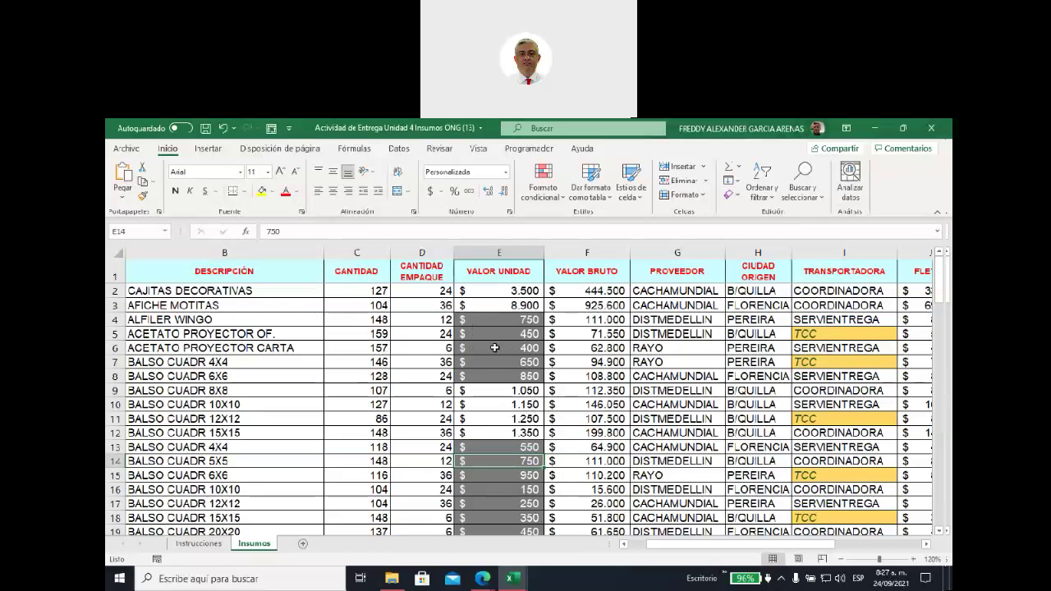
pyautogui.scroll(-2, 508, 375)
pyautogui.scroll(-1, 508, 378)
pyautogui.scroll(-3, 507, 382)
pyautogui.scroll(-2, 507, 391)
pyautogui.scroll(-1, 507, 391)
pyautogui.scroll(-1, 508, 391)
pyautogui.scroll(-3, 508, 391)
pyautogui.scroll(-3, 508, 391)
pyautogui.scroll(-2, 507, 391)
pyautogui.scroll(-2, 508, 394)
pyautogui.scroll(-1, 507, 400)
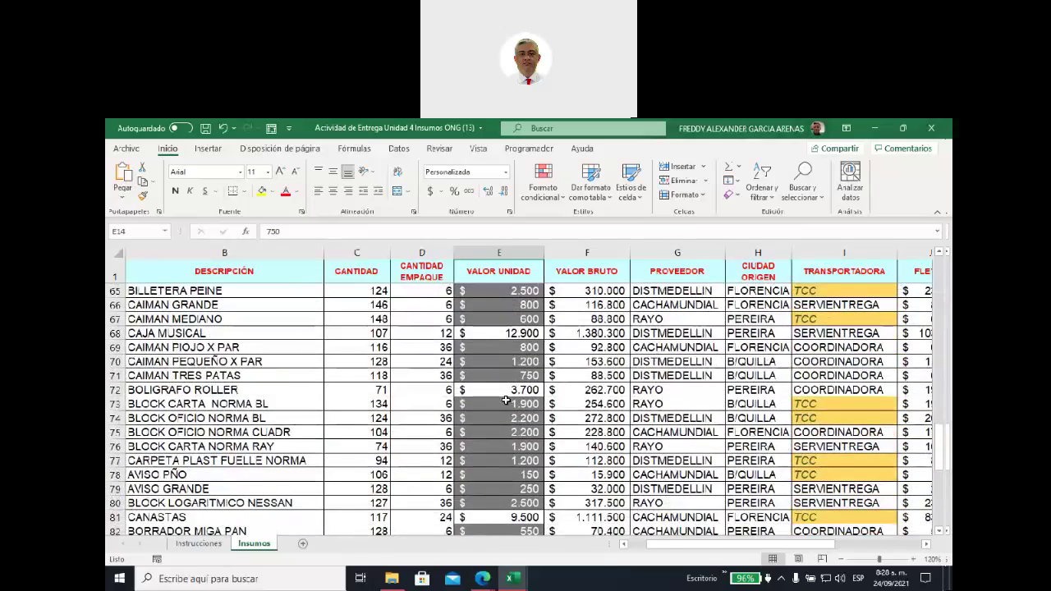
pyautogui.scroll(-4, 498, 423)
pyautogui.scroll(-2, 498, 424)
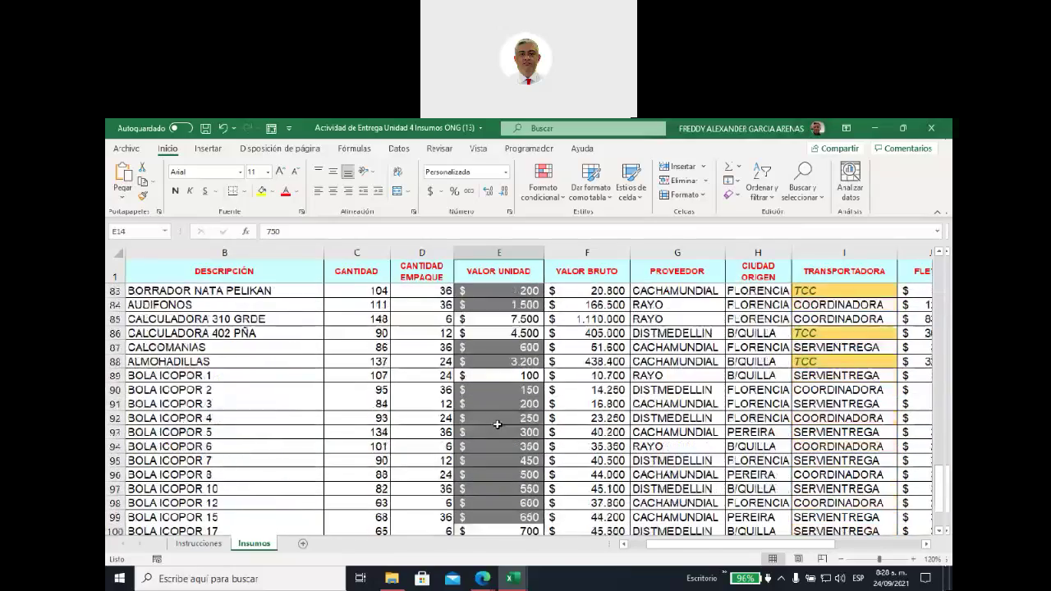
pyautogui.scroll(-1, 498, 424)
pyautogui.scroll(-1, 498, 424)
pyautogui.scroll(1, 497, 425)
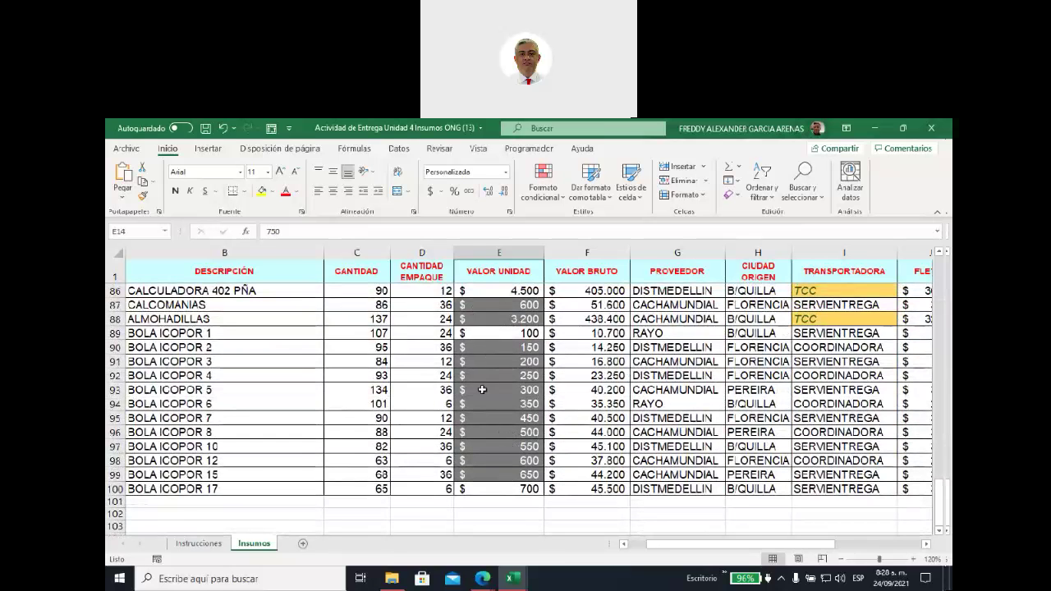
pyautogui.scroll(2, 500, 406)
pyautogui.scroll(-1, 501, 407)
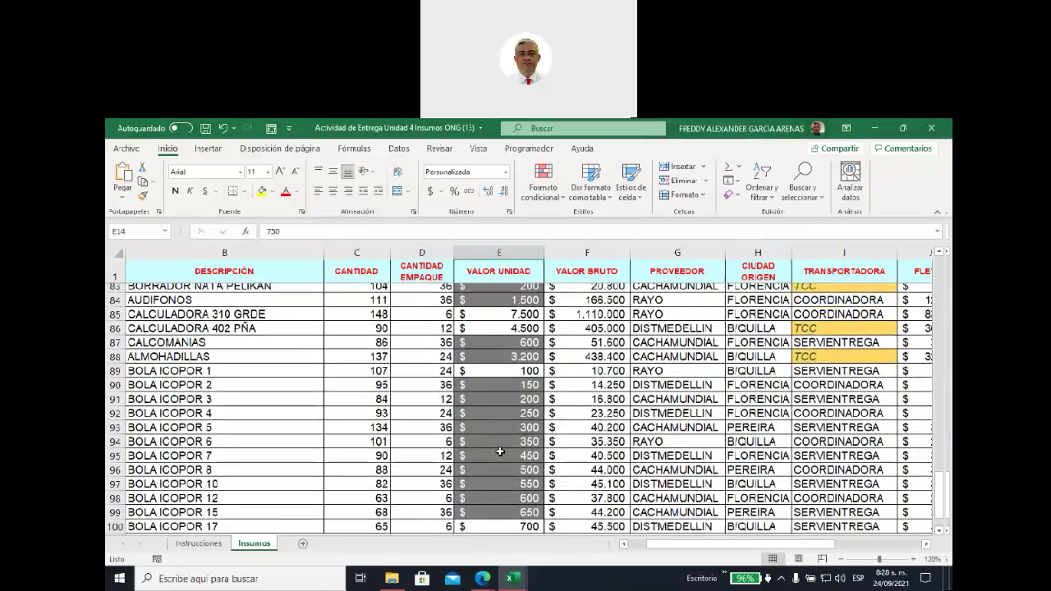
pyautogui.scroll(-2, 500, 444)
pyautogui.click(497, 447)
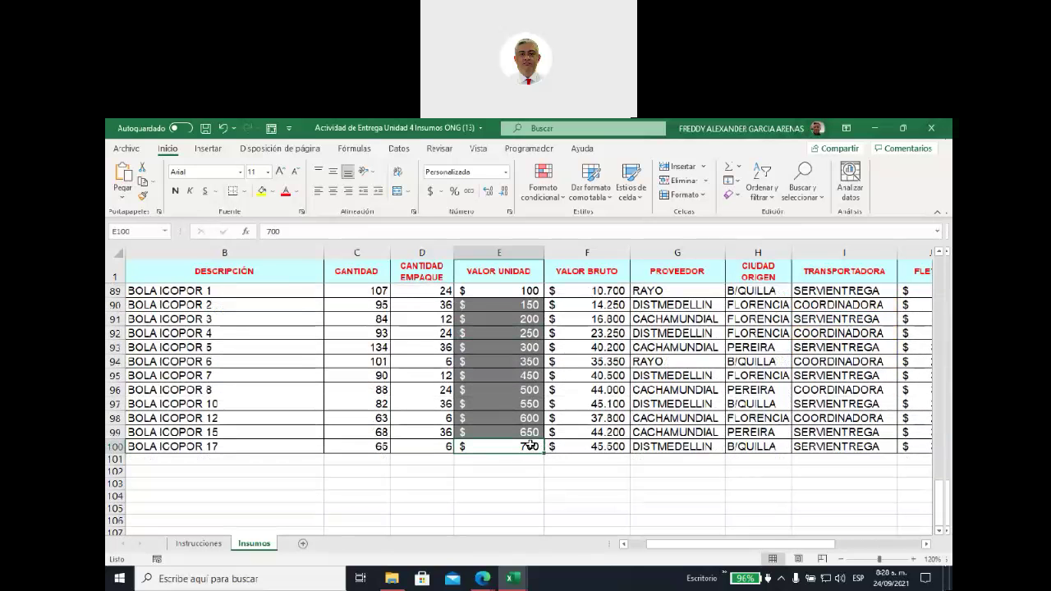
pyautogui.scroll(2, 505, 428)
pyautogui.scroll(1, 497, 421)
pyautogui.click(490, 416)
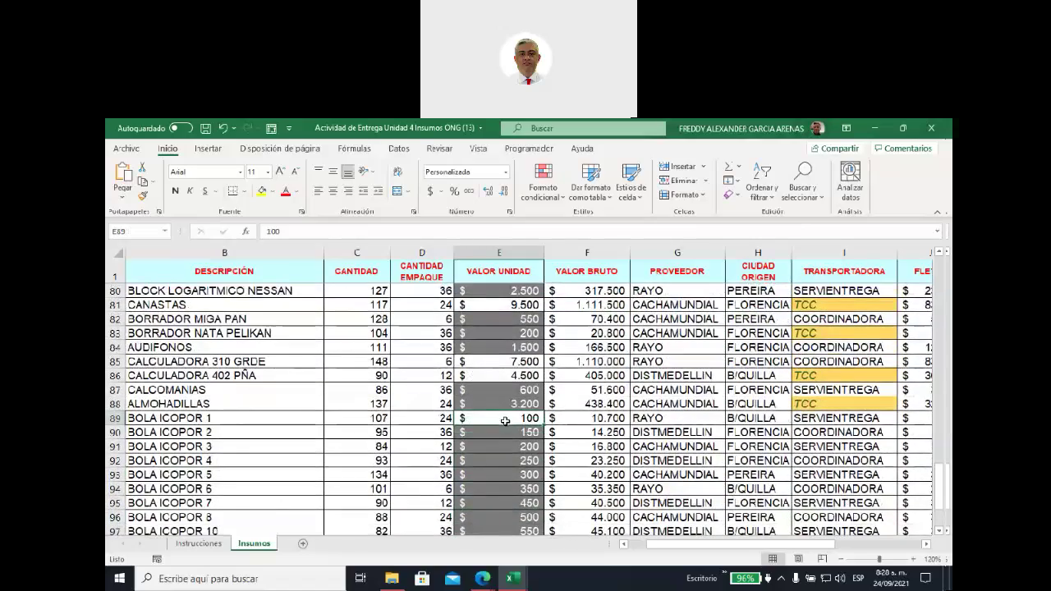
pyautogui.click(501, 362)
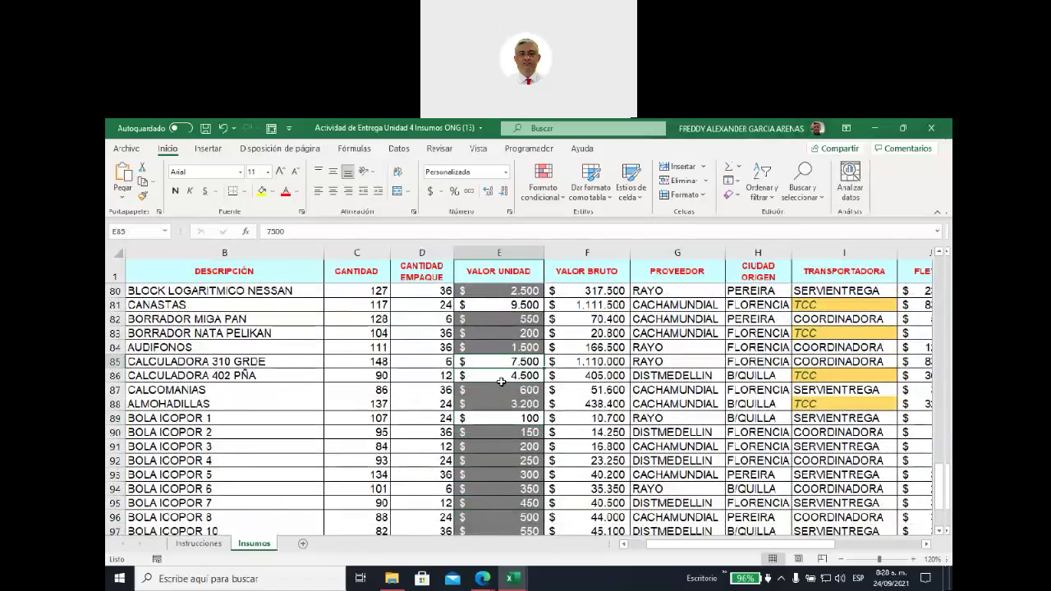
pyautogui.scroll(1, 502, 385)
pyautogui.scroll(4, 503, 385)
pyautogui.scroll(2, 505, 393)
pyautogui.scroll(2, 510, 404)
pyautogui.scroll(2, 510, 404)
pyautogui.scroll(1, 507, 405)
pyautogui.scroll(1, 506, 405)
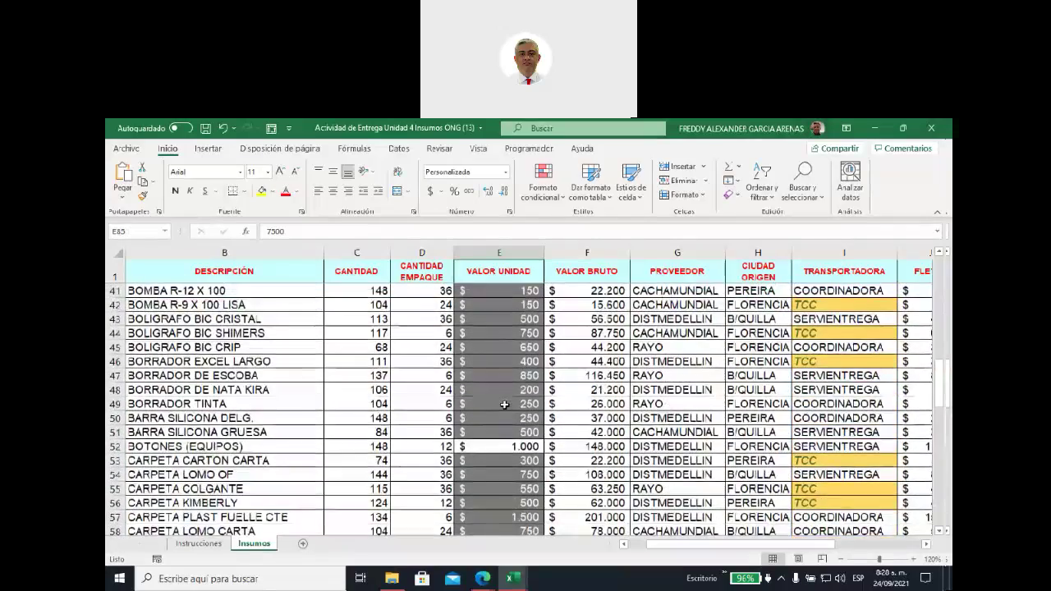
pyautogui.scroll(2, 504, 404)
pyautogui.scroll(3, 504, 404)
pyautogui.scroll(2, 504, 404)
pyautogui.scroll(3, 505, 404)
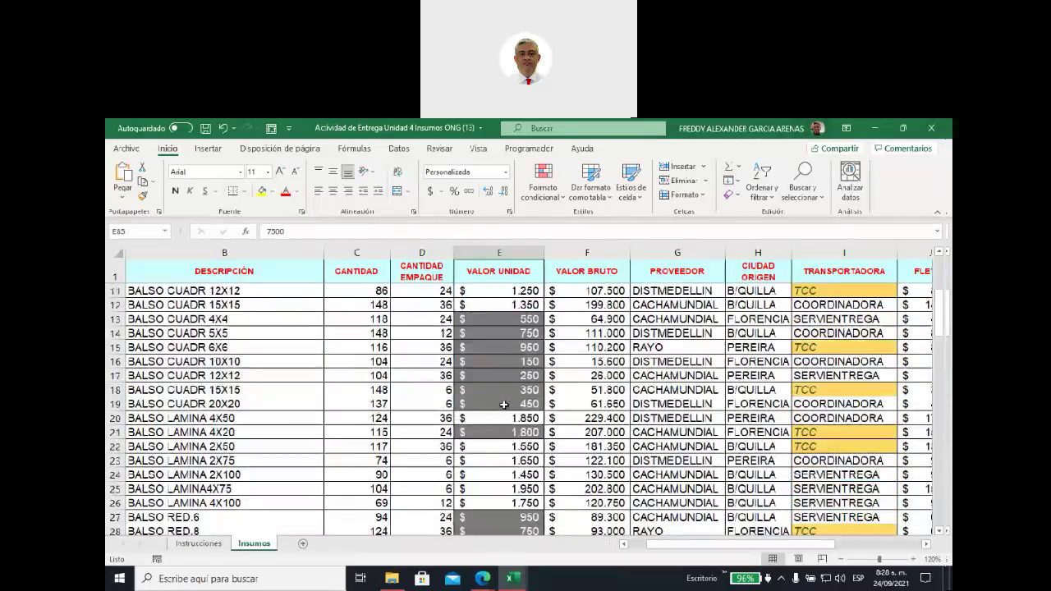
pyautogui.scroll(2, 504, 404)
pyautogui.scroll(1, 504, 404)
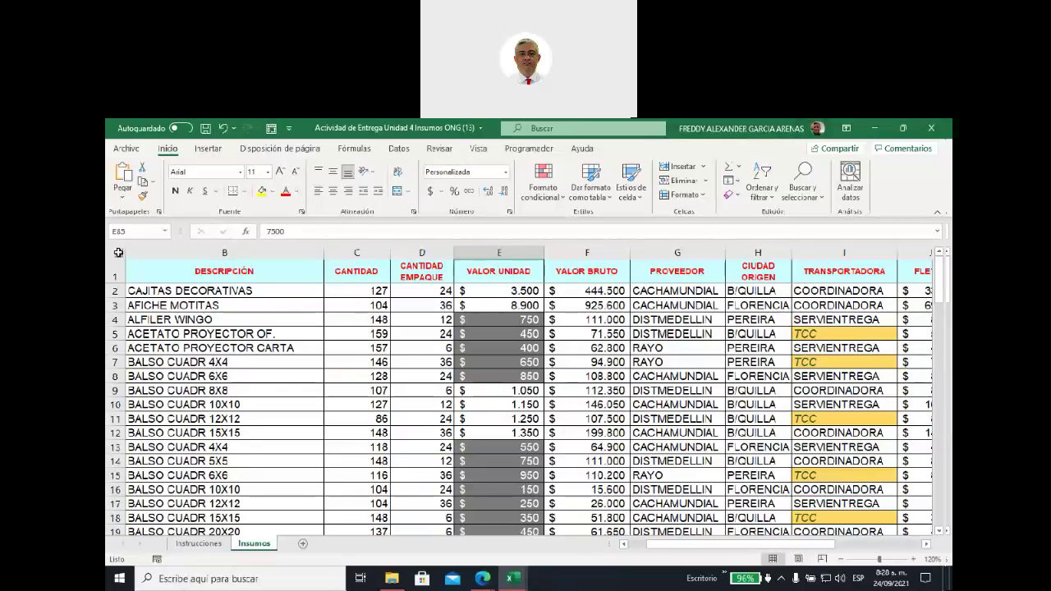
# - Select the whole sheet and apply 'Borrar reglas de toda la hoja' to remove all conditional formatting
pyautogui.click(118, 253)
pyautogui.click(555, 197)
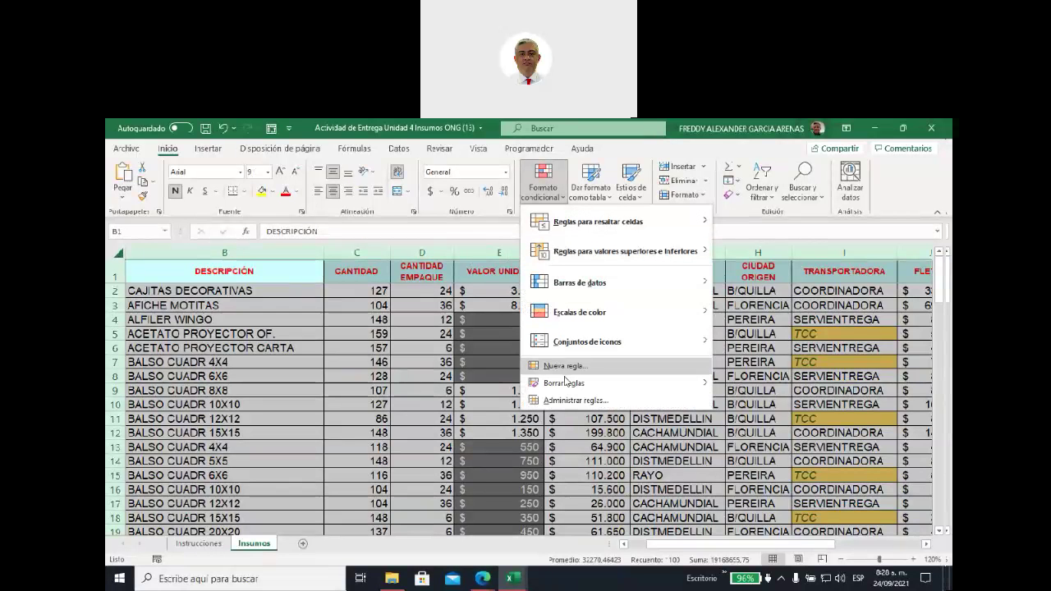
pyautogui.moveTo(568, 389)
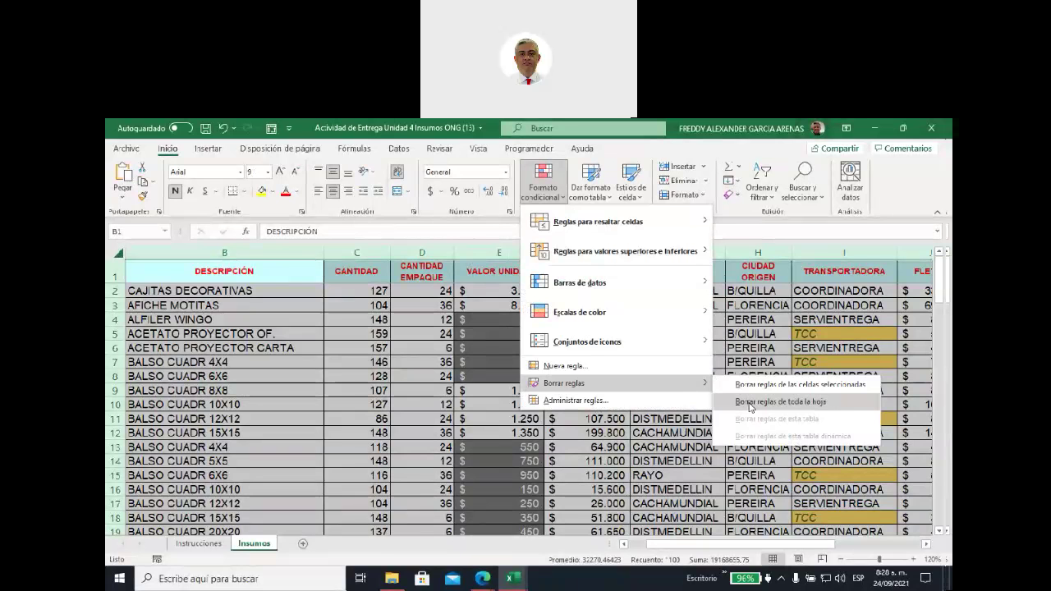
pyautogui.click(750, 404)
pyautogui.click(595, 375)
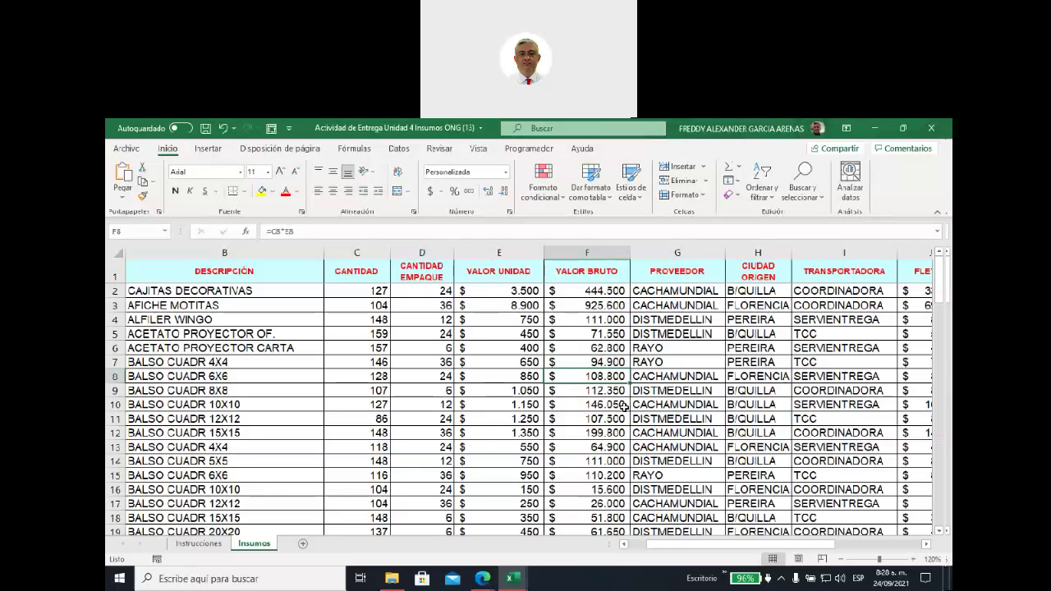
pyautogui.moveTo(667, 546); pyautogui.dragTo(687, 551)
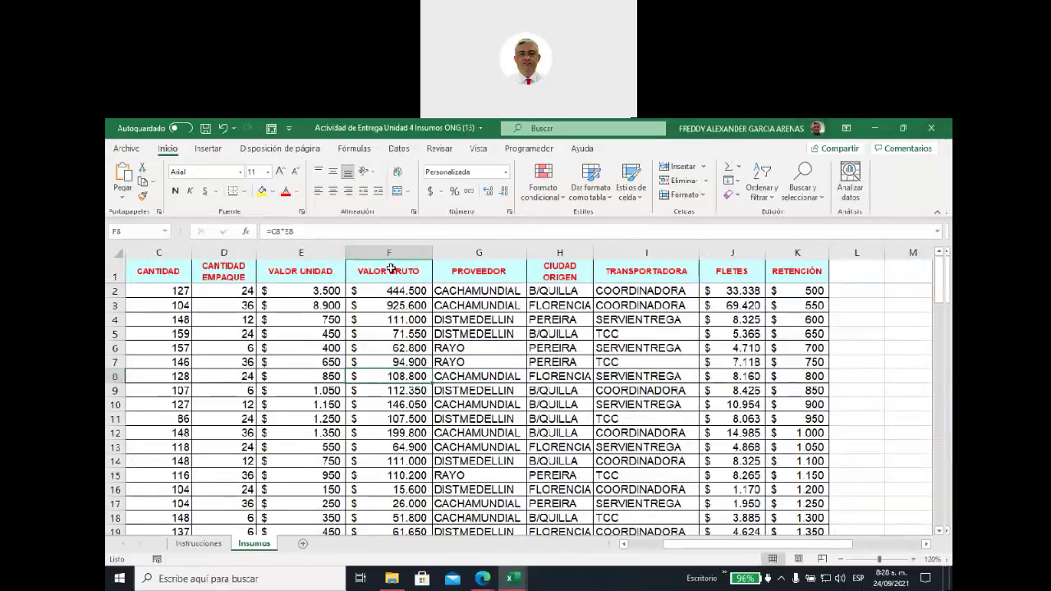
# - Select VALOR BRUTO cells F2:F100 and bring up the Formato condicional menu
pyautogui.moveTo(392, 290); pyautogui.dragTo(411, 588)
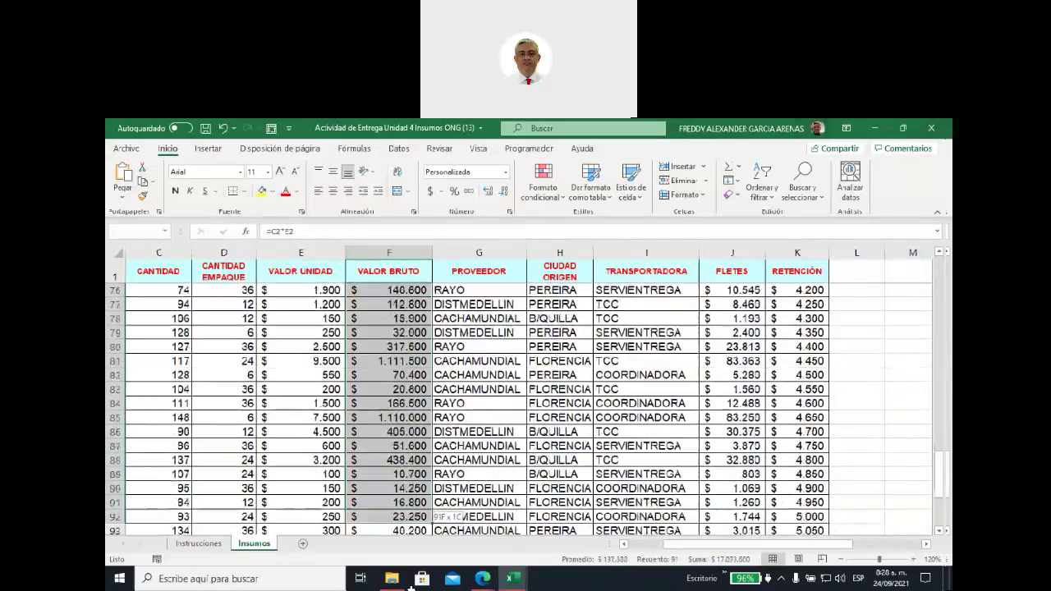
pyautogui.moveTo(410, 588); pyautogui.dragTo(382, 502)
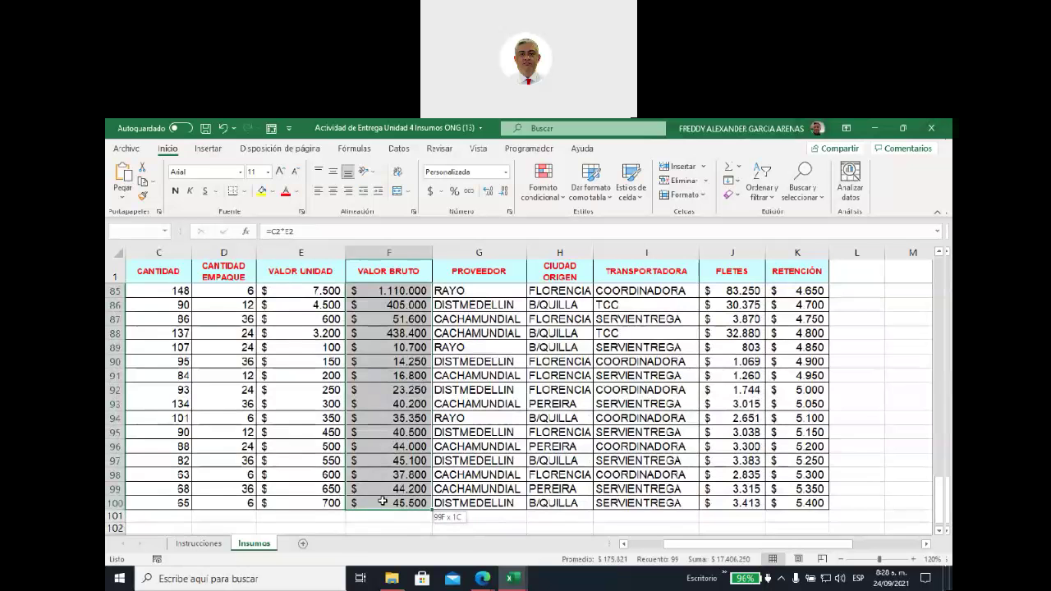
pyautogui.scroll(10, 448, 461)
pyautogui.scroll(9, 448, 461)
pyautogui.scroll(9, 448, 460)
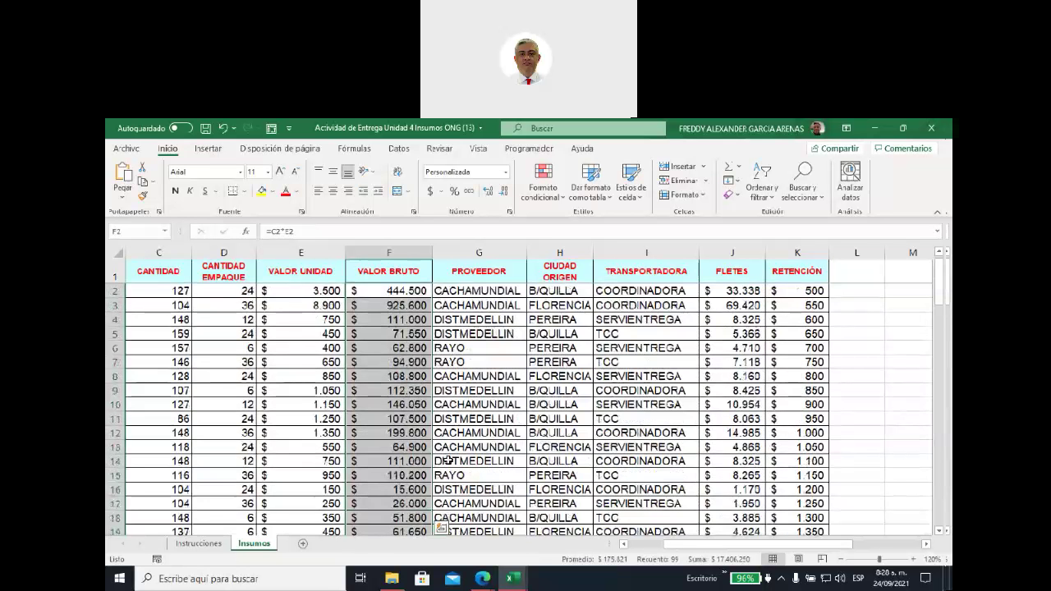
pyautogui.click(506, 172)
pyautogui.click(506, 172)
pyautogui.click(558, 197)
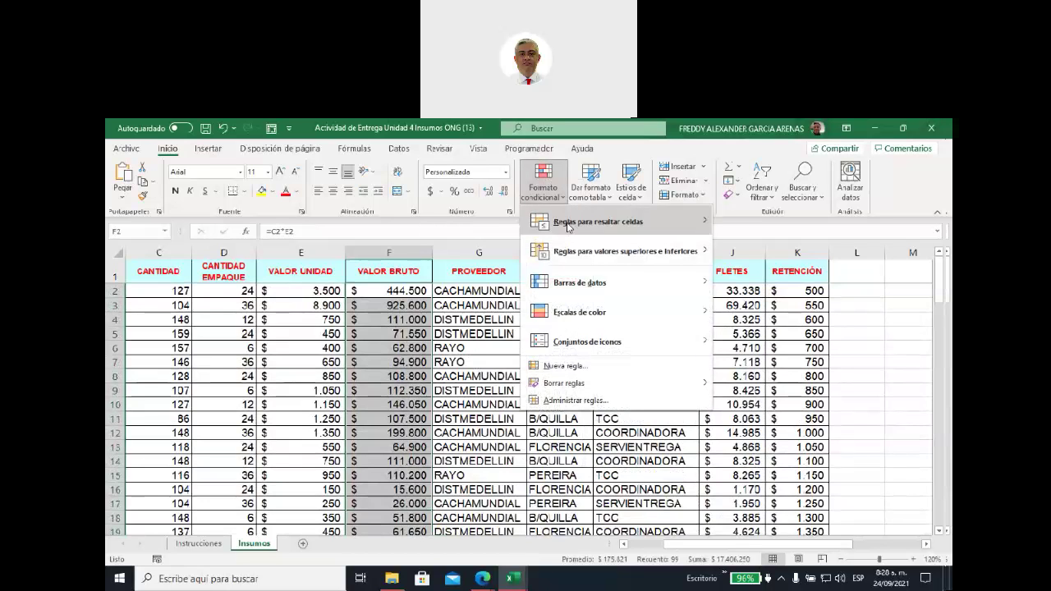
# - Start a new rule using the Conjuntos de iconos style with check, exclamation and X icons
pyautogui.click(576, 367)
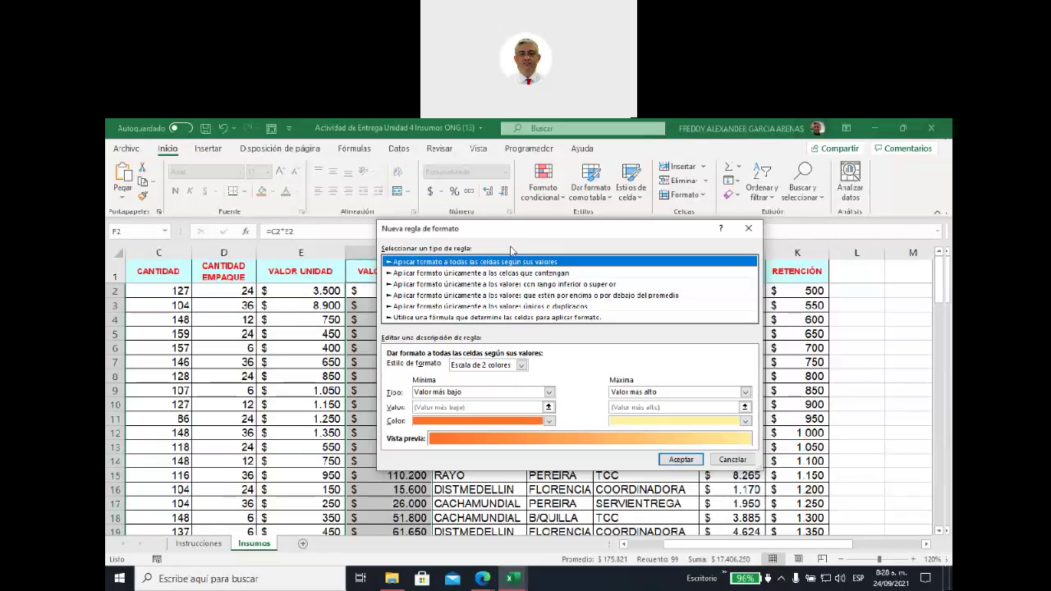
pyautogui.moveTo(509, 225); pyautogui.dragTo(574, 277)
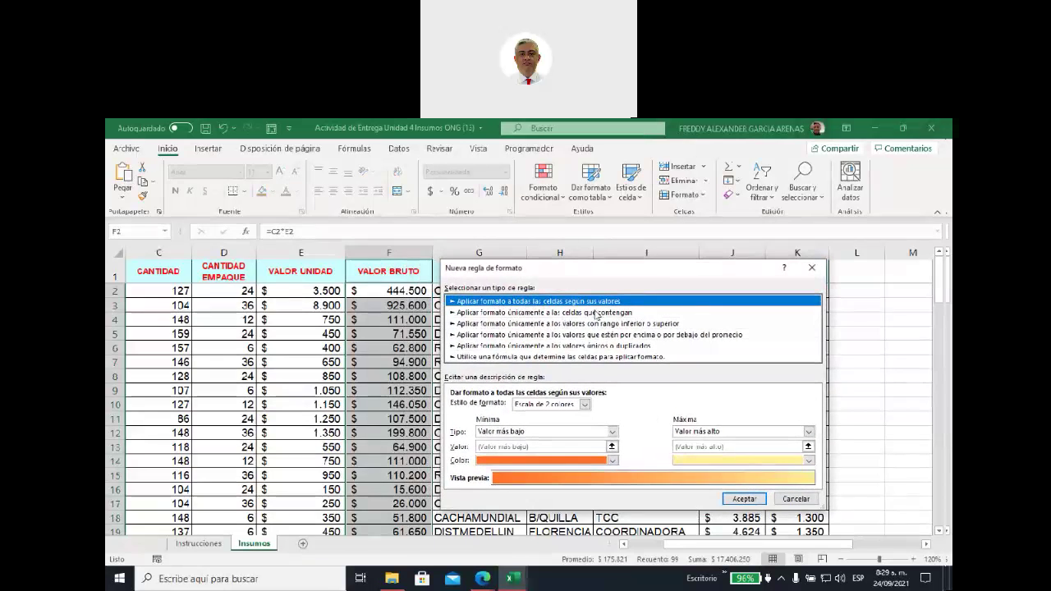
pyautogui.click(585, 406)
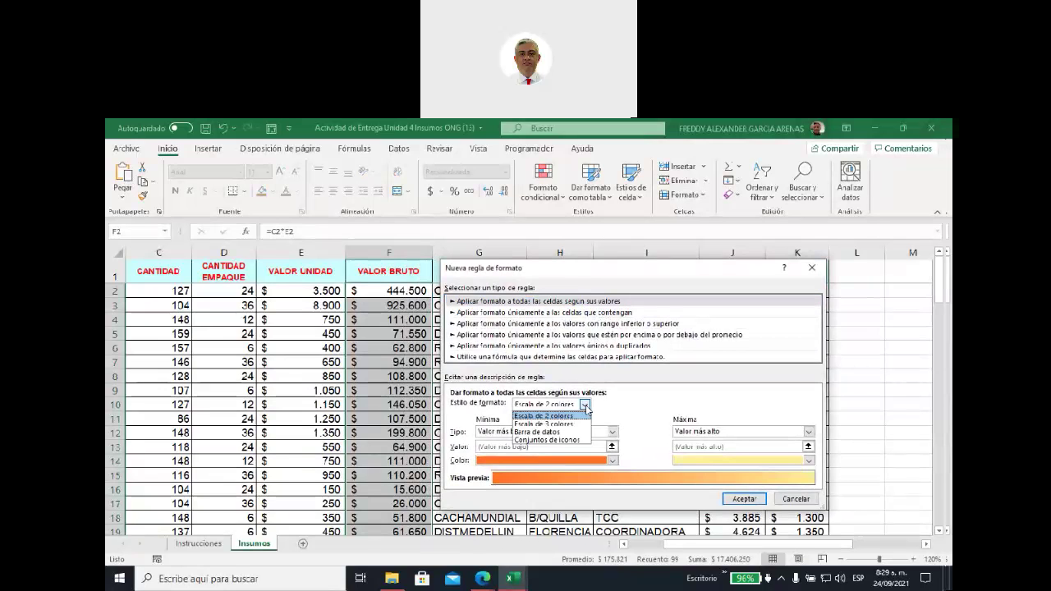
pyautogui.click(546, 441)
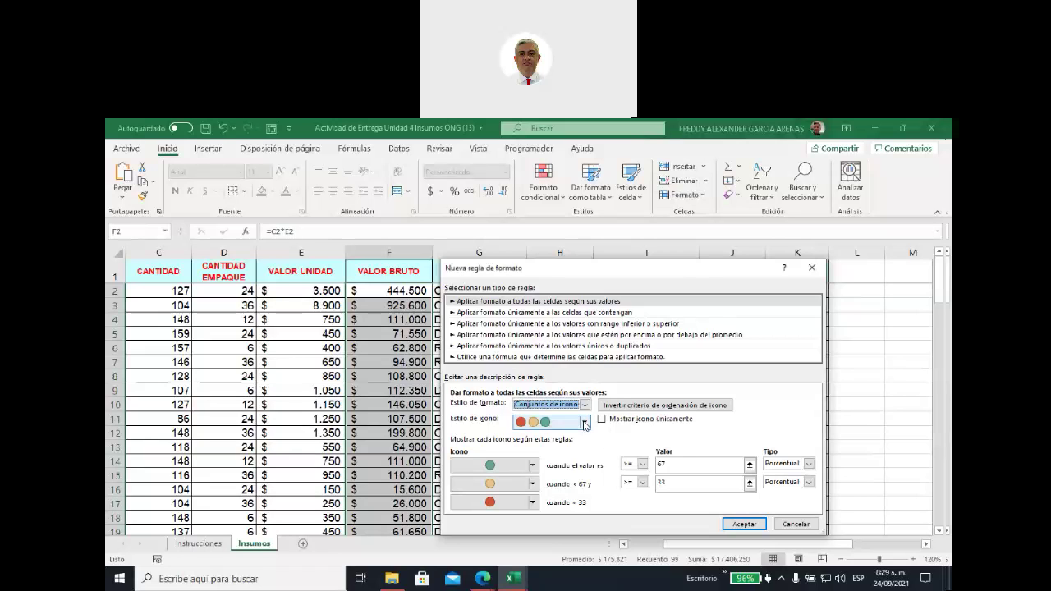
pyautogui.click(585, 423)
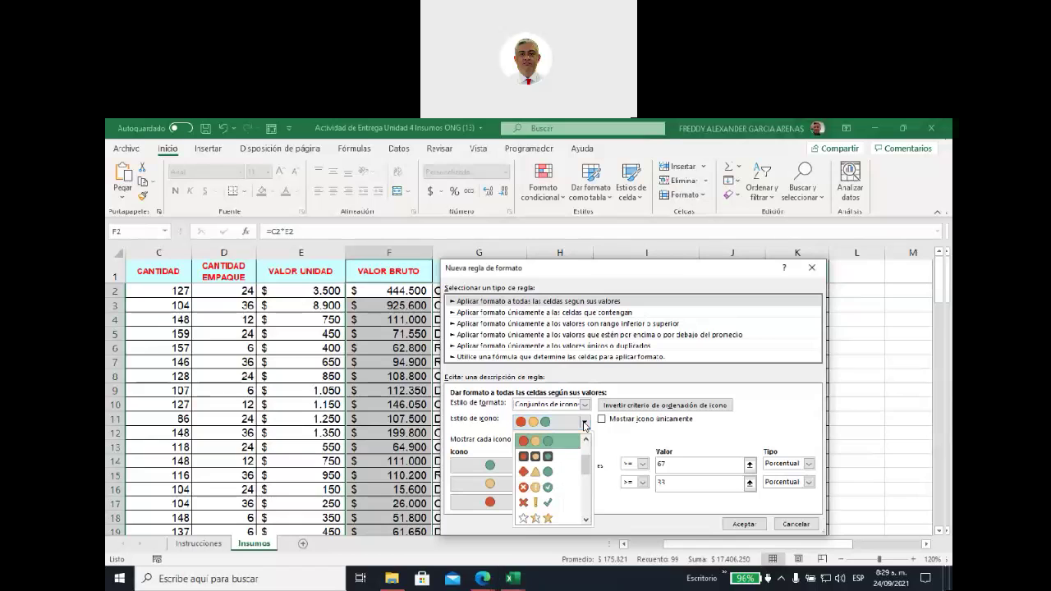
pyautogui.moveTo(587, 460)
pyautogui.mouseDown()
pyautogui.moveTo(596, 494)
pyautogui.moveTo(587, 508)
pyautogui.mouseUp()
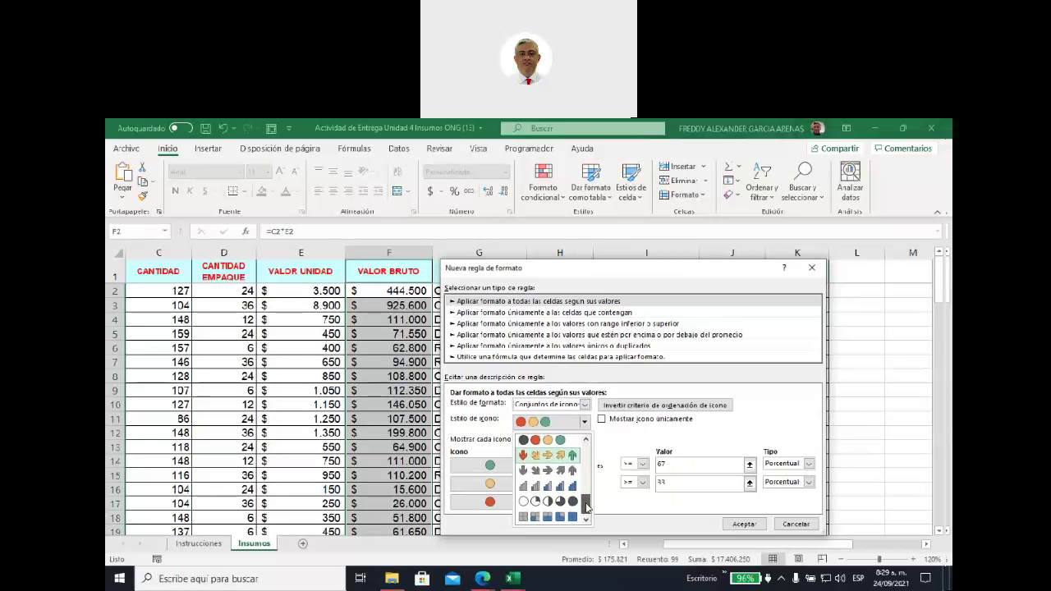
pyautogui.moveTo(587, 507); pyautogui.dragTo(586, 471)
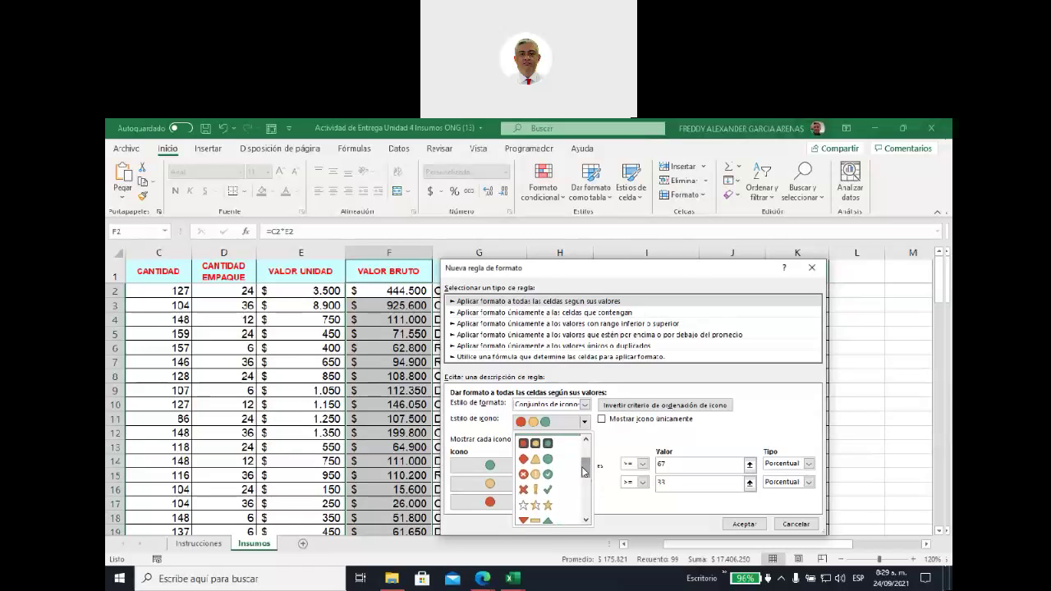
pyautogui.click(548, 491)
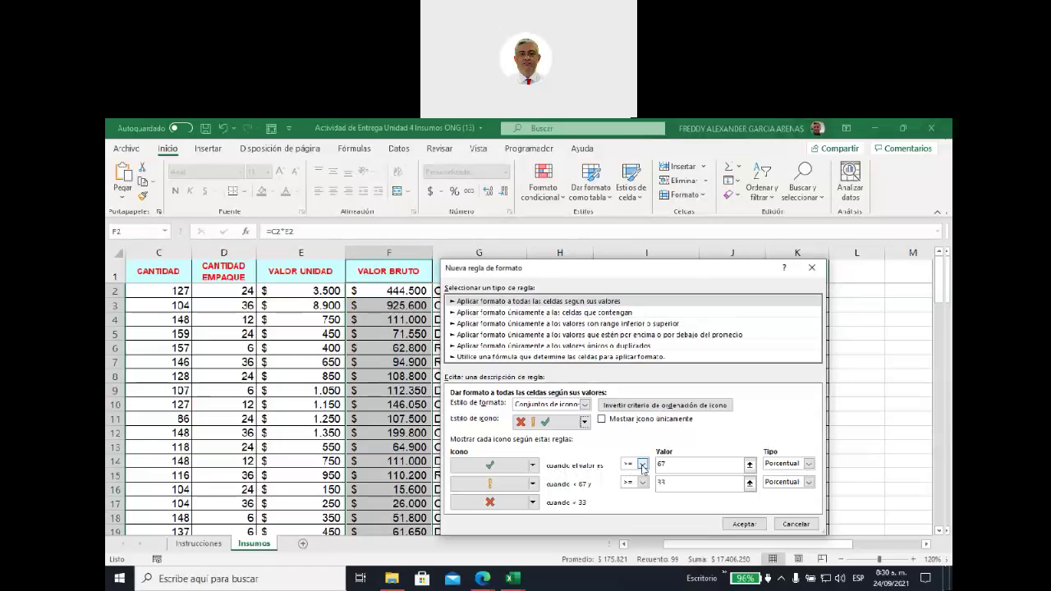
# - Set both icon thresholds to type Número, with 900000 as the check's minimum value
pyautogui.click(809, 465)
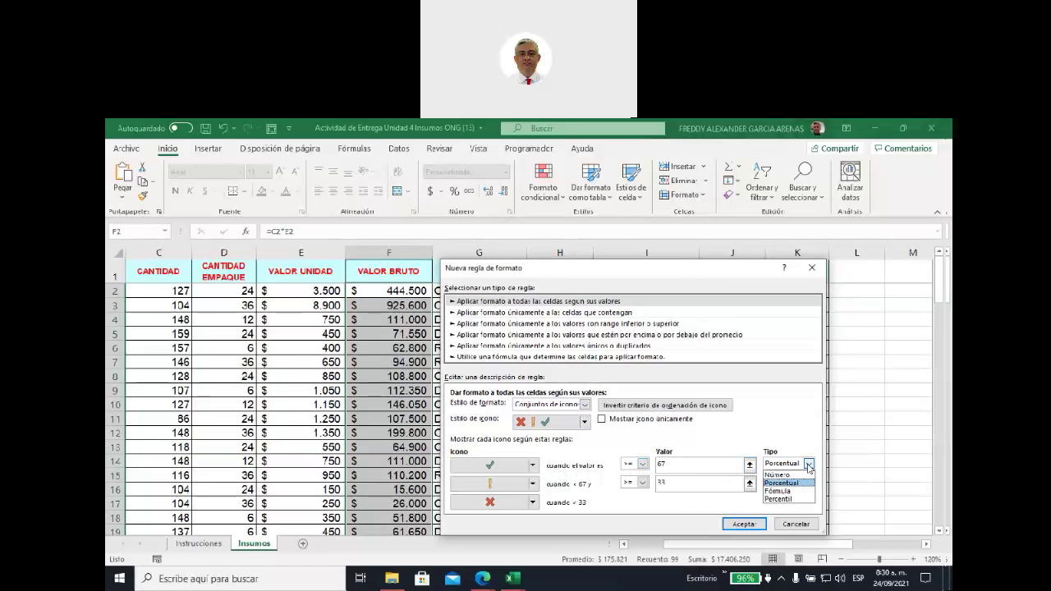
pyautogui.click(784, 475)
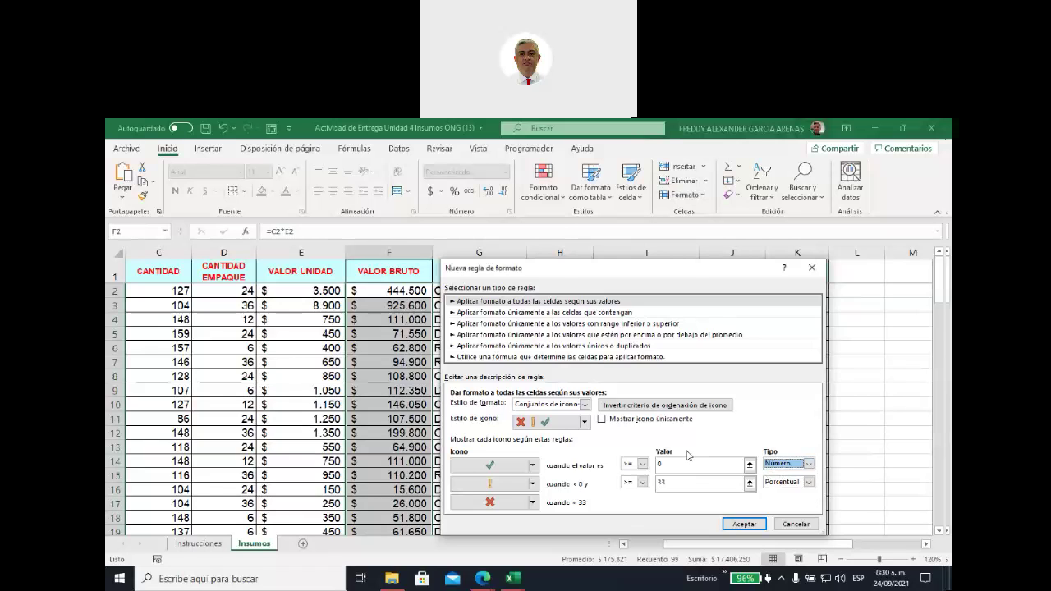
pyautogui.click(655, 465)
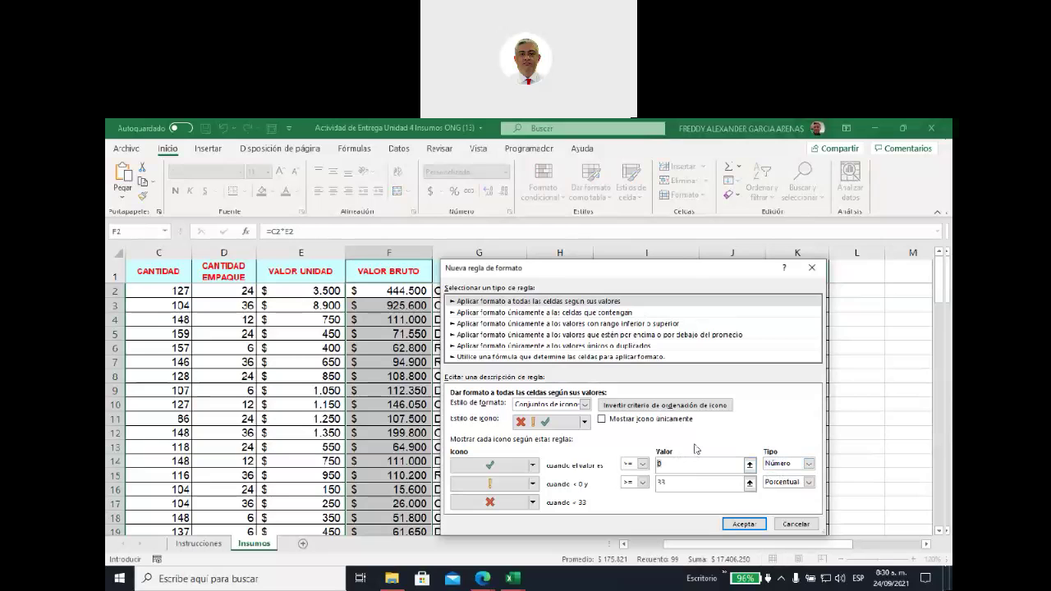
pyautogui.write('-5')
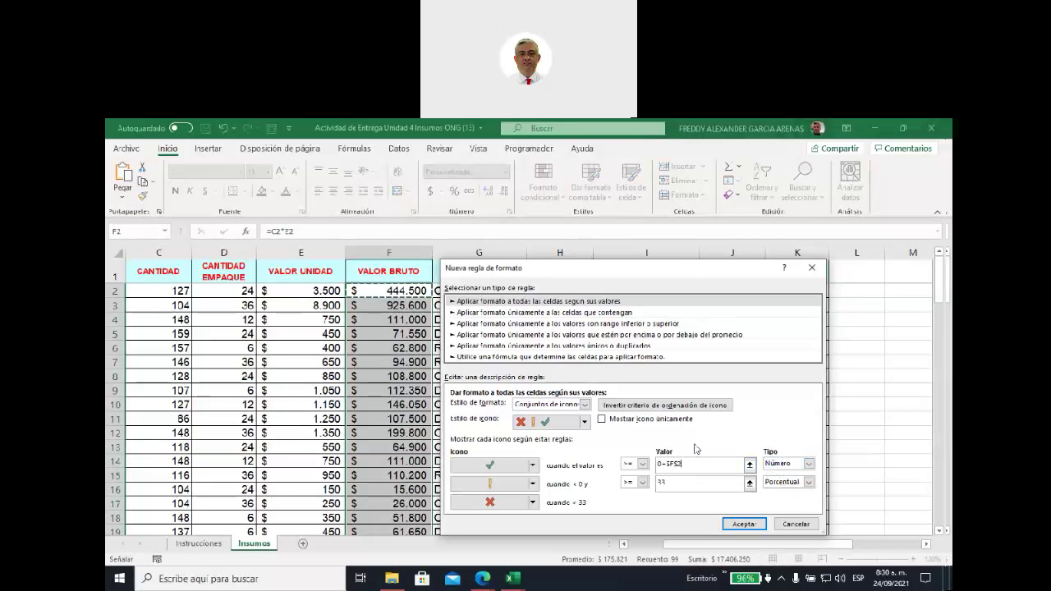
pyautogui.press('BackSpace')
pyautogui.press('BackSpace')
pyautogui.press('BackSpace')
pyautogui.press('Num_Lock')
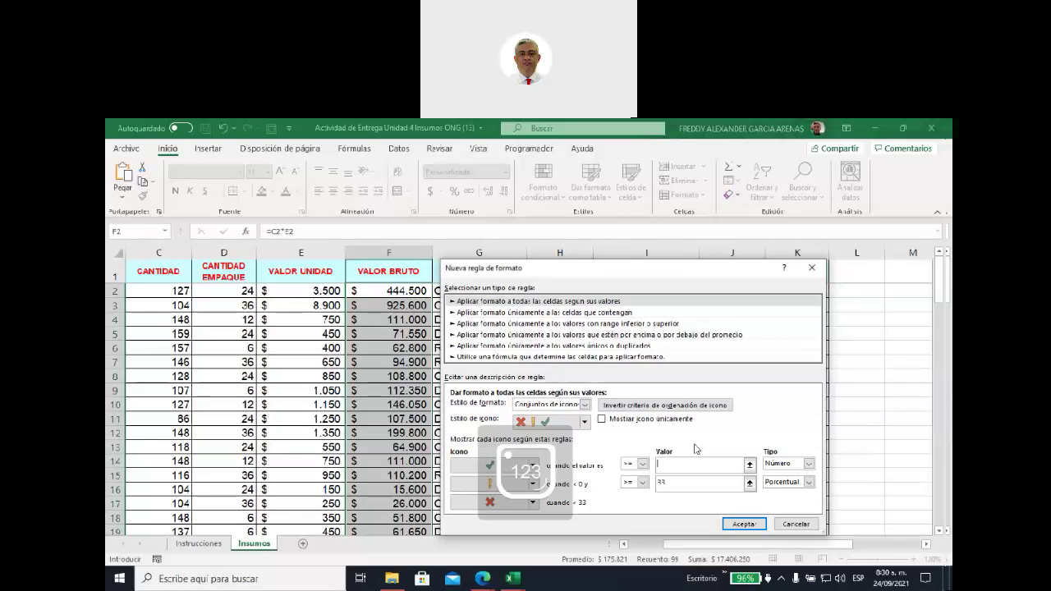
pyautogui.write('900000')
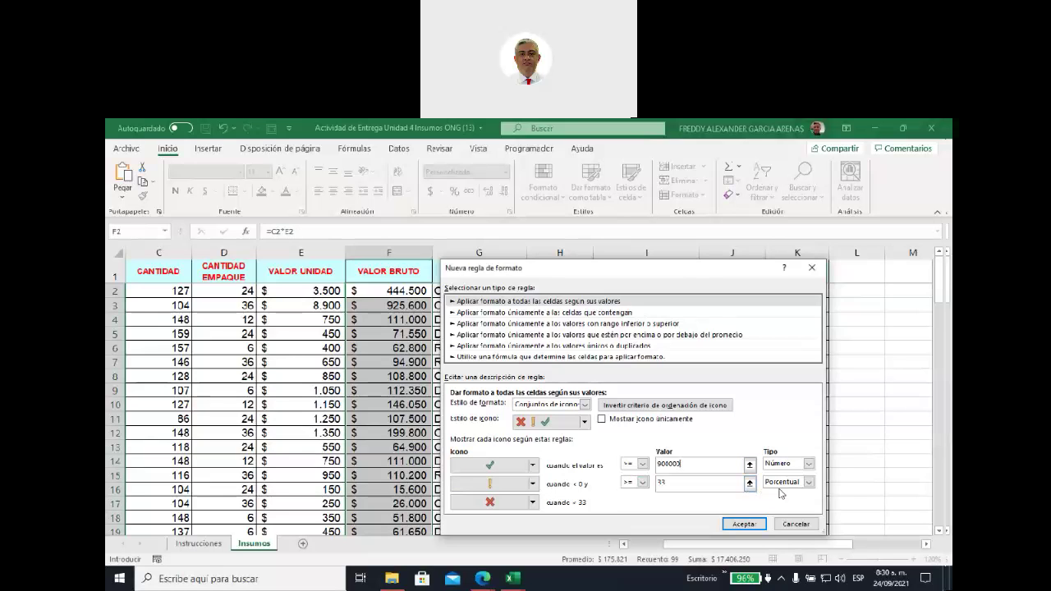
pyautogui.click(810, 483)
pyautogui.click(803, 493)
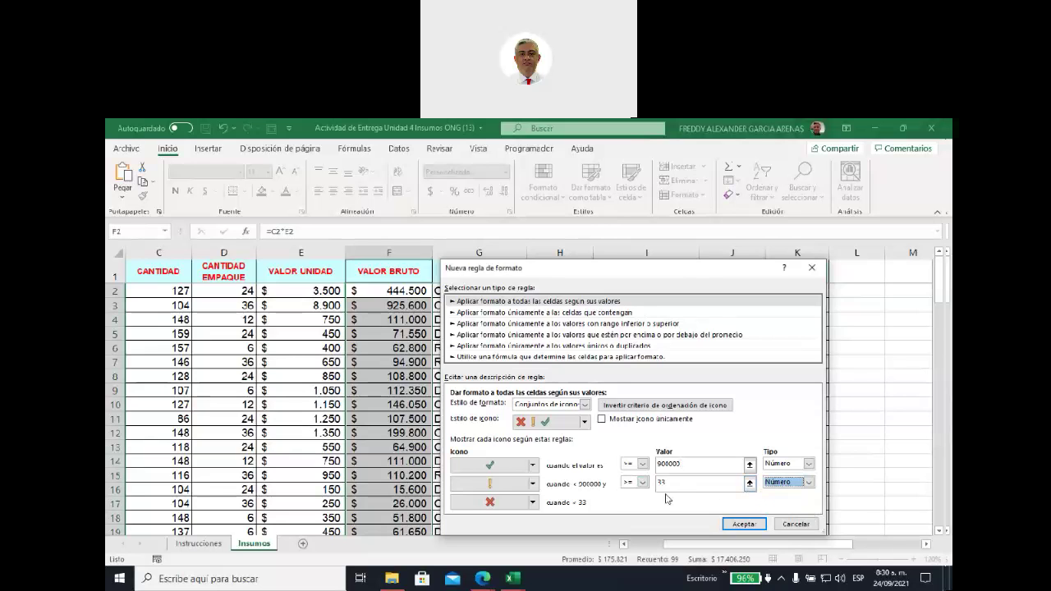
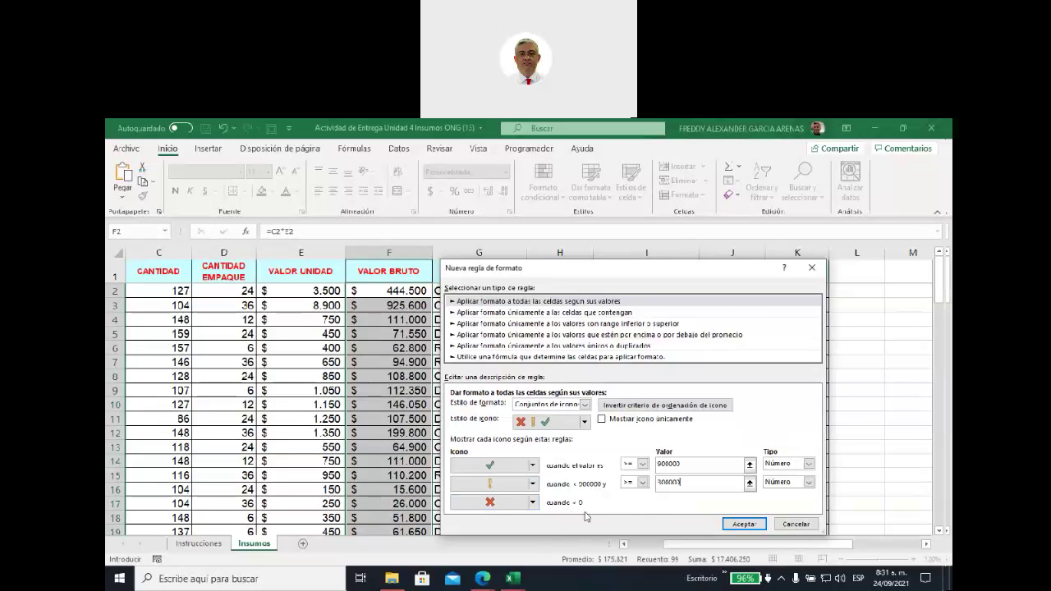
# - Confirm the VALOR BRUTO icon set rule: checks from 900000, exclamations from 300000, crosses below
pyautogui.click(742, 525)
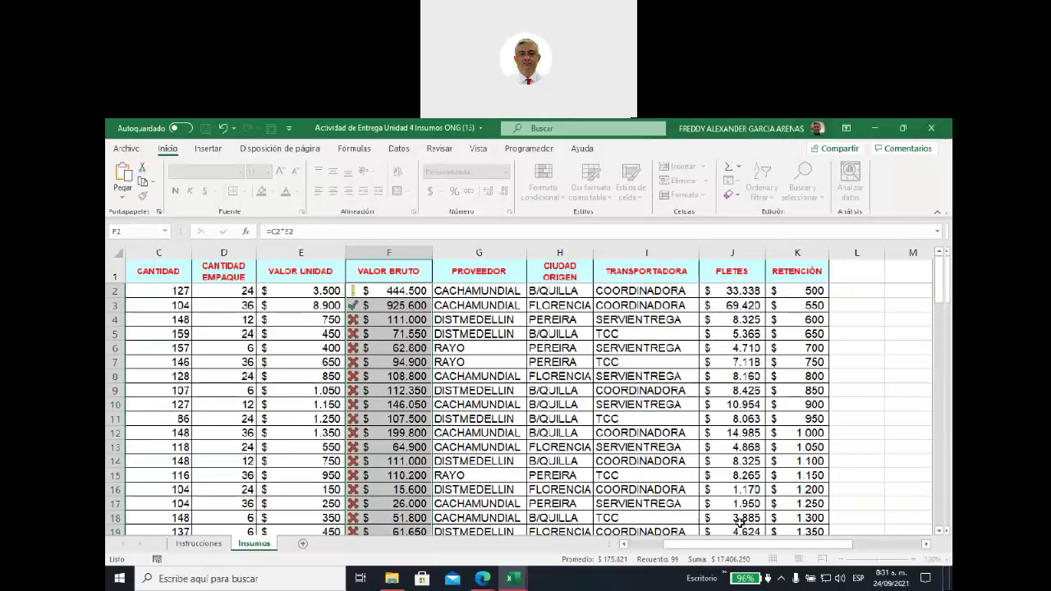
pyautogui.click(463, 374)
pyautogui.click(462, 371)
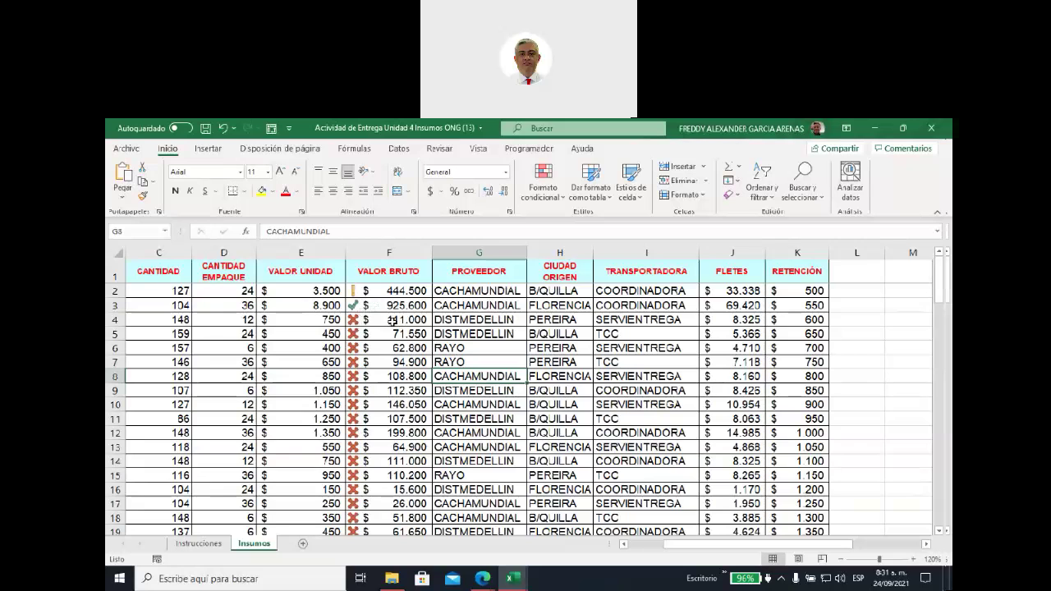
pyautogui.moveTo(352, 319); pyautogui.dragTo(345, 474)
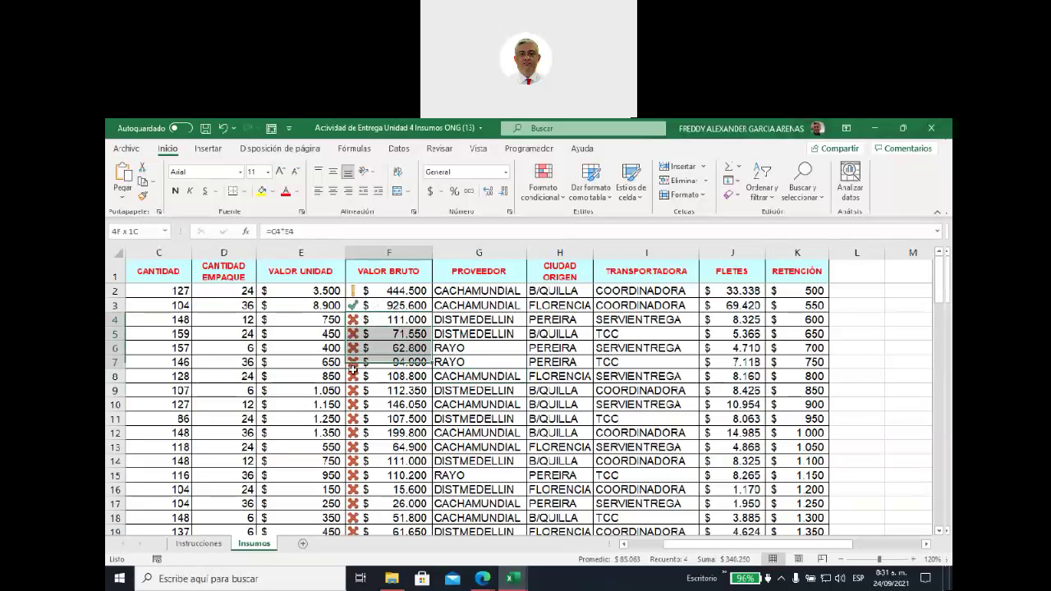
pyautogui.moveTo(345, 475); pyautogui.dragTo(349, 518)
pyautogui.click(352, 304)
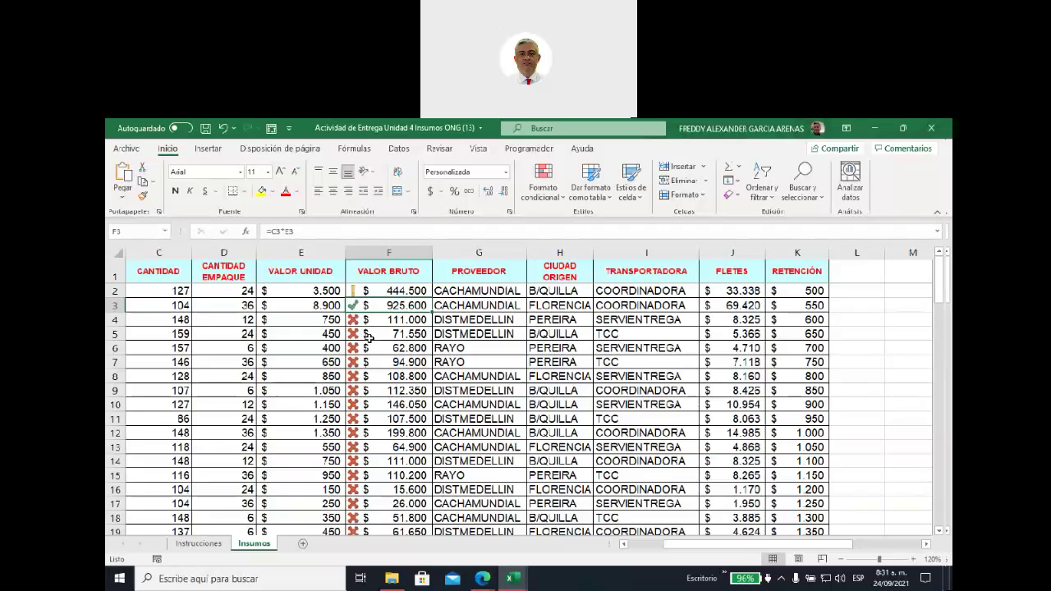
pyautogui.scroll(-1, 369, 334)
pyautogui.scroll(-2, 370, 341)
pyautogui.scroll(-3, 370, 345)
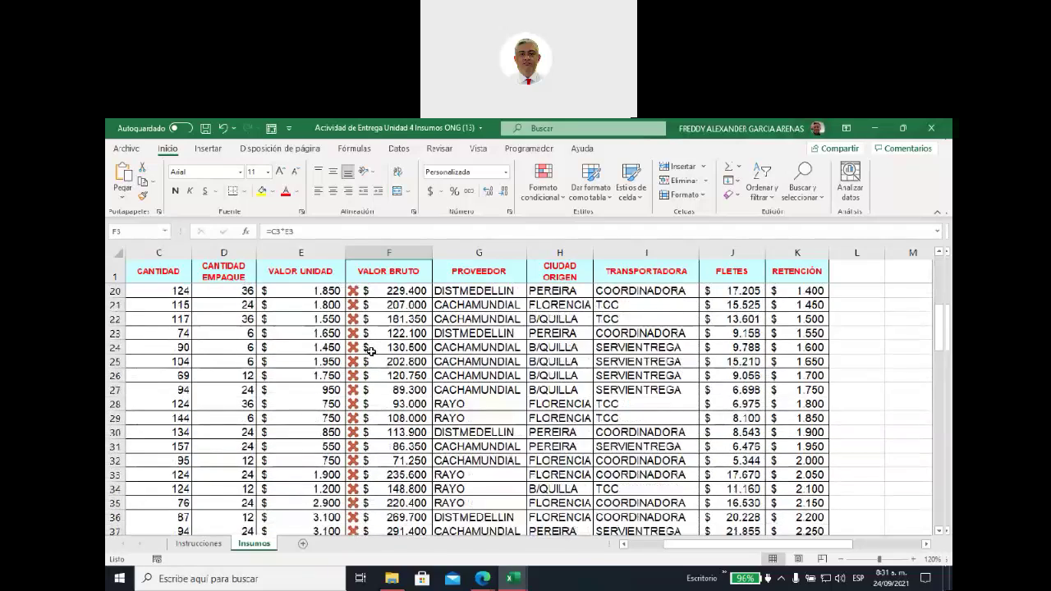
pyautogui.scroll(-3, 371, 352)
pyautogui.scroll(-3, 371, 353)
pyautogui.scroll(-4, 370, 357)
pyautogui.scroll(-3, 370, 361)
pyautogui.scroll(-1, 370, 367)
pyautogui.click(382, 376)
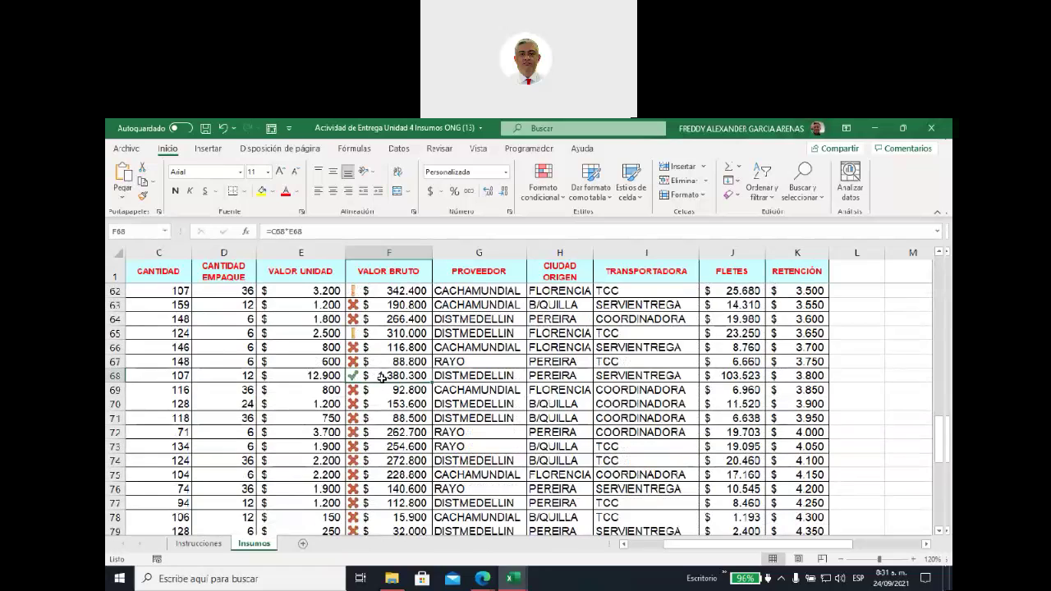
pyautogui.scroll(-3, 382, 378)
pyautogui.scroll(-1, 379, 386)
pyautogui.click(376, 390)
pyautogui.click(376, 446)
pyautogui.scroll(-1, 376, 444)
pyautogui.scroll(-3, 374, 431)
pyautogui.scroll(-2, 372, 417)
pyautogui.scroll(3, 372, 411)
pyautogui.scroll(1, 378, 378)
pyautogui.scroll(1, 394, 345)
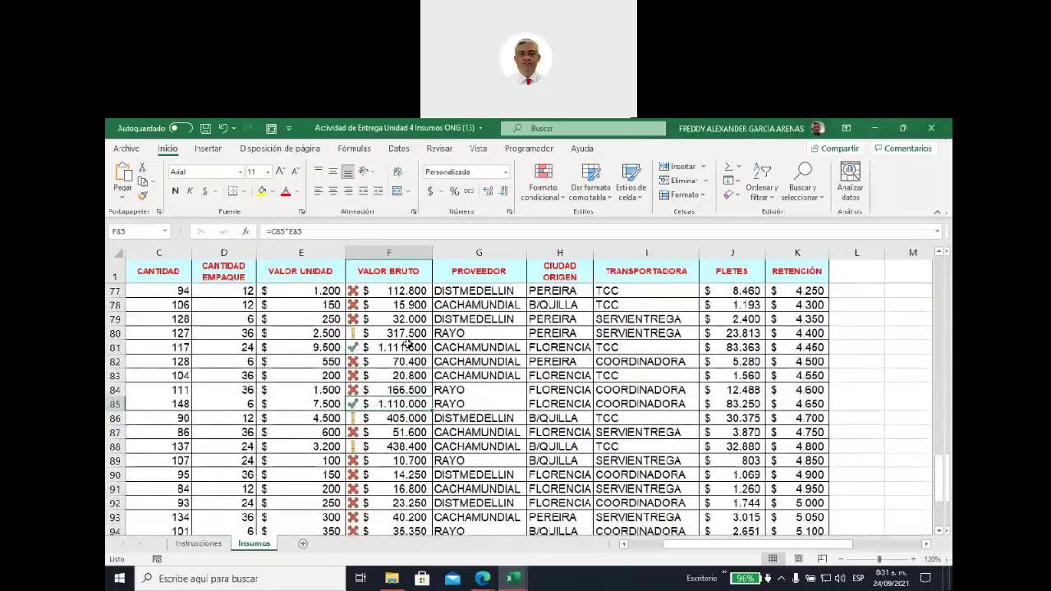
pyautogui.click(372, 419)
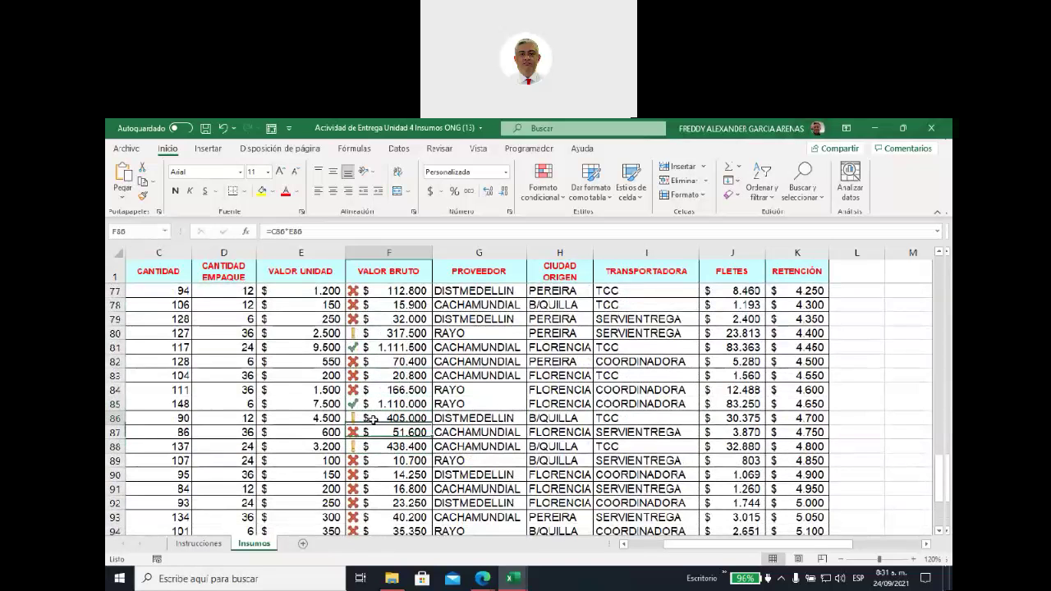
pyautogui.scroll(-3, 373, 420)
pyautogui.scroll(3, 381, 446)
pyautogui.scroll(6, 381, 446)
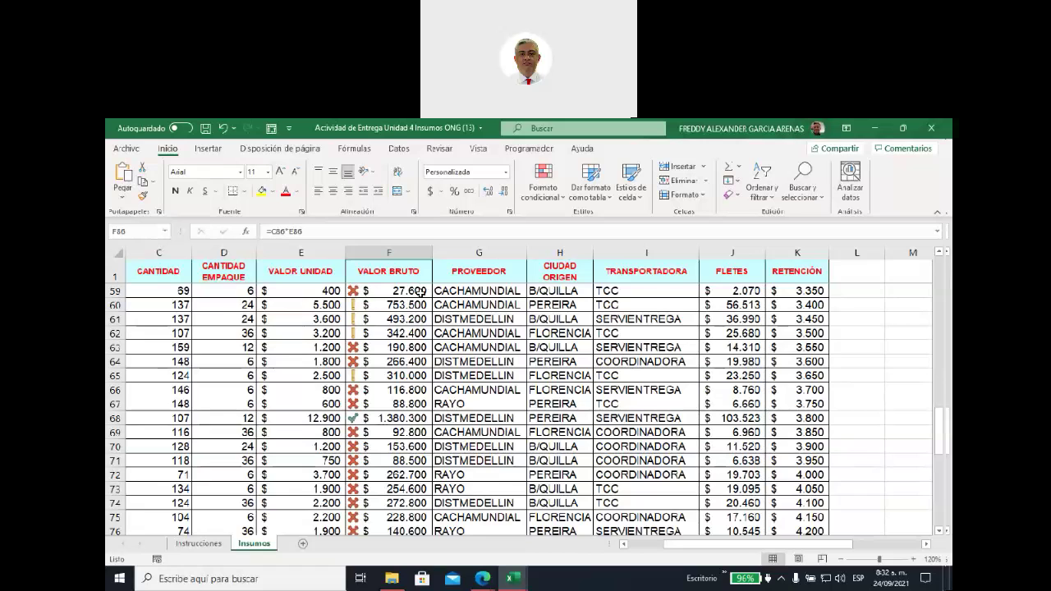
pyautogui.click(383, 277)
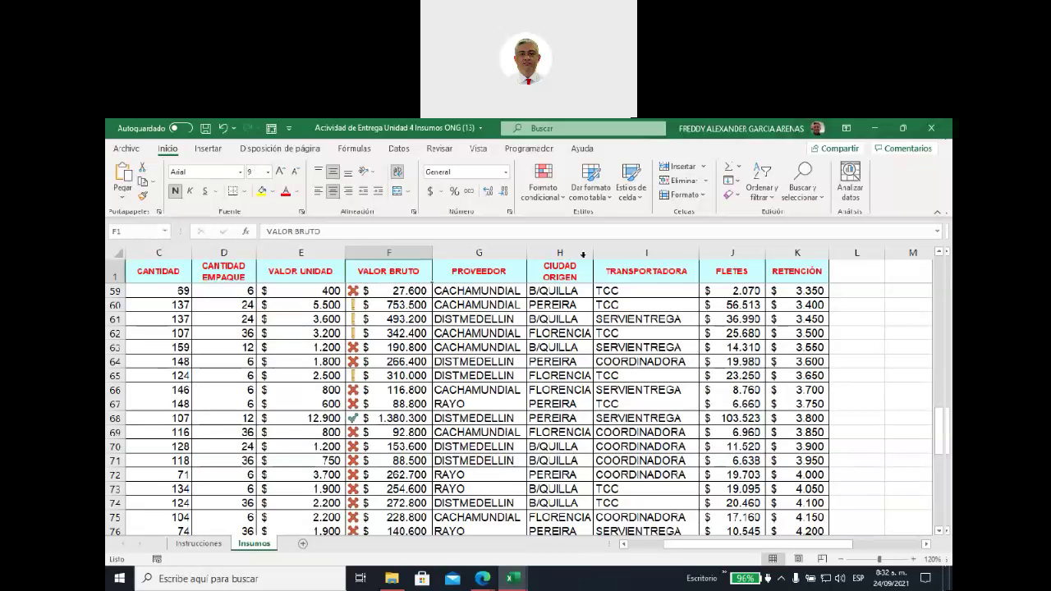
# - Turn on filter arrows for the Insumos table headers
pyautogui.click(762, 190)
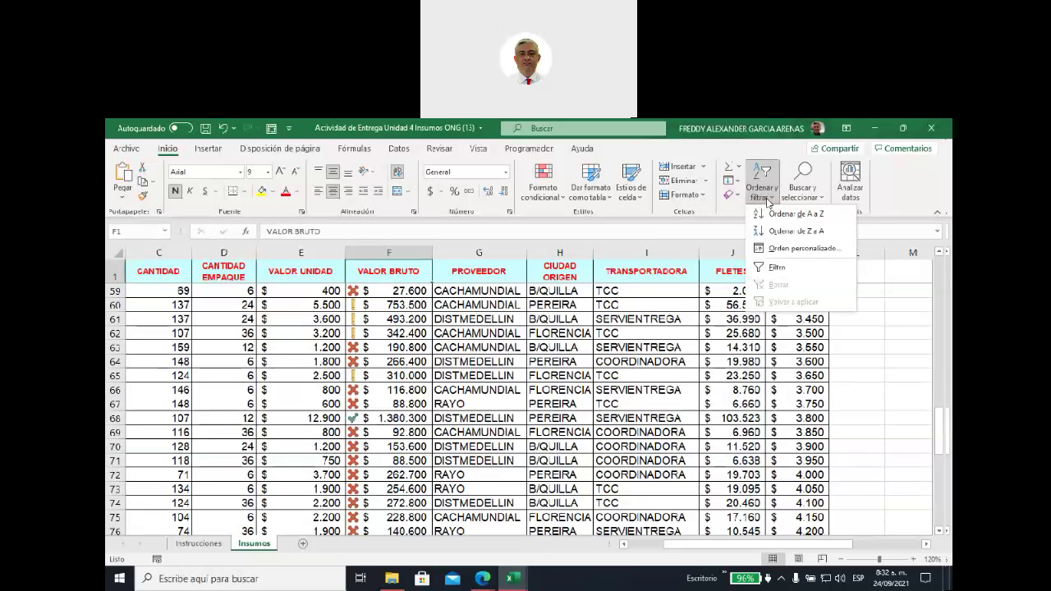
pyautogui.click(797, 268)
pyautogui.click(468, 359)
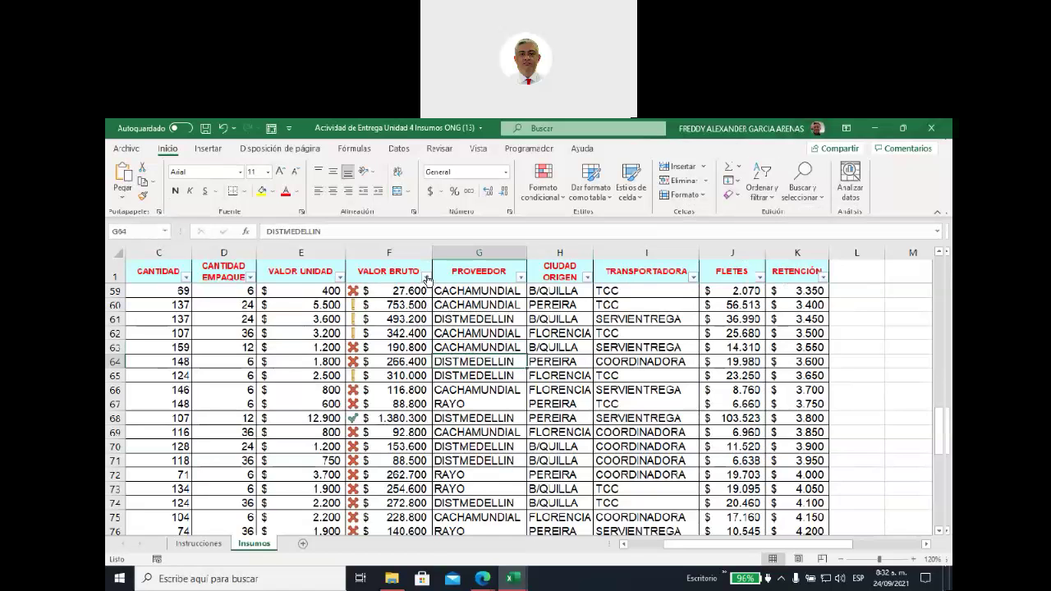
# - Look at the VALOR BRUTO custom number filter's operators, then cancel without filtering
pyautogui.click(426, 278)
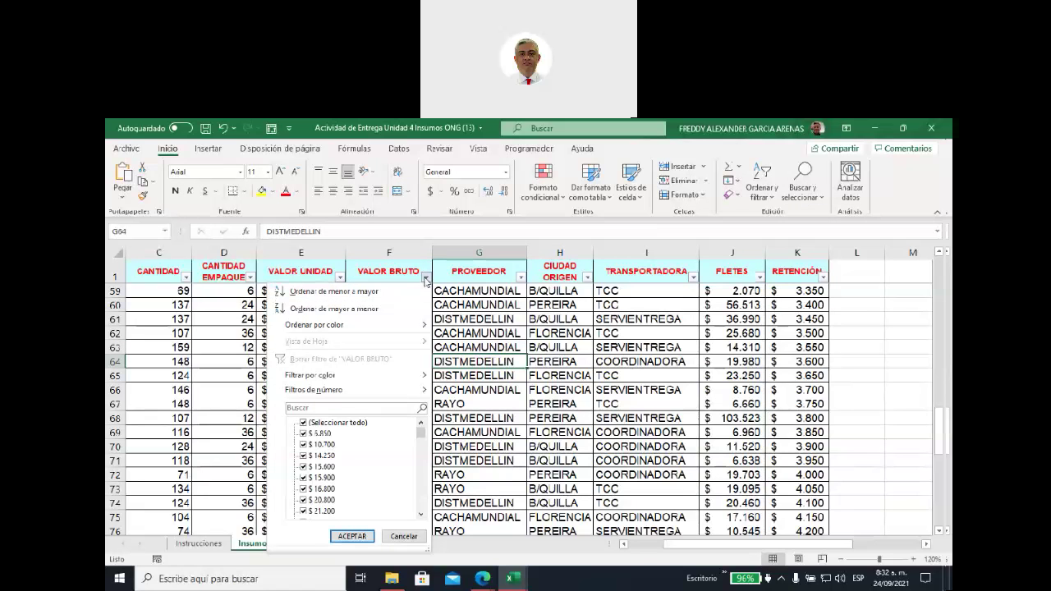
pyautogui.click(426, 279)
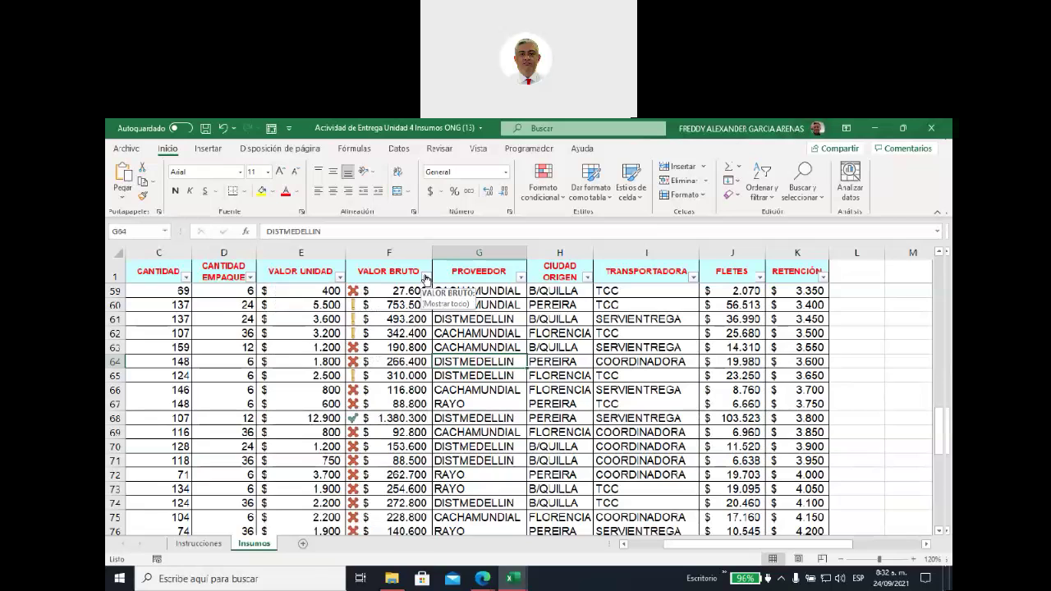
pyautogui.click(426, 279)
pyautogui.moveTo(311, 393)
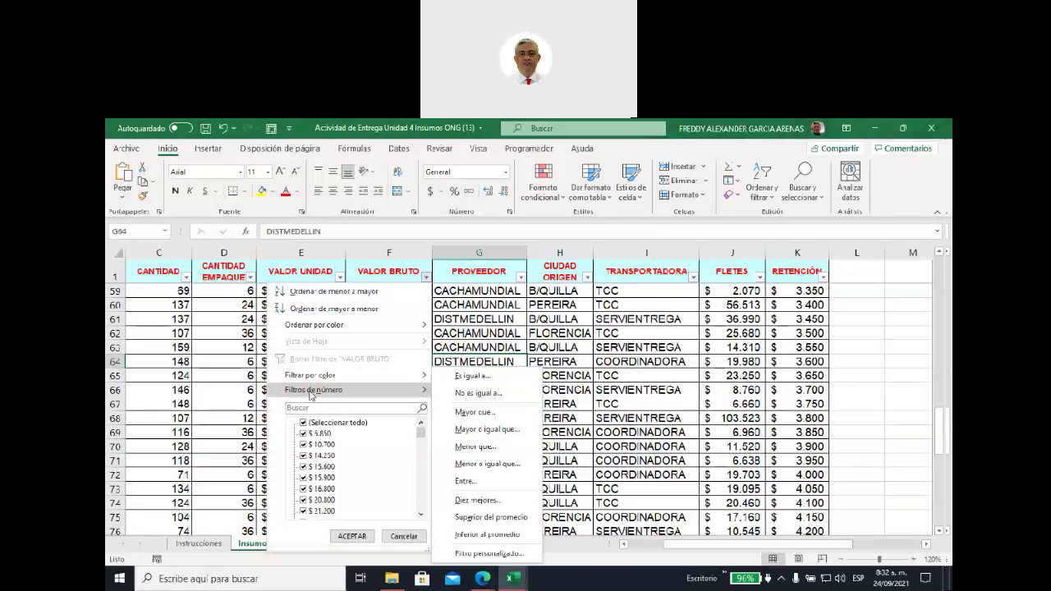
pyautogui.click(499, 555)
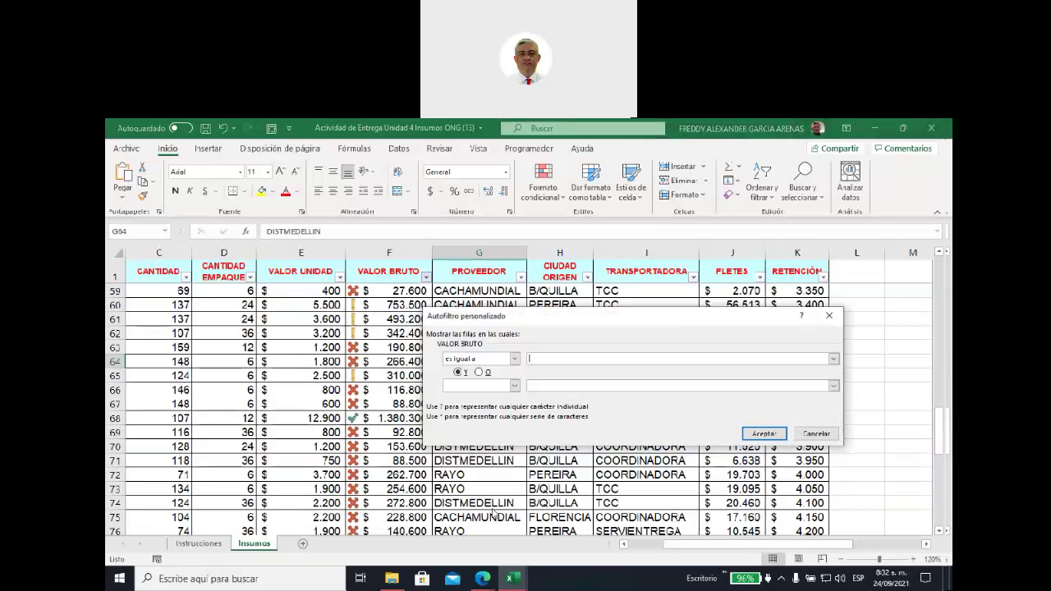
pyautogui.click(514, 359)
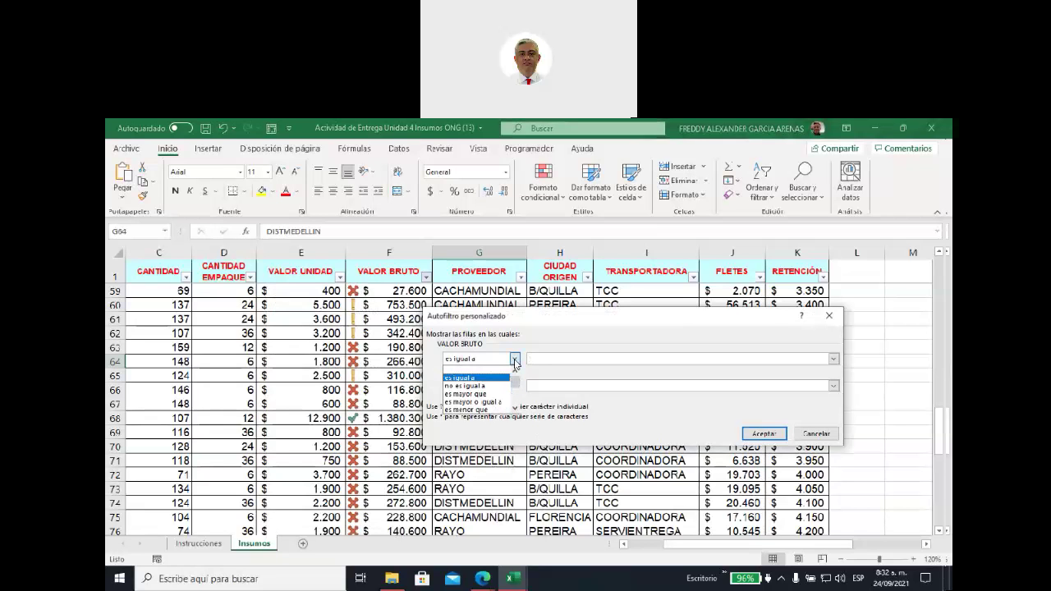
pyautogui.moveTo(516, 382); pyautogui.dragTo(516, 408)
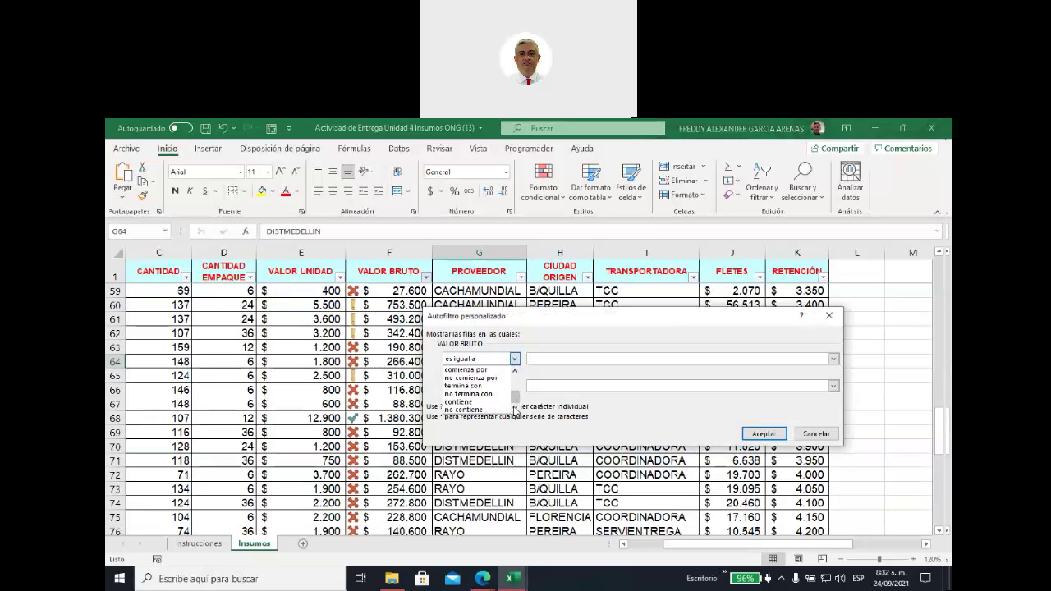
pyautogui.click(818, 438)
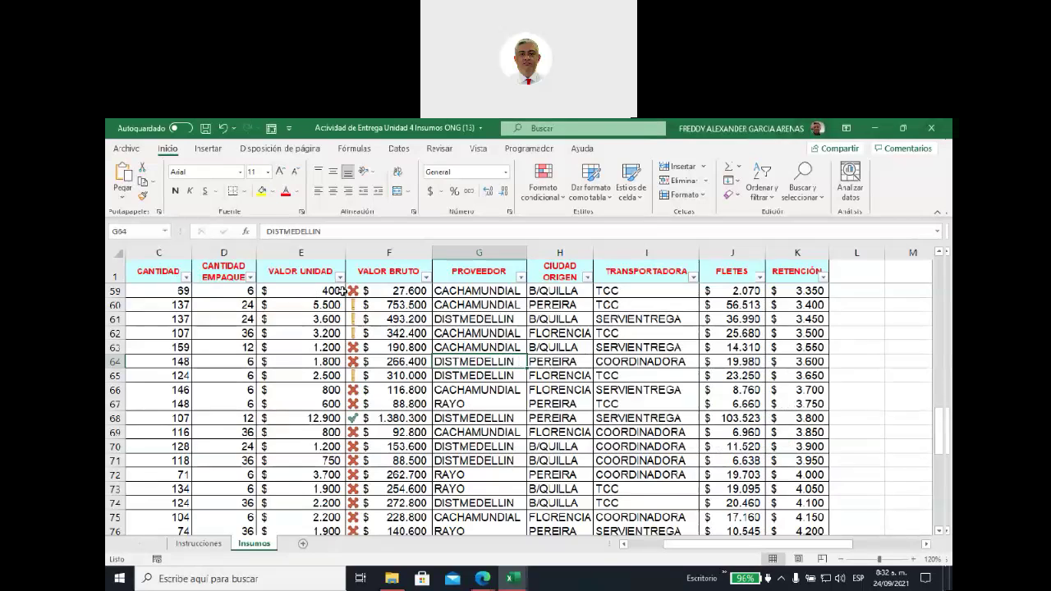
pyautogui.click(164, 277)
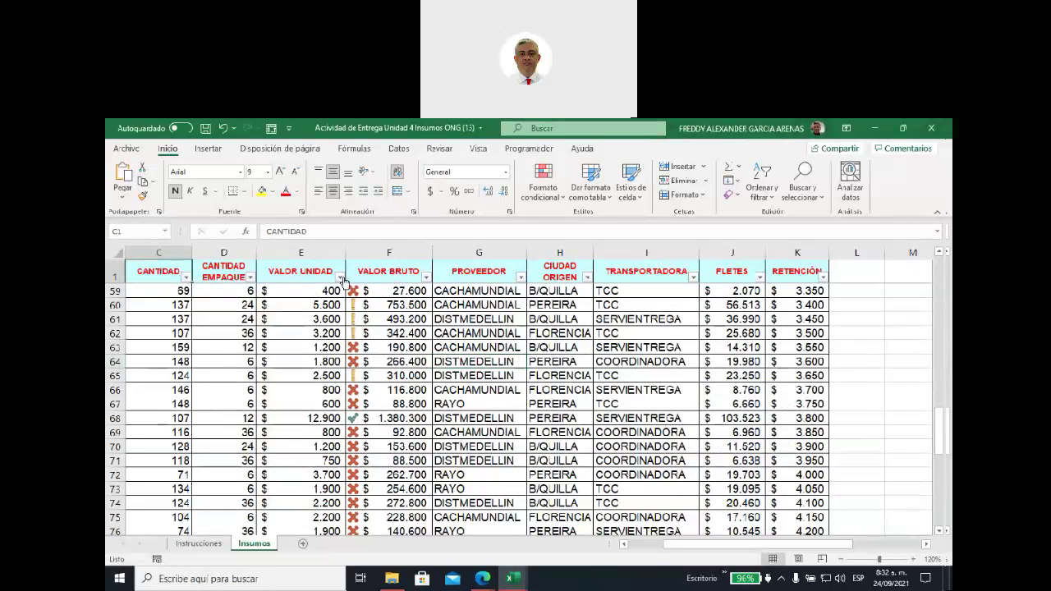
# - Custom-sort the table by the VALOR BRUTO conditional-format icon, green check on top
pyautogui.click(377, 291)
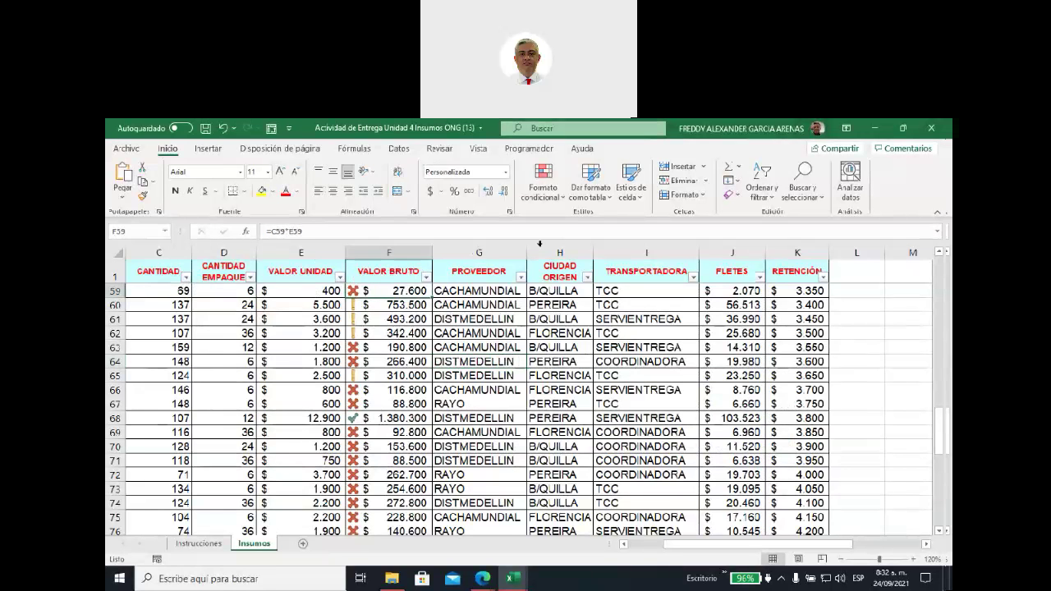
pyautogui.click(759, 195)
pyautogui.click(780, 249)
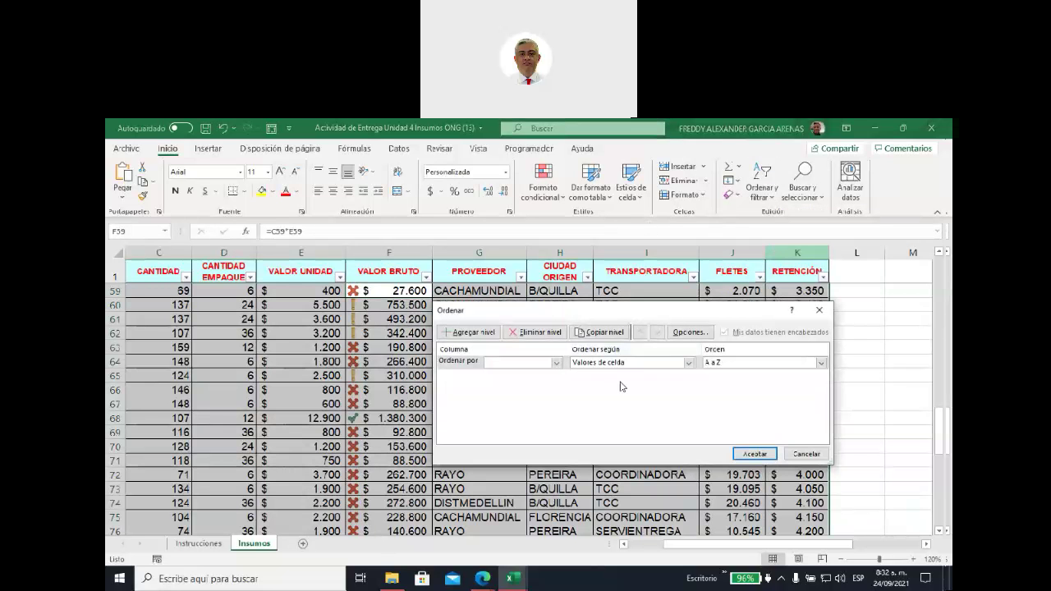
pyautogui.click(557, 364)
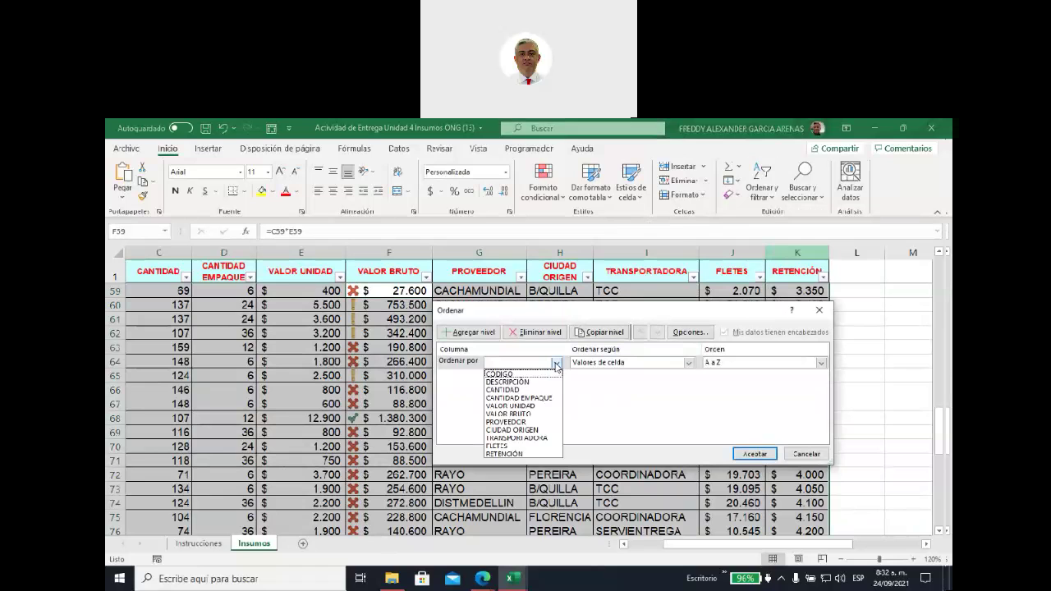
pyautogui.click(538, 413)
pyautogui.click(687, 364)
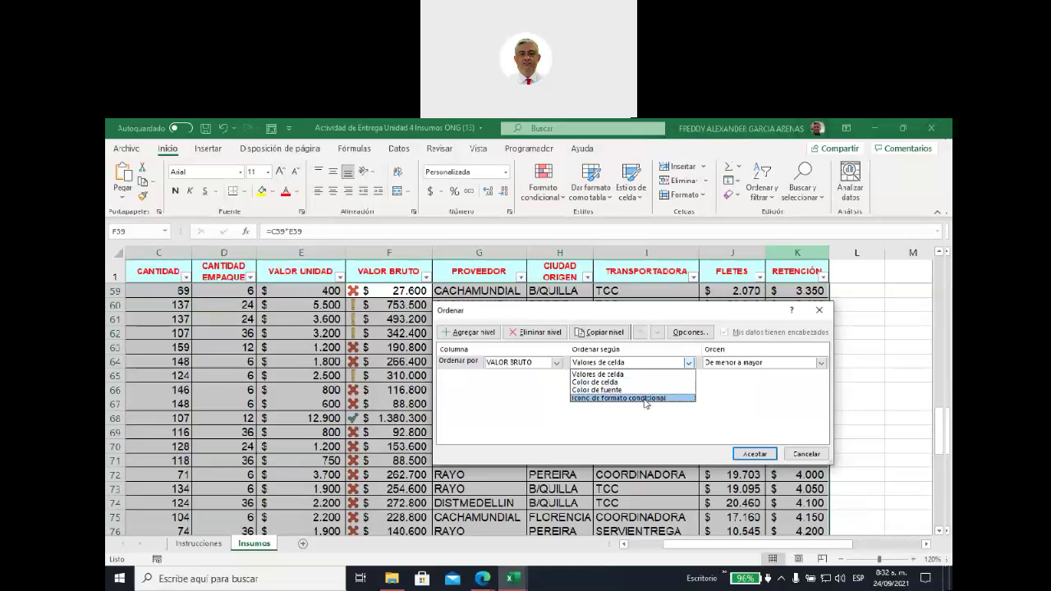
pyautogui.click(647, 399)
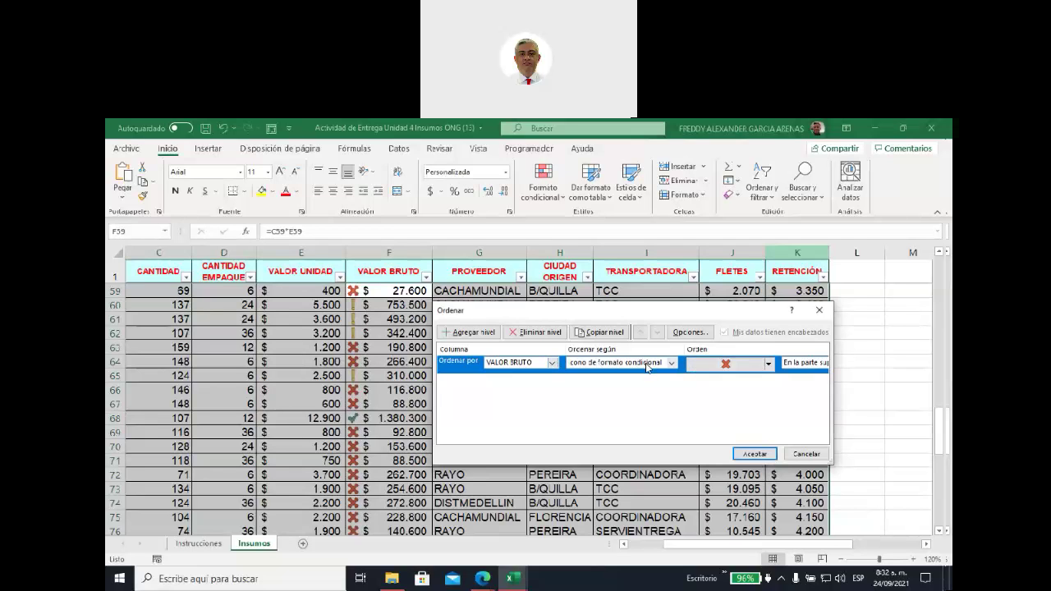
pyautogui.click(768, 364)
pyautogui.click(728, 383)
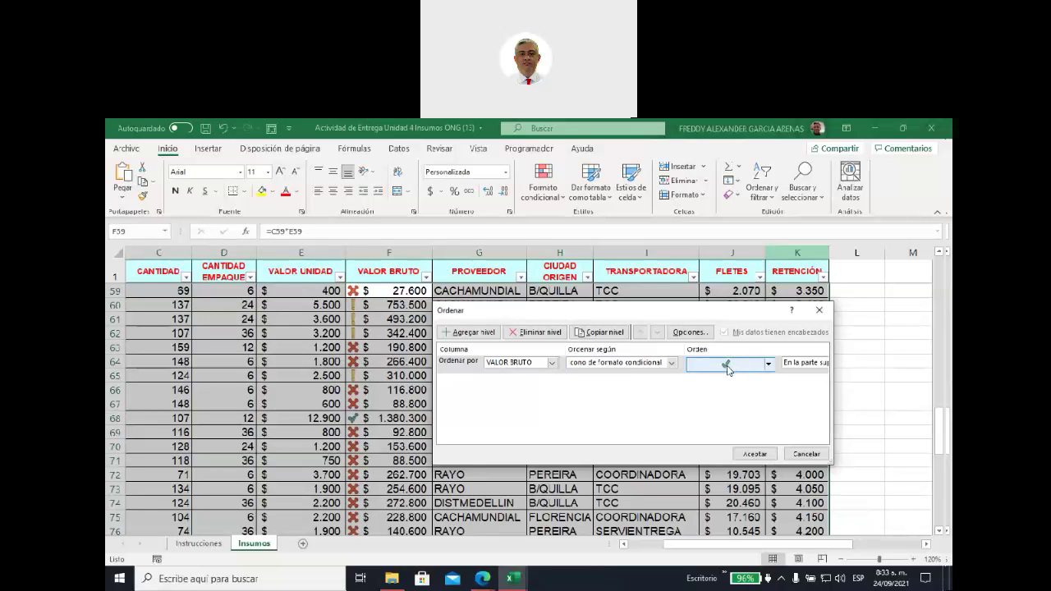
pyautogui.click(754, 454)
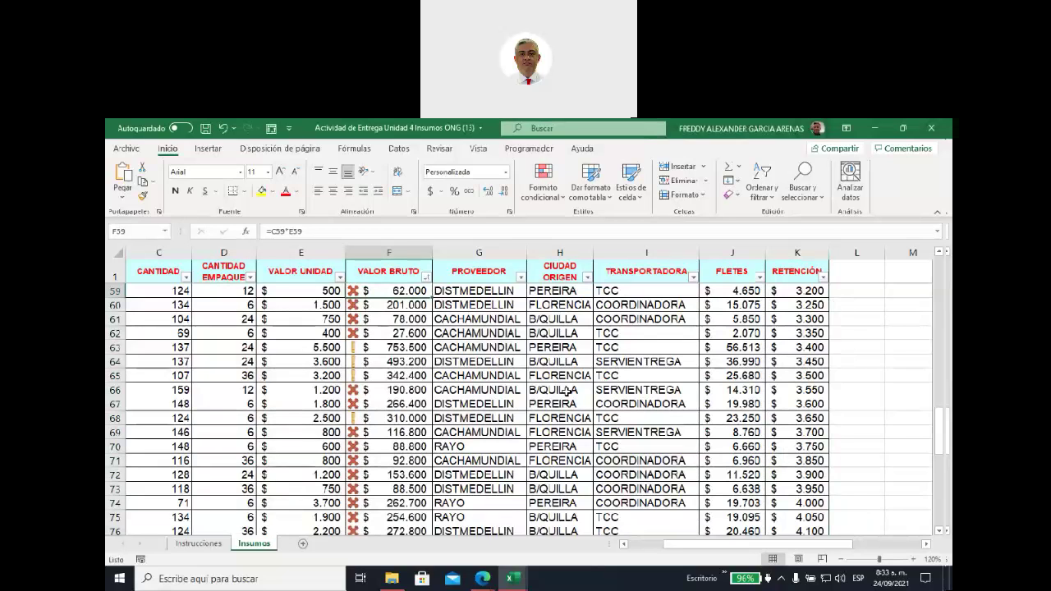
pyautogui.scroll(-6, 364, 375)
pyautogui.scroll(-3, 364, 376)
pyautogui.scroll(3, 364, 376)
pyautogui.scroll(6, 365, 378)
pyautogui.scroll(5, 367, 384)
pyautogui.scroll(8, 367, 384)
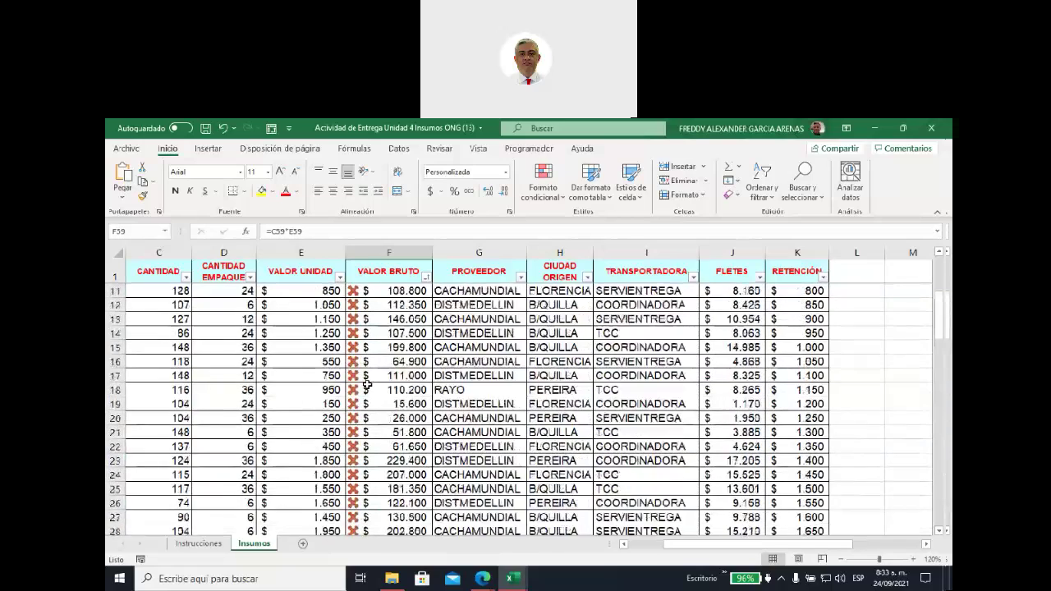
pyautogui.scroll(3, 367, 384)
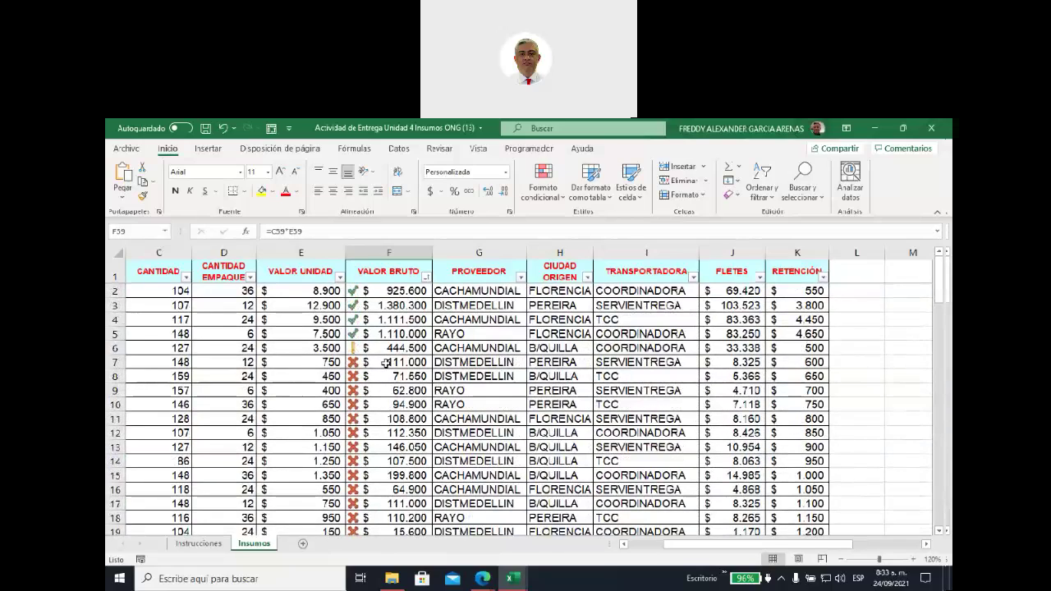
pyautogui.moveTo(354, 291); pyautogui.dragTo(400, 335)
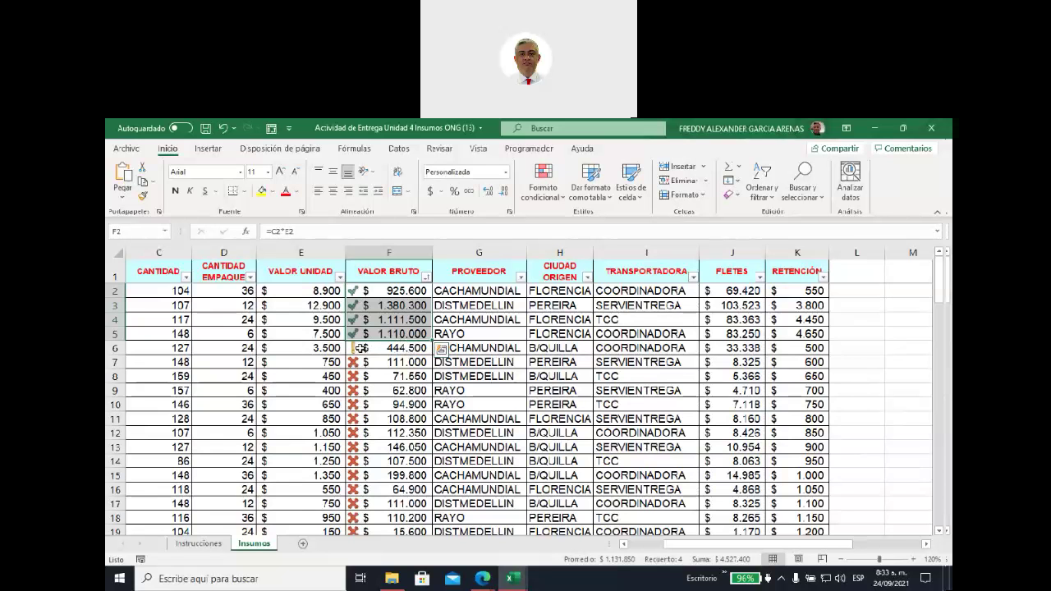
pyautogui.scroll(-3, 358, 351)
pyautogui.scroll(-1, 358, 353)
pyautogui.scroll(-3, 359, 362)
pyautogui.scroll(-4, 360, 379)
pyautogui.scroll(-1, 360, 380)
pyautogui.scroll(-3, 360, 379)
pyautogui.scroll(-2, 359, 380)
pyautogui.scroll(-2, 360, 381)
pyautogui.scroll(-4, 361, 382)
pyautogui.scroll(-2, 361, 382)
pyautogui.scroll(-2, 361, 382)
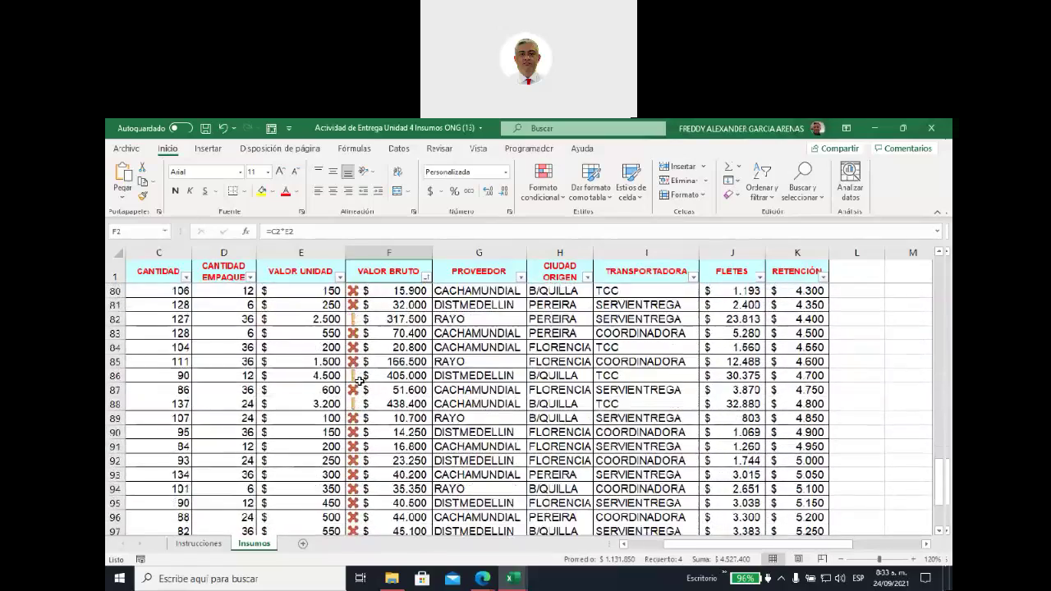
pyautogui.scroll(-2, 361, 382)
pyautogui.scroll(-1, 360, 382)
pyautogui.scroll(6, 361, 382)
pyautogui.scroll(5, 361, 382)
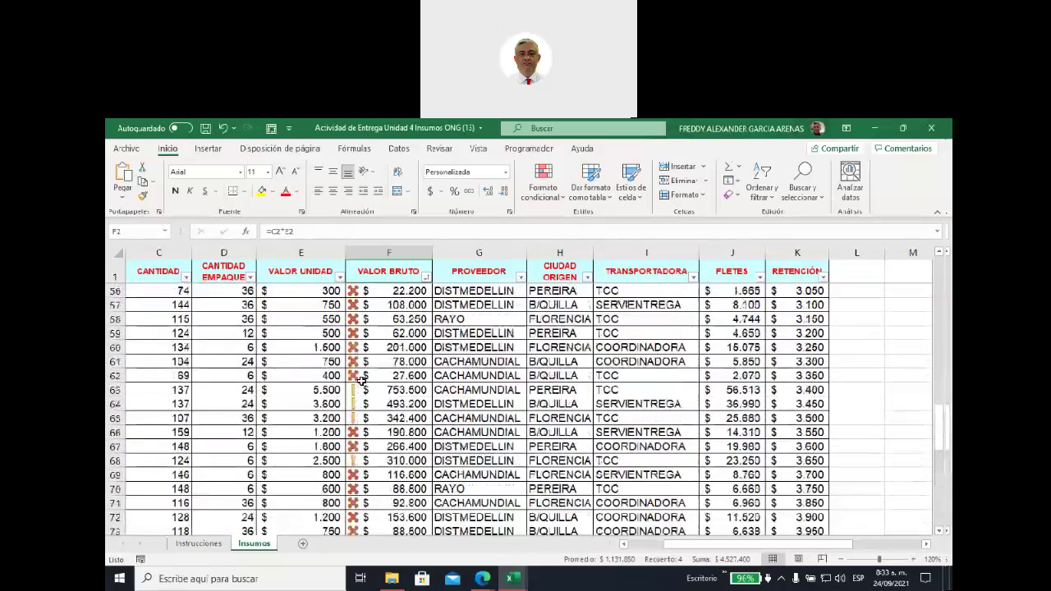
pyautogui.scroll(5, 361, 381)
pyautogui.scroll(6, 361, 381)
pyautogui.scroll(6, 361, 381)
pyautogui.scroll(1, 361, 381)
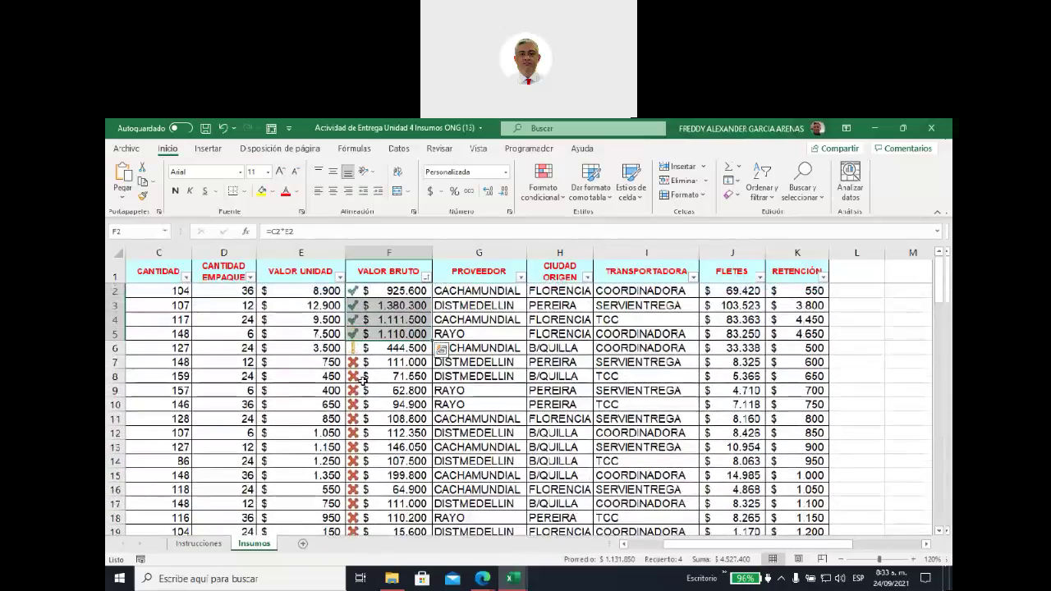
pyautogui.click(392, 294)
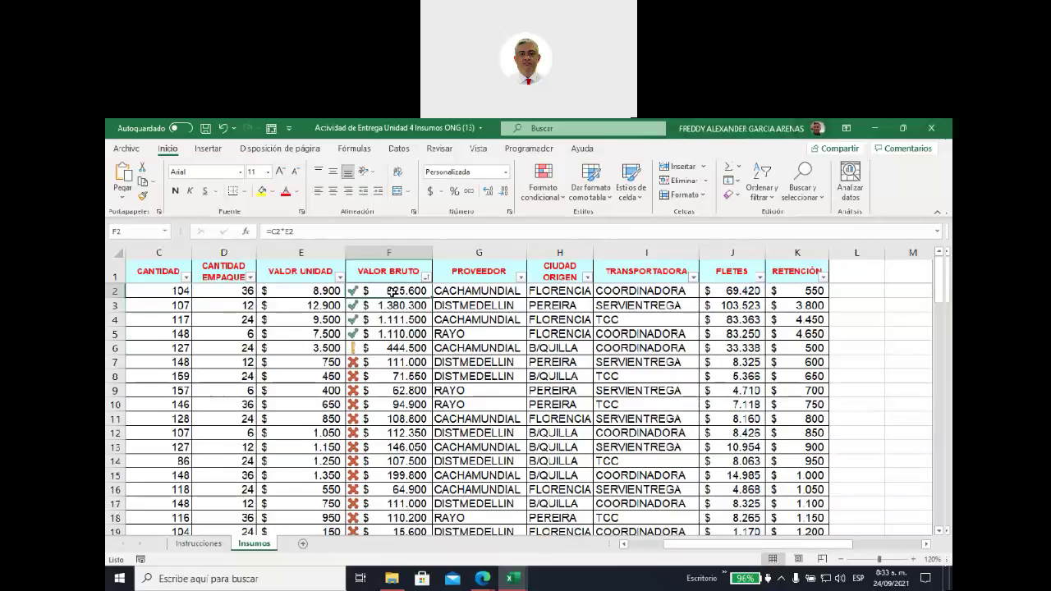
pyautogui.click(762, 182)
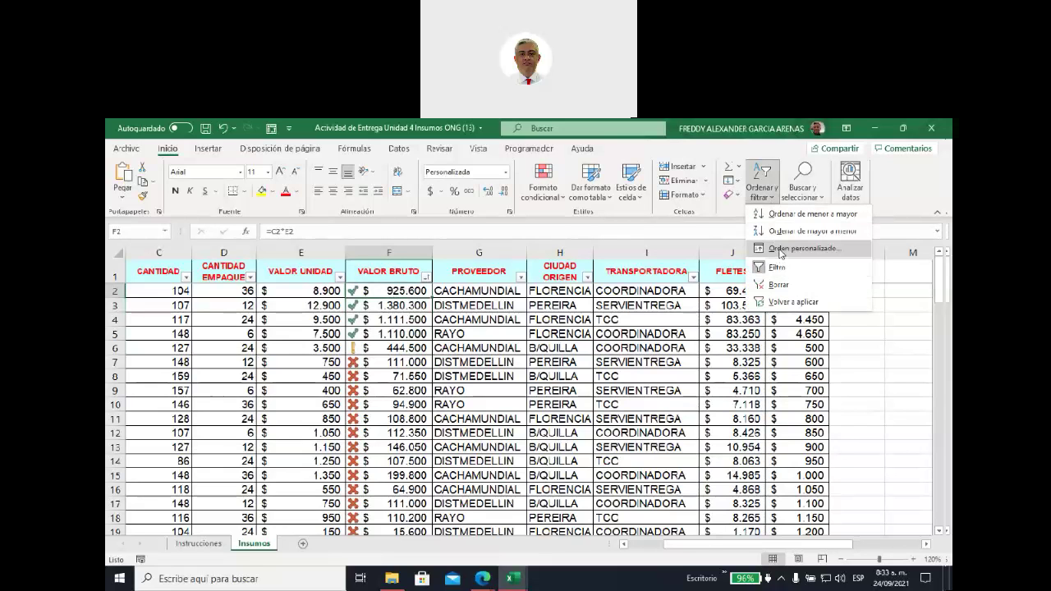
# - Add a second VALOR BRUTO icon sort level placing yellow exclamation rows after the green checks
pyautogui.click(781, 253)
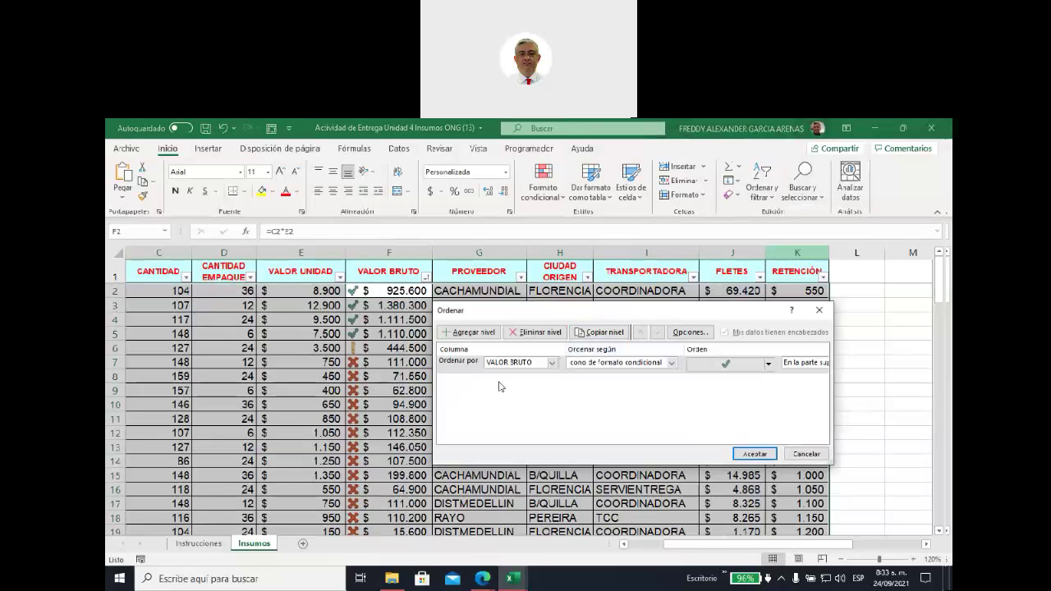
pyautogui.click(481, 333)
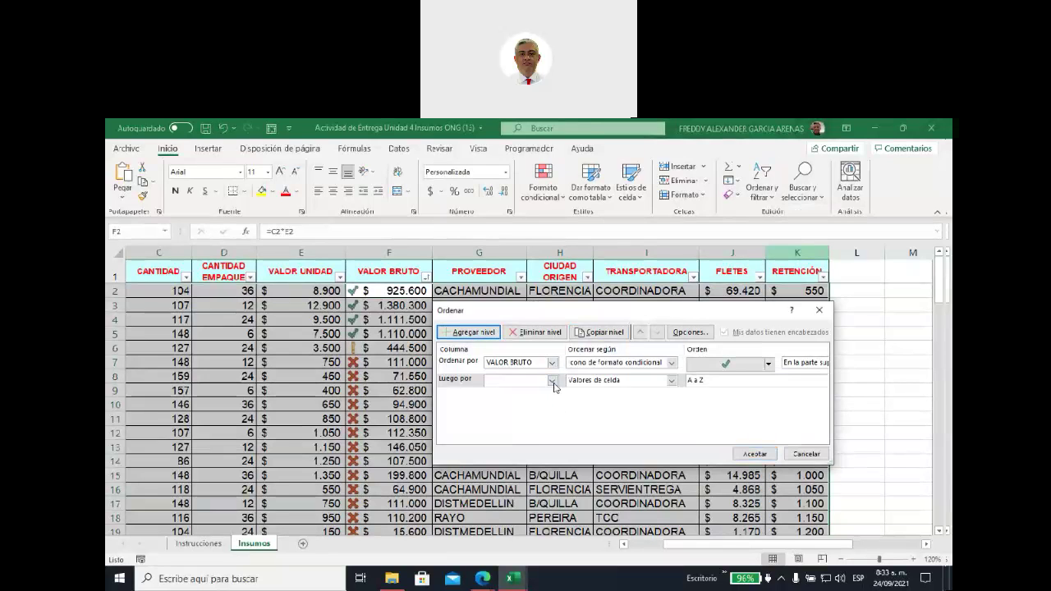
pyautogui.click(552, 381)
pyautogui.click(526, 432)
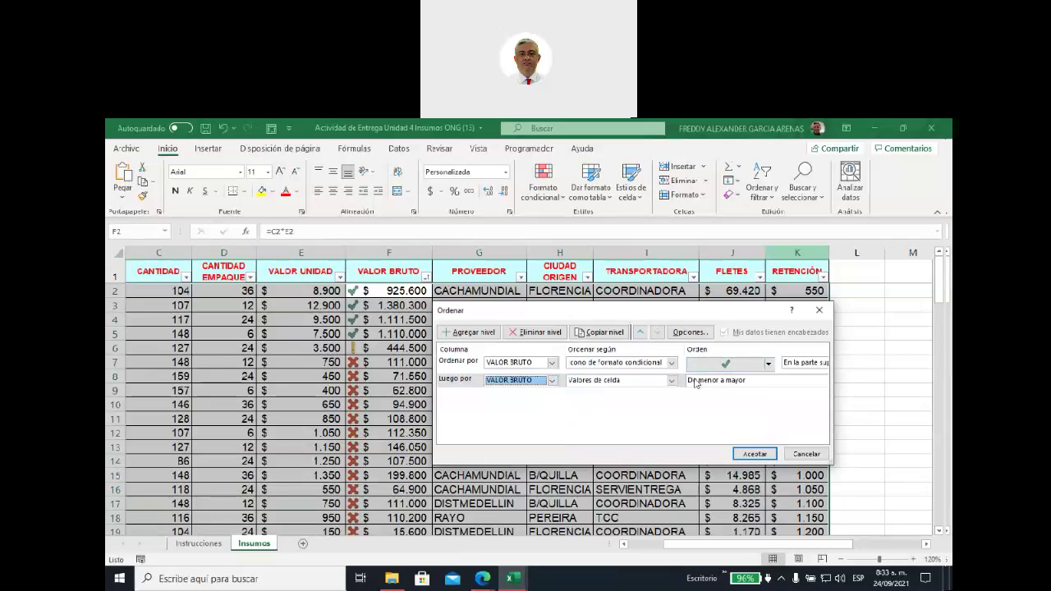
pyautogui.click(671, 381)
pyautogui.click(648, 416)
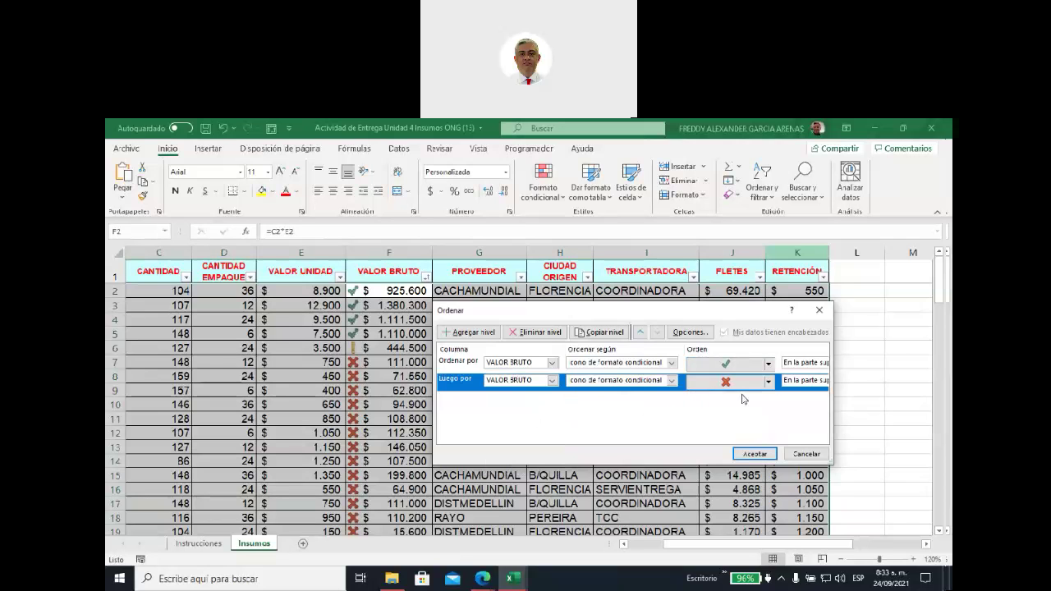
pyautogui.click(769, 383)
pyautogui.click(716, 409)
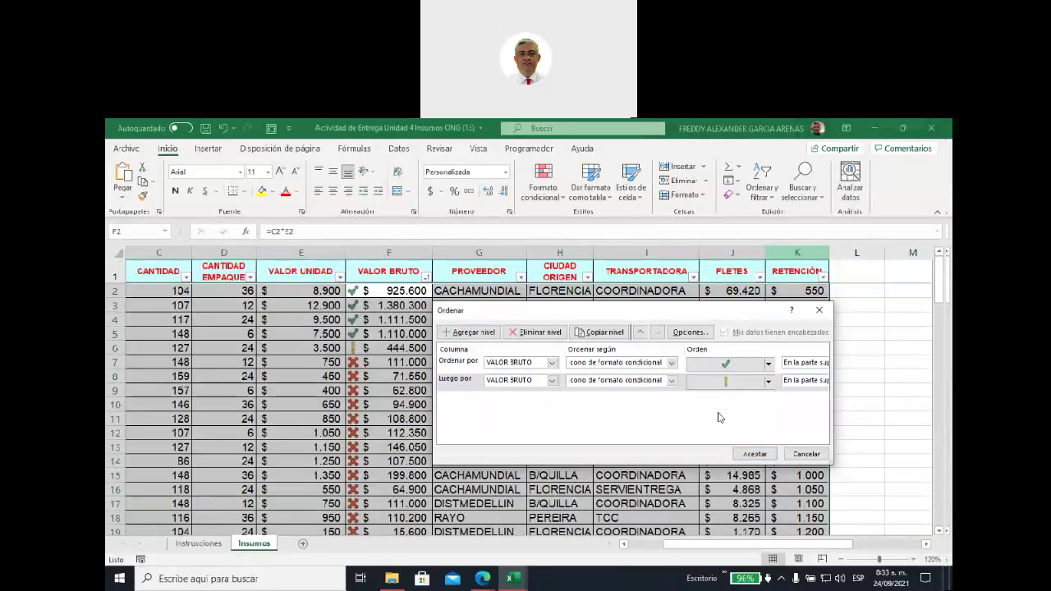
pyautogui.click(750, 456)
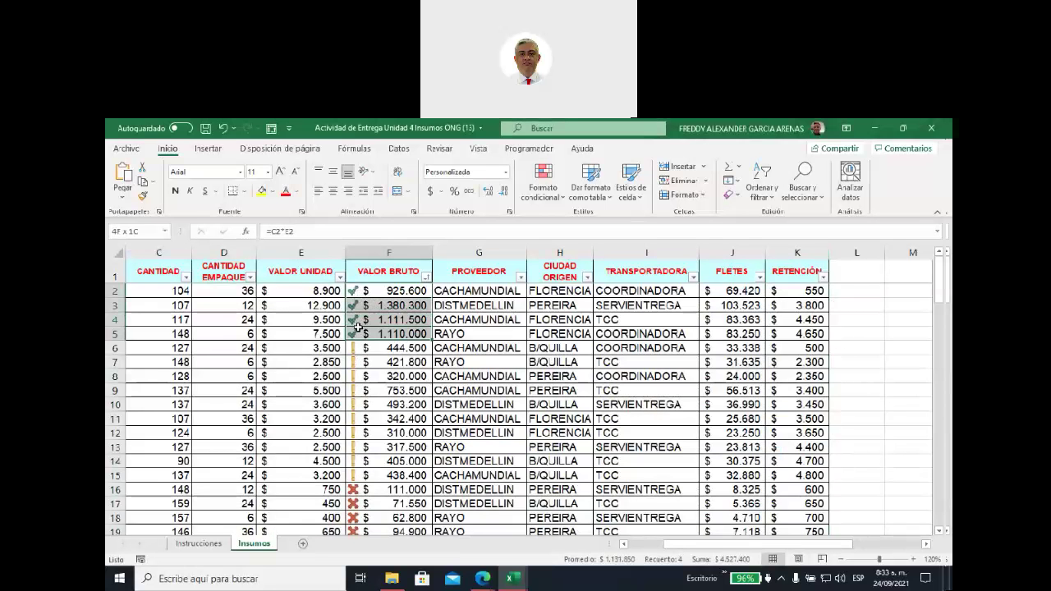
pyautogui.moveTo(359, 290); pyautogui.dragTo(364, 475)
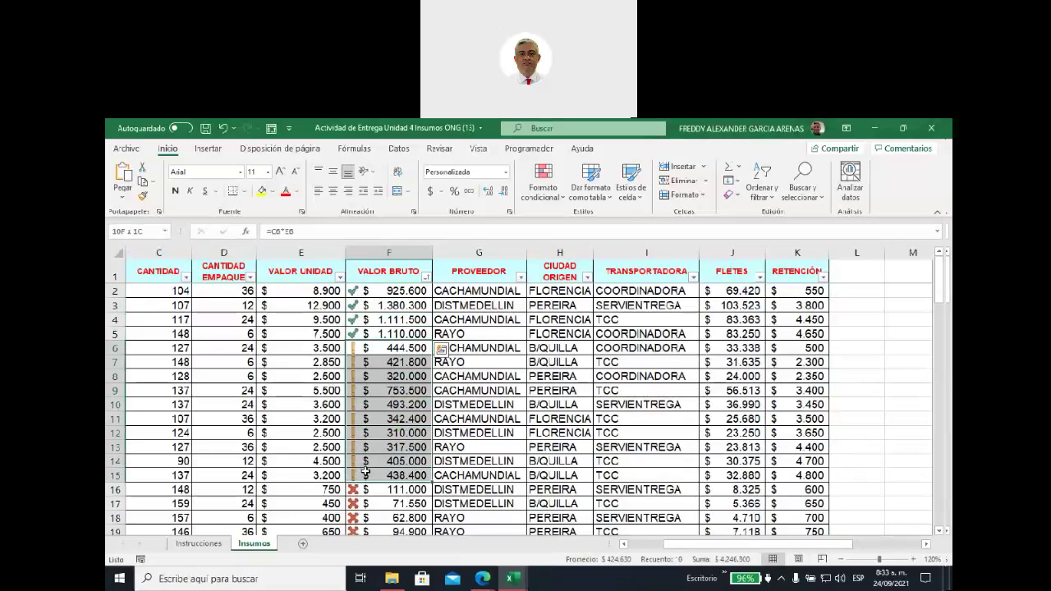
pyautogui.scroll(-4, 376, 341)
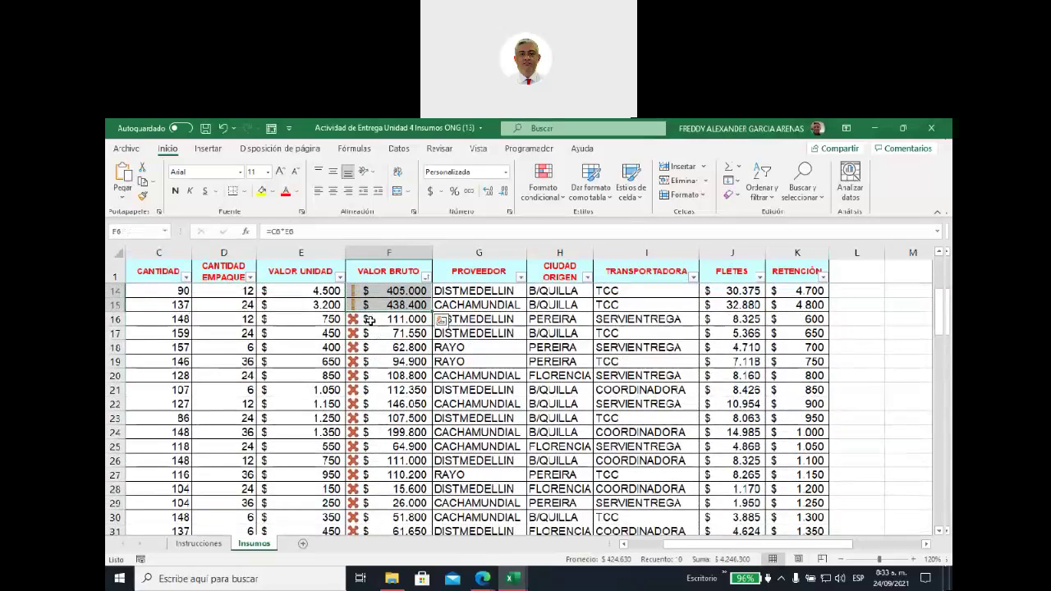
pyautogui.scroll(3, 376, 343)
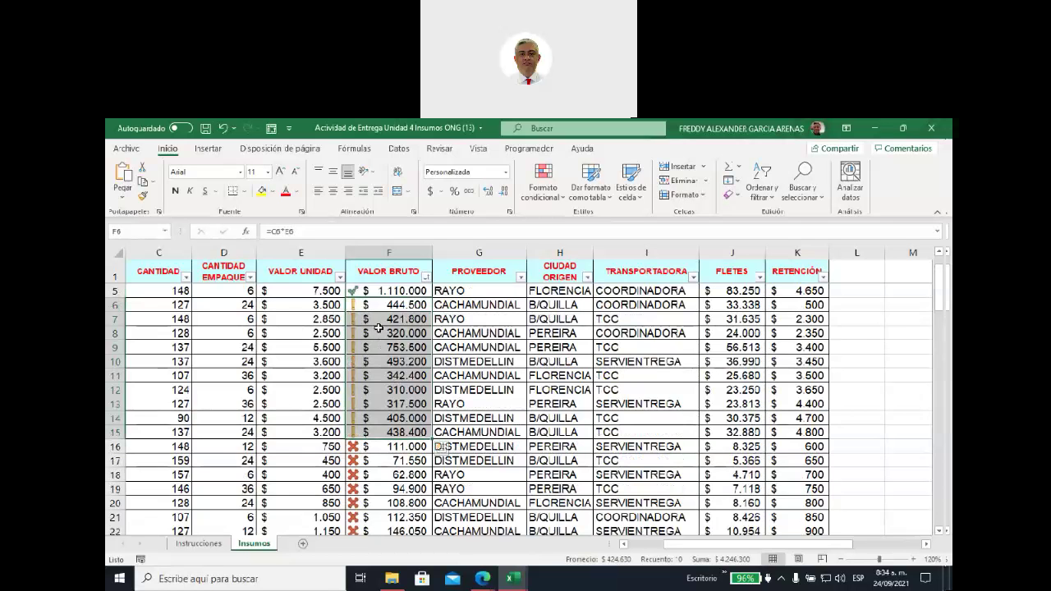
pyautogui.scroll(1, 374, 327)
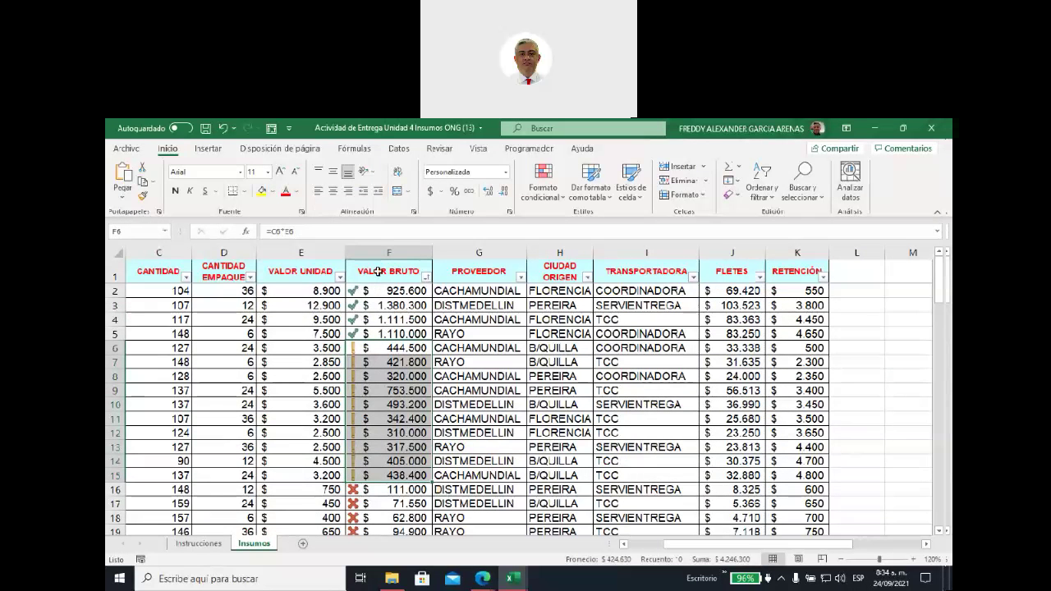
pyautogui.scroll(-3, 424, 454)
pyautogui.scroll(-1, 419, 455)
pyautogui.scroll(-3, 412, 456)
pyautogui.scroll(-4, 408, 458)
pyautogui.scroll(-4, 408, 458)
pyautogui.scroll(2, 407, 459)
pyautogui.scroll(7, 407, 458)
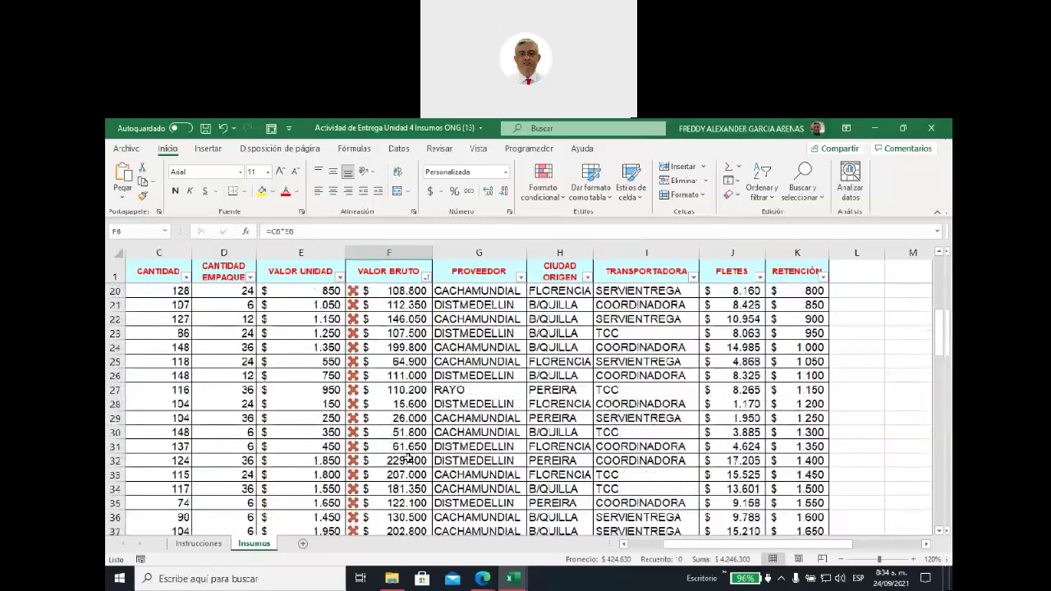
pyautogui.scroll(6, 408, 459)
pyautogui.scroll(-1, 408, 459)
pyautogui.scroll(1, 408, 458)
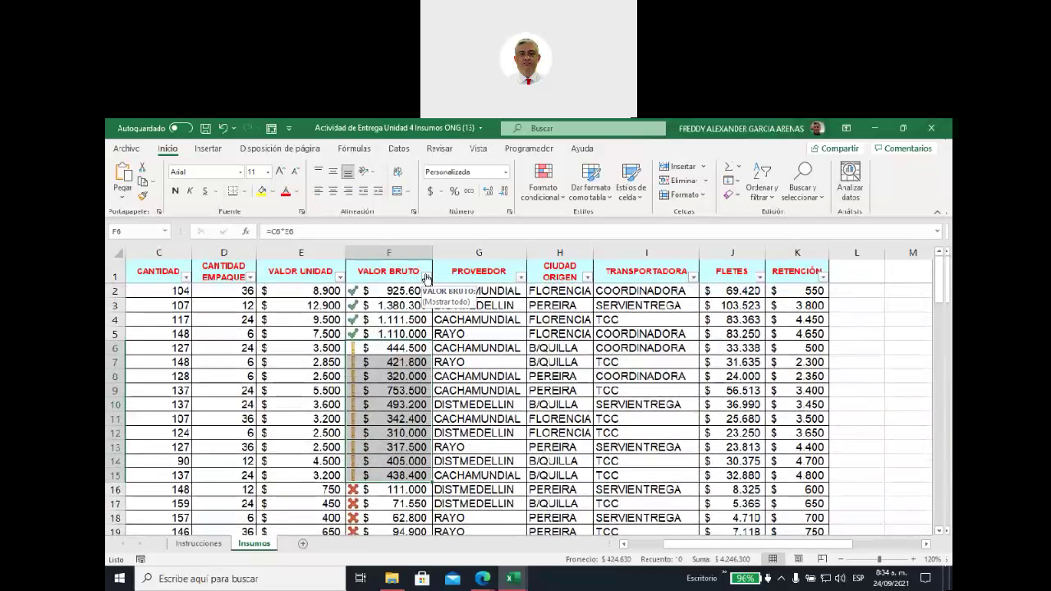
pyautogui.moveTo(158, 273); pyautogui.dragTo(801, 271)
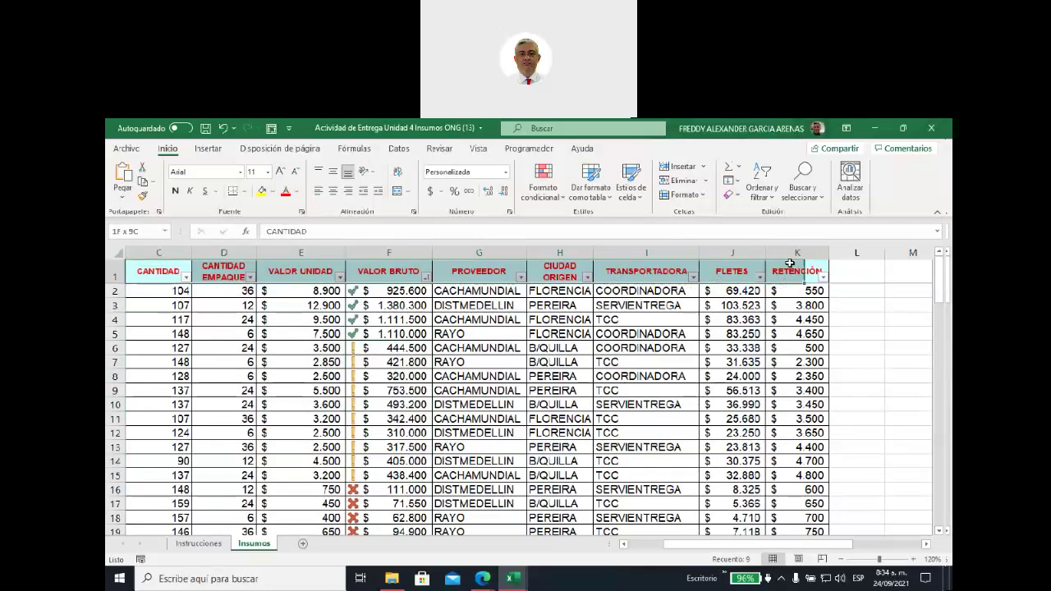
# - Turn off the AutoFilter on the Insumos header row and select cell G10
pyautogui.click(761, 205)
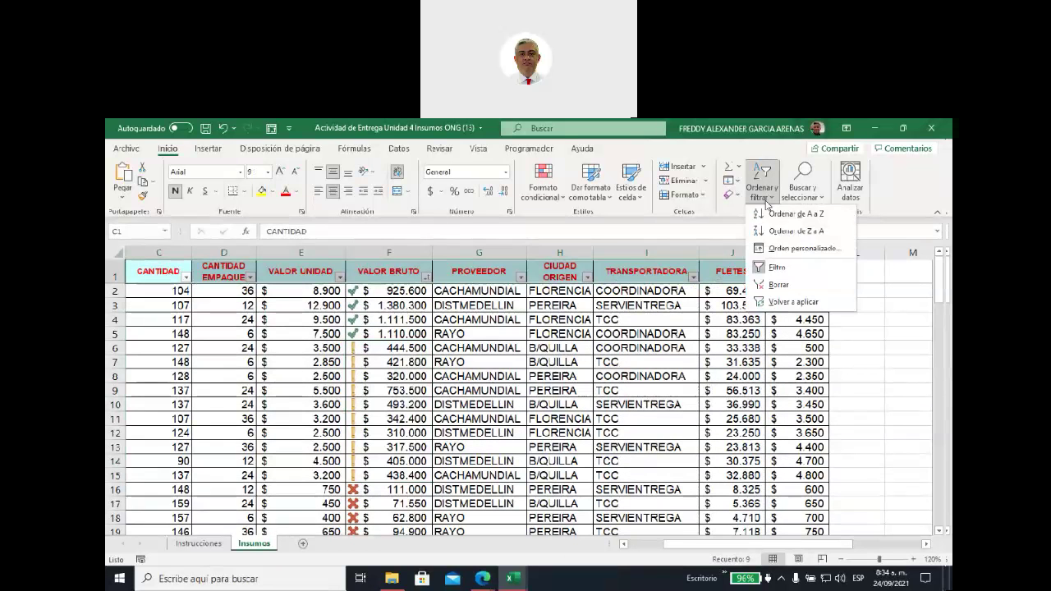
pyautogui.click(785, 266)
pyautogui.click(478, 403)
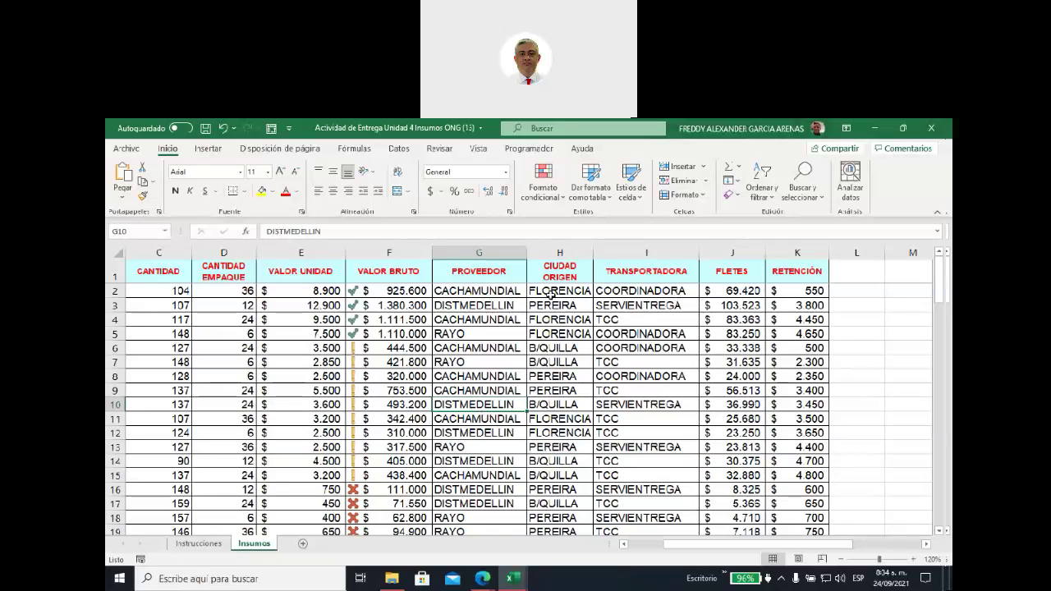
pyautogui.click(762, 188)
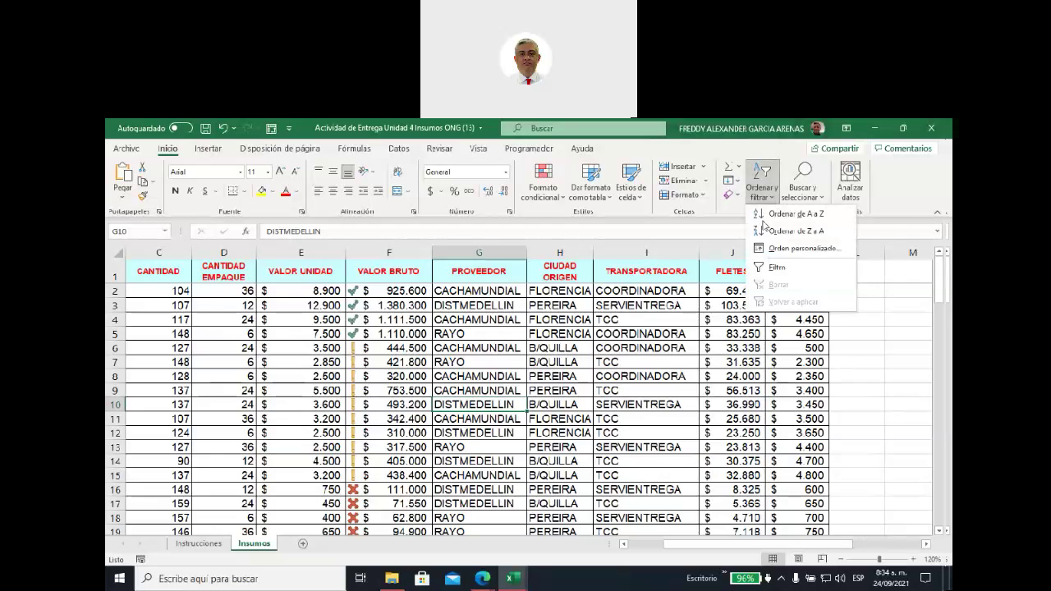
pyautogui.click(780, 248)
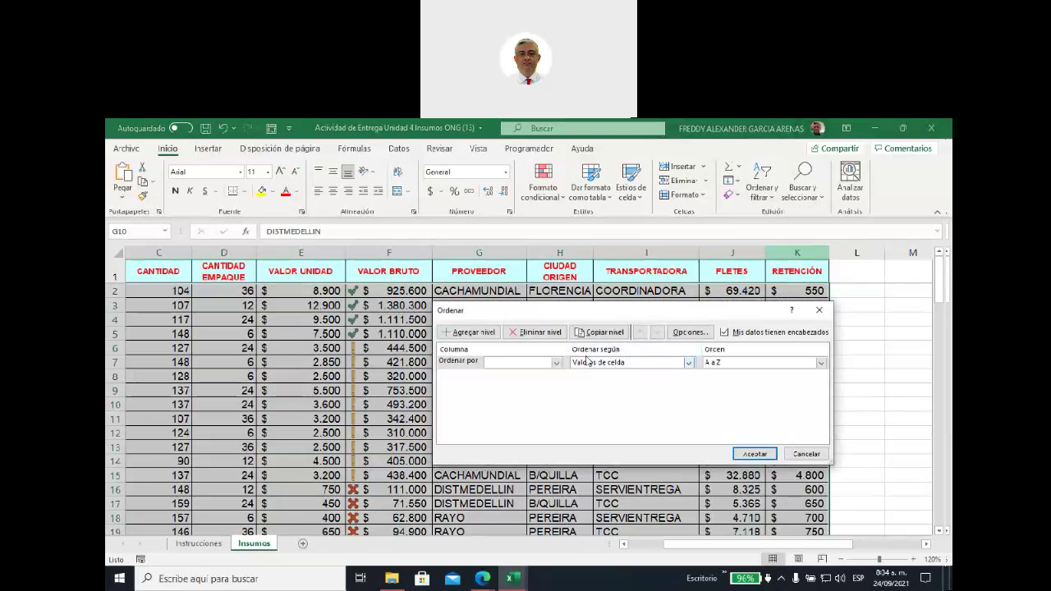
pyautogui.click(688, 362)
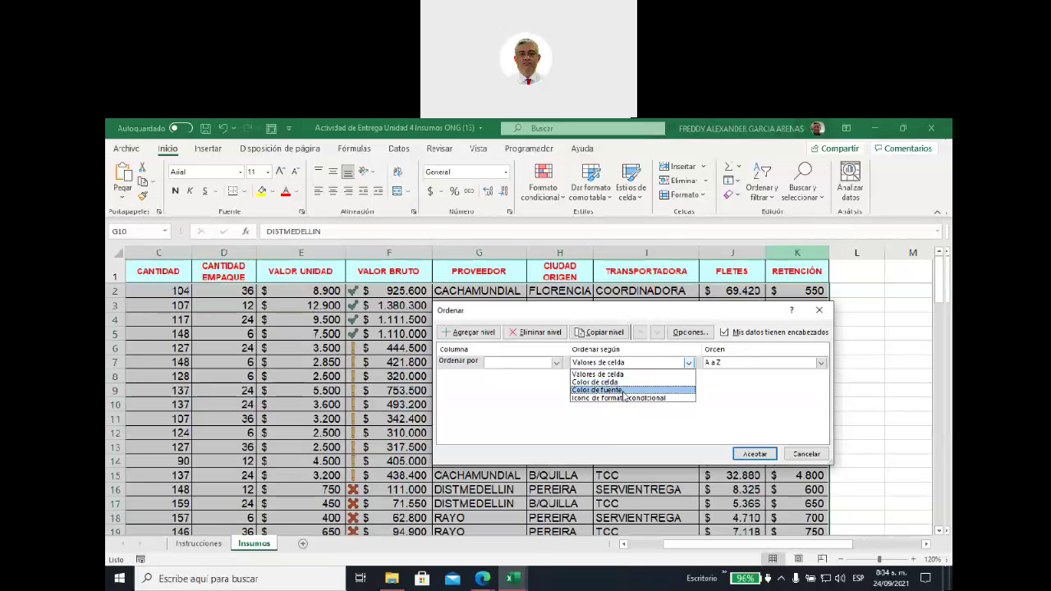
pyautogui.click(820, 312)
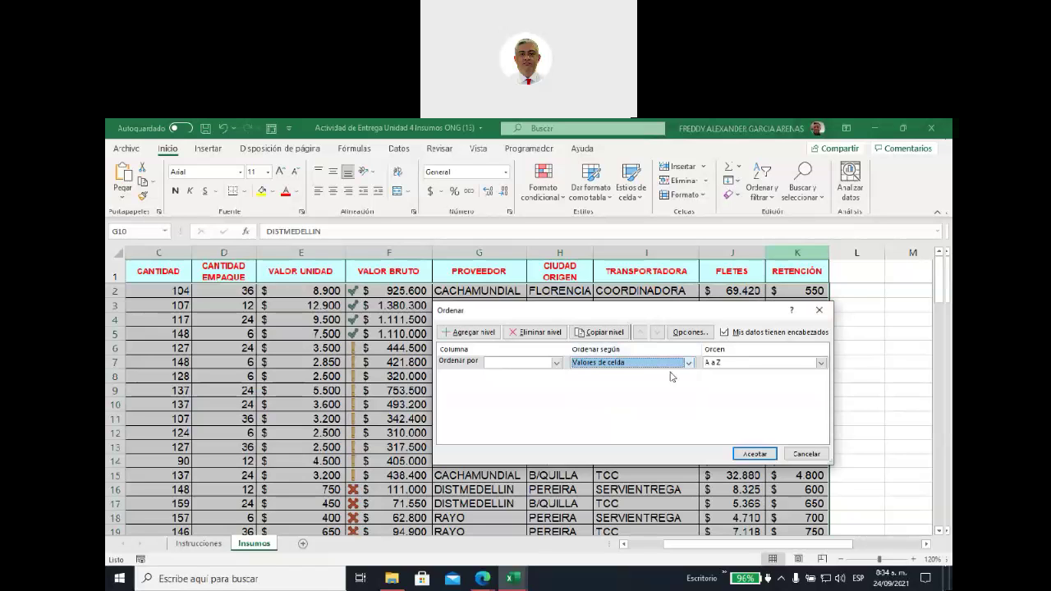
pyautogui.click(804, 453)
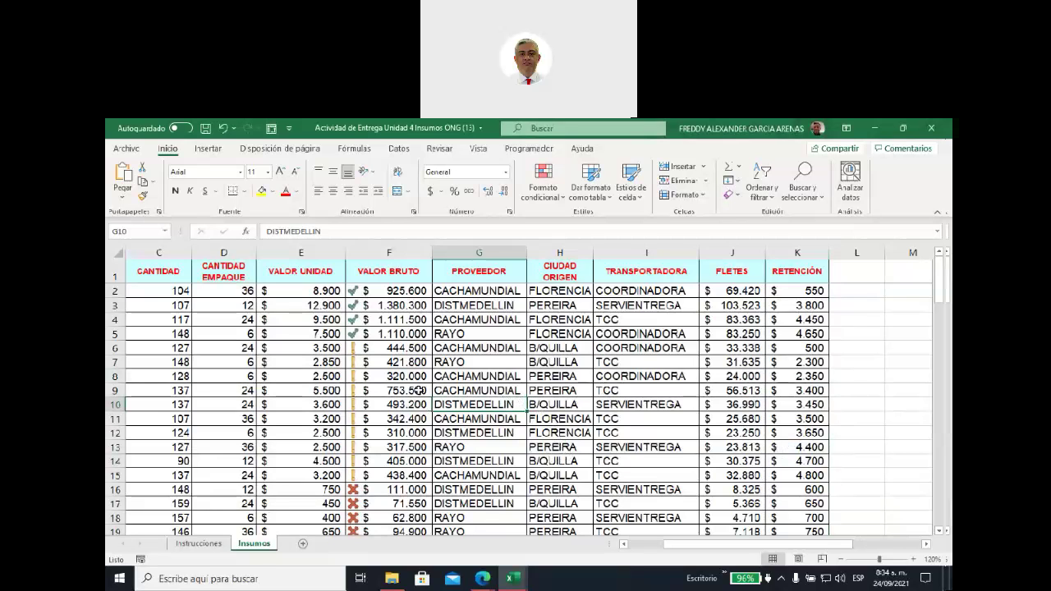
# - Open the Conditional Formatting Rules Manager showing the rules for the whole sheet
pyautogui.click(557, 198)
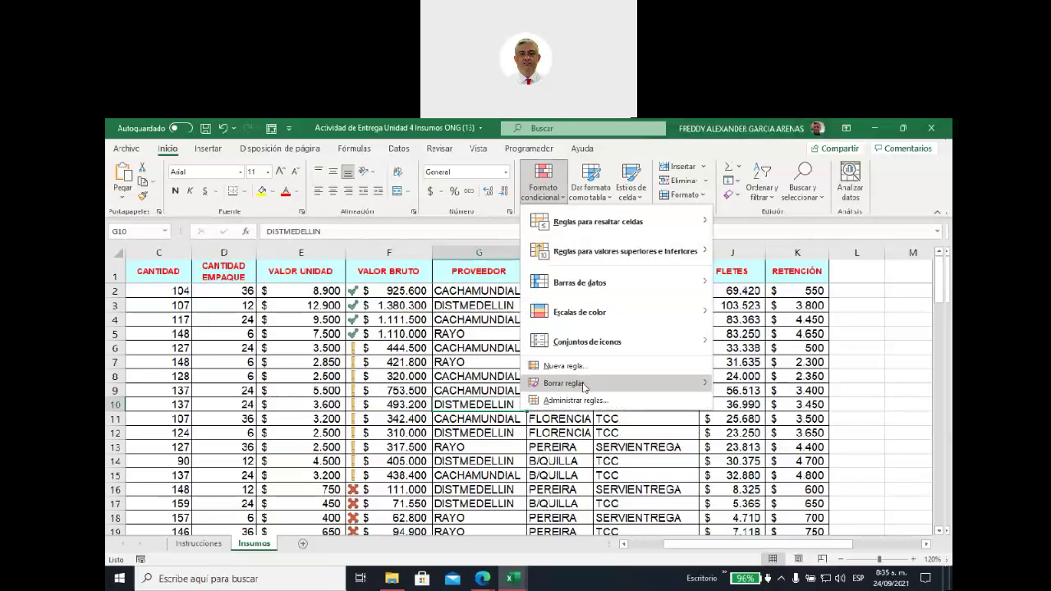
pyautogui.moveTo(585, 388)
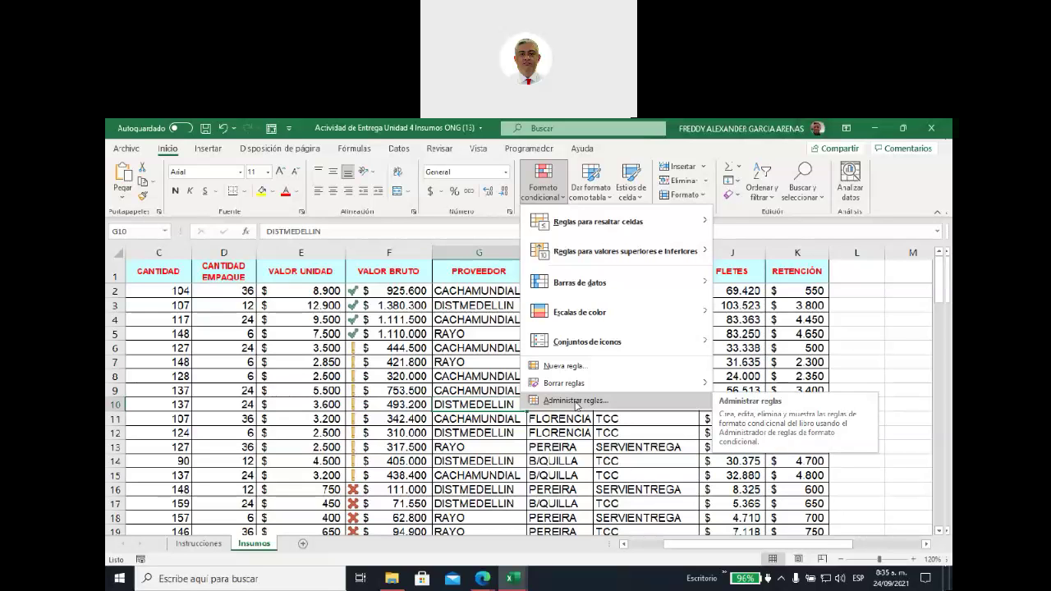
pyautogui.click(577, 402)
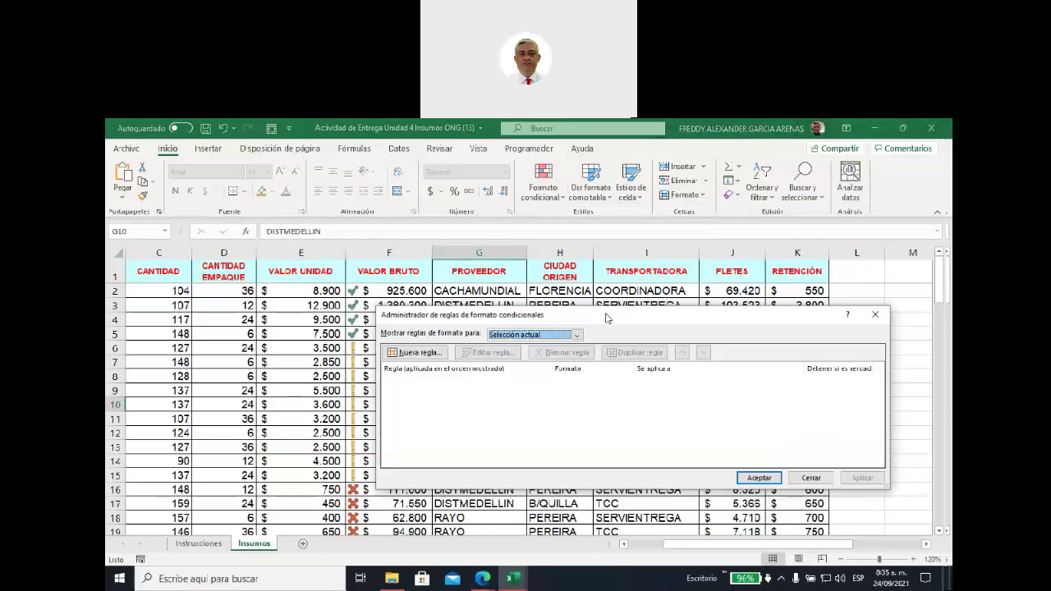
pyautogui.moveTo(607, 318); pyautogui.dragTo(549, 323)
pyautogui.click(520, 339)
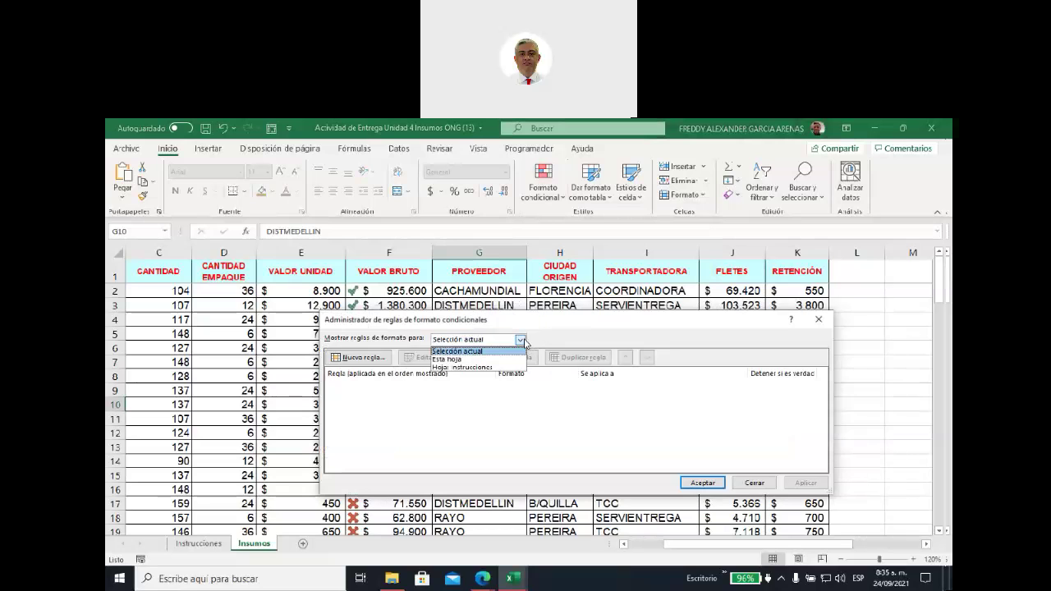
pyautogui.click(479, 360)
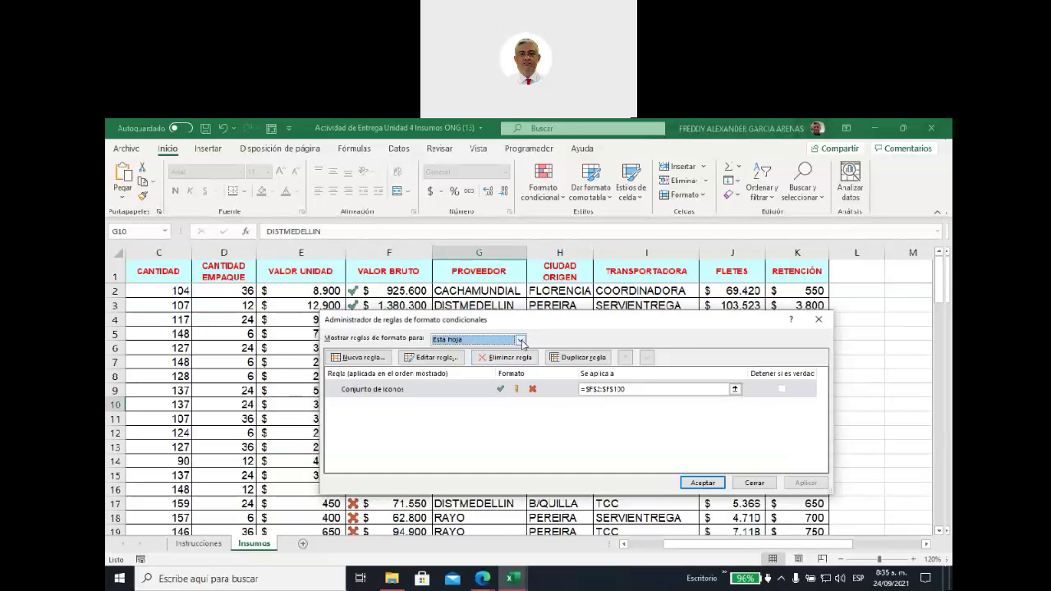
# - Select the icon-set rule for =$F$2:$F$100 and open it for editing
pyautogui.click(392, 396)
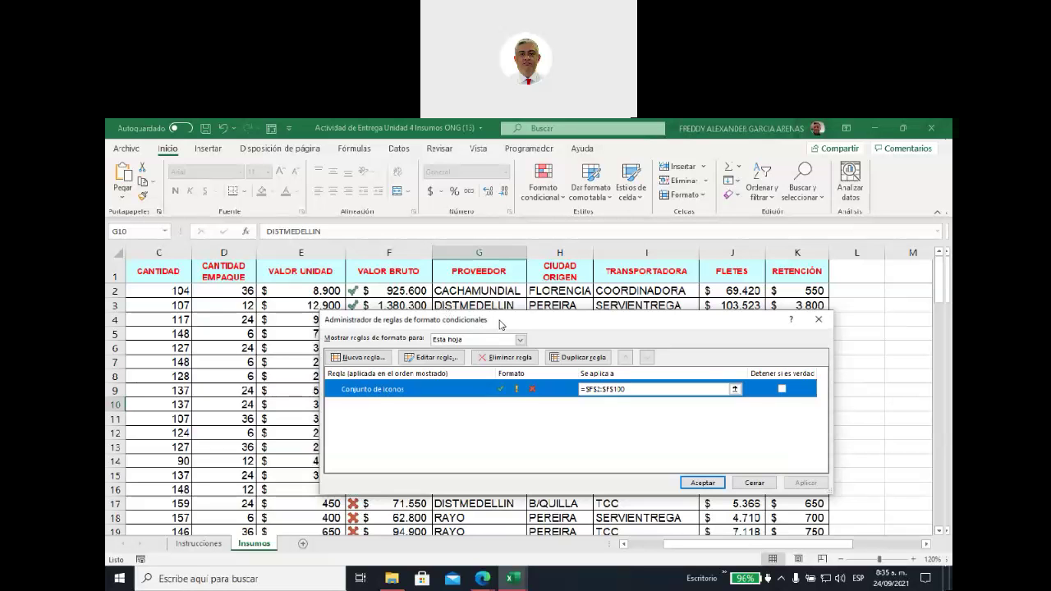
pyautogui.moveTo(500, 324); pyautogui.dragTo(436, 348)
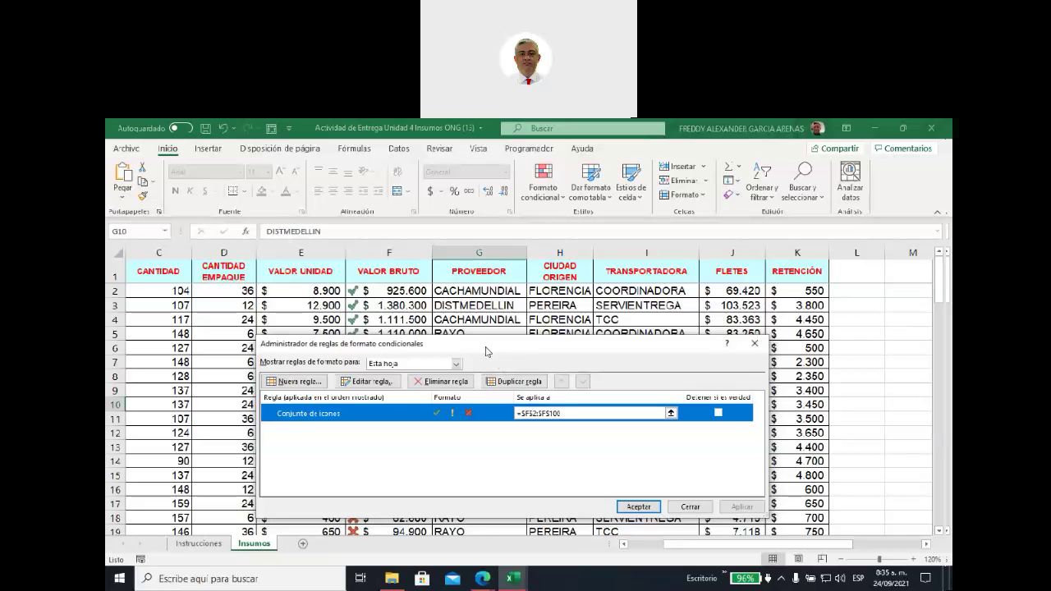
pyautogui.moveTo(489, 351); pyautogui.dragTo(519, 359)
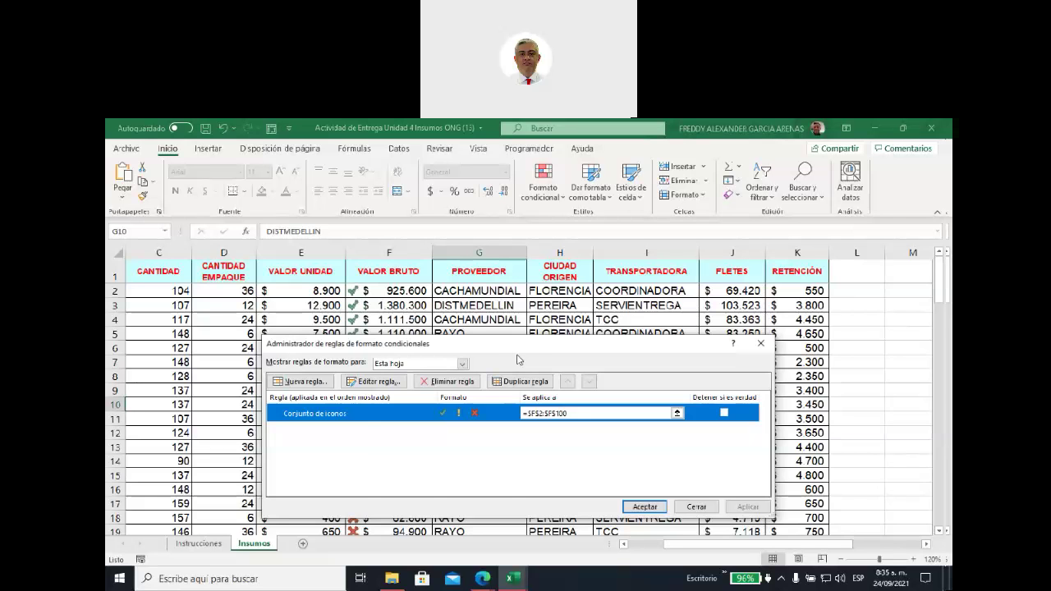
pyautogui.moveTo(518, 359); pyautogui.dragTo(695, 290)
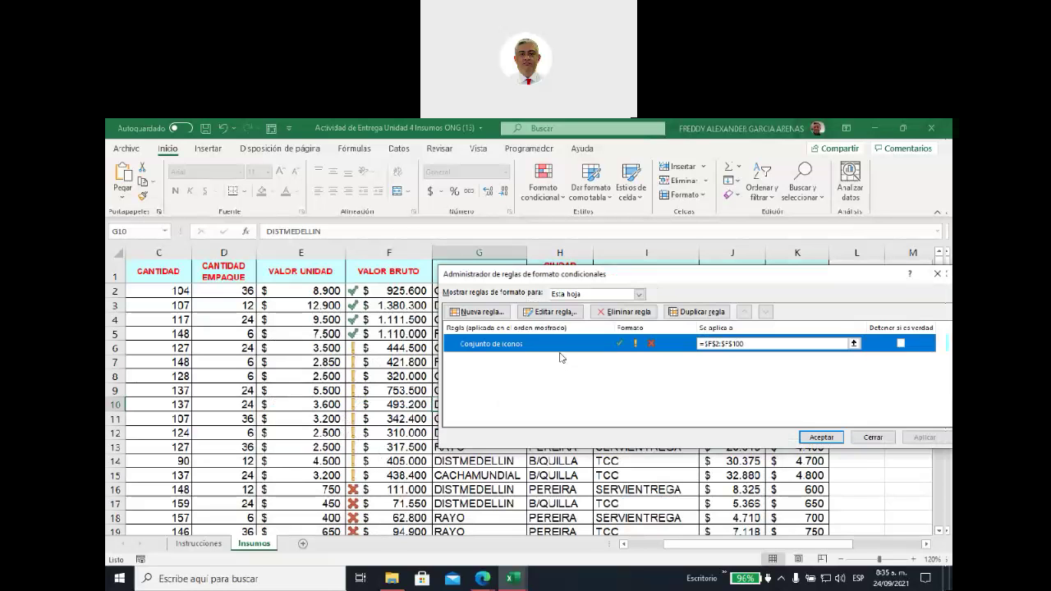
pyautogui.click(553, 312)
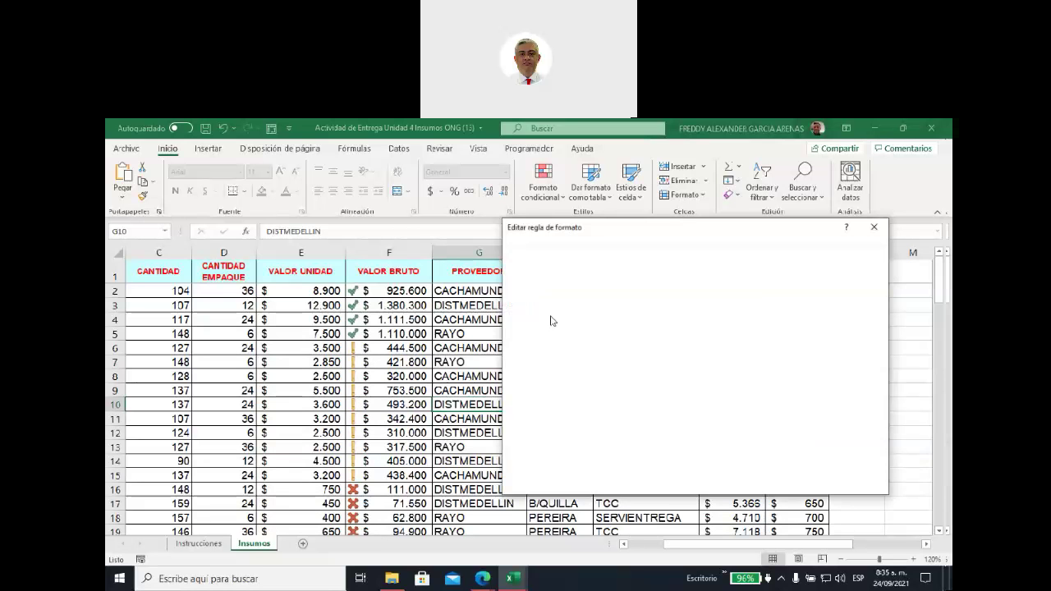
# - Change the icon thresholds to 800000 for the check and 100000 for the exclamation
pyautogui.moveTo(669, 230); pyautogui.dragTo(594, 212)
pyautogui.click(644, 426)
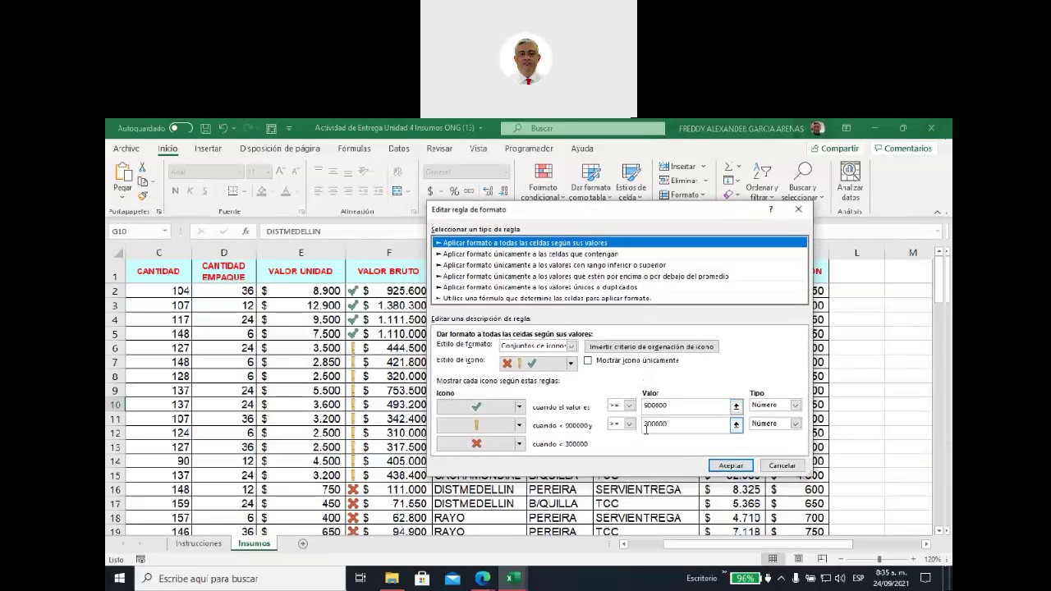
pyautogui.click(646, 426)
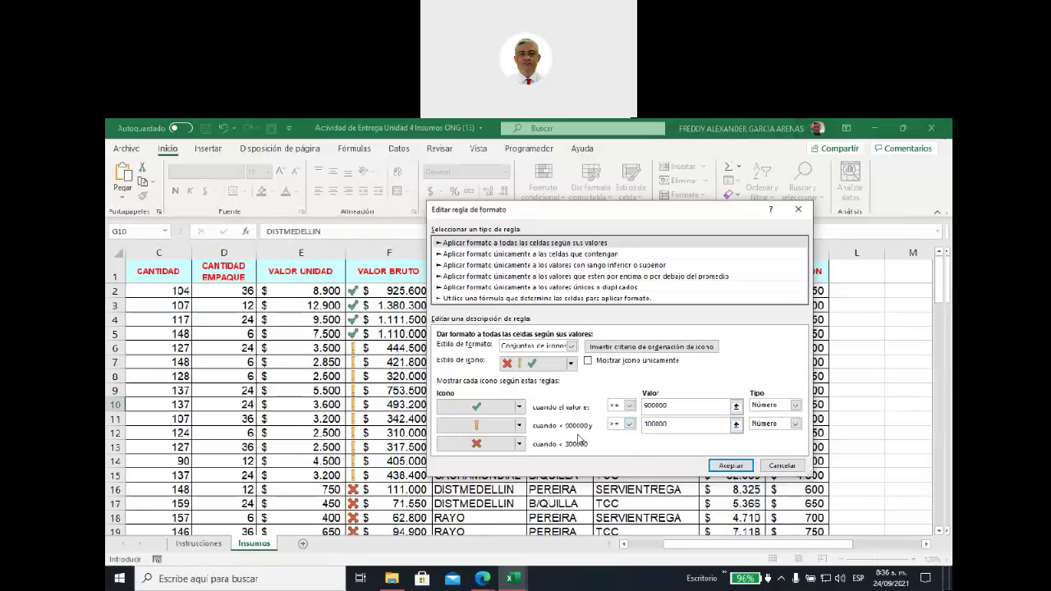
pyautogui.write('1')
pyautogui.click(647, 406)
pyautogui.press('Delete')
pyautogui.write('8')
# - Double-check the 800000 and 100000 threshold values and confirm the edited rule
pyautogui.scroll(-8, 396, 452)
pyautogui.scroll(-3, 396, 452)
pyautogui.scroll(-3, 397, 451)
pyautogui.scroll(-3, 396, 452)
pyautogui.scroll(-3, 397, 451)
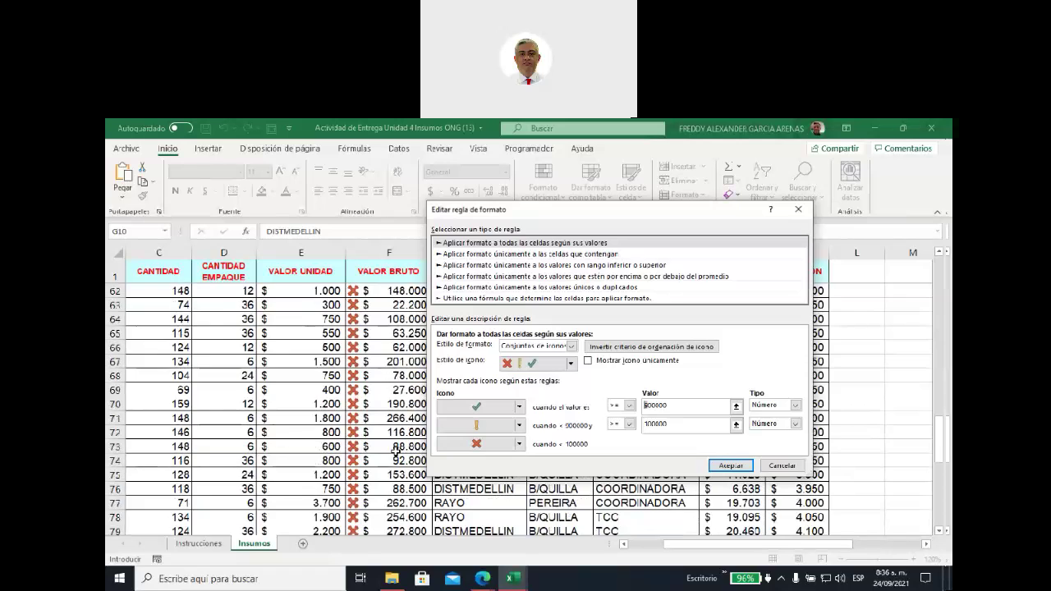
pyautogui.scroll(-2, 396, 451)
pyautogui.scroll(-3, 397, 451)
pyautogui.scroll(-2, 397, 452)
pyautogui.scroll(-2, 394, 450)
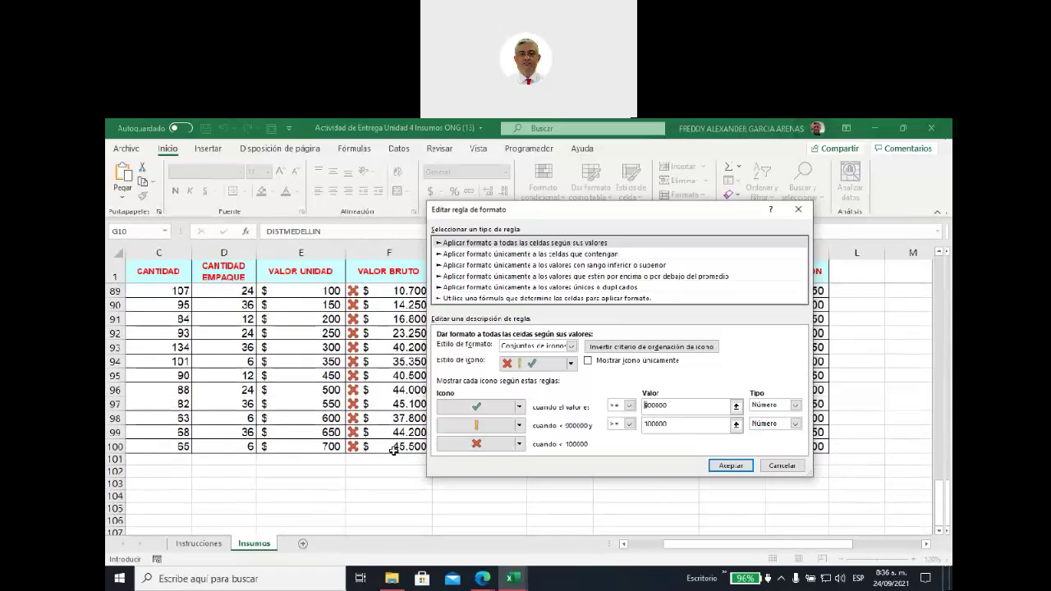
pyautogui.scroll(4, 394, 450)
pyautogui.scroll(4, 394, 450)
pyautogui.scroll(4, 394, 450)
pyautogui.scroll(4, 394, 451)
pyautogui.scroll(2, 394, 450)
pyautogui.scroll(2, 395, 450)
pyautogui.scroll(-3, 394, 450)
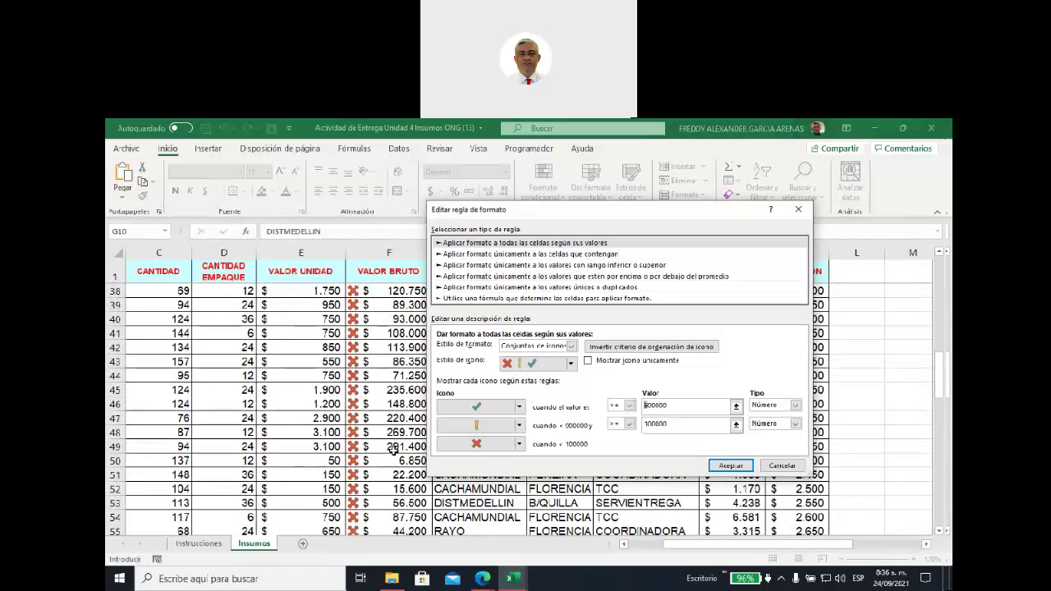
pyautogui.scroll(3, 394, 450)
pyautogui.scroll(3, 394, 450)
pyautogui.scroll(3, 394, 451)
pyautogui.scroll(3, 395, 449)
pyautogui.click(671, 404)
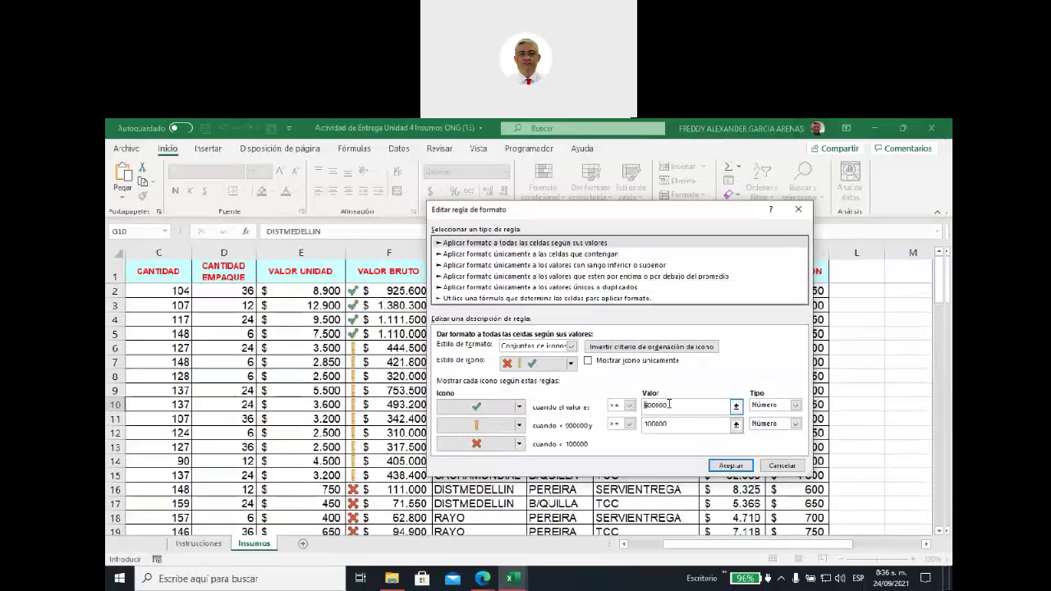
pyautogui.doubleClick(673, 424)
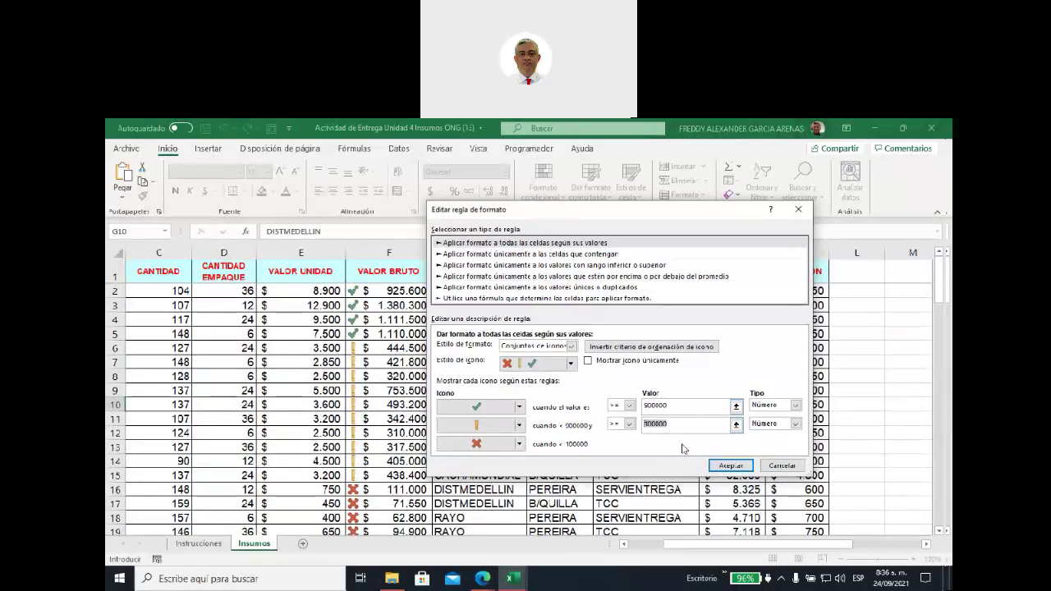
pyautogui.click(731, 466)
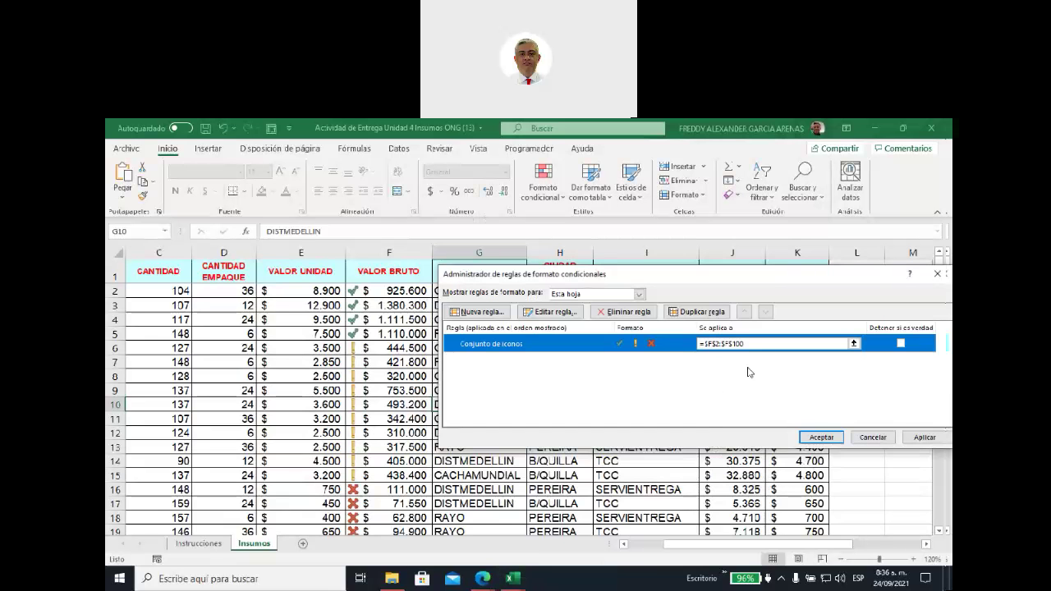
# - Apply the revised rule, close the Rules Manager, and verify 111.000 in F16 shows an exclamation
pyautogui.moveTo(767, 280); pyautogui.dragTo(666, 268)
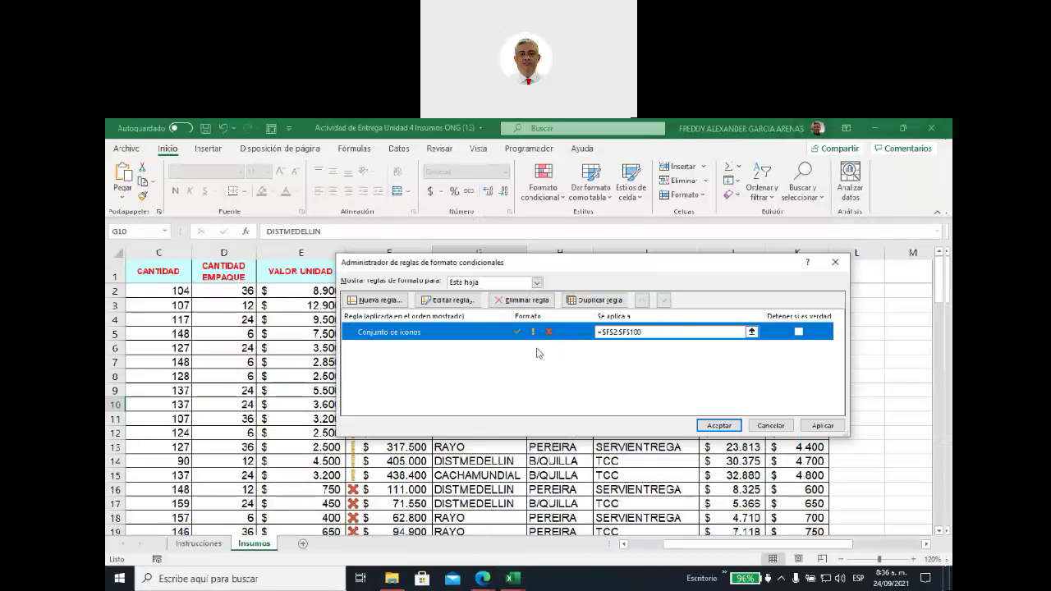
pyautogui.click(813, 426)
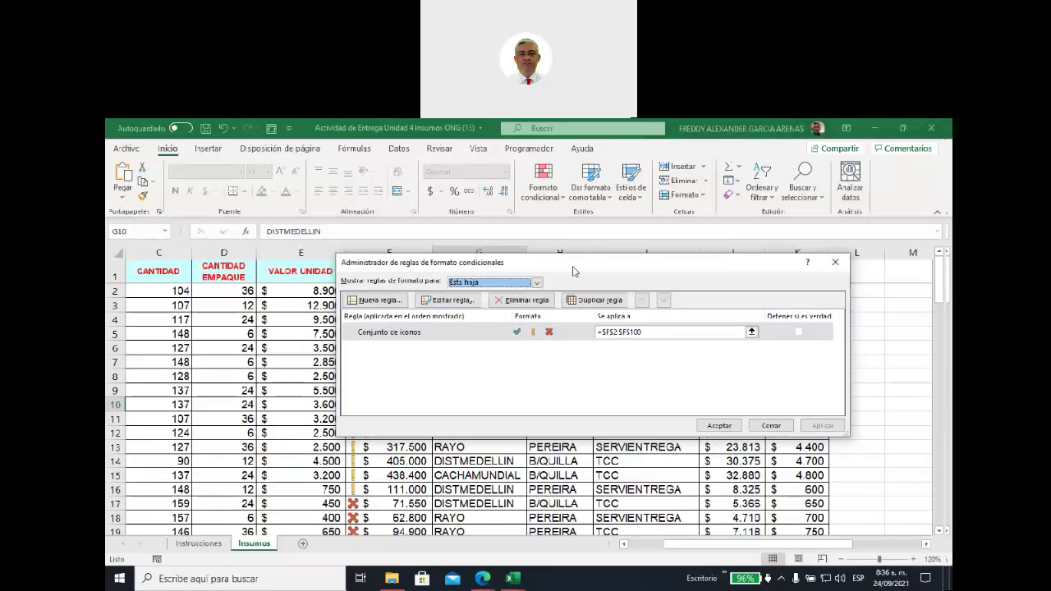
pyautogui.moveTo(573, 271); pyautogui.dragTo(679, 251)
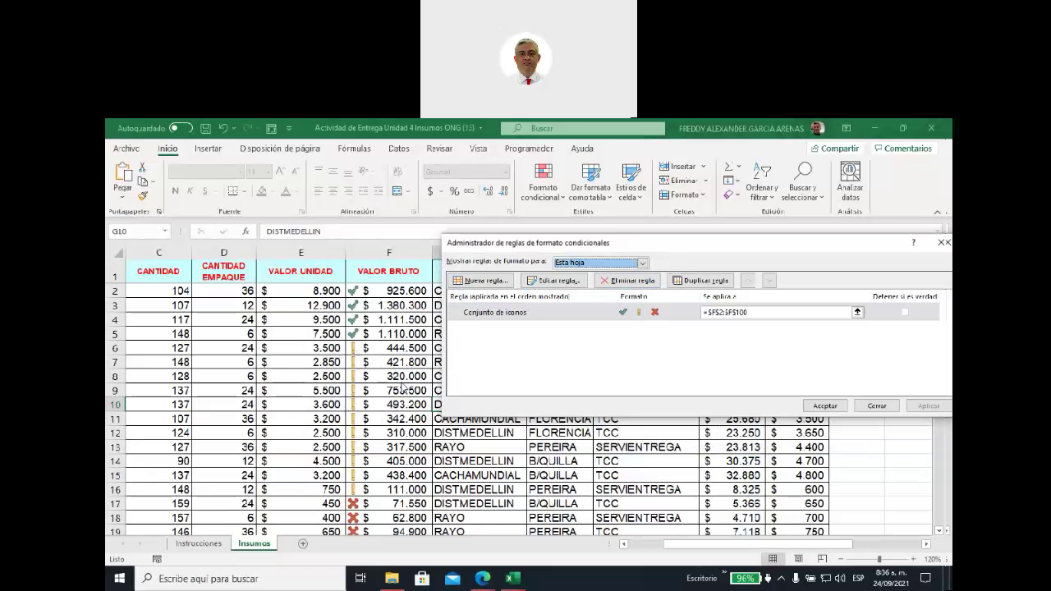
pyautogui.click(818, 407)
pyautogui.scroll(-1, 394, 445)
pyautogui.click(395, 445)
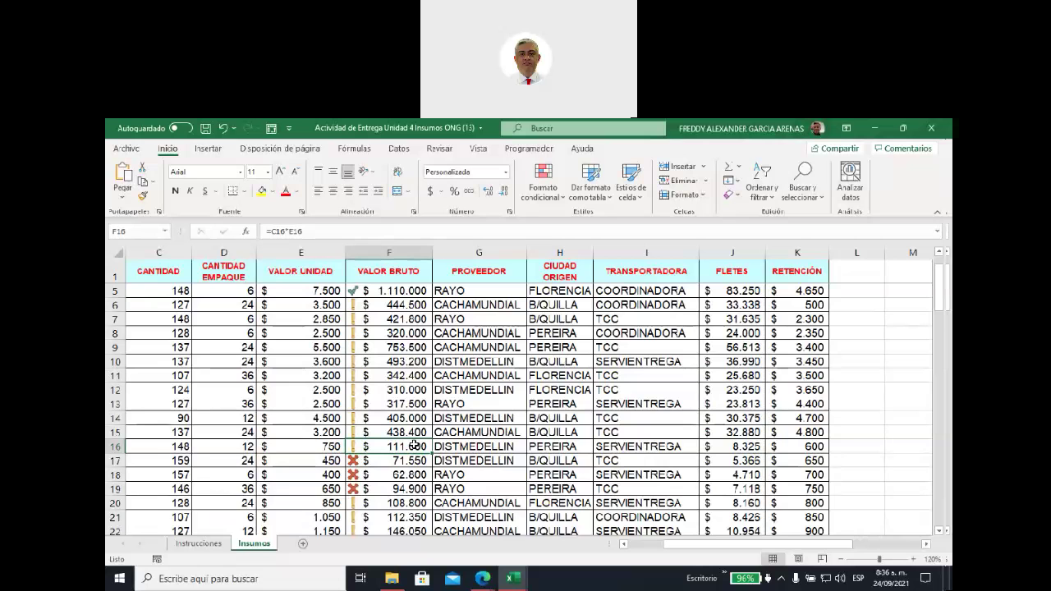
pyautogui.scroll(-2, 398, 460)
pyautogui.scroll(-2, 398, 459)
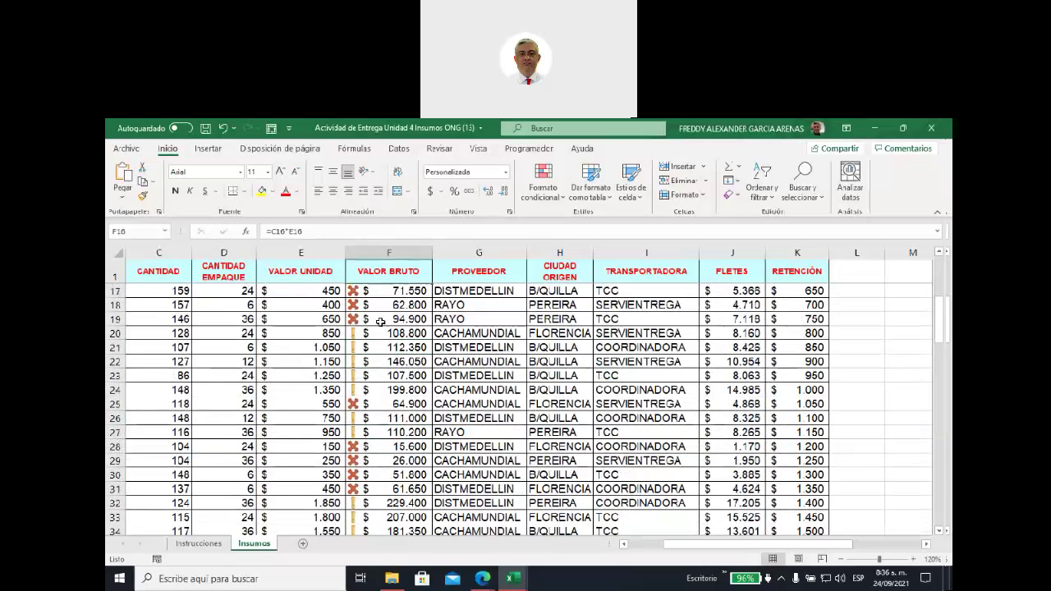
# - Check the VALOR BRUTO icons in rows 20 to 72, then open the Conditional Formatting menu
pyautogui.moveTo(383, 333); pyautogui.dragTo(396, 483)
pyautogui.scroll(-2, 397, 444)
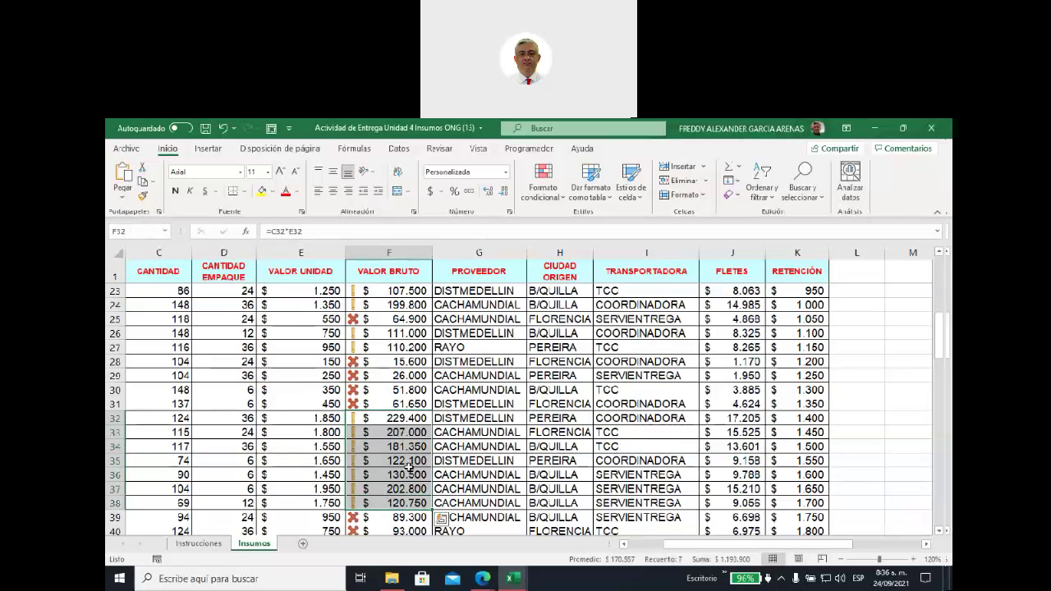
pyautogui.scroll(-4, 397, 481)
pyautogui.moveTo(376, 376); pyautogui.dragTo(375, 391)
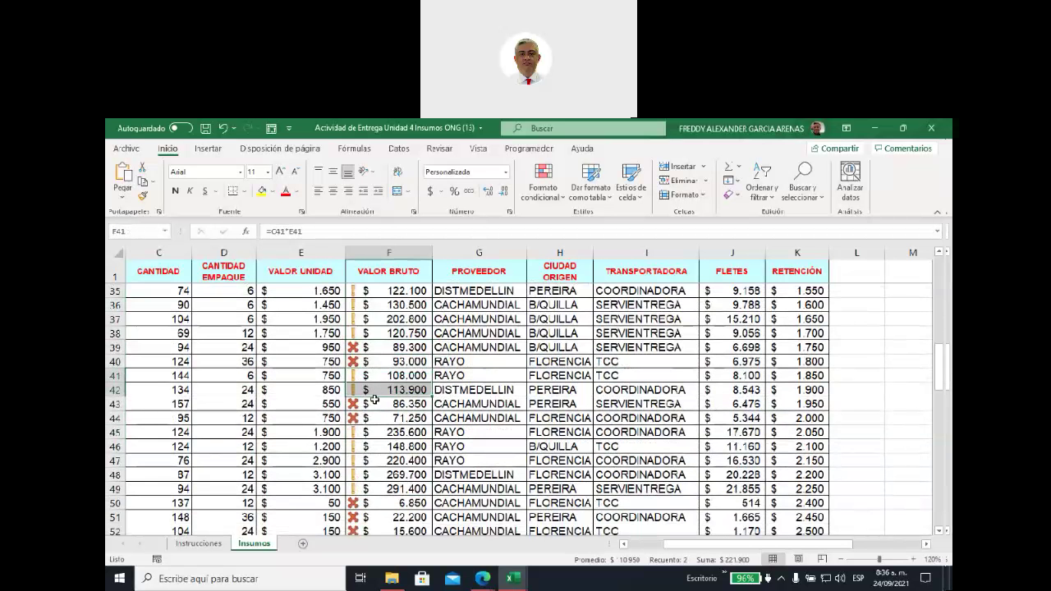
pyautogui.moveTo(378, 432); pyautogui.dragTo(388, 488)
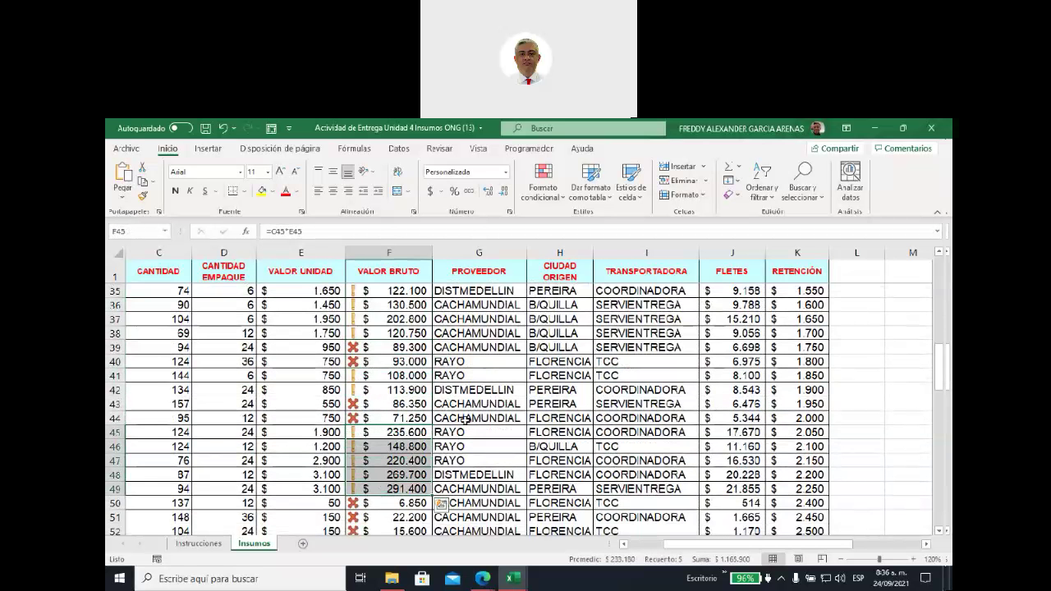
pyautogui.scroll(-3, 485, 416)
pyautogui.scroll(-2, 484, 416)
pyautogui.click(380, 390)
pyautogui.click(382, 458)
pyautogui.click(378, 492)
pyautogui.scroll(-3, 402, 451)
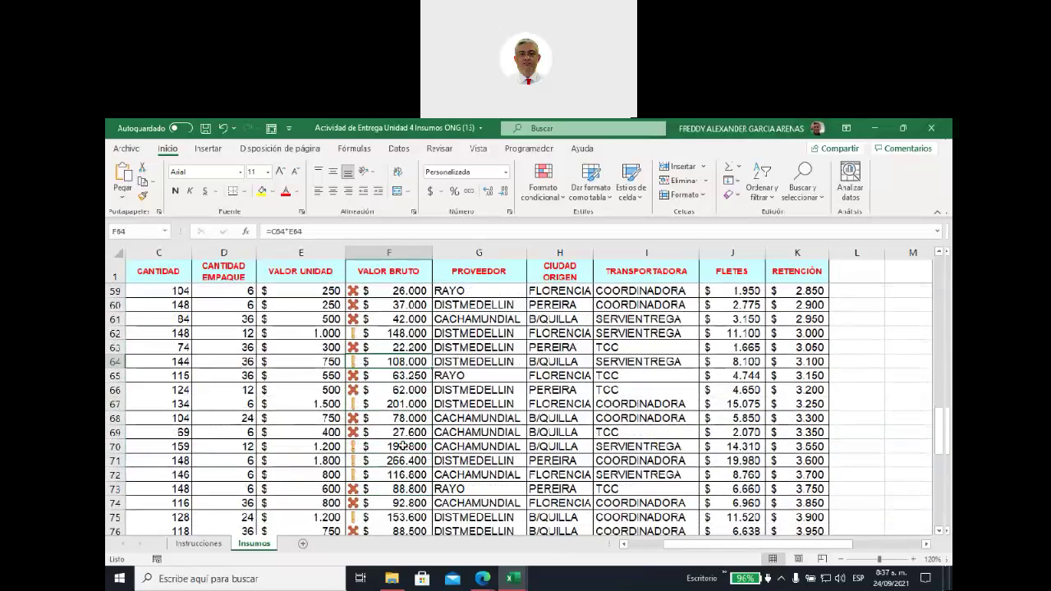
pyautogui.moveTo(374, 448); pyautogui.dragTo(376, 476)
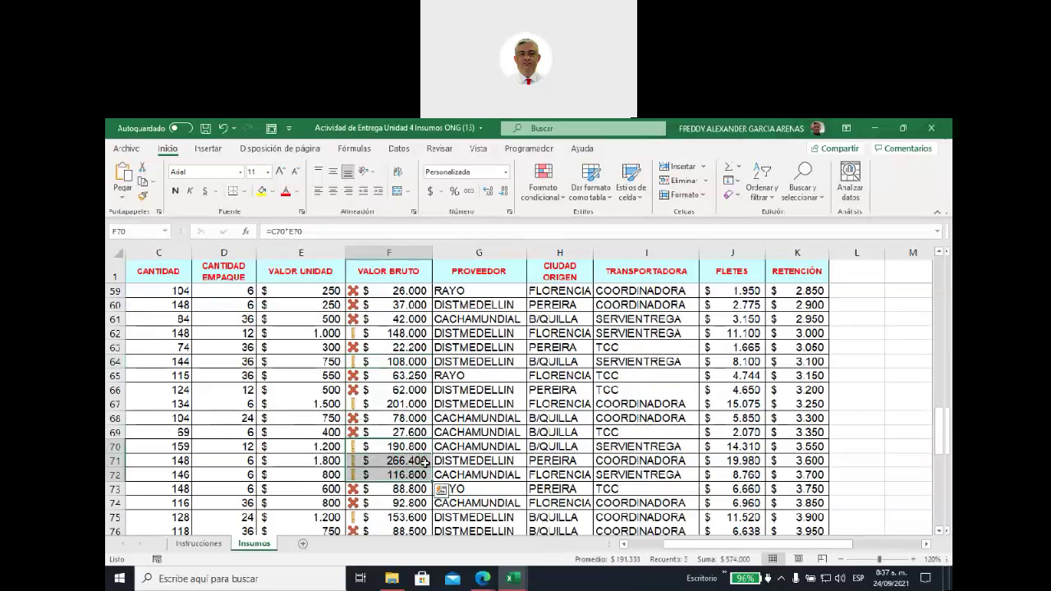
pyautogui.click(560, 197)
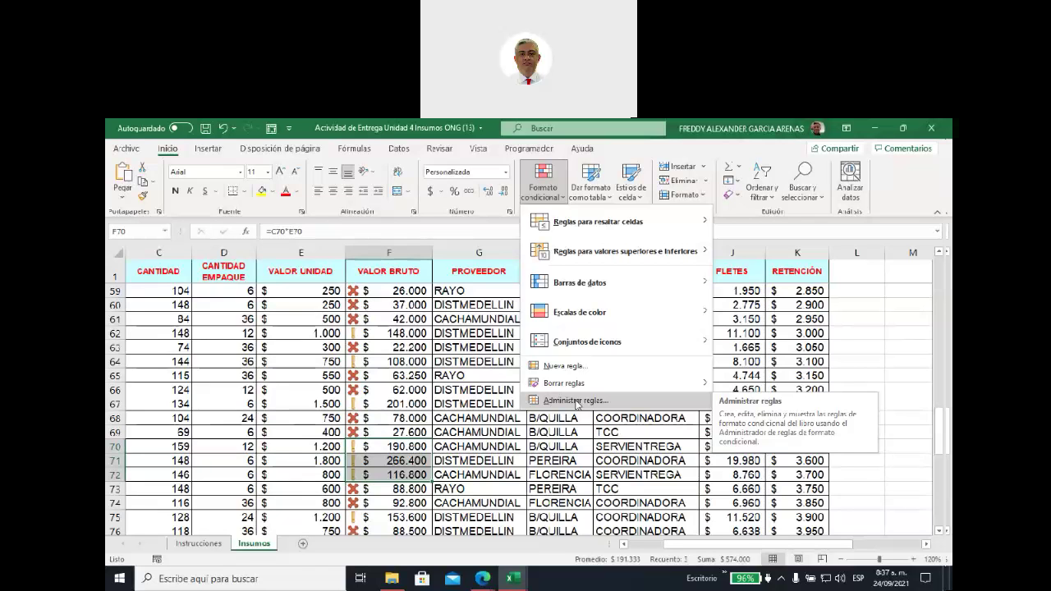
# - Browse Icon Sets, Color Scales, Data Bars and Top/Bottom Rules, then dismiss the menu unchanged
pyautogui.moveTo(579, 352)
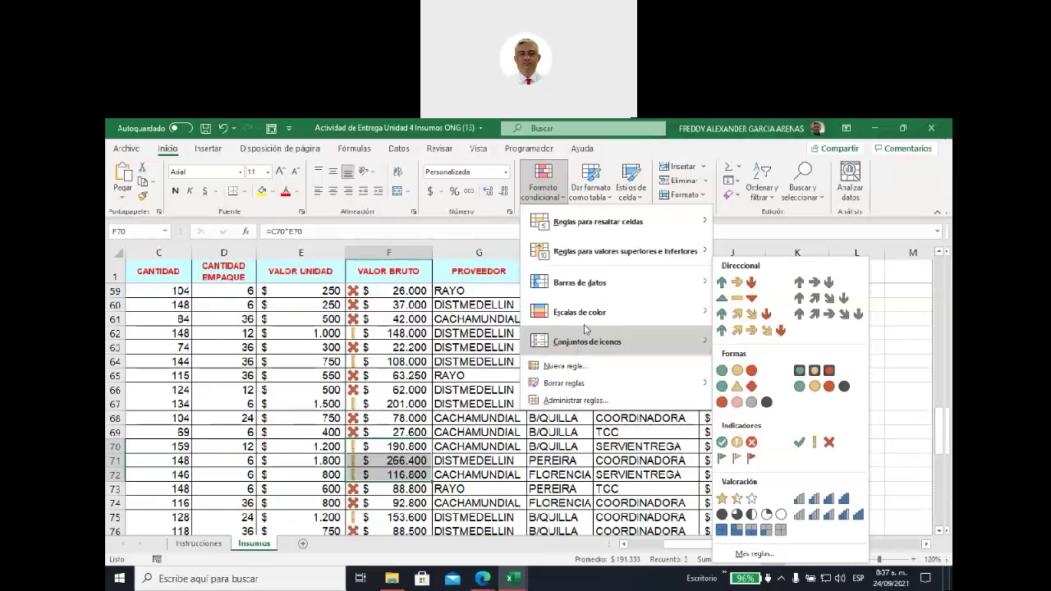
pyautogui.moveTo(590, 320)
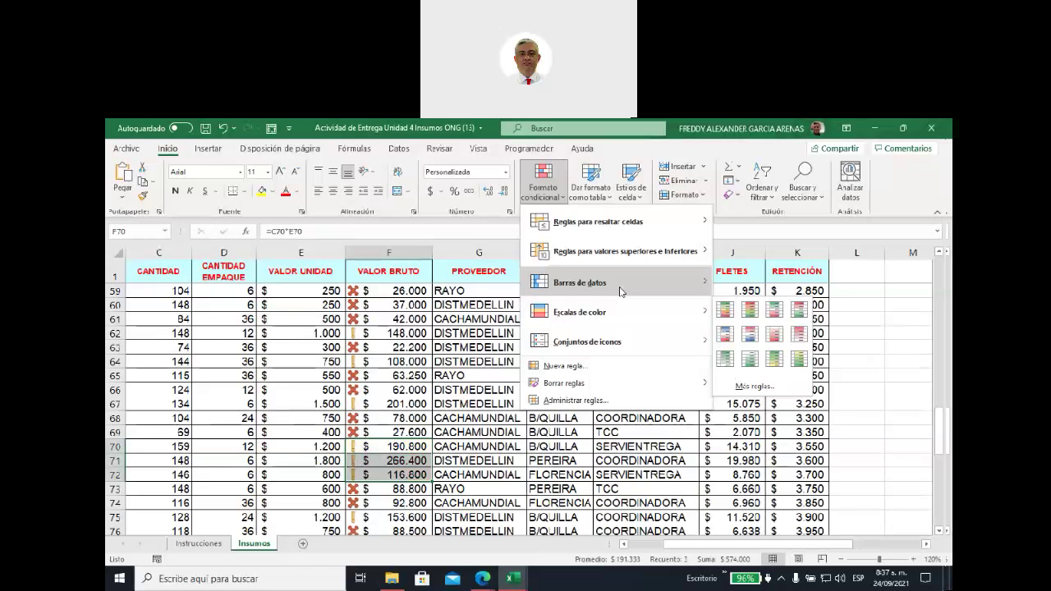
pyautogui.moveTo(622, 291)
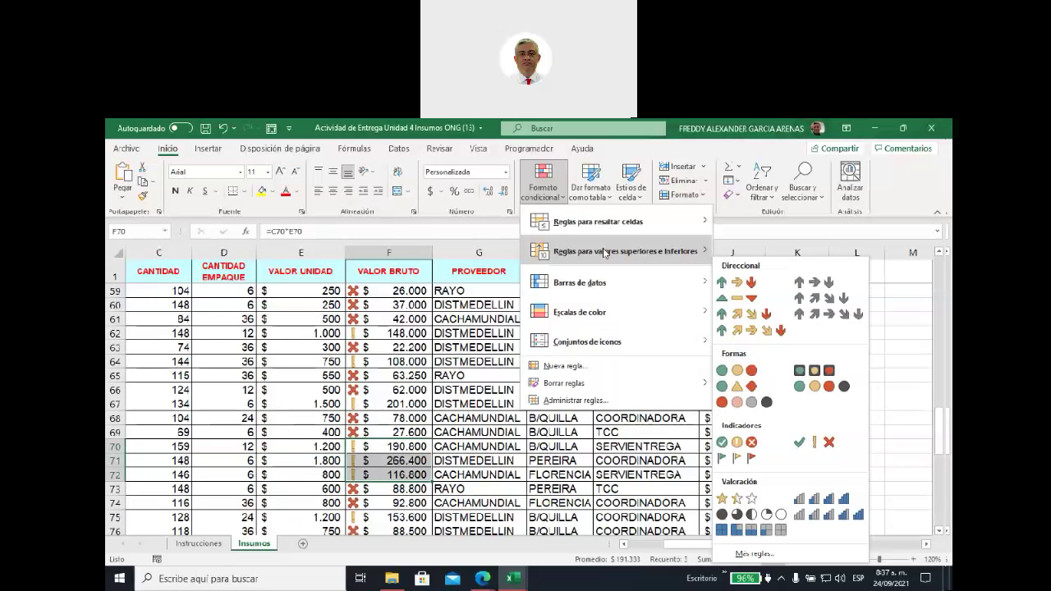
pyautogui.moveTo(605, 256)
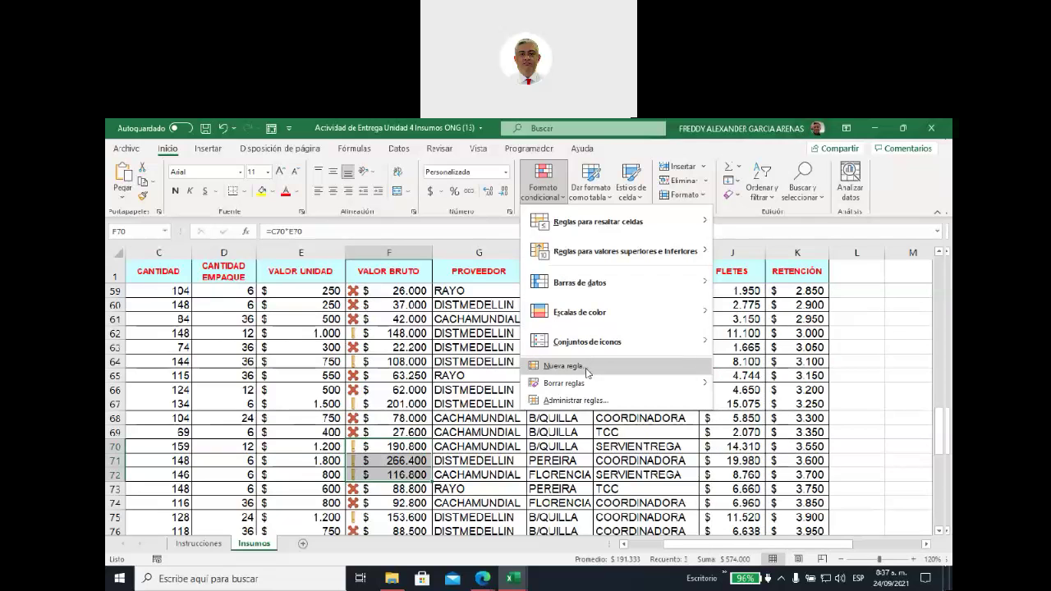
pyautogui.click(490, 437)
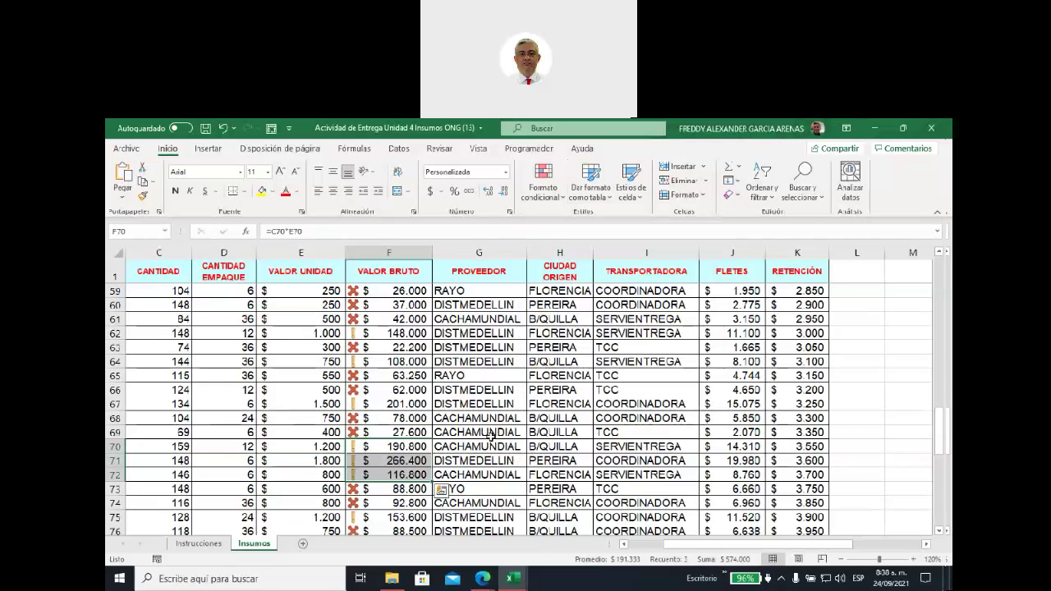
# - Scroll back to the top-left of the Insumos table and select the descriptions in B3:B9
pyautogui.scroll(2, 490, 438)
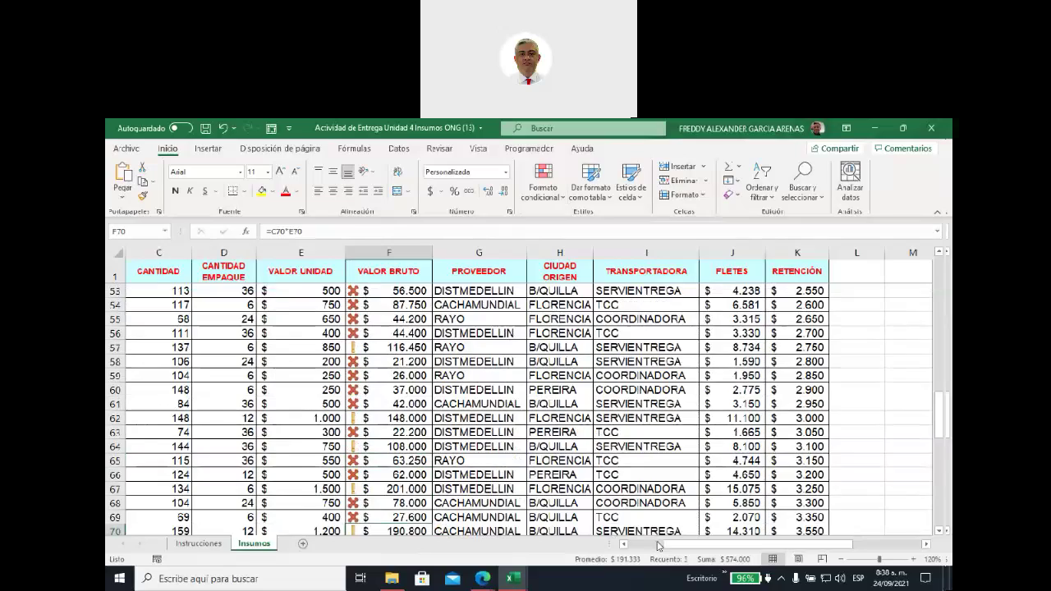
pyautogui.hscroll(-2, 669, 545)
pyautogui.scroll(4, 604, 464)
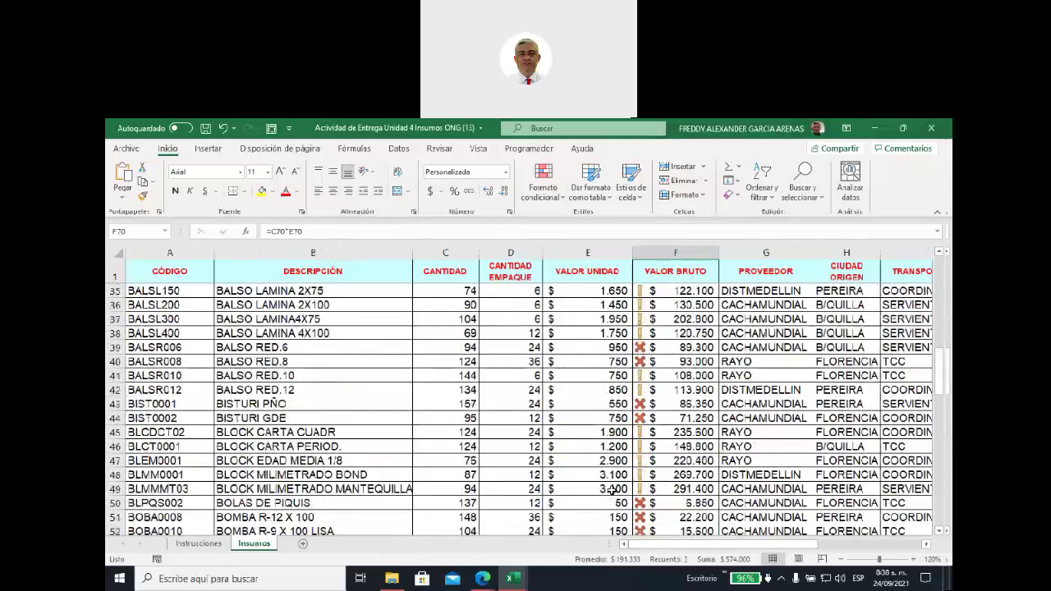
pyautogui.scroll(7, 604, 464)
pyautogui.scroll(5, 604, 464)
pyautogui.scroll(1, 603, 464)
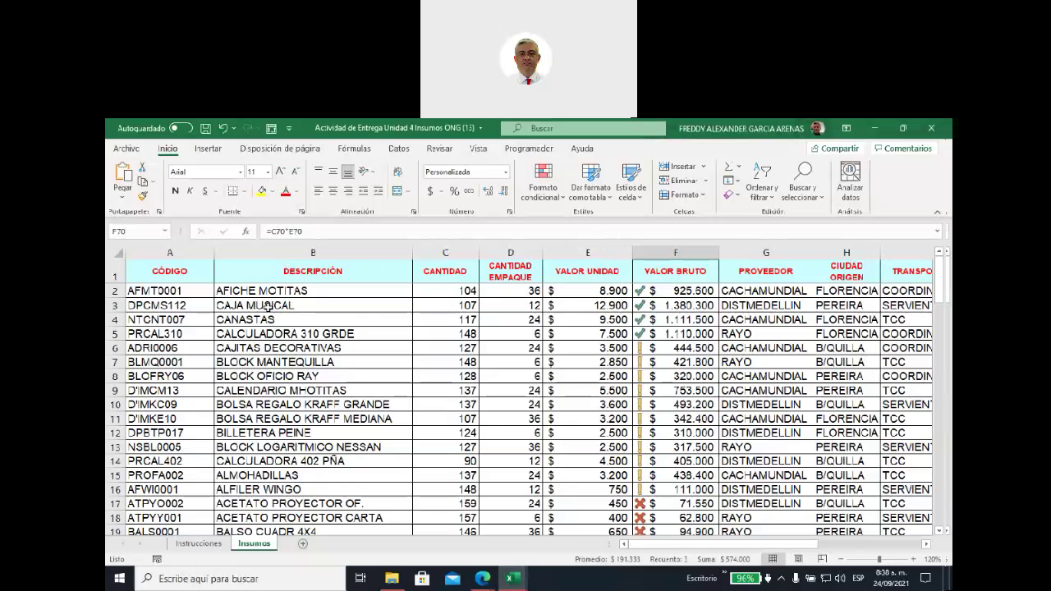
pyautogui.moveTo(256, 307); pyautogui.dragTo(329, 374)
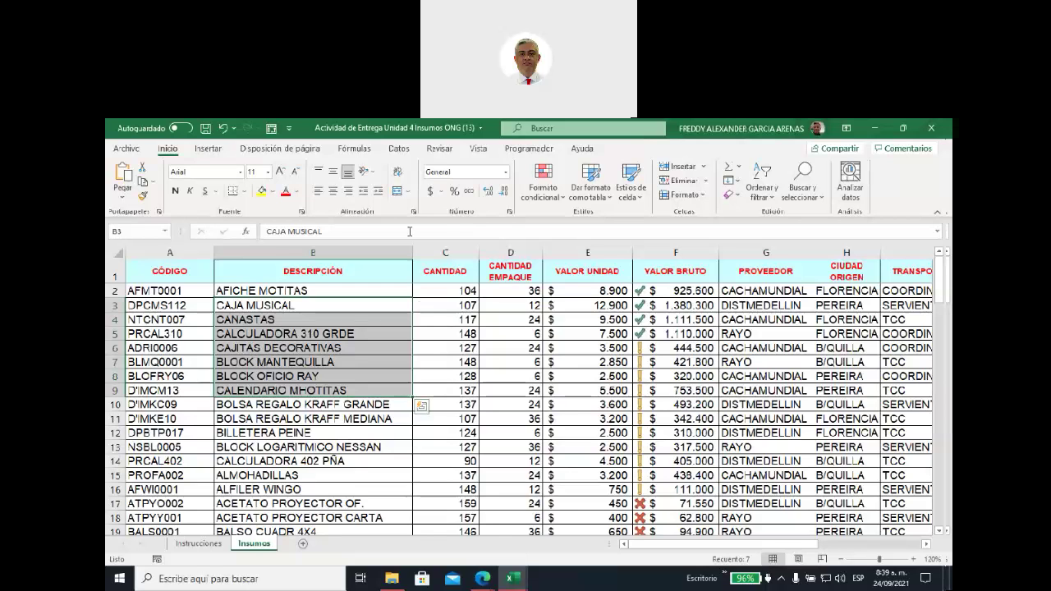
pyautogui.click(564, 200)
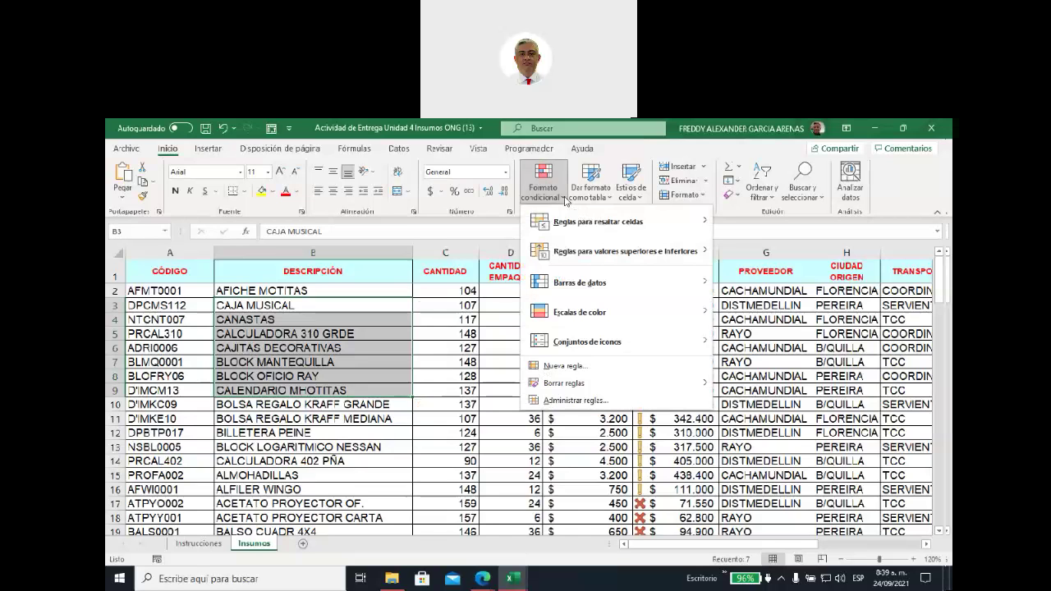
pyautogui.click(496, 301)
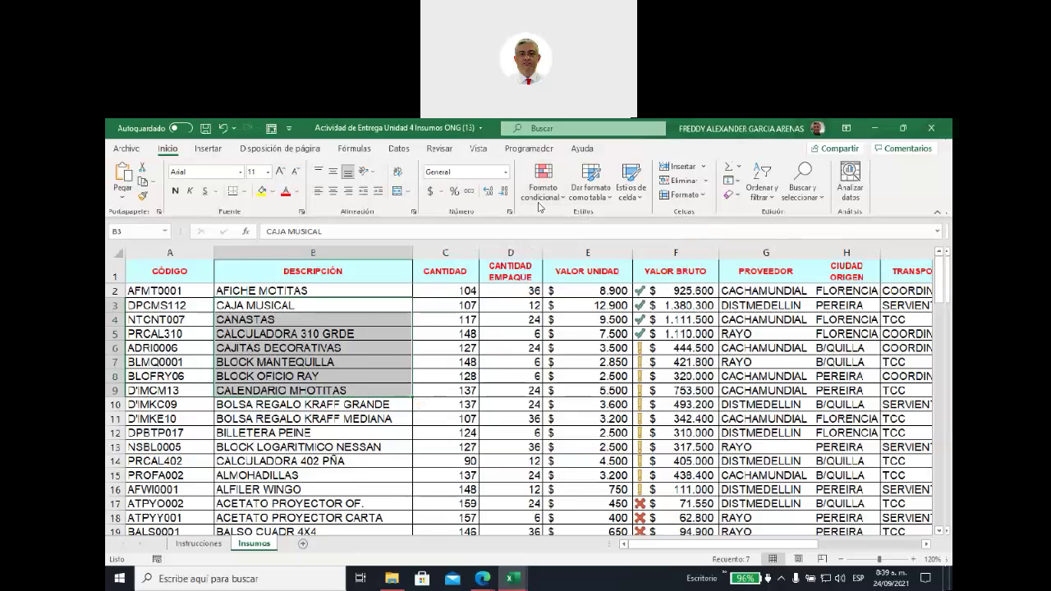
pyautogui.click(562, 201)
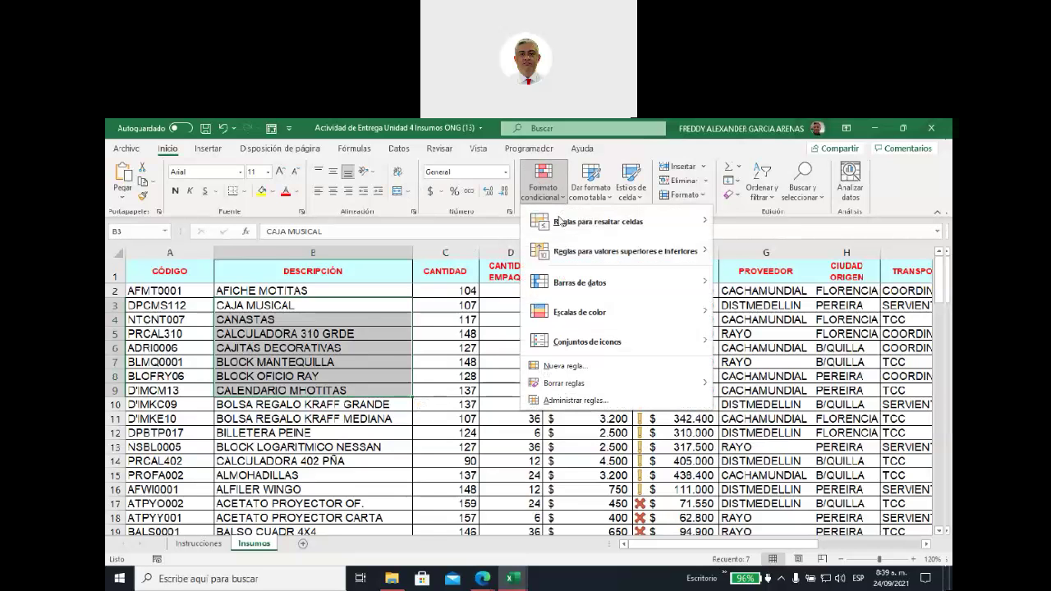
pyautogui.click(565, 370)
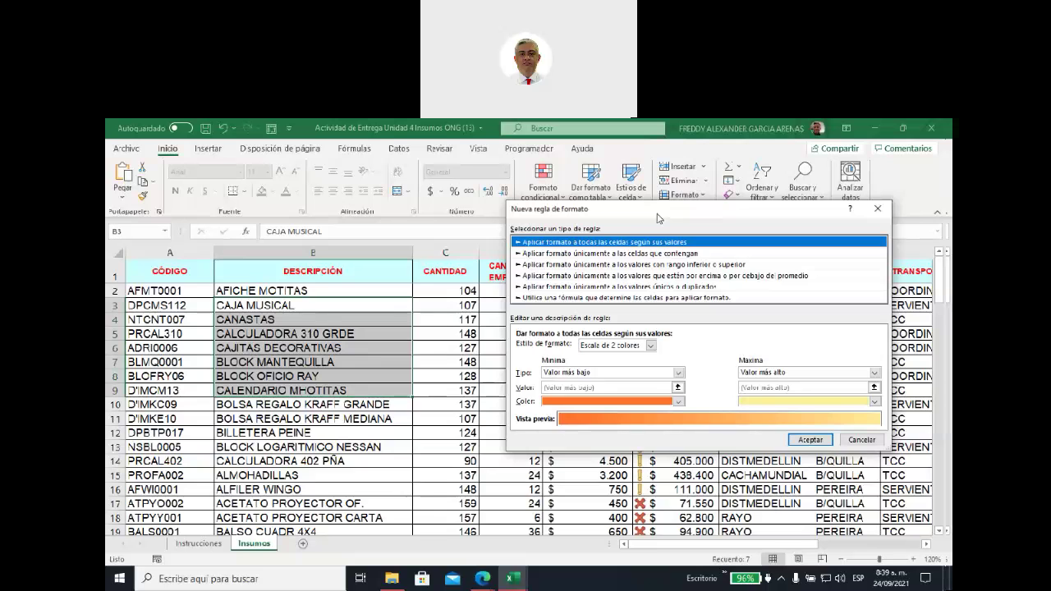
pyautogui.moveTo(658, 217); pyautogui.dragTo(558, 212)
pyautogui.click(588, 282)
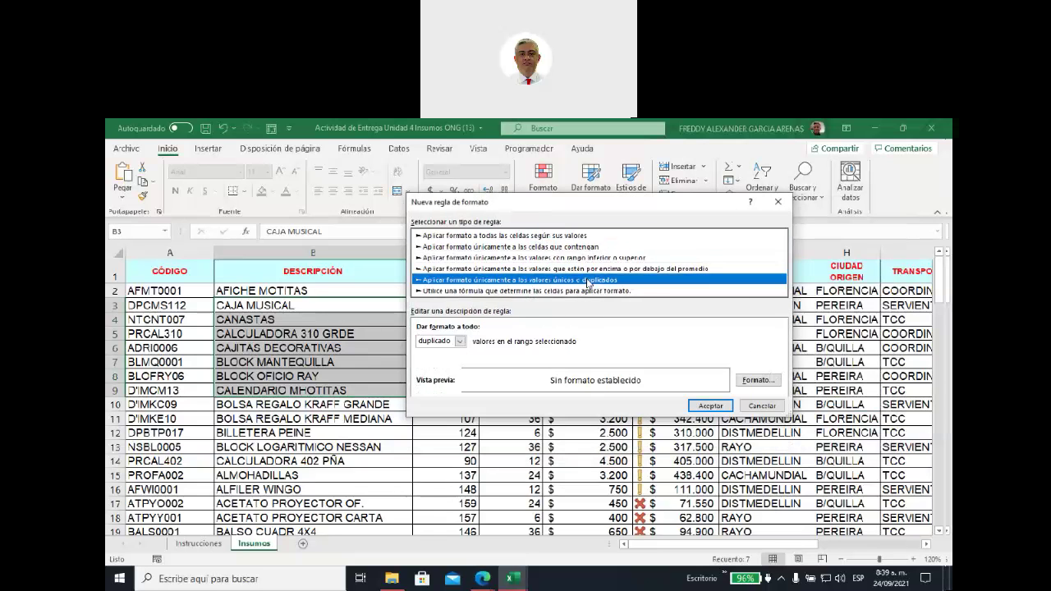
pyautogui.click(578, 248)
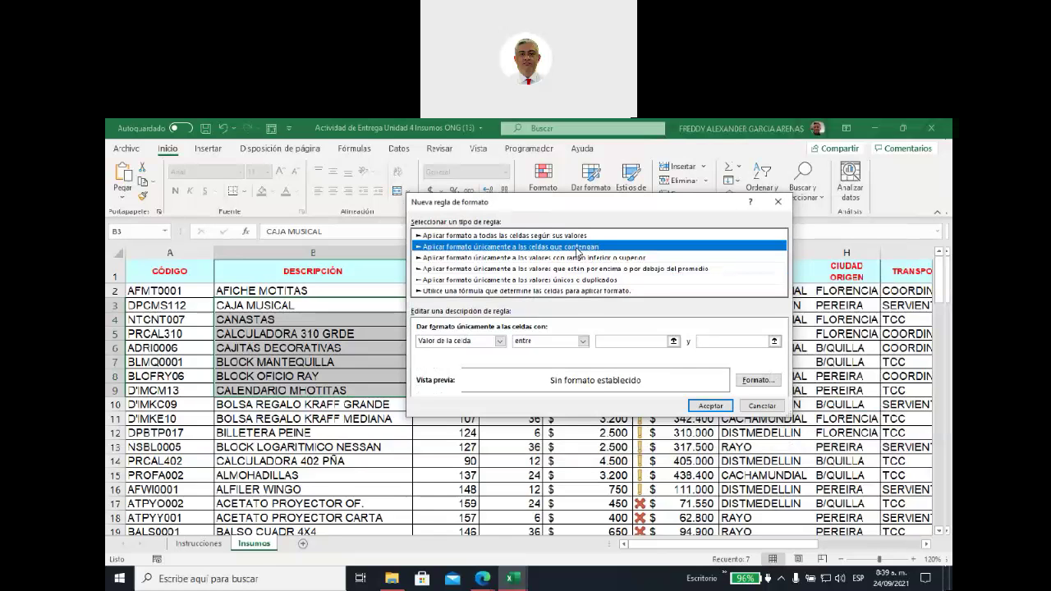
pyautogui.click(500, 341)
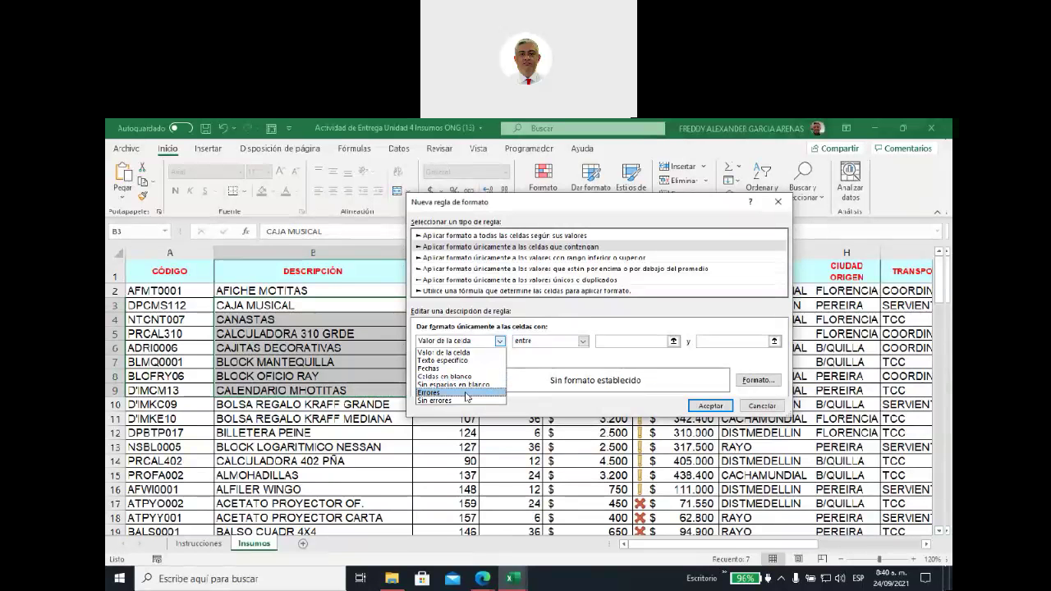
pyautogui.click(561, 262)
pyautogui.click(559, 261)
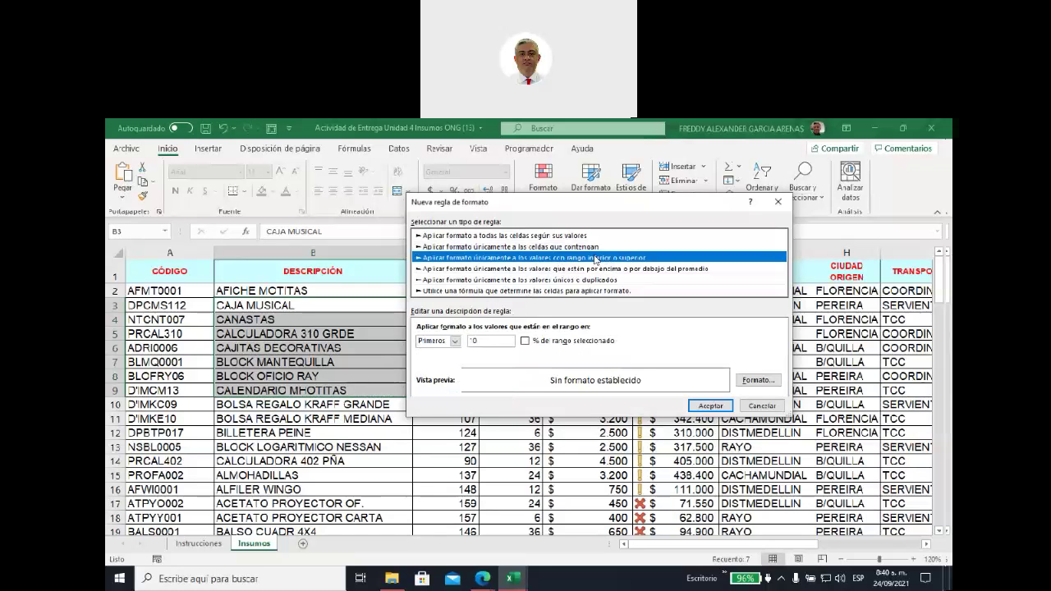
pyautogui.doubleClick(481, 344)
pyautogui.click(486, 340)
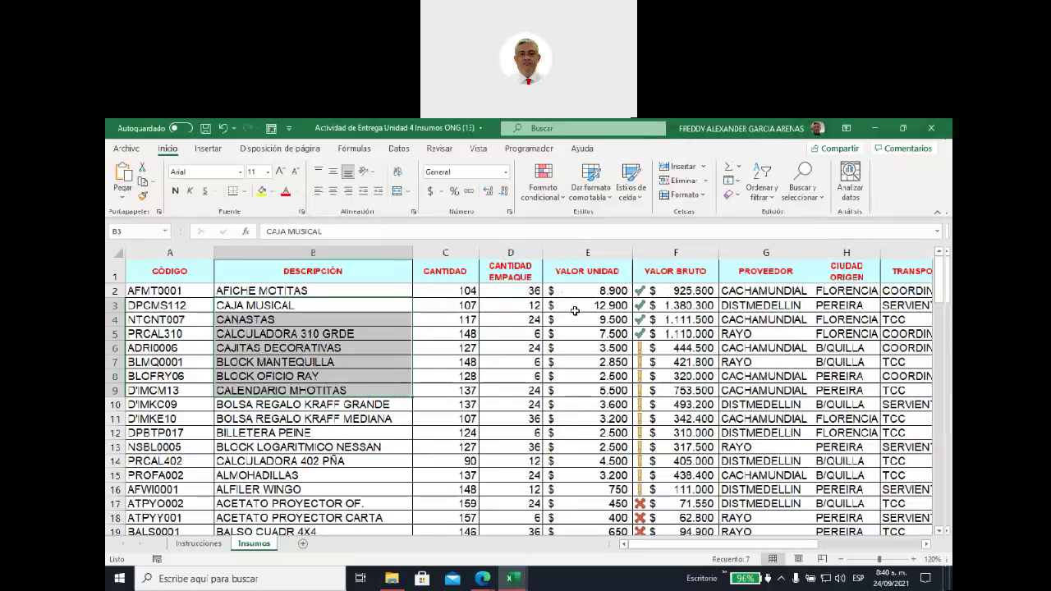
# - Cancel the pending new rule, select the FLETES values in J2:J100, and bring up Formato condicional
pyautogui.click(778, 201)
pyautogui.moveTo(565, 289)
pyautogui.mouseDown()
pyautogui.moveTo(571, 588)
pyautogui.moveTo(587, 501)
pyautogui.mouseUp()
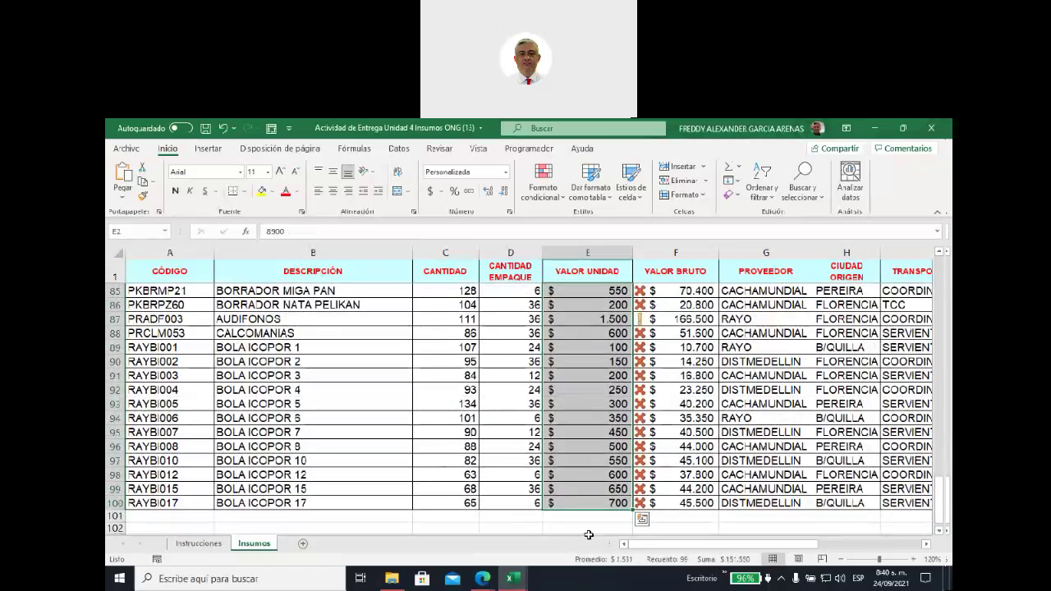
pyautogui.moveTo(653, 546); pyautogui.dragTo(721, 527)
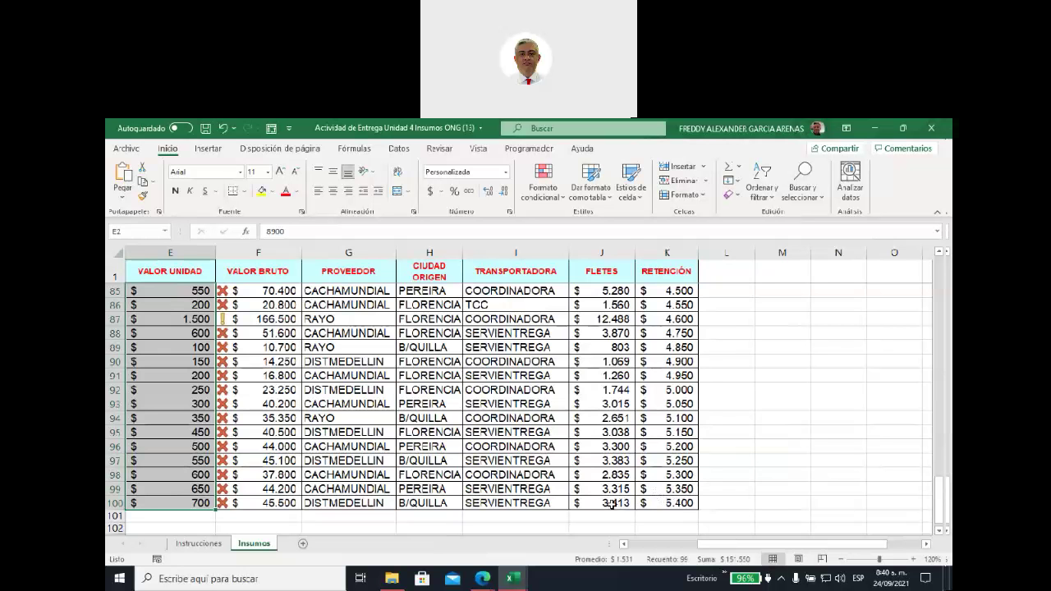
pyautogui.moveTo(612, 504); pyautogui.dragTo(603, 292)
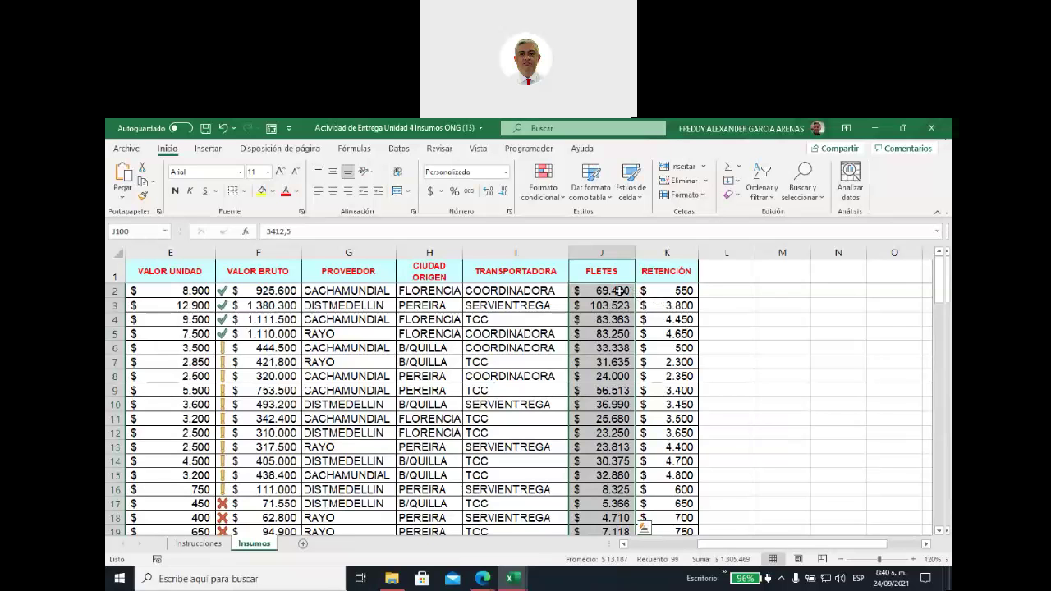
pyautogui.click(562, 196)
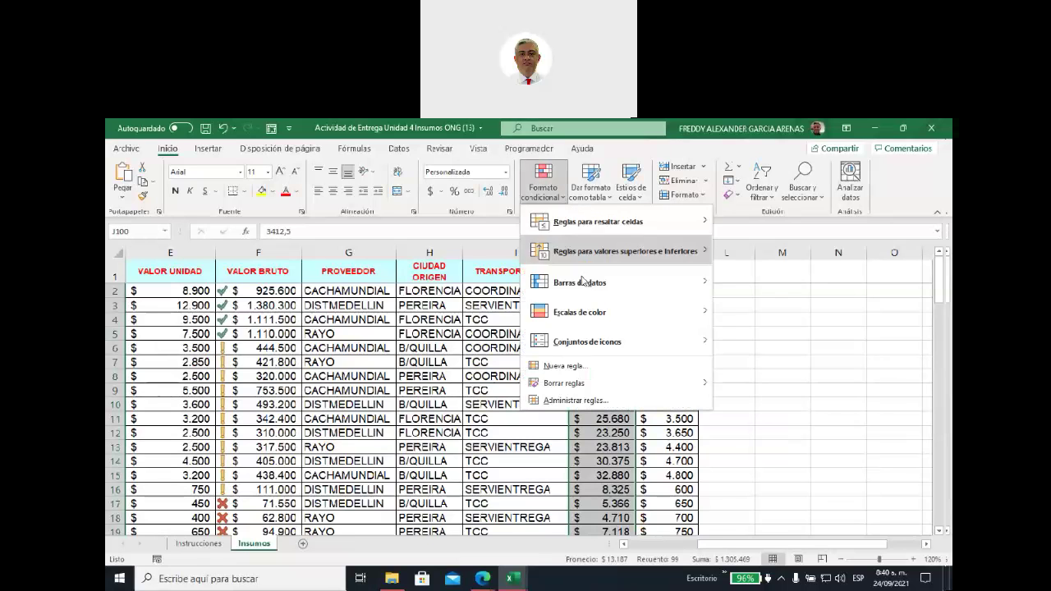
# - Create a new 'valores con rango inferior o superior' rule for the Primeros 5 values and reach its Formato settings
pyautogui.click(567, 368)
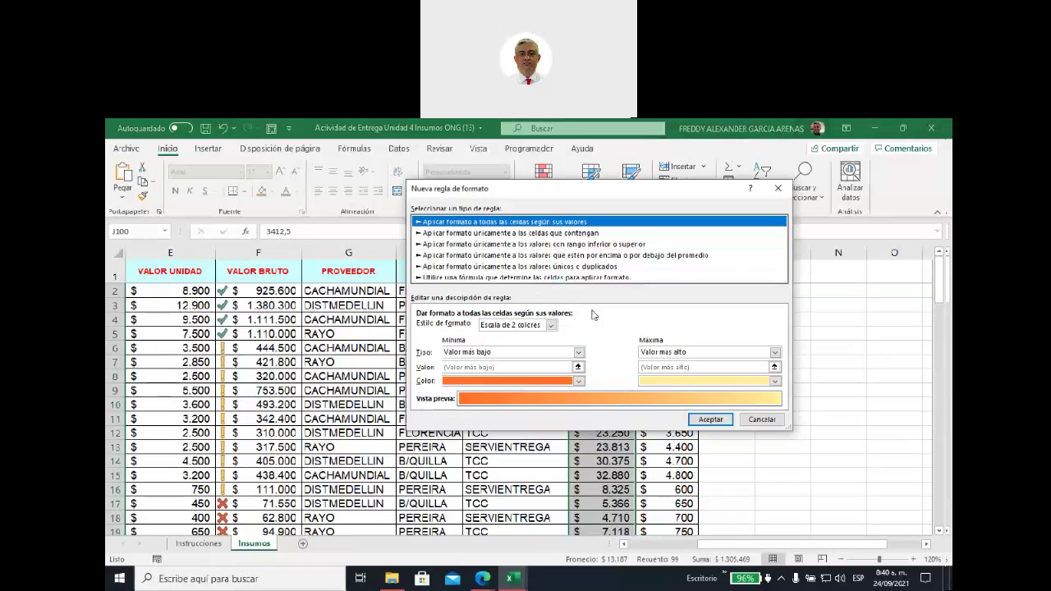
pyautogui.click(588, 245)
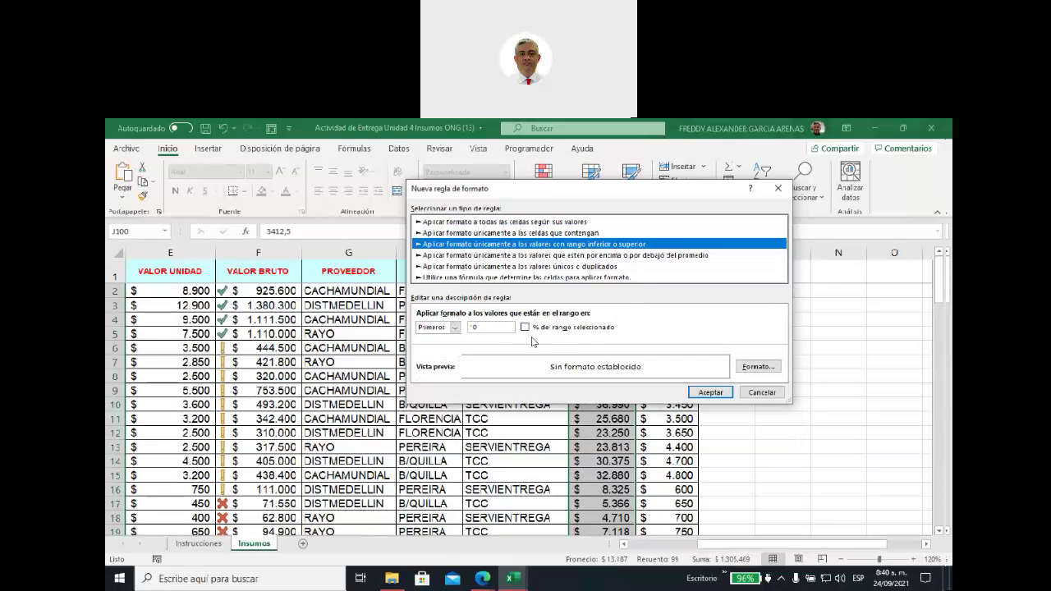
pyautogui.click(455, 328)
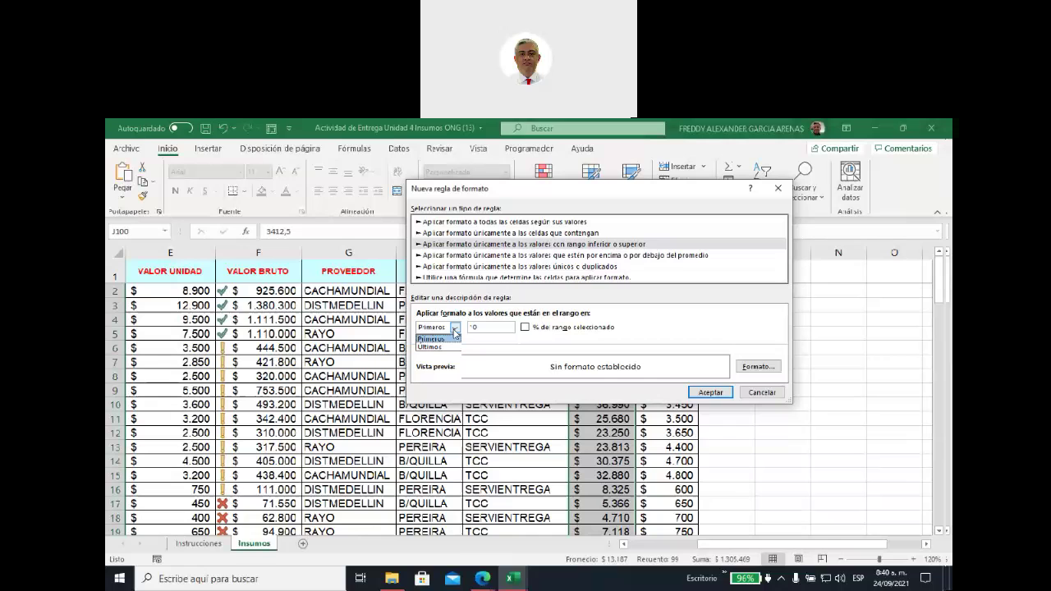
pyautogui.click(454, 337)
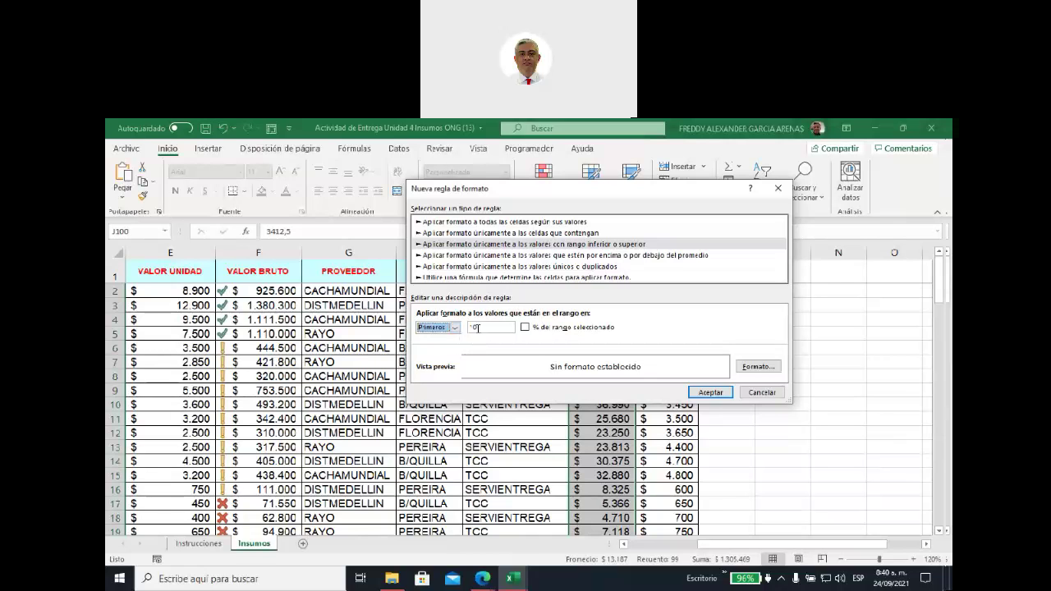
pyautogui.doubleClick(478, 328)
pyautogui.write('5')
pyautogui.click(748, 368)
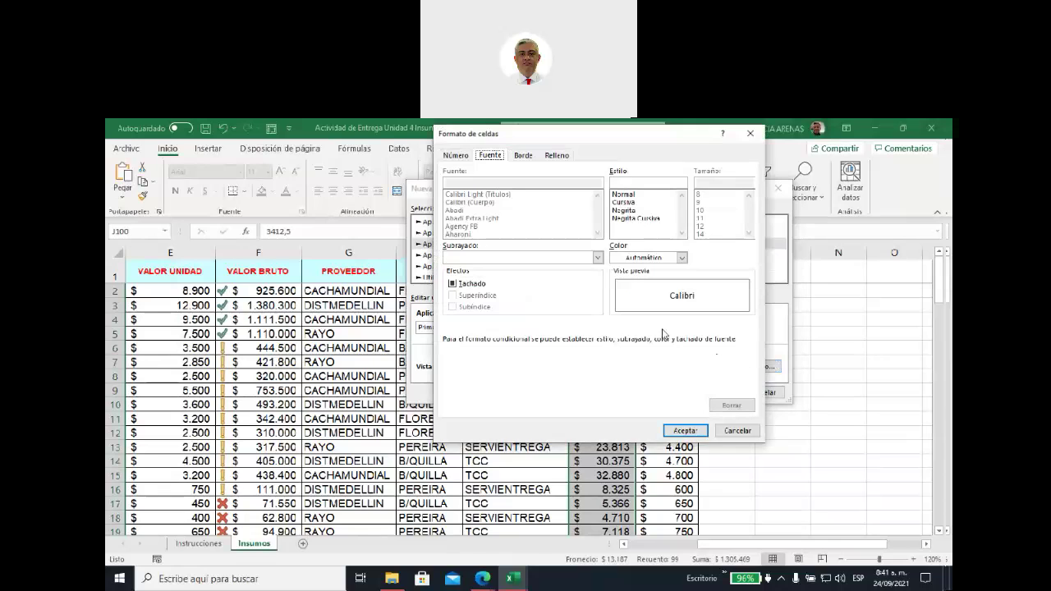
# - Give the top-5 rule a dark blue font and yellow fill, and apply it to FLETES
pyautogui.click(682, 258)
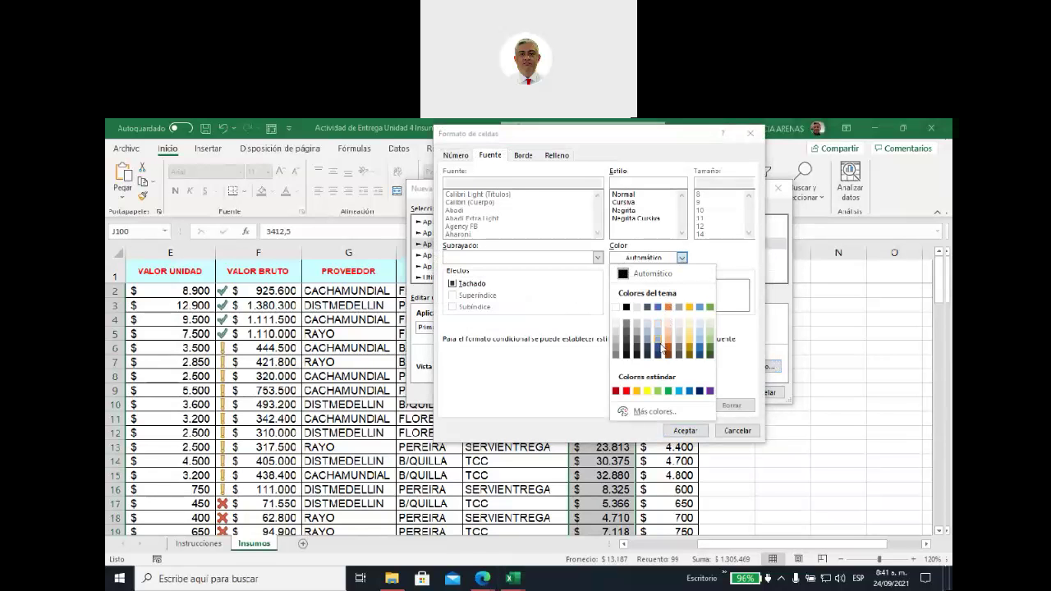
pyautogui.click(661, 353)
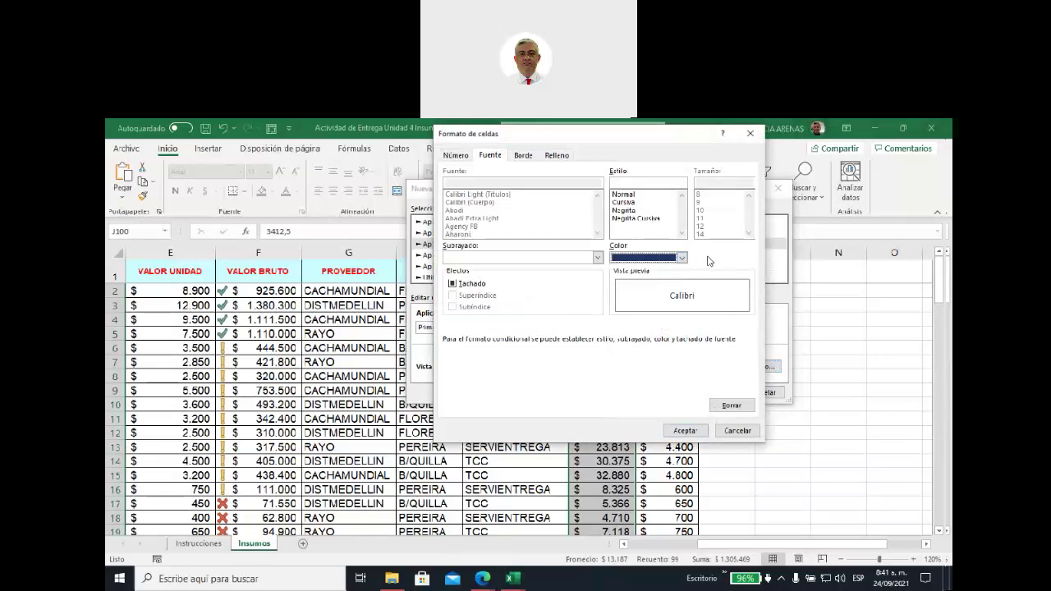
pyautogui.click(546, 159)
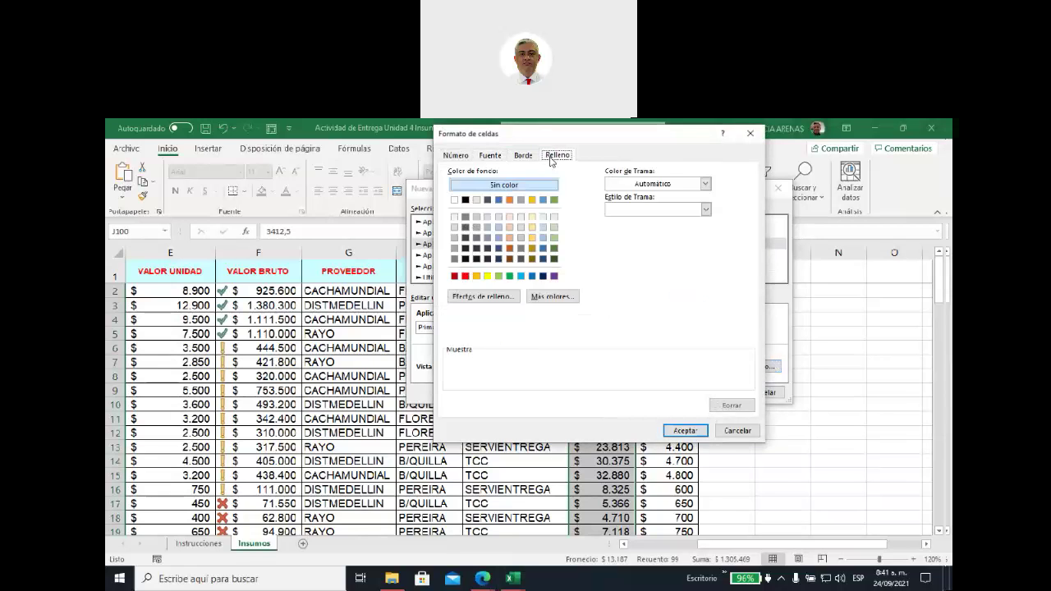
pyautogui.click(487, 276)
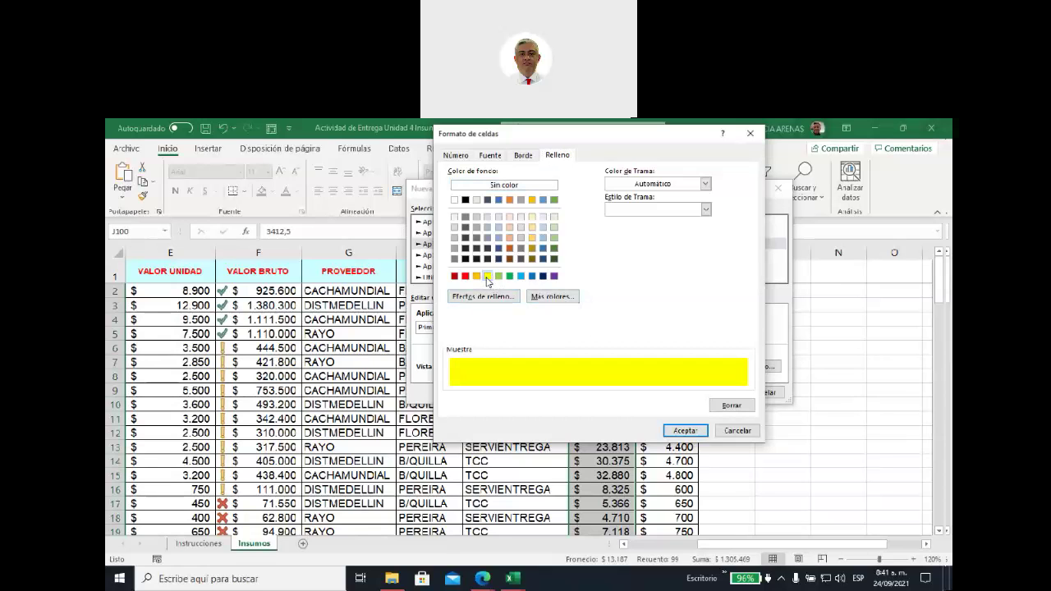
pyautogui.click(683, 431)
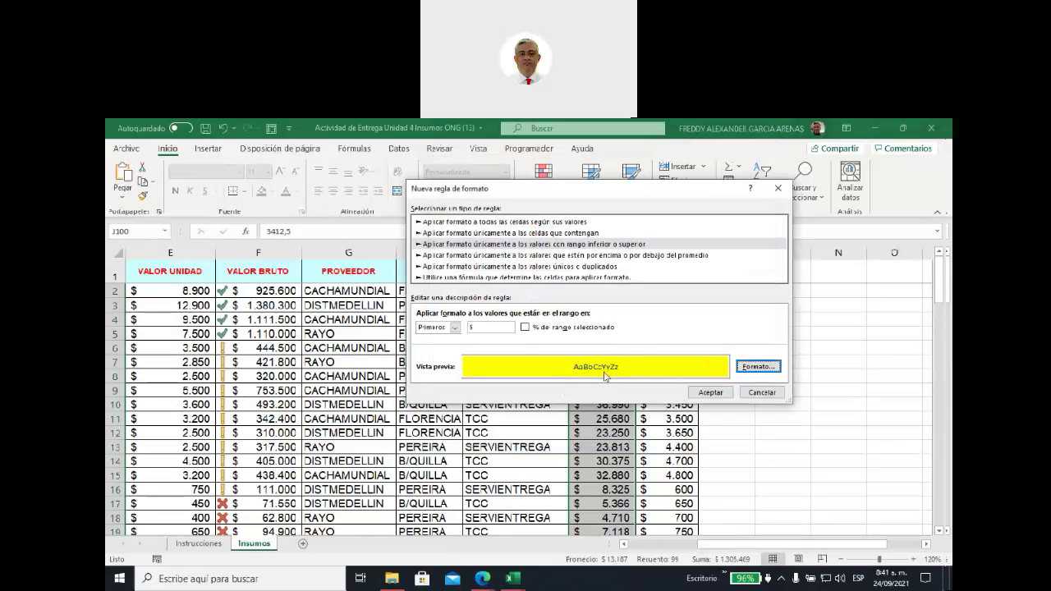
pyautogui.click(708, 393)
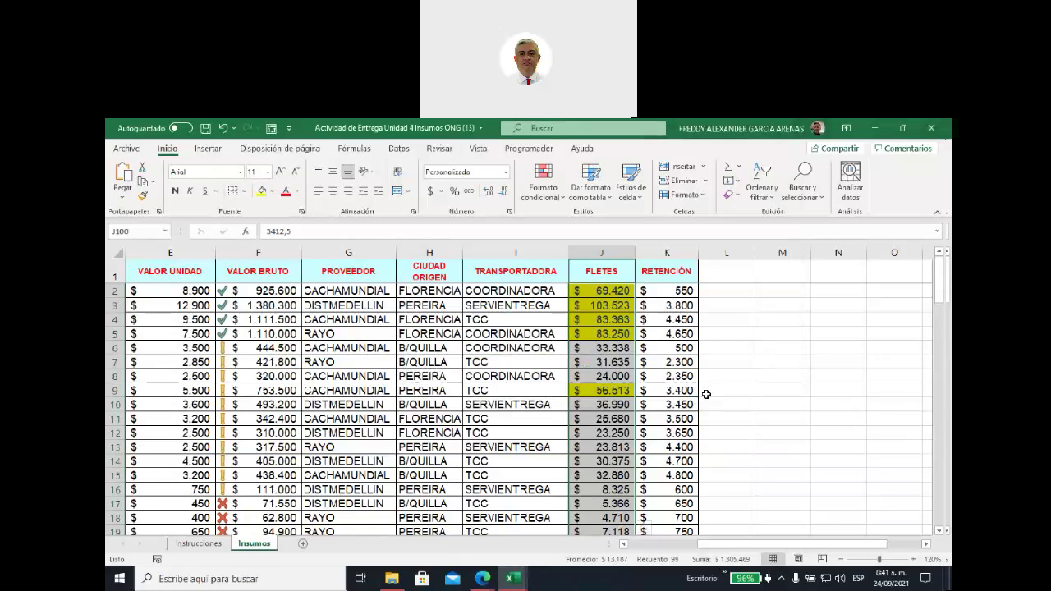
pyautogui.click(694, 391)
pyautogui.moveTo(609, 292); pyautogui.dragTo(609, 334)
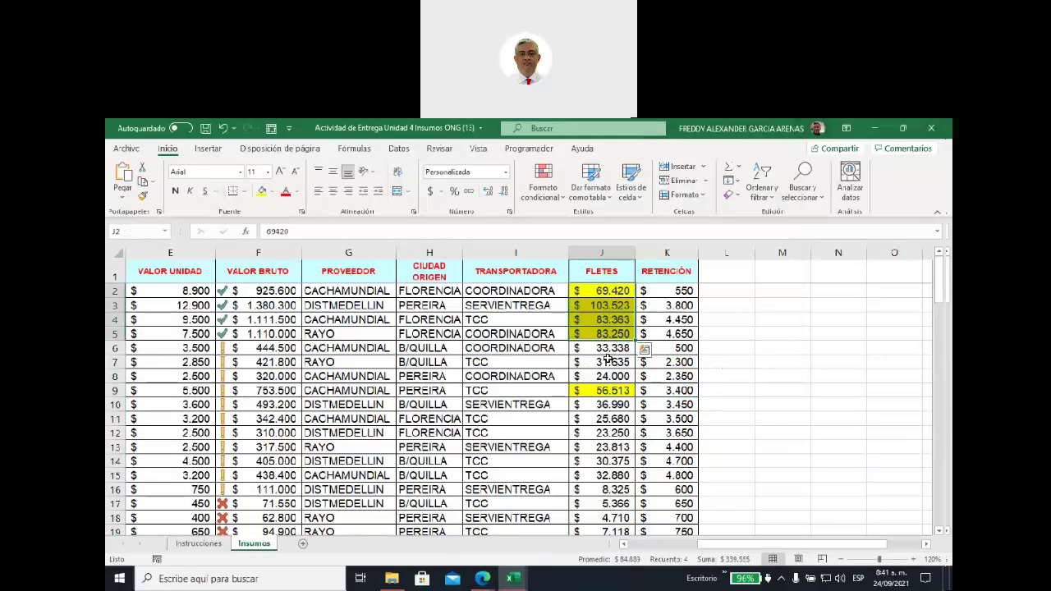
pyautogui.click(611, 391)
pyautogui.scroll(-3, 648, 396)
pyautogui.scroll(-5, 648, 396)
pyautogui.scroll(-3, 648, 396)
pyautogui.scroll(-3, 647, 395)
pyautogui.scroll(-3, 647, 394)
pyautogui.scroll(-4, 647, 394)
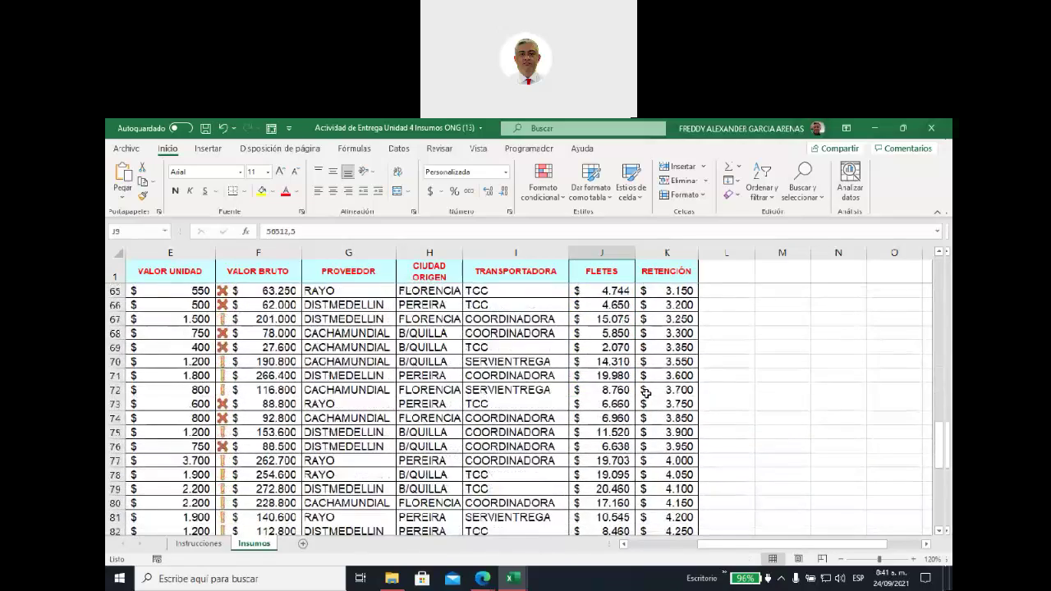
pyautogui.scroll(-4, 647, 394)
pyautogui.scroll(-4, 648, 394)
pyautogui.scroll(-1, 647, 394)
pyautogui.scroll(2, 646, 393)
pyautogui.scroll(2, 647, 394)
pyautogui.scroll(5, 647, 394)
pyautogui.scroll(4, 646, 393)
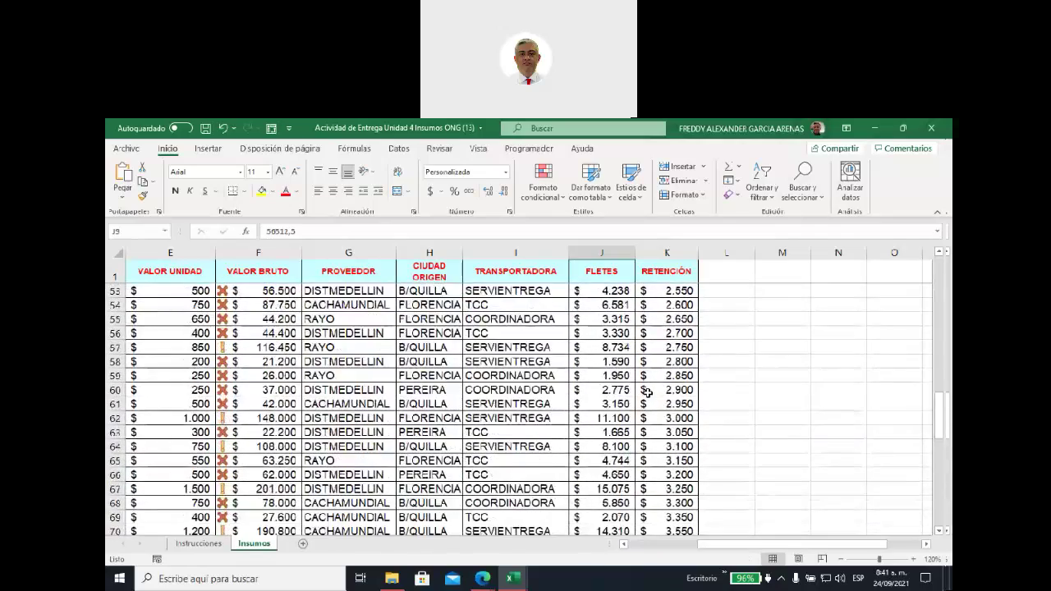
pyautogui.scroll(5, 646, 393)
pyautogui.scroll(3, 646, 392)
pyautogui.scroll(3, 647, 393)
pyautogui.scroll(3, 646, 392)
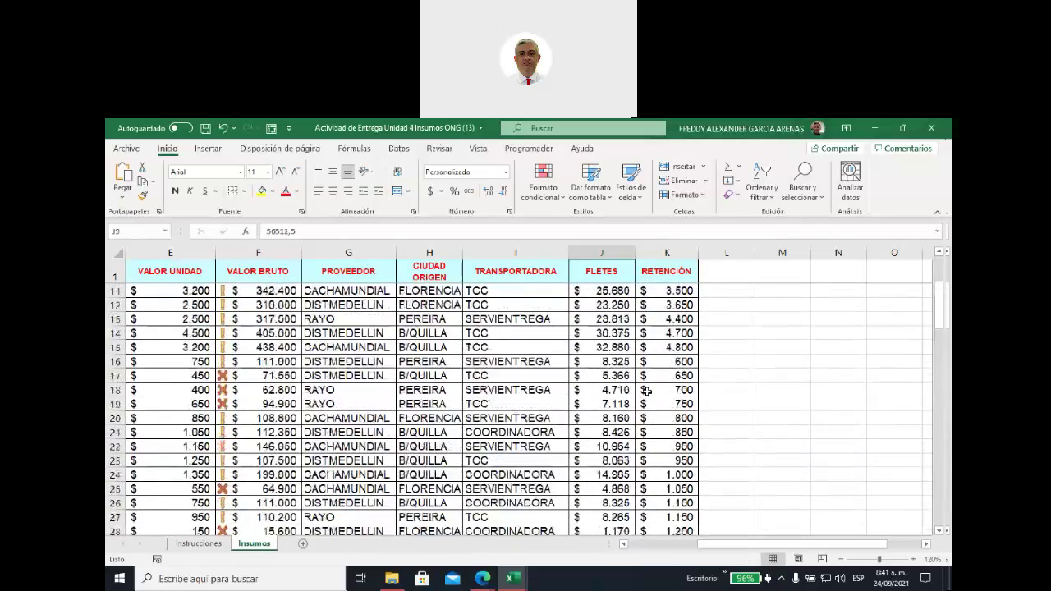
pyautogui.scroll(3, 646, 392)
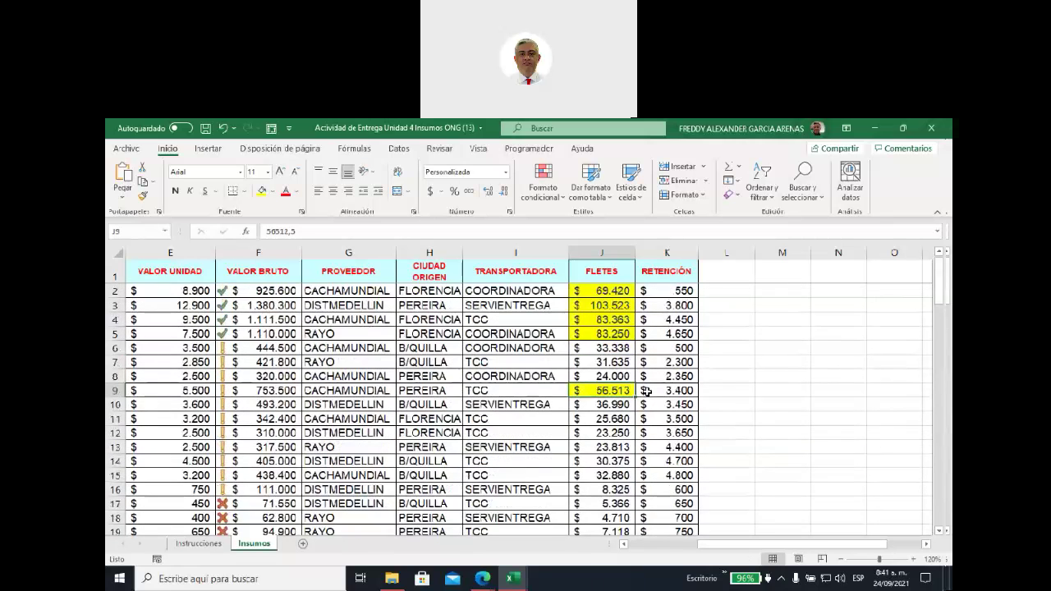
pyautogui.click(600, 293)
pyautogui.moveTo(601, 306); pyautogui.dragTo(600, 334)
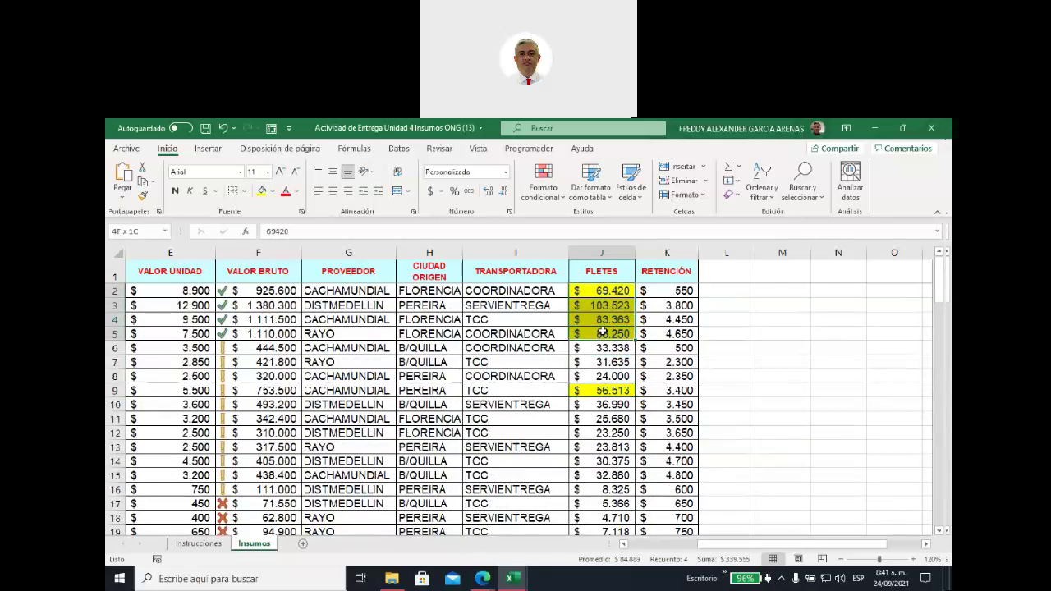
pyautogui.click(604, 391)
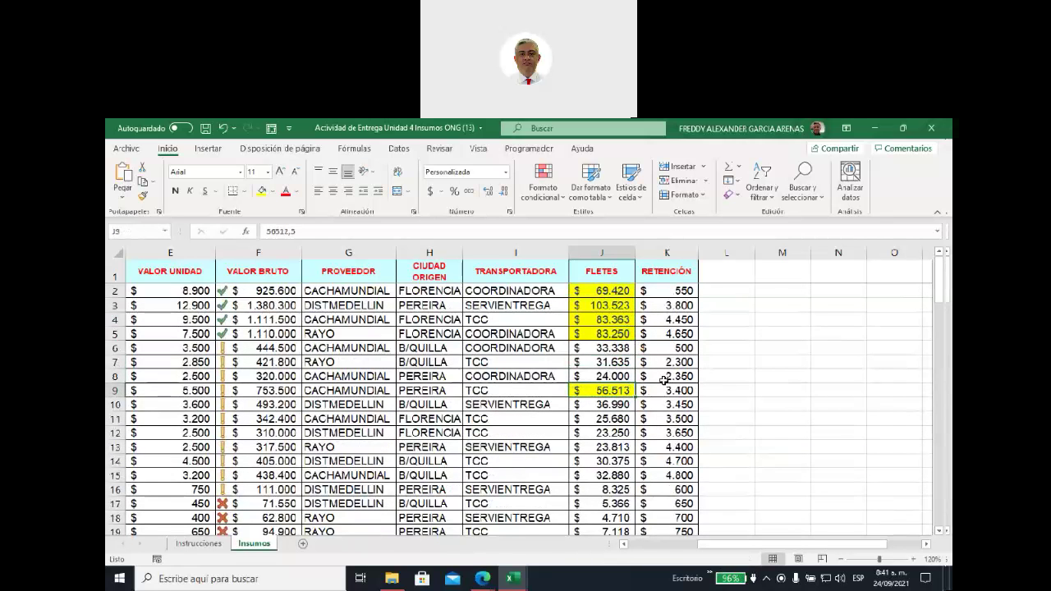
pyautogui.click(600, 276)
pyautogui.click(770, 192)
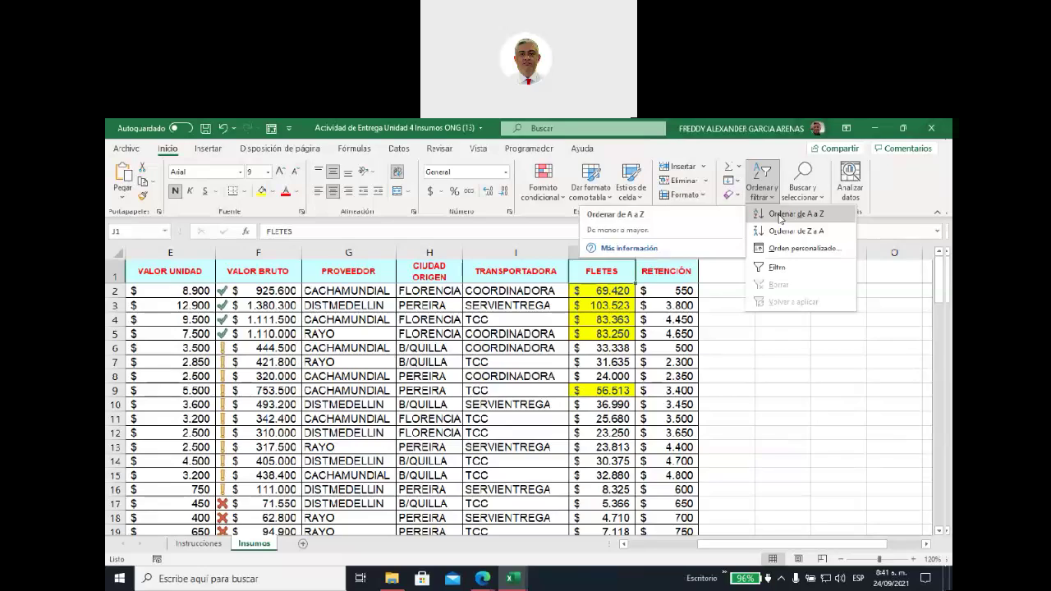
# - Sort the Insumos rows ascending by FLETES and check the five yellow top amounts at the bottom
pyautogui.click(781, 216)
pyautogui.scroll(-1, 623, 349)
pyautogui.scroll(-9, 622, 349)
pyautogui.scroll(-6, 616, 357)
pyautogui.scroll(-11, 612, 363)
pyautogui.scroll(-5, 605, 368)
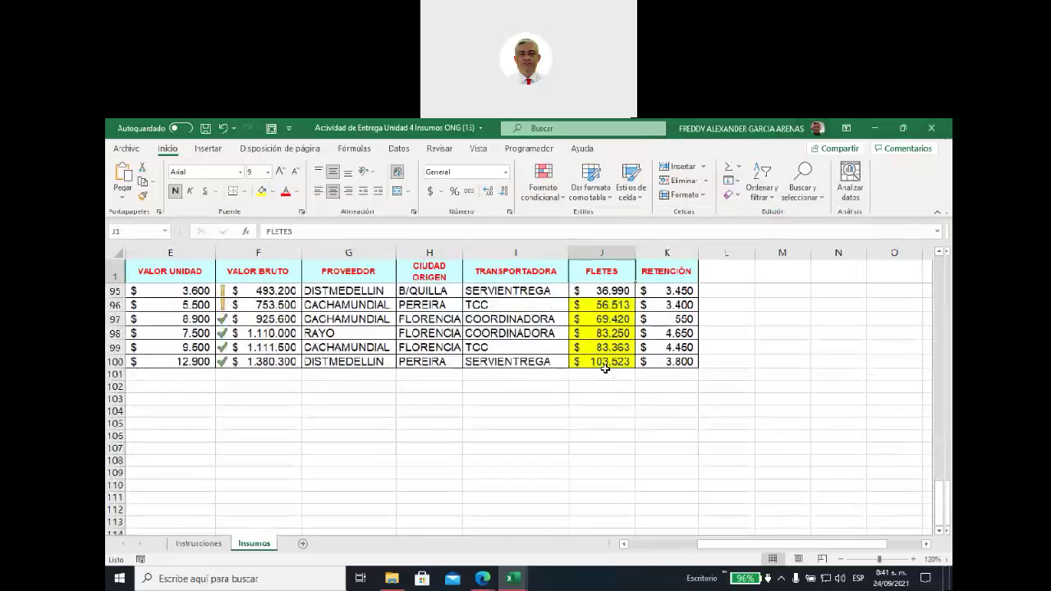
pyautogui.scroll(2, 606, 369)
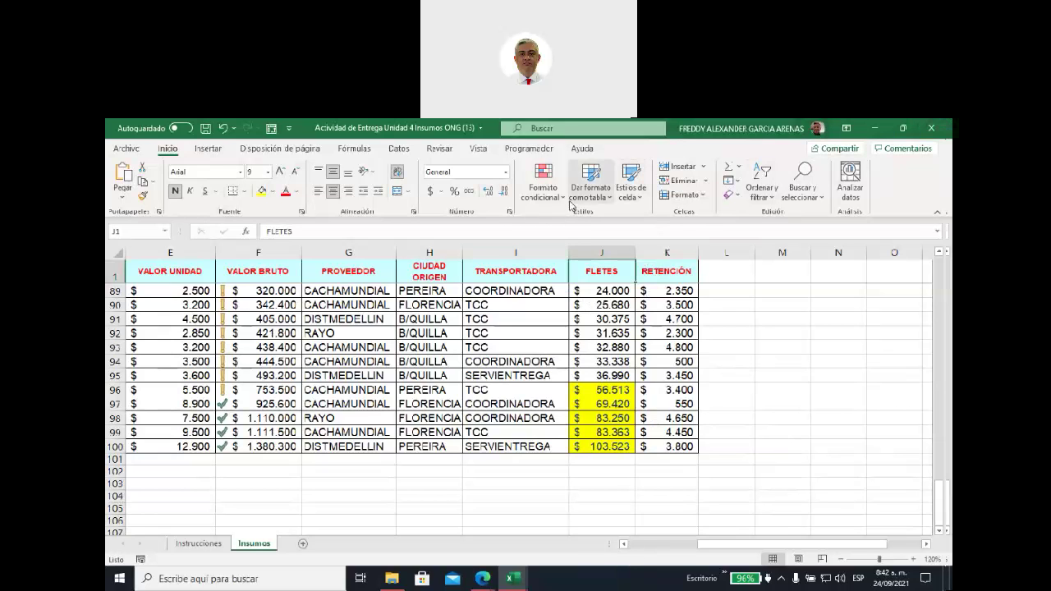
pyautogui.click(543, 189)
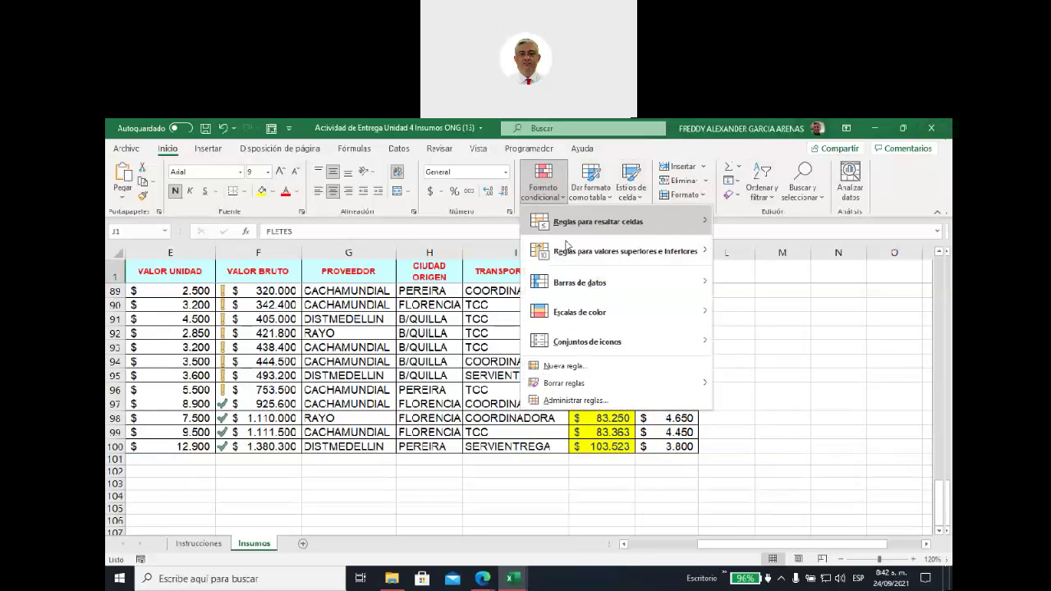
pyautogui.click(564, 367)
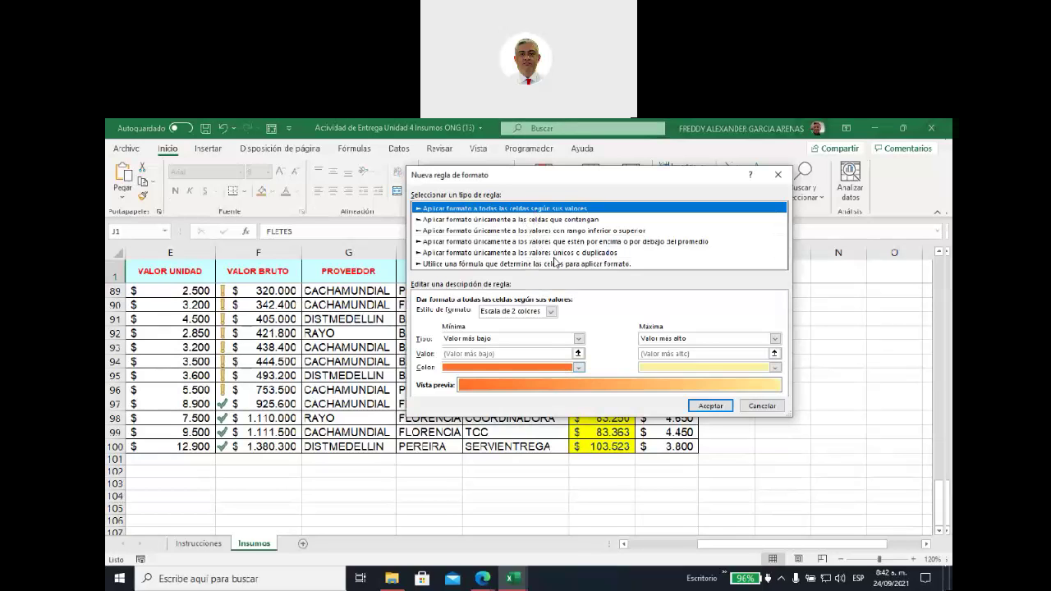
pyautogui.click(571, 264)
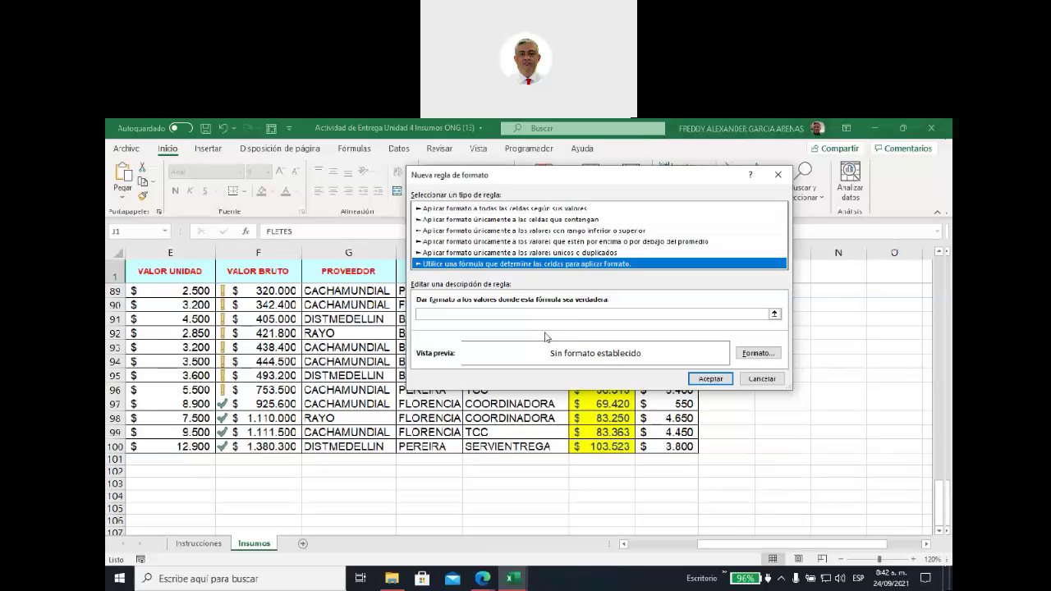
pyautogui.click(522, 208)
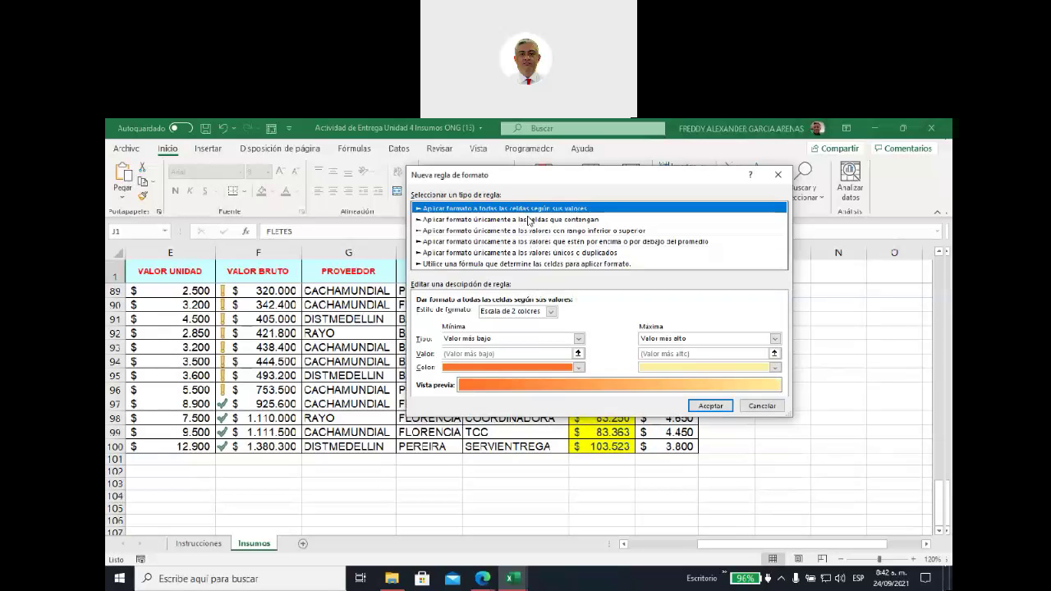
pyautogui.click(530, 220)
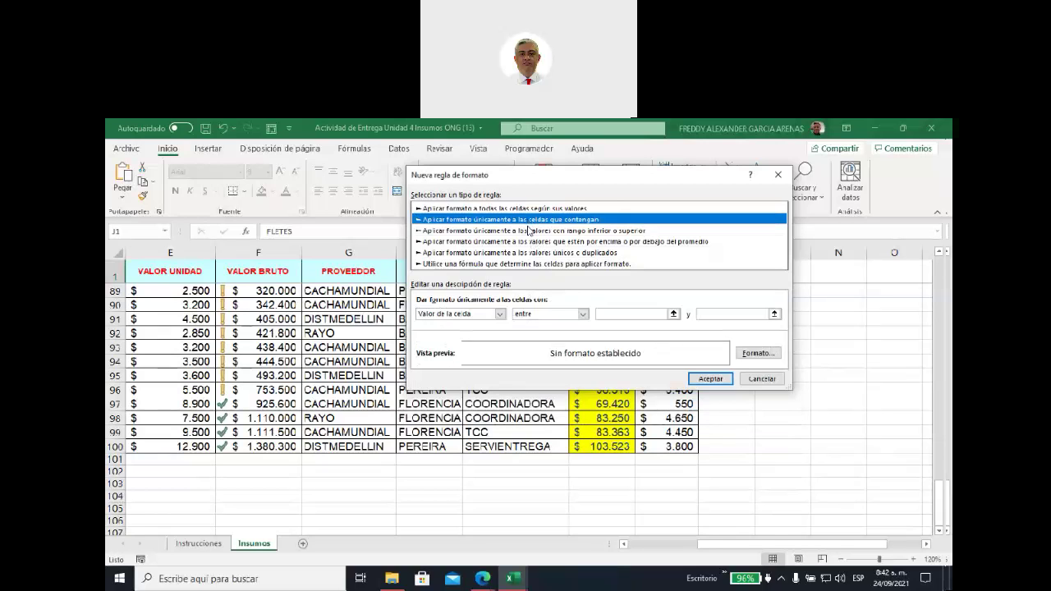
pyautogui.click(529, 231)
pyautogui.click(532, 243)
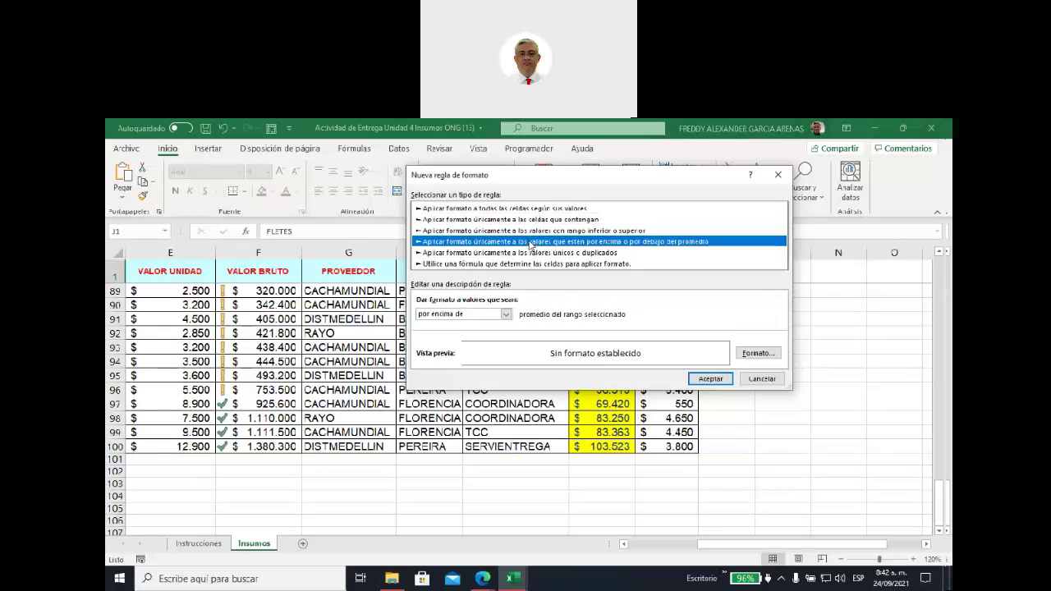
pyautogui.click(533, 254)
pyautogui.click(534, 264)
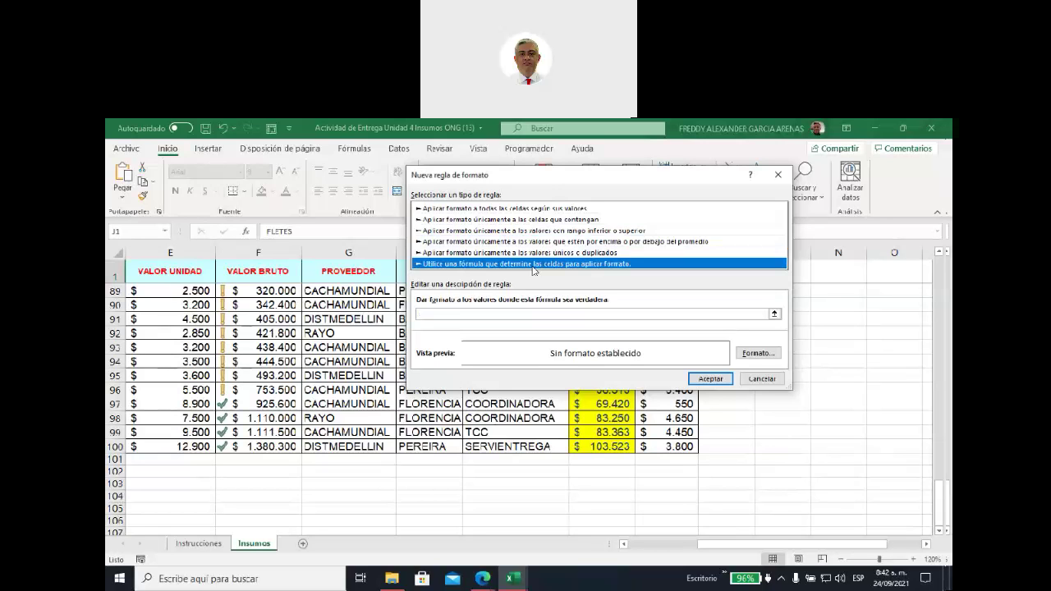
pyautogui.click(531, 211)
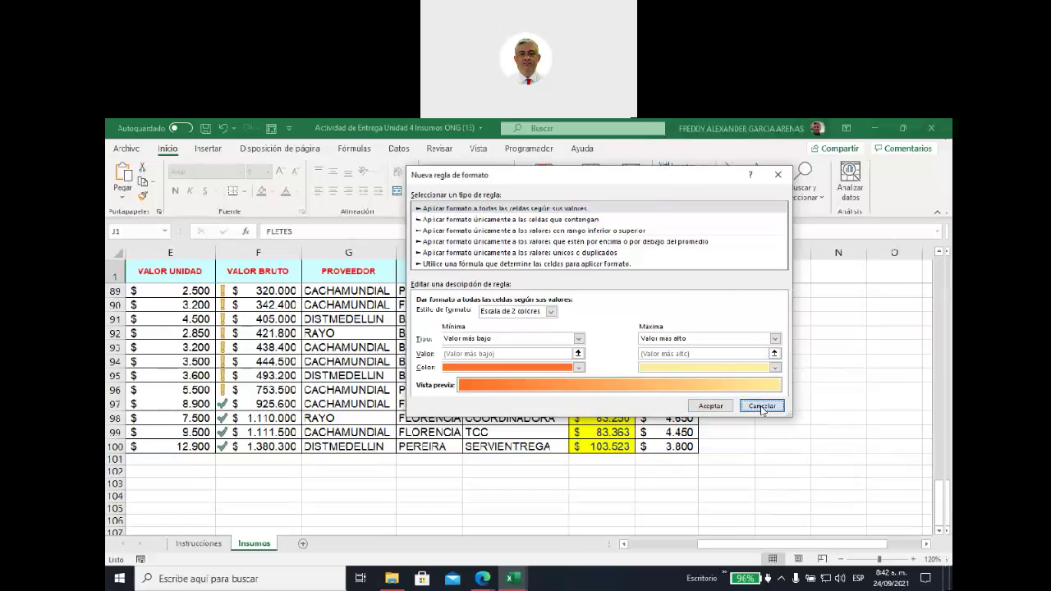
pyautogui.click(762, 406)
pyautogui.scroll(3, 672, 422)
# - Scroll back to row 2 showing the smallest FLETES values, leaving the Ordenar y filtrar menu unchanged
pyautogui.scroll(7, 672, 422)
pyautogui.scroll(5, 667, 427)
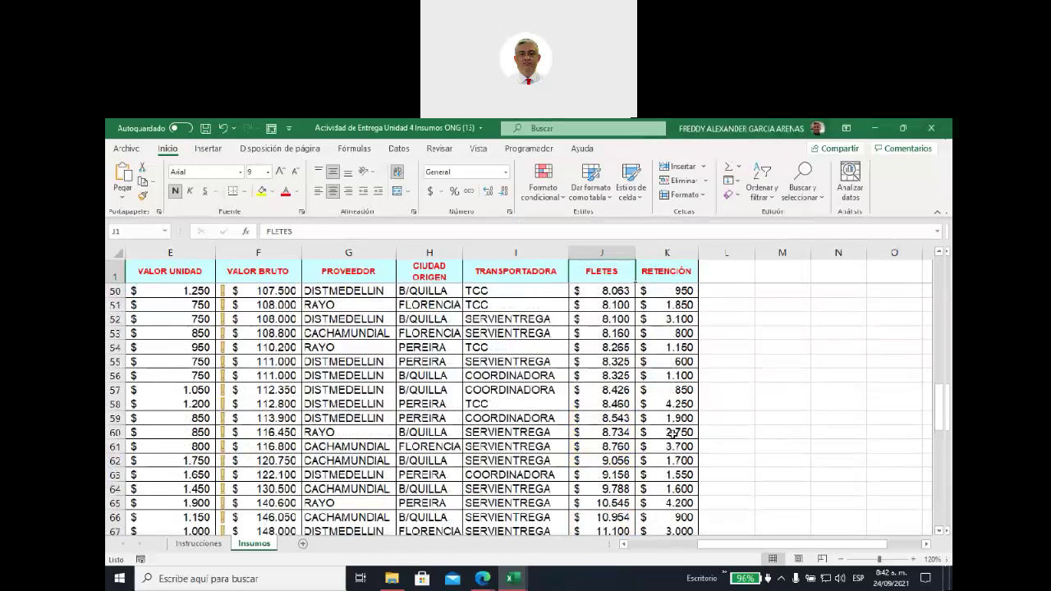
pyautogui.scroll(8, 664, 434)
pyautogui.scroll(7, 660, 441)
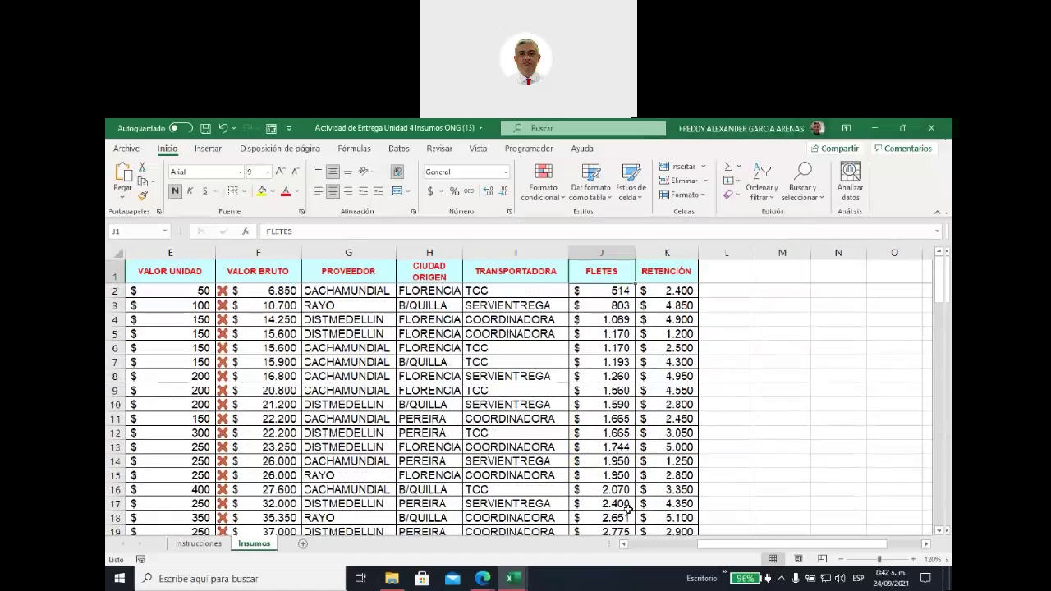
pyautogui.moveTo(710, 552); pyautogui.dragTo(695, 544)
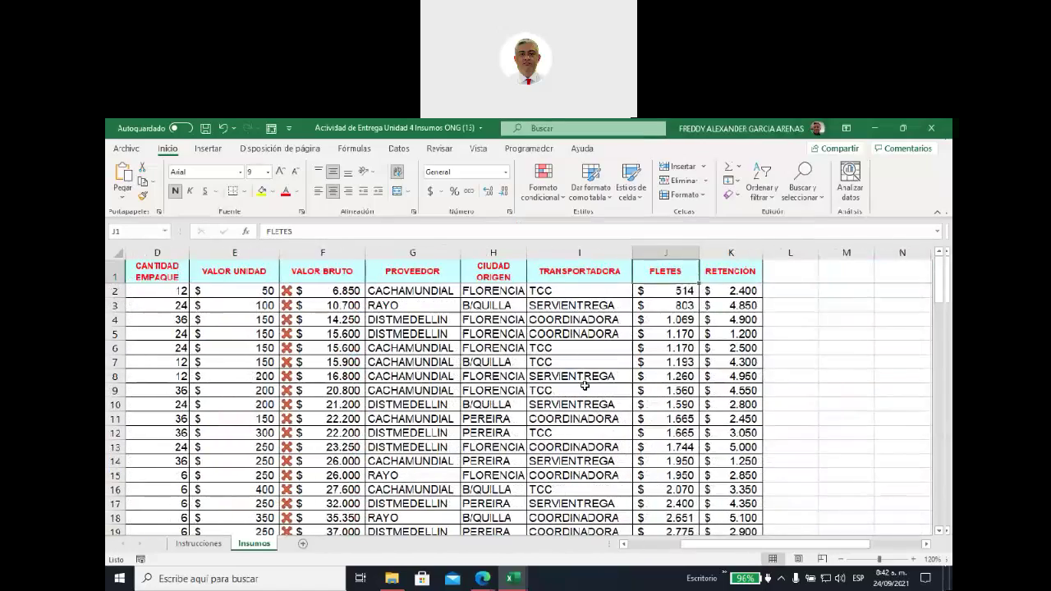
pyautogui.click(760, 198)
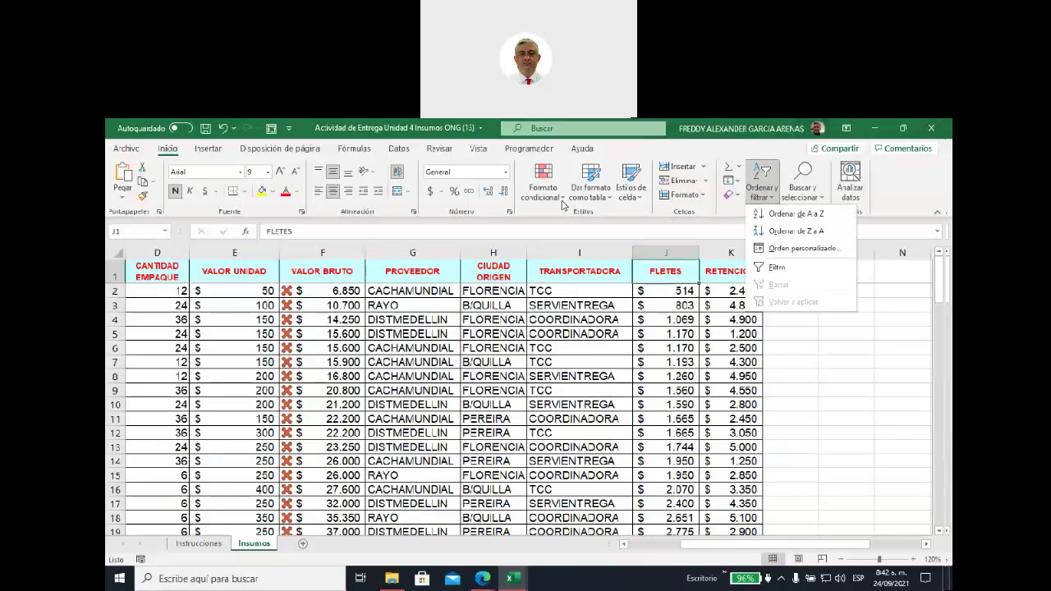
pyautogui.click(539, 327)
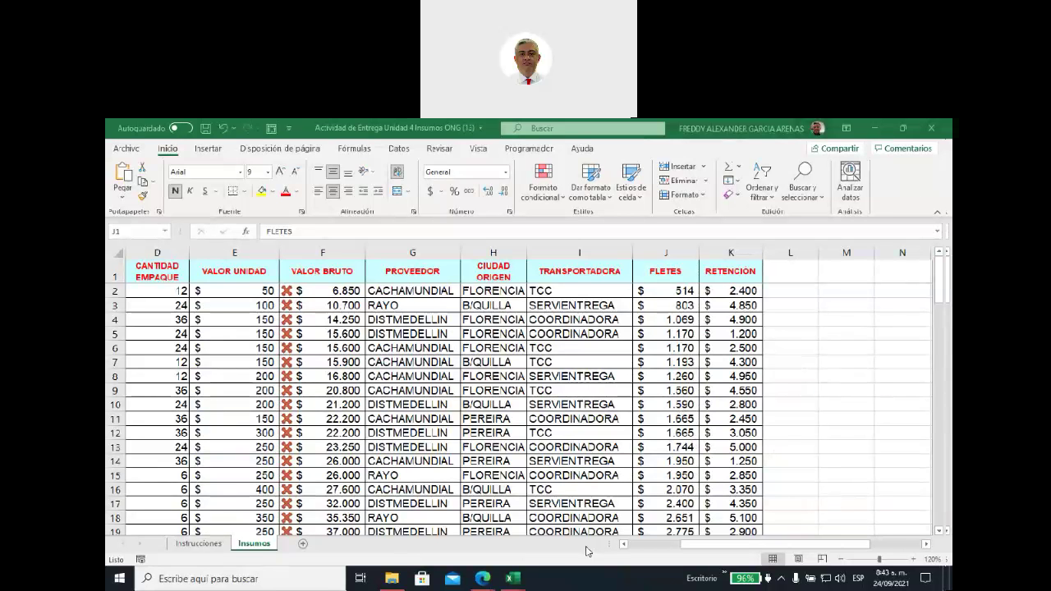
pyautogui.moveTo(519, 584)
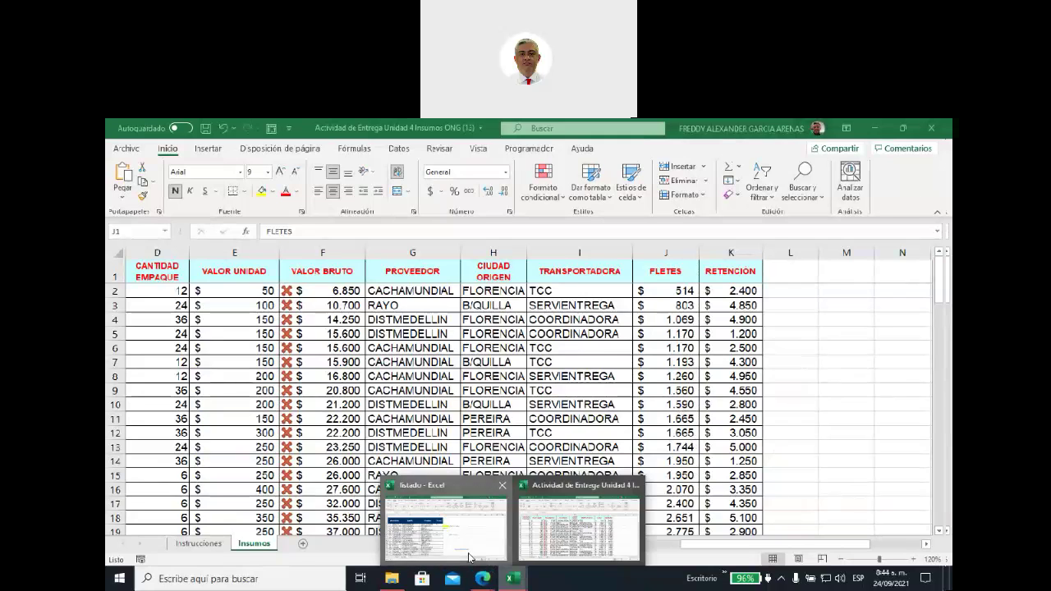
# - In the listado workbook's Asistencia sheet, enter OK in Sesion 8 for row 30 (S30)
pyautogui.click(446, 521)
pyautogui.scroll(-4, 423, 391)
pyautogui.scroll(-2, 423, 391)
pyautogui.scroll(-2, 423, 391)
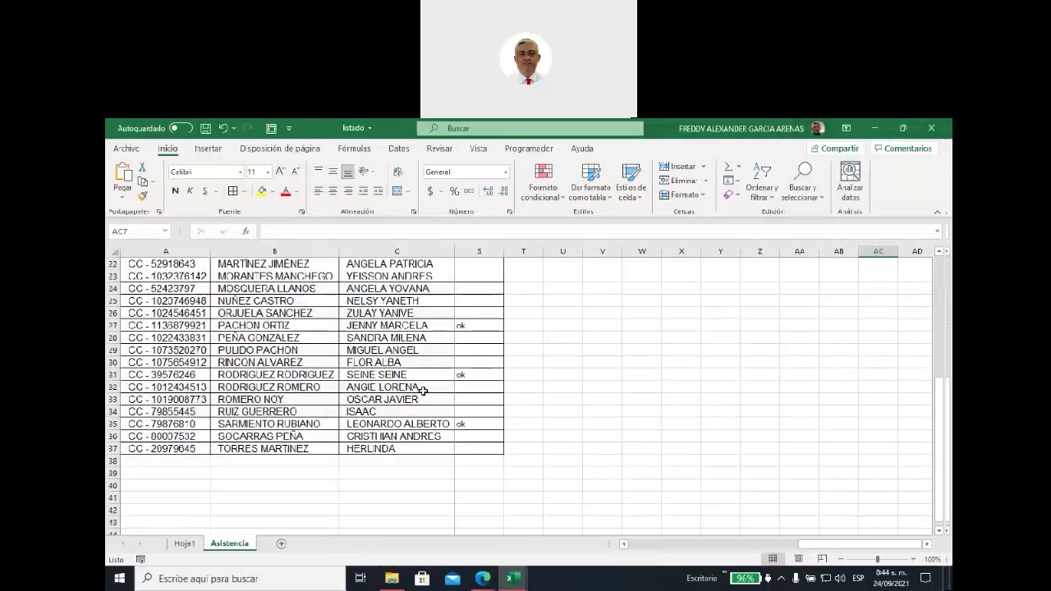
pyautogui.click(462, 366)
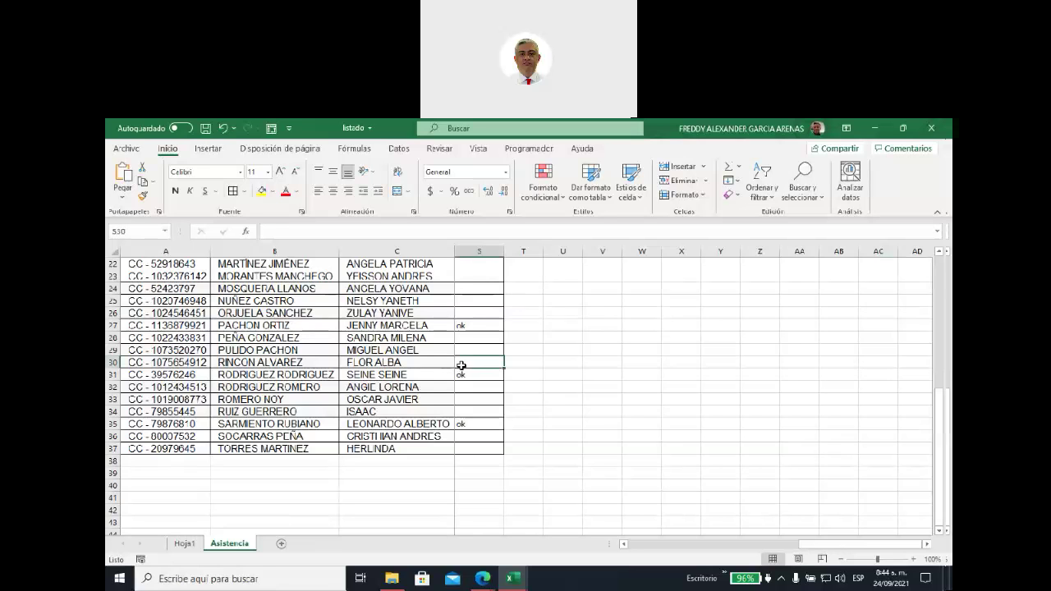
pyautogui.write('OK')
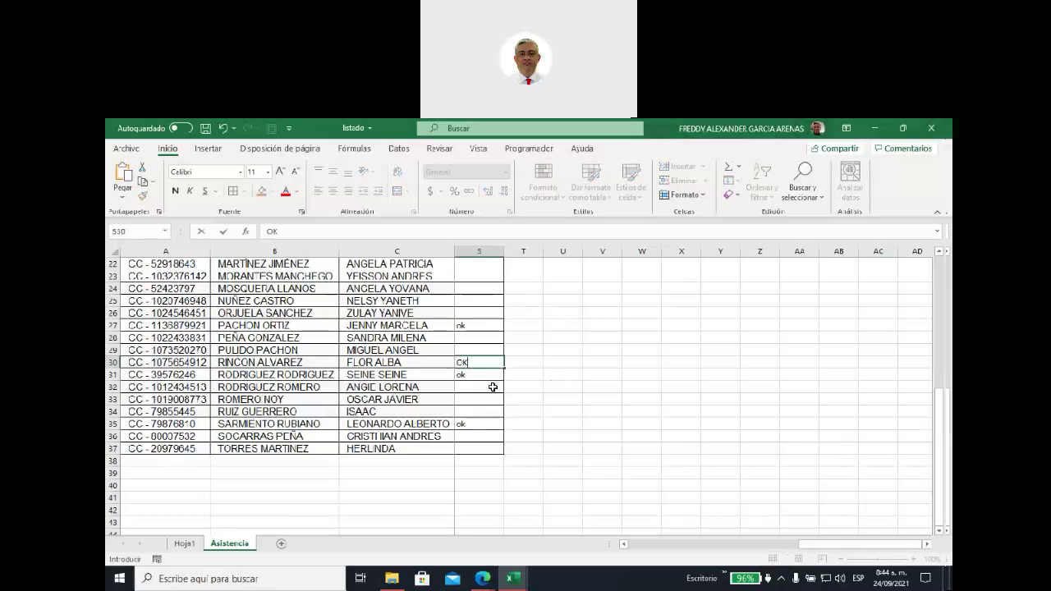
pyautogui.scroll(2, 493, 387)
pyautogui.scroll(3, 493, 387)
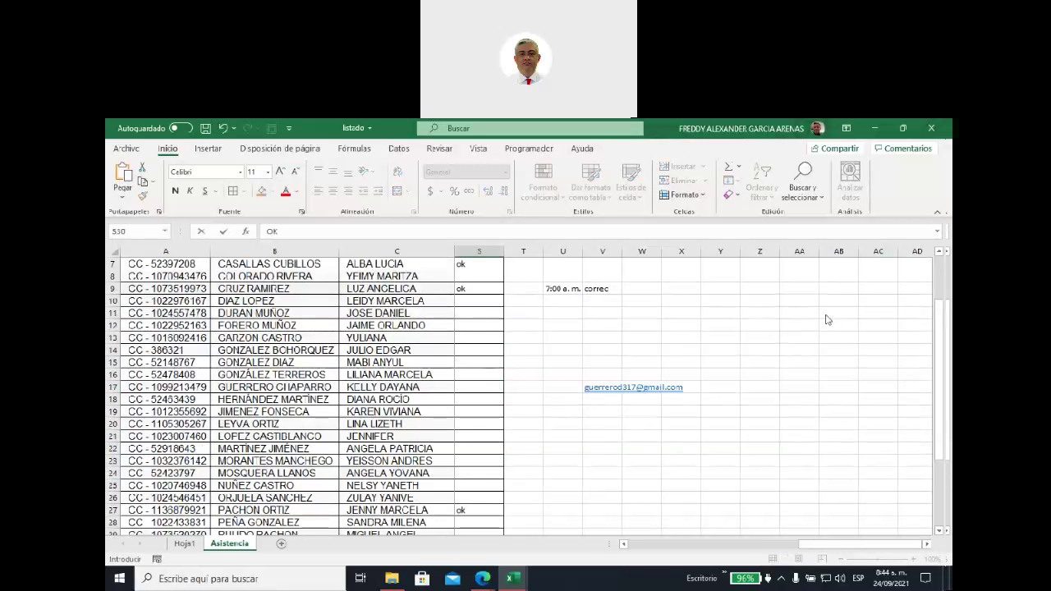
pyautogui.scroll(-3, 827, 320)
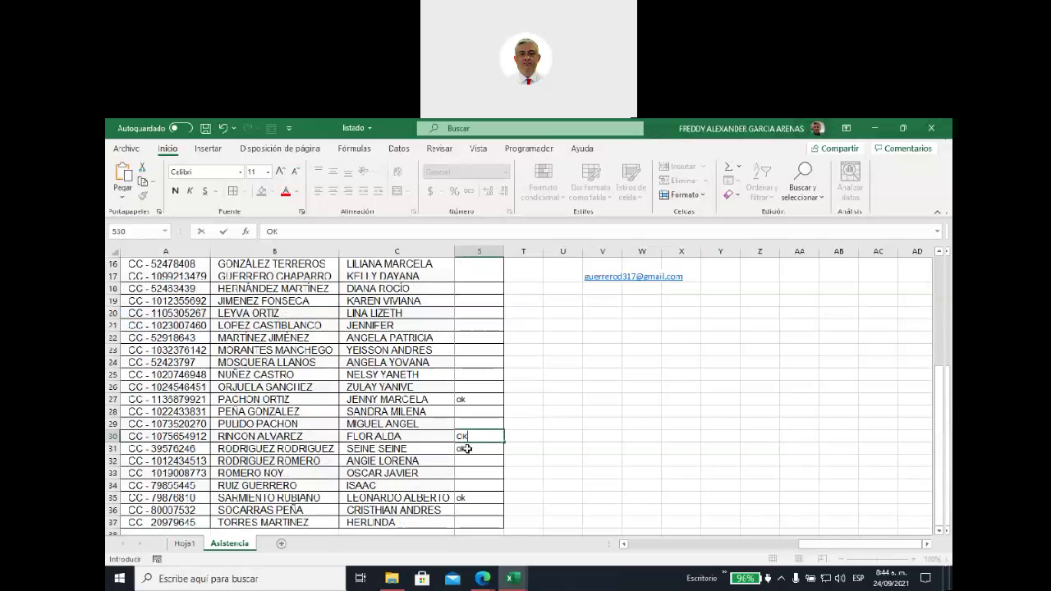
pyautogui.click(474, 454)
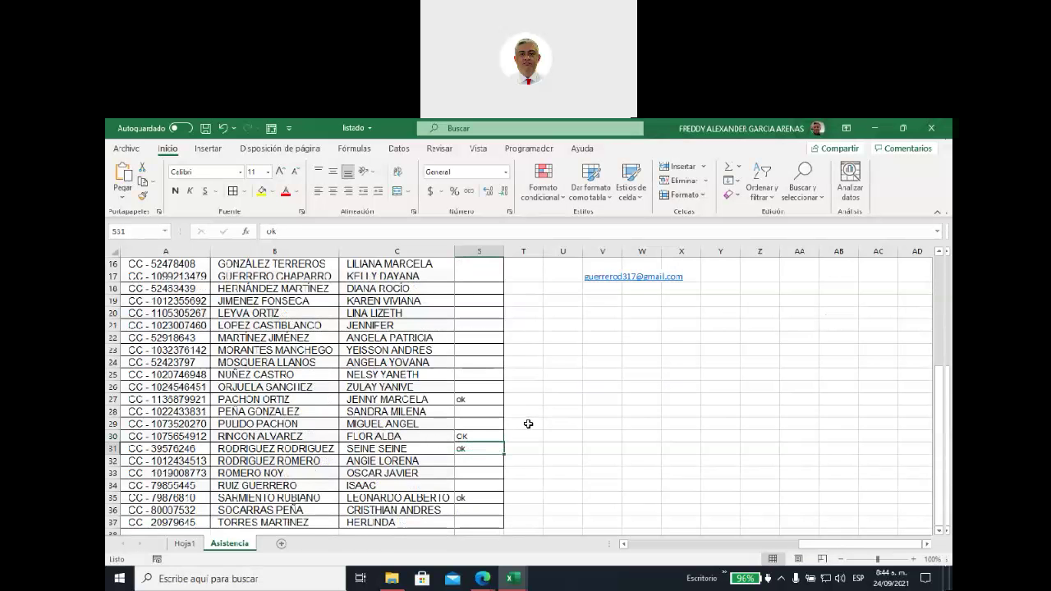
# - Enter OK in Sesion 8 for row 8 (S8), then return to the Insumos workbook
pyautogui.scroll(1, 485, 417)
pyautogui.scroll(2, 477, 415)
pyautogui.scroll(1, 477, 415)
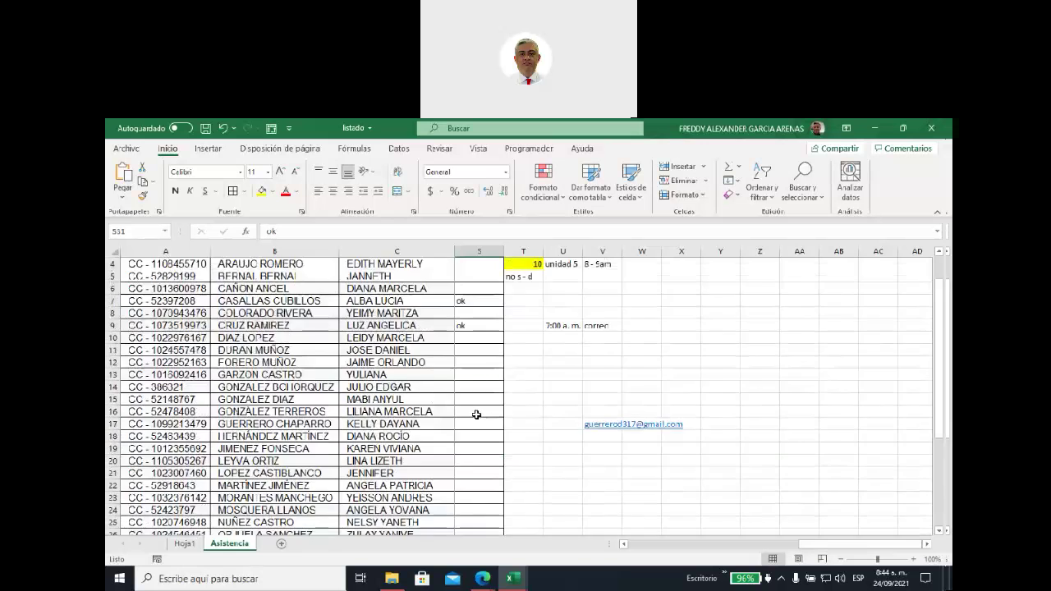
pyautogui.scroll(1, 476, 411)
pyautogui.click(478, 379)
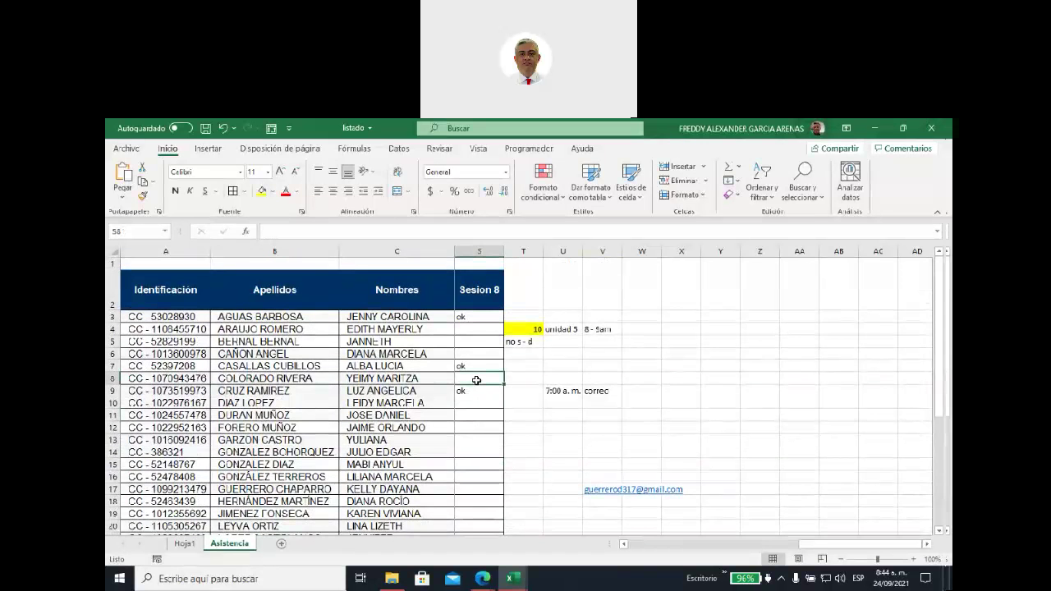
pyautogui.write('OK')
pyautogui.click(520, 436)
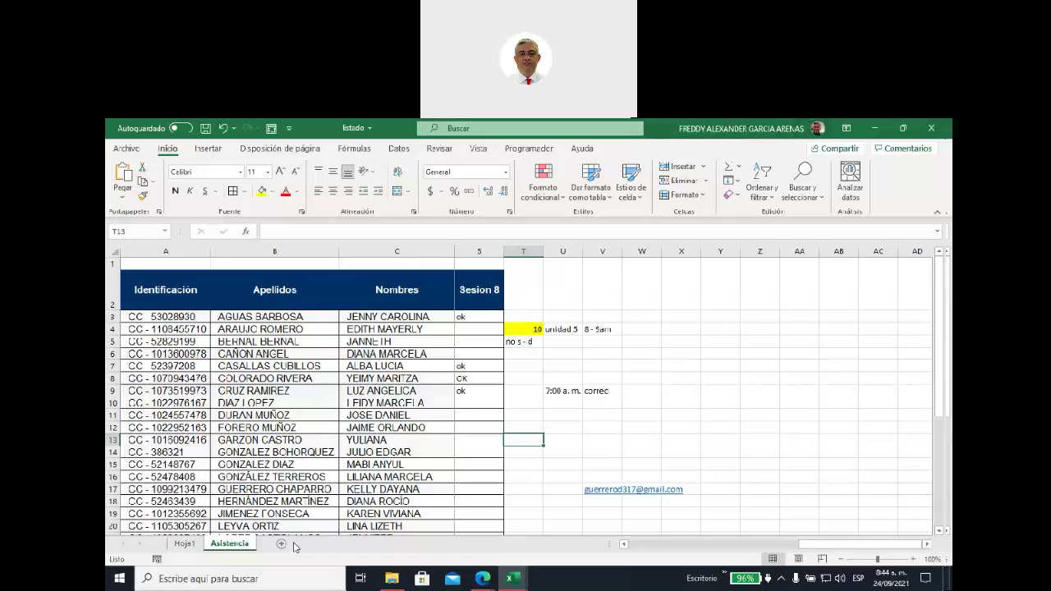
pyautogui.moveTo(517, 579)
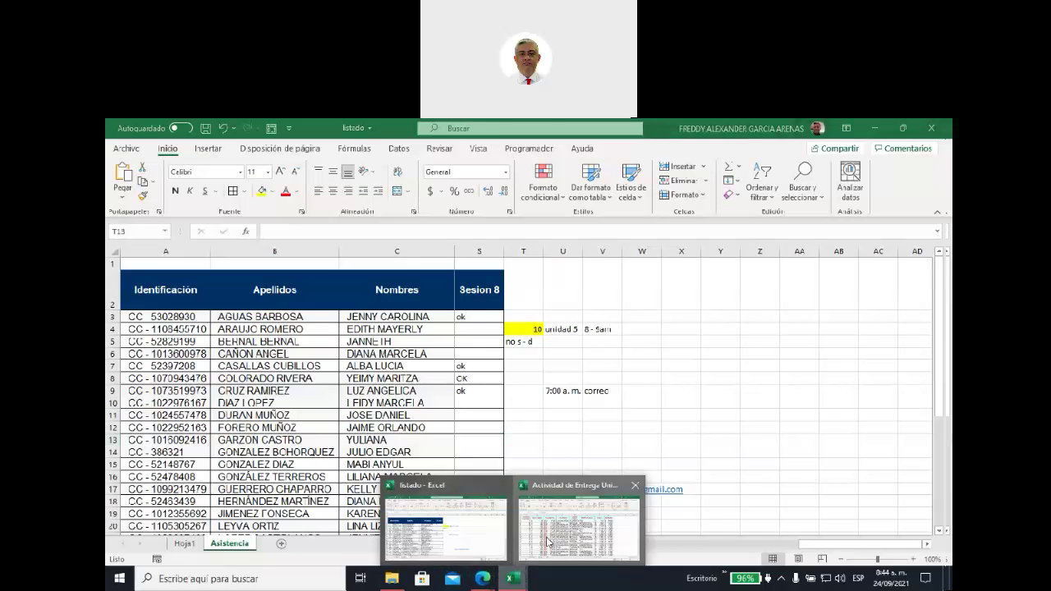
pyautogui.click(544, 544)
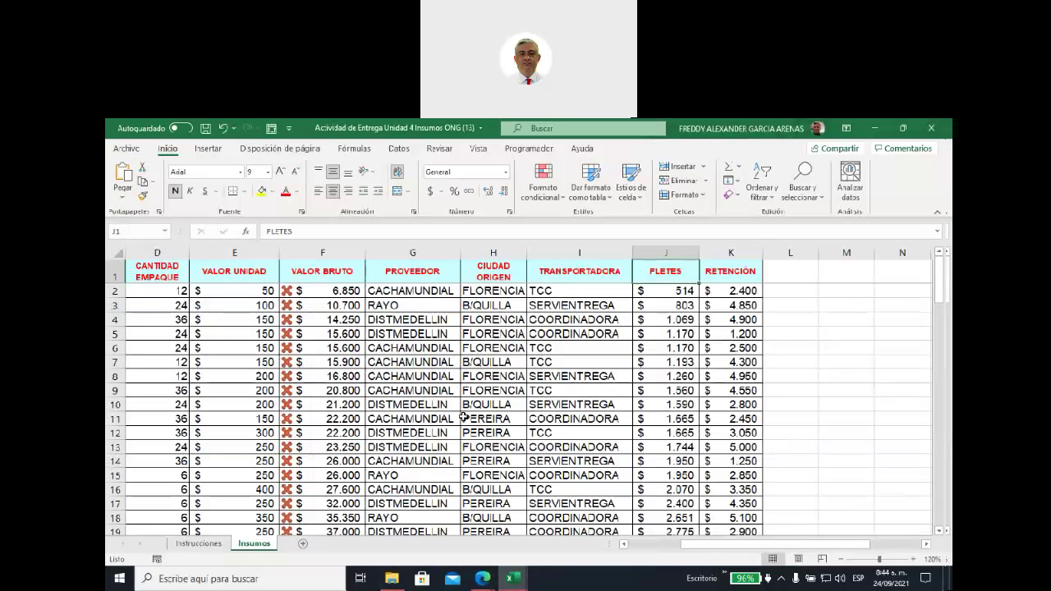
# - Bring the Actividad de Entrega workbook to the front with the Insumos table shown from column A
pyautogui.click(624, 545)
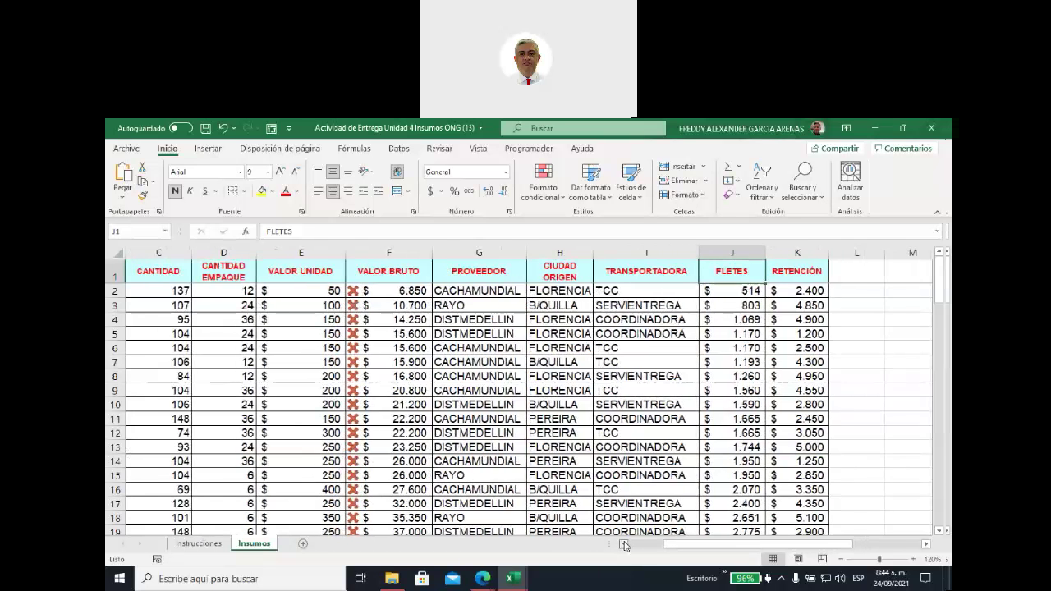
pyautogui.click(624, 545)
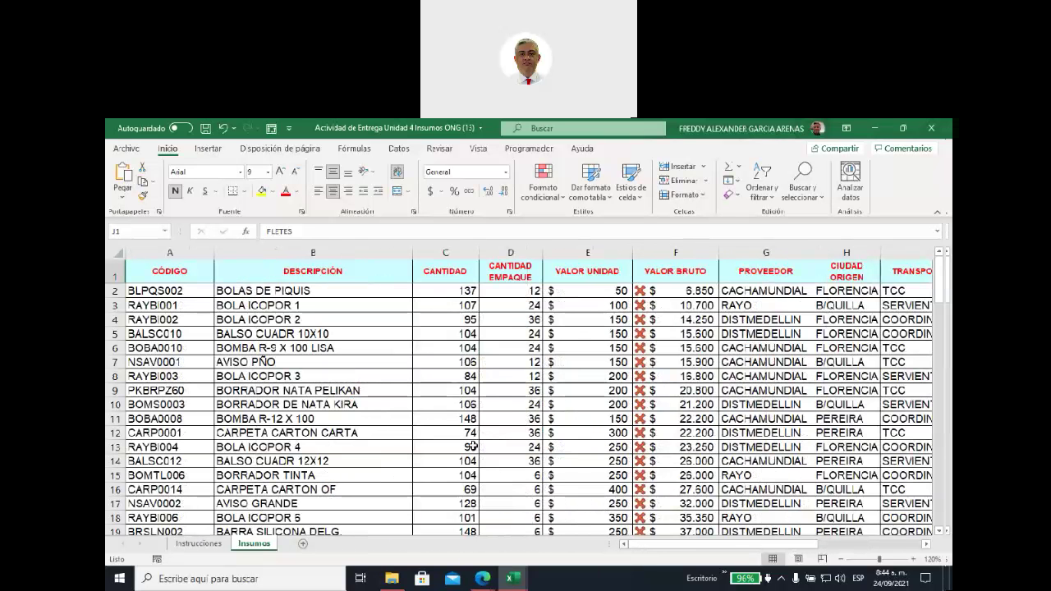